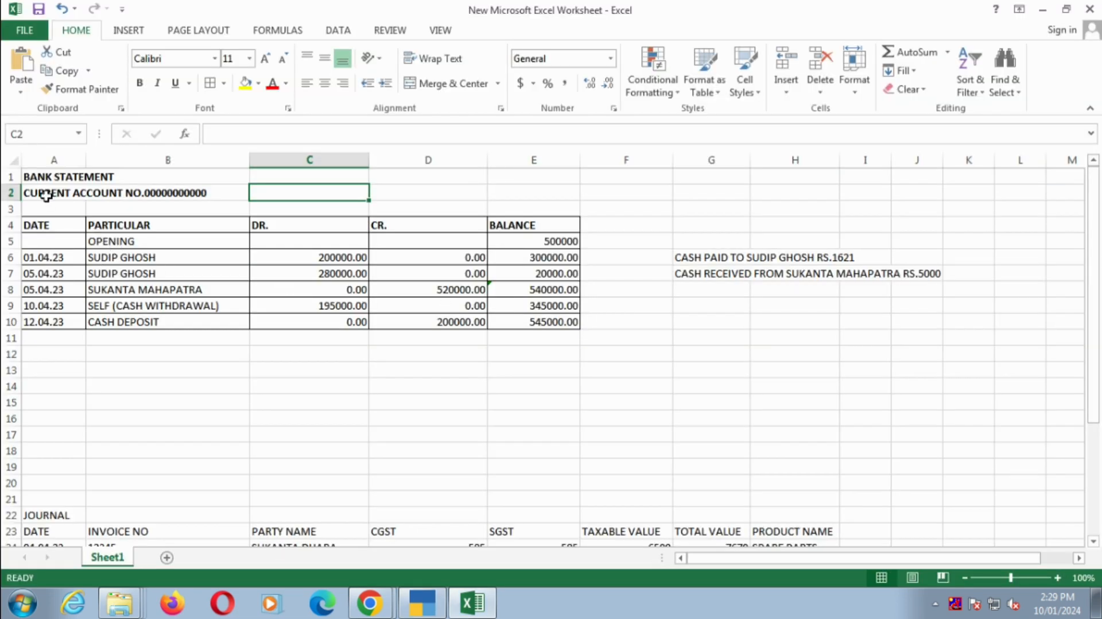
# - Review the bank statement's account heading, opening balance and first transaction dated 01.04.23
pyautogui.click(39, 180)
pyautogui.press('Down')
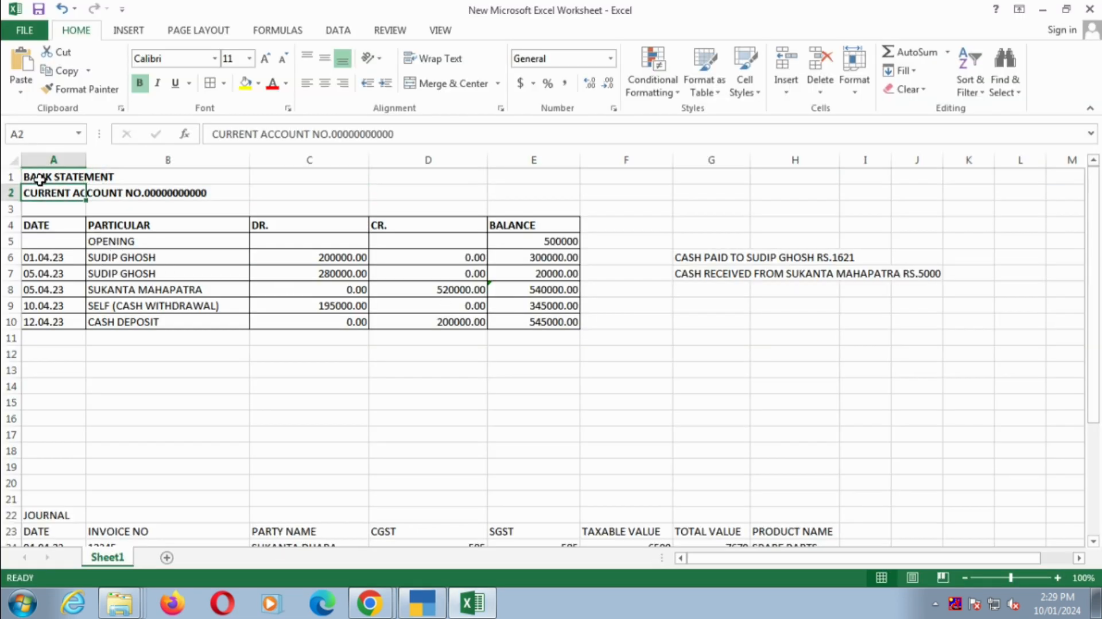
pyautogui.press('Down')
pyautogui.press('Down')
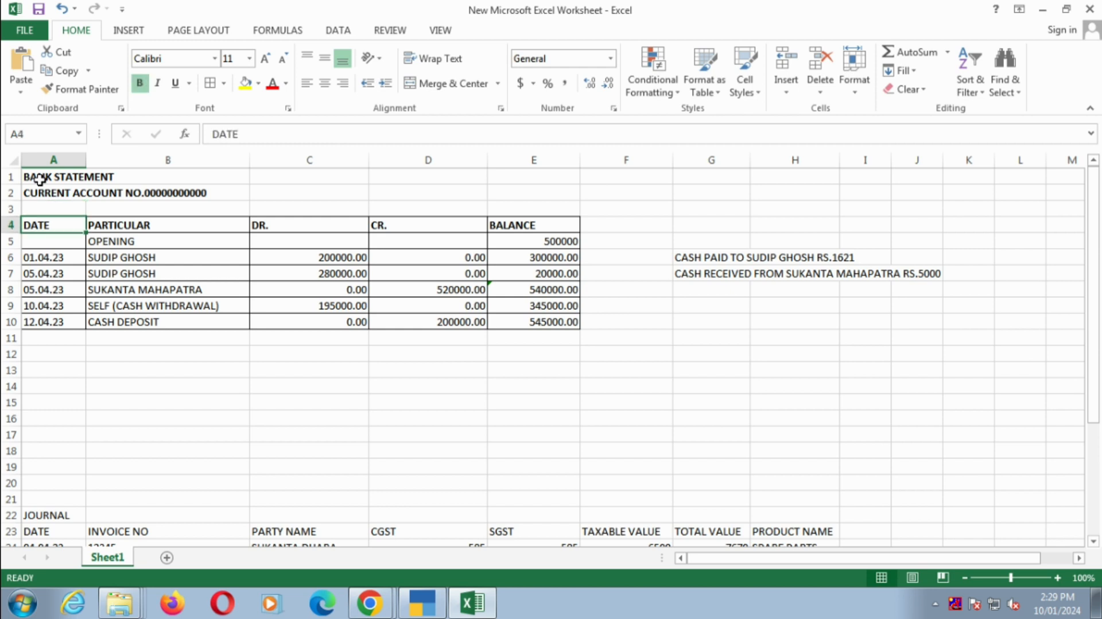
pyautogui.press('Down')
pyautogui.press('Right')
pyautogui.press('Right')
pyautogui.press('Right')
pyautogui.press('Right')
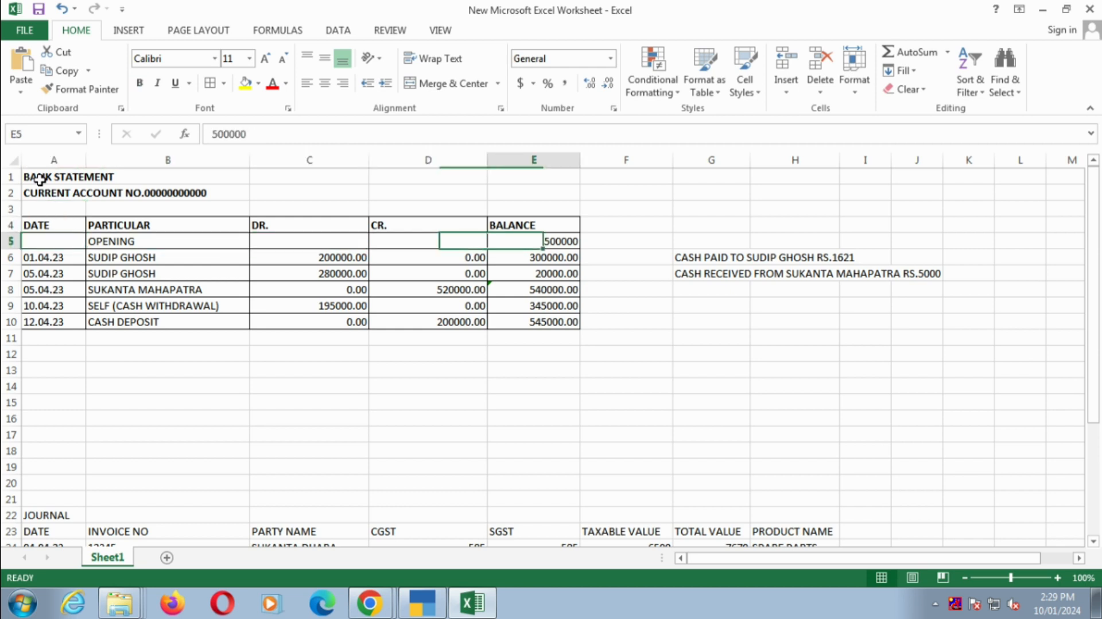
pyautogui.press('Down')
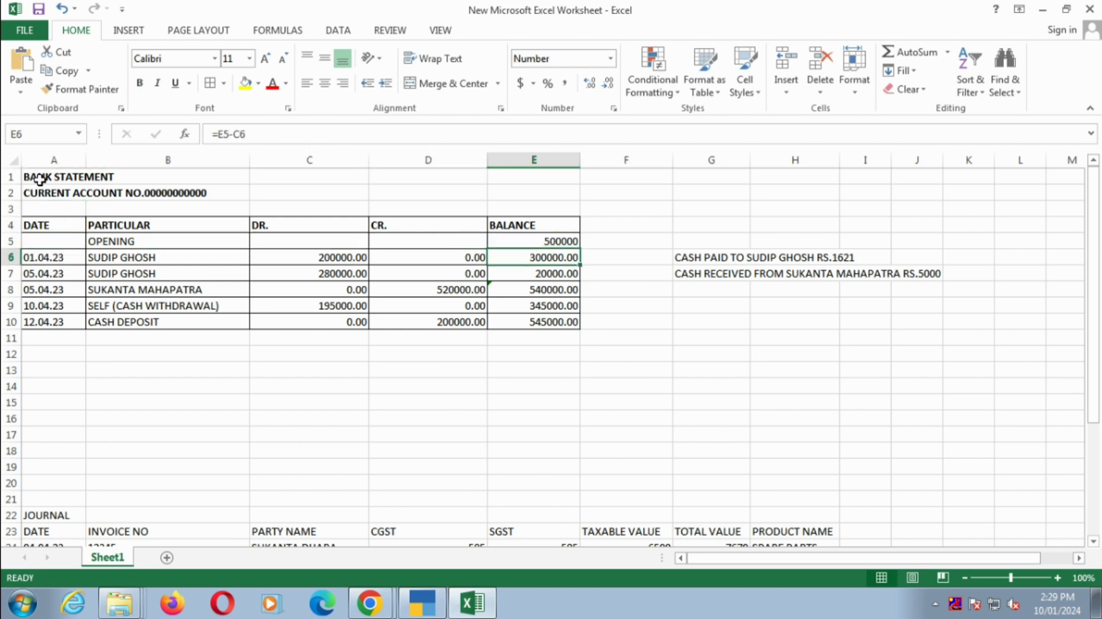
pyautogui.press('Left')
pyautogui.press('Left')
pyautogui.press('Left')
pyautogui.press('Left')
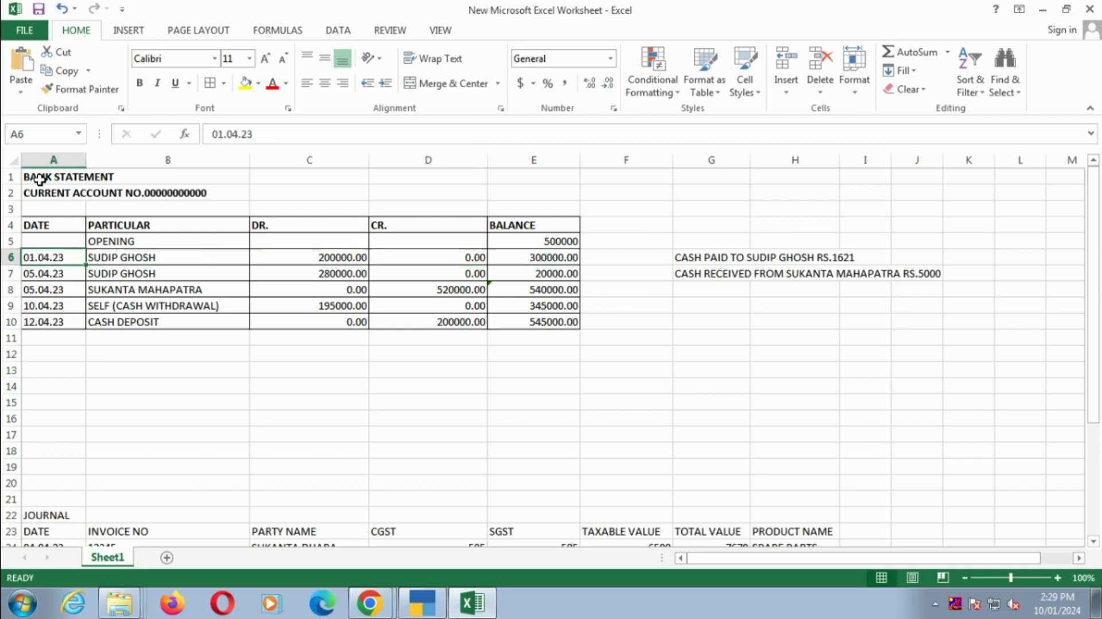
# - Switch to TallyPrime and date the new payment voucher 1.4.23
pyautogui.hotkey('alt', 'Tab')
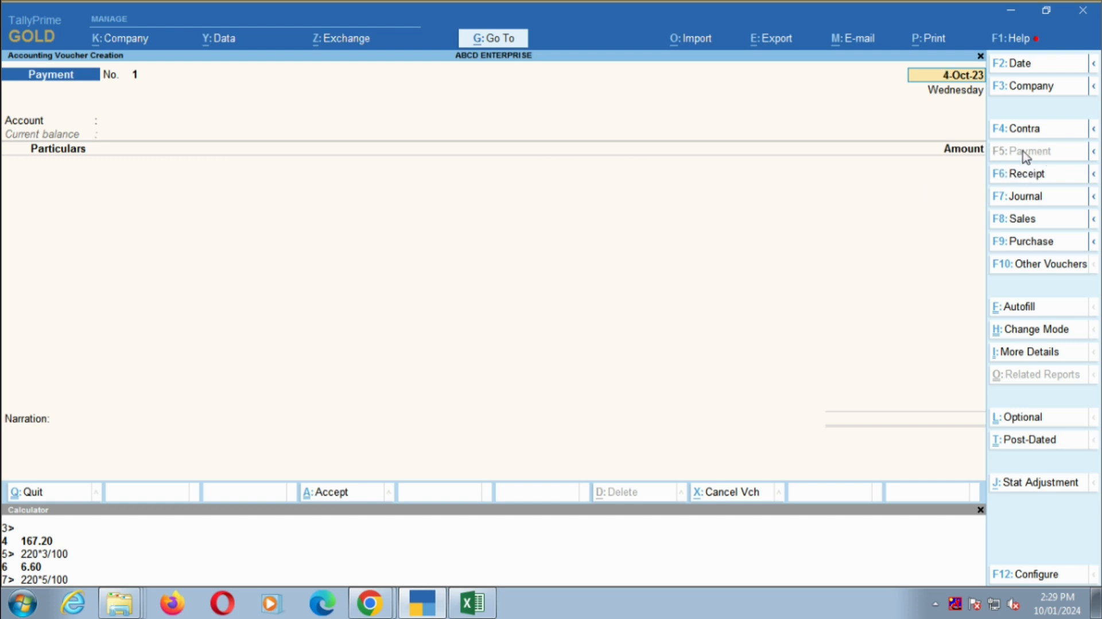
pyautogui.click(1026, 178)
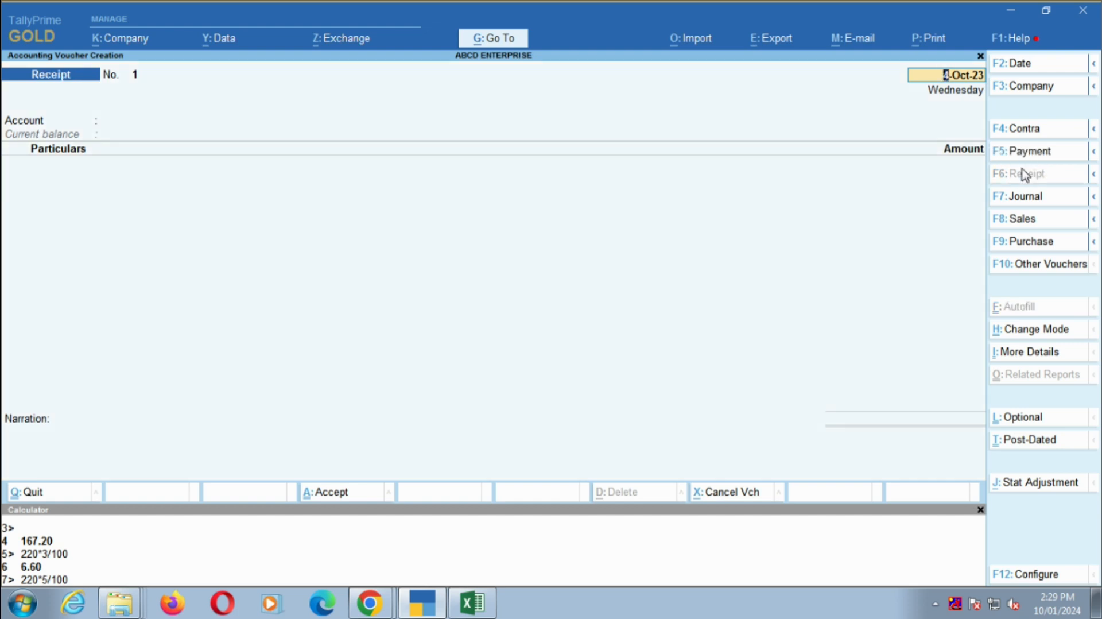
pyautogui.click(1024, 160)
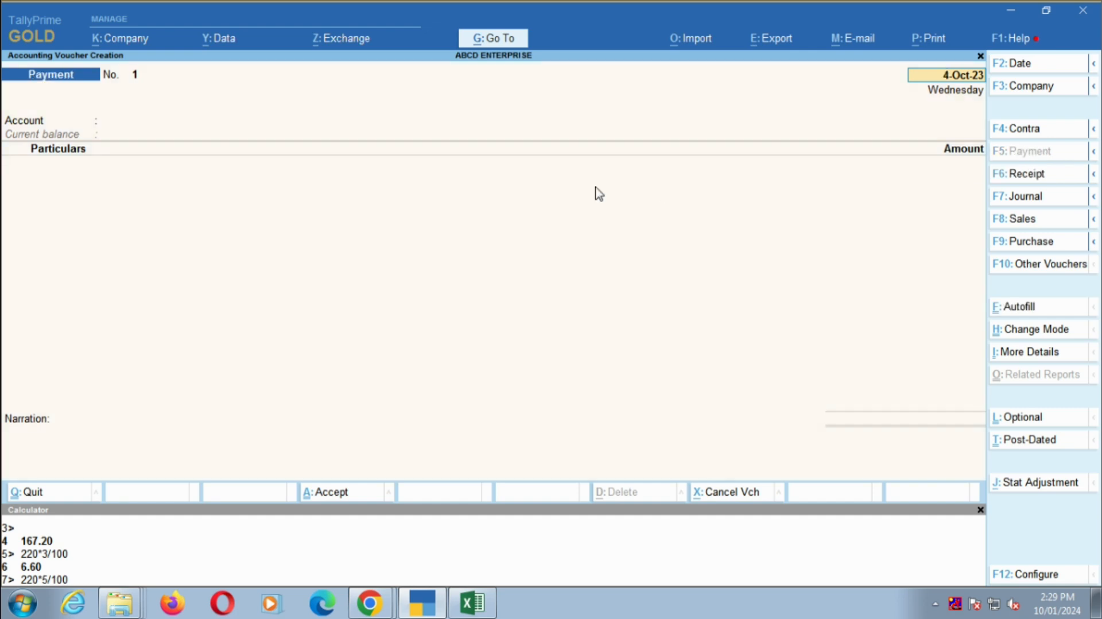
pyautogui.hotkey('alt', 'Tab')
pyautogui.hotkey('alt', 'Tab')
pyautogui.write('1.4.26')
pyautogui.press('BackSpace')
pyautogui.write('3')
pyautogui.press('Return')
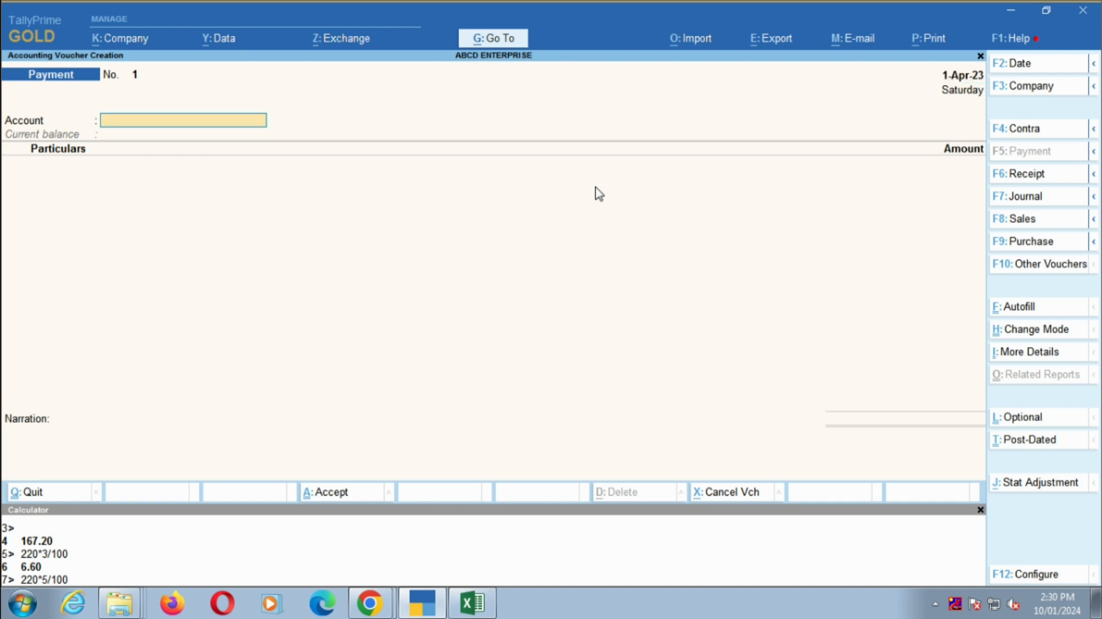
# - Start a new ledger for the voucher's account, naming it BANK plus the current account heading copied from the Excel bank statement
pyautogui.hotkey('alt', 'c')
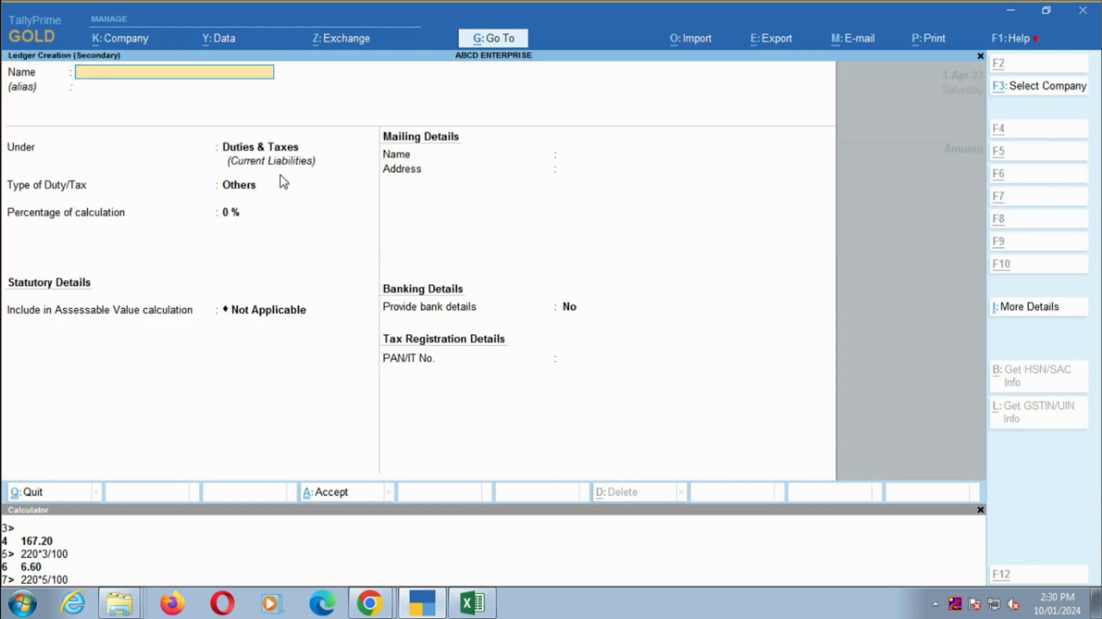
pyautogui.hotkey('alt', 'Tab')
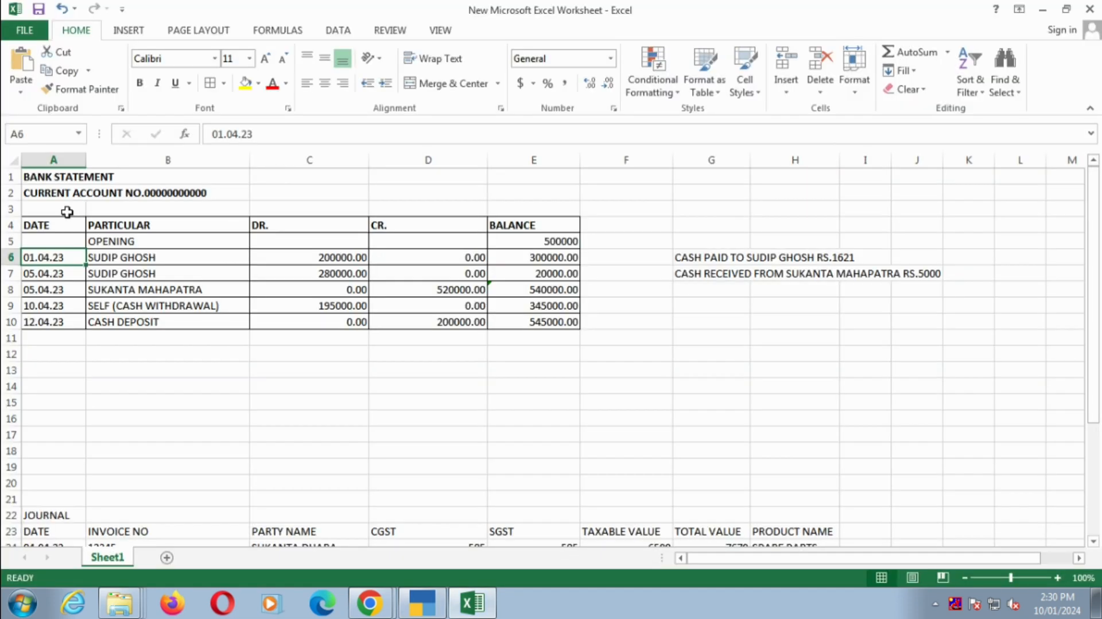
pyautogui.click(50, 193)
pyautogui.moveTo(210, 133); pyautogui.dragTo(415, 133)
pyautogui.hotkey('ctrl', 'c')
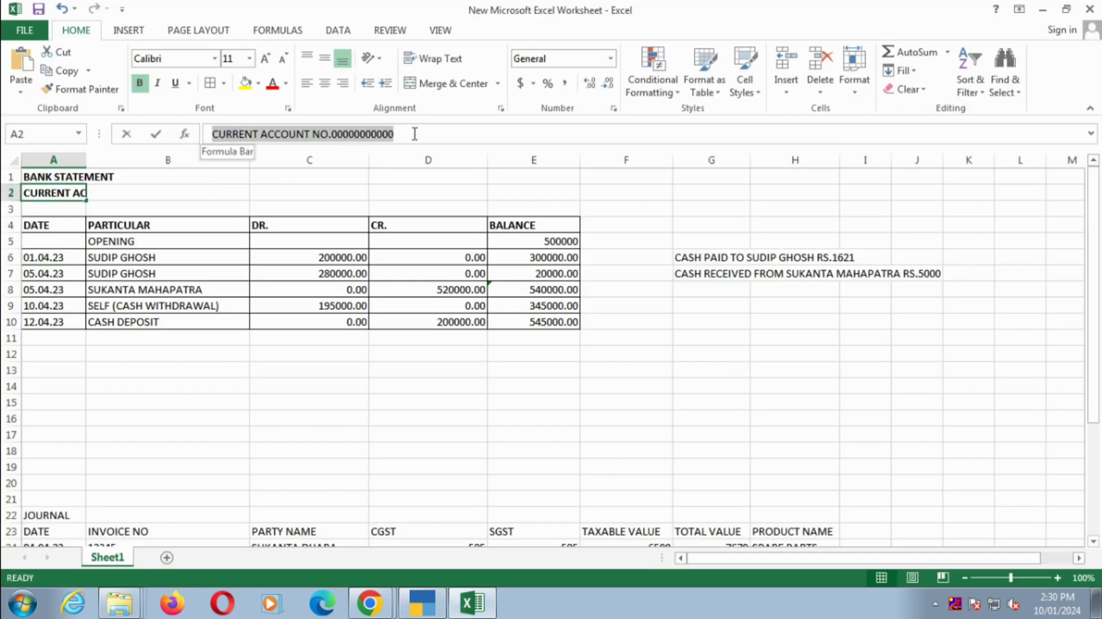
pyautogui.press('Escape')
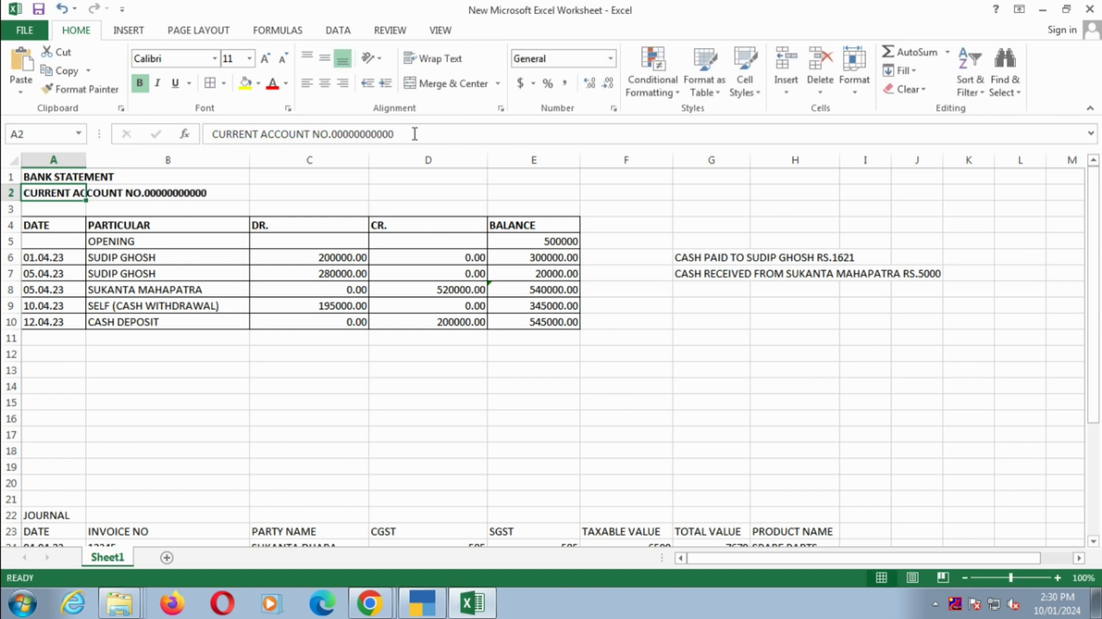
pyautogui.hotkey('alt', 'Tab')
pyautogui.write('B')
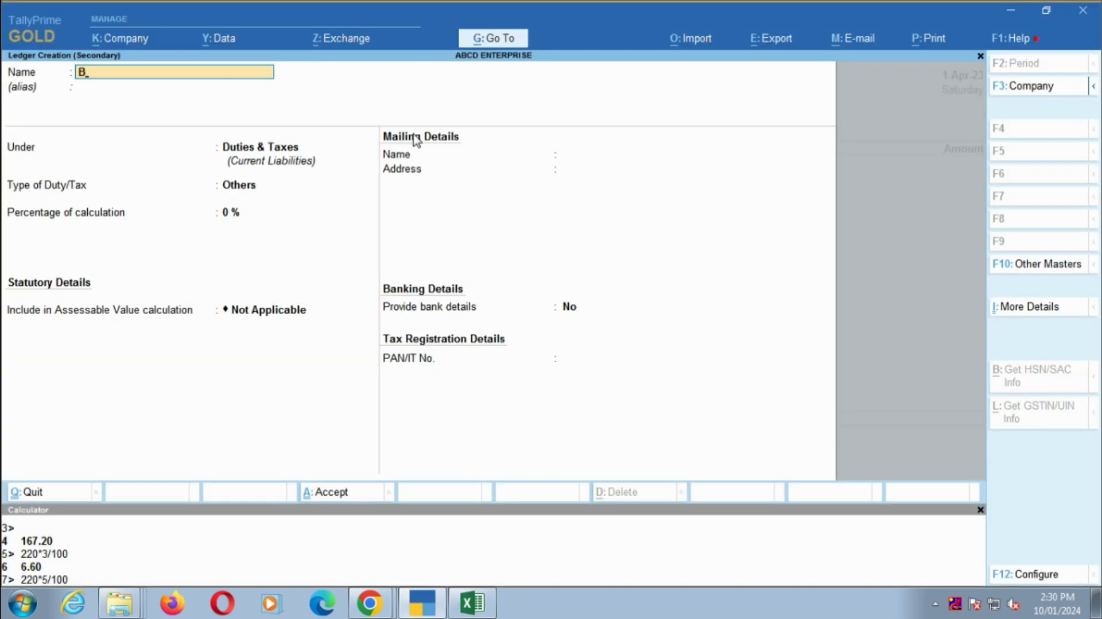
pyautogui.write('ANK')
pyautogui.hotkey('ctrl', 'v')
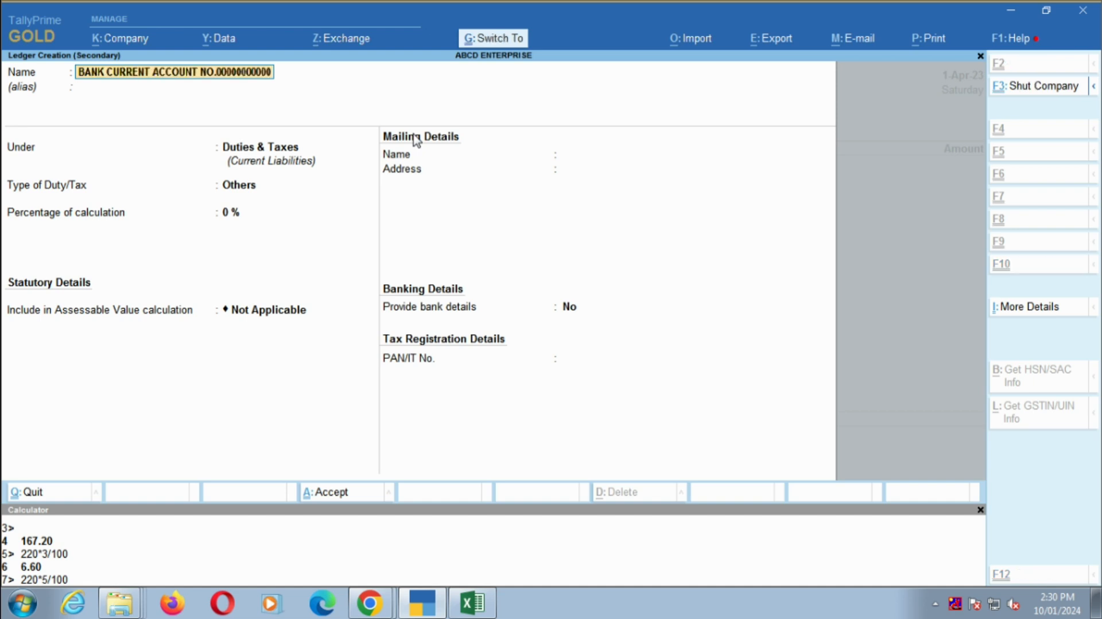
pyautogui.press('Return')
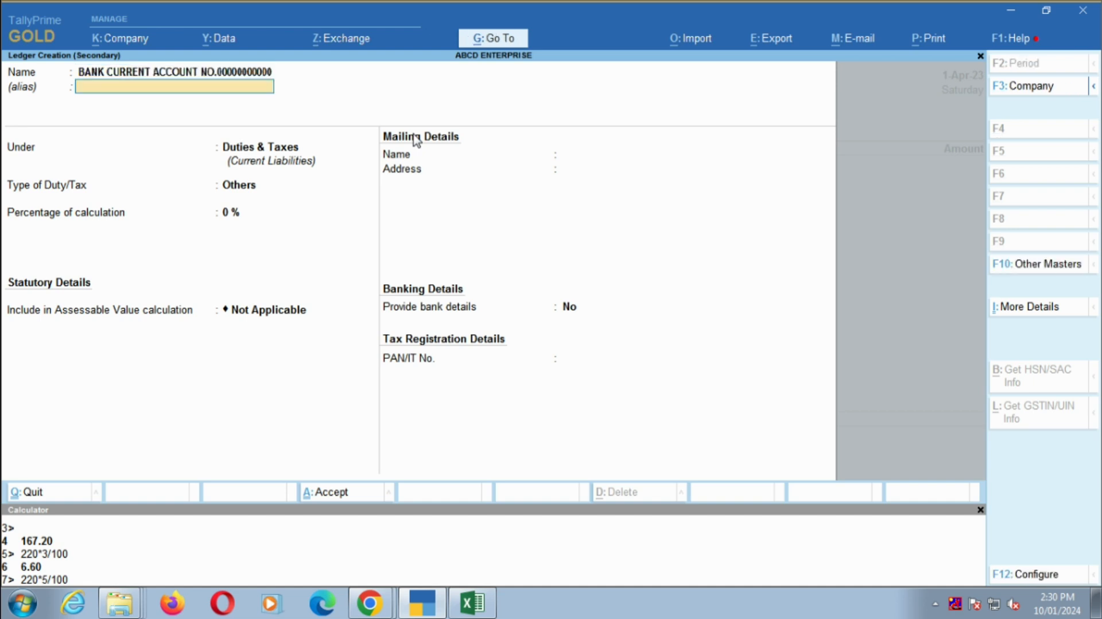
# - Leave the alias blank and place the ledger under the Bank Accounts group
pyautogui.press('Return')
pyautogui.write('BAN')
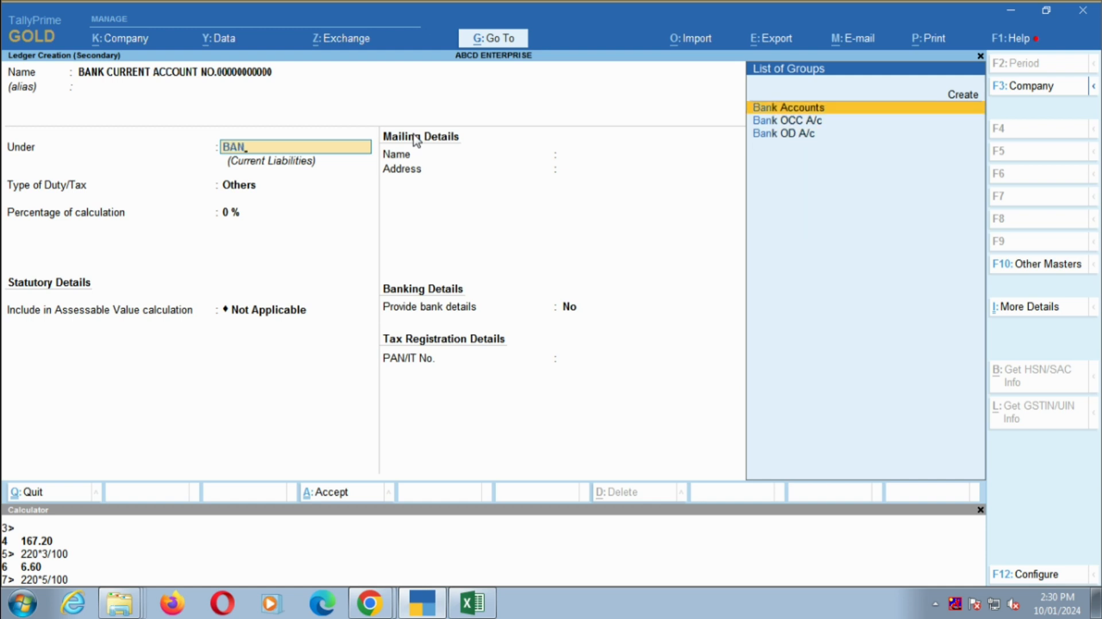
pyautogui.press('Return')
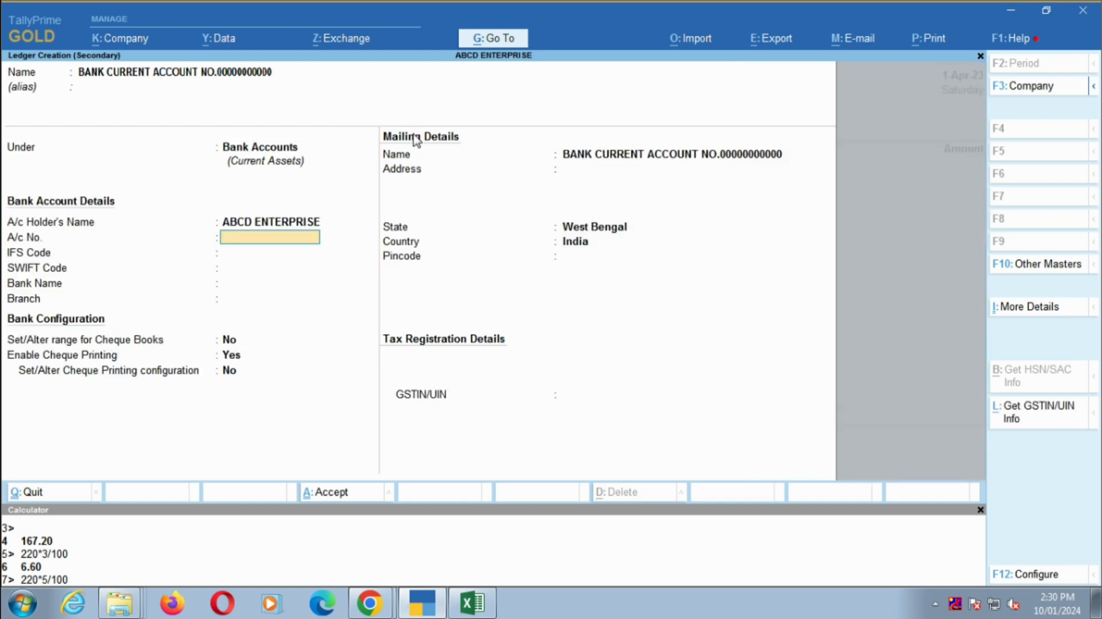
pyautogui.write('0000000')
pyautogui.press('Return')
pyautogui.write('00')
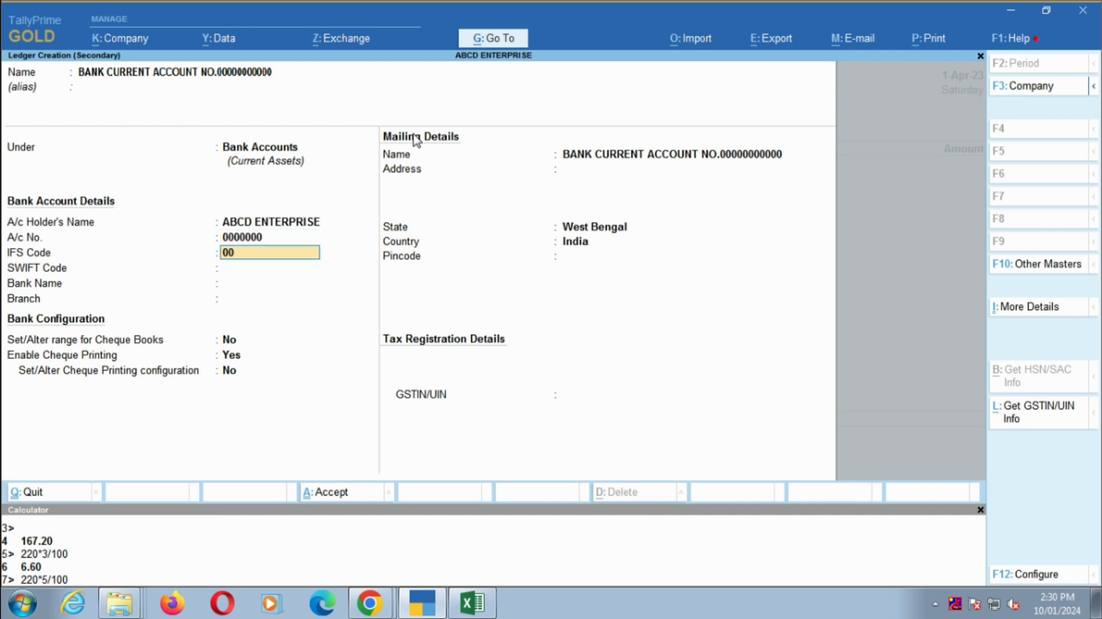
pyautogui.write('000')
pyautogui.press('Return')
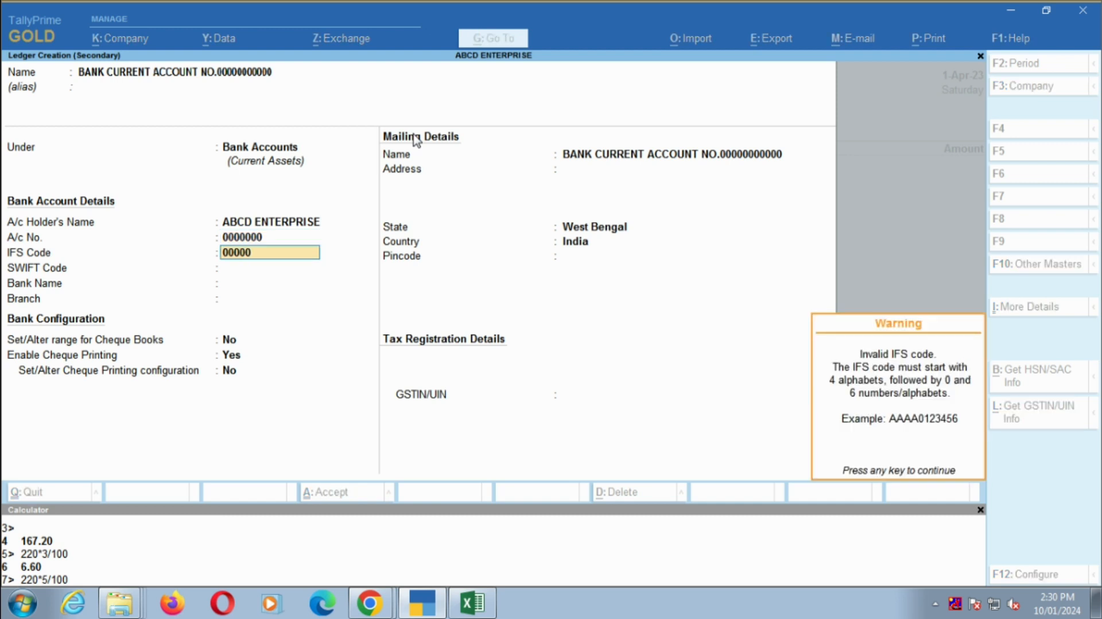
pyautogui.press('Return')
pyautogui.press('BackSpace')
pyautogui.press('BackSpace')
pyautogui.press('Escape')
pyautogui.press('Escape')
pyautogui.press('Escape')
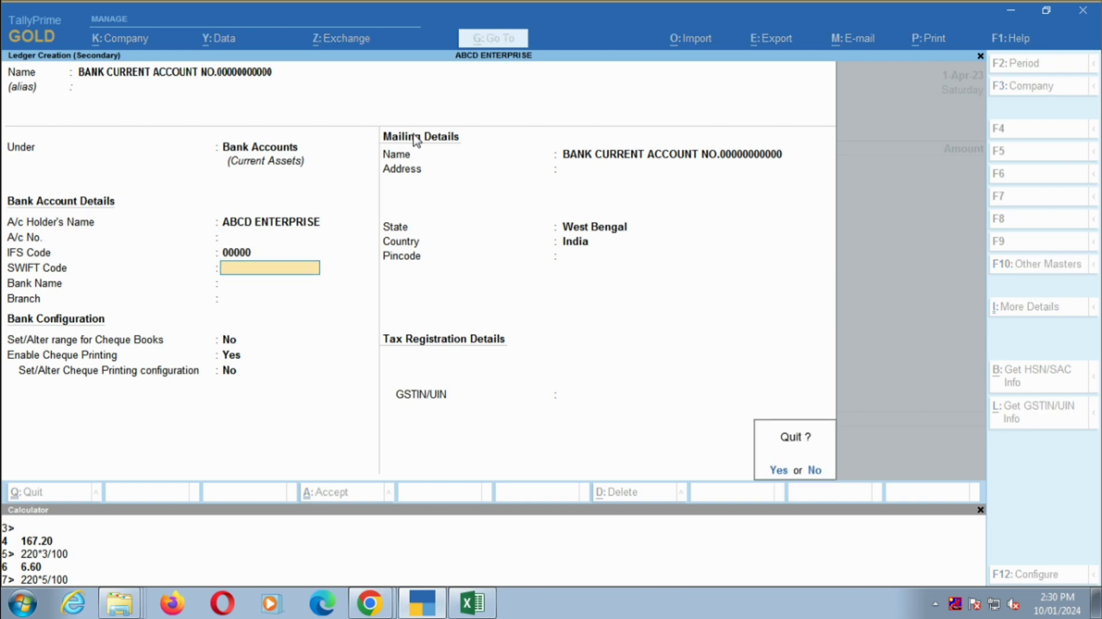
pyautogui.press('n')
pyautogui.press('BackSpace')
pyautogui.press('BackSpace')
pyautogui.press('Return')
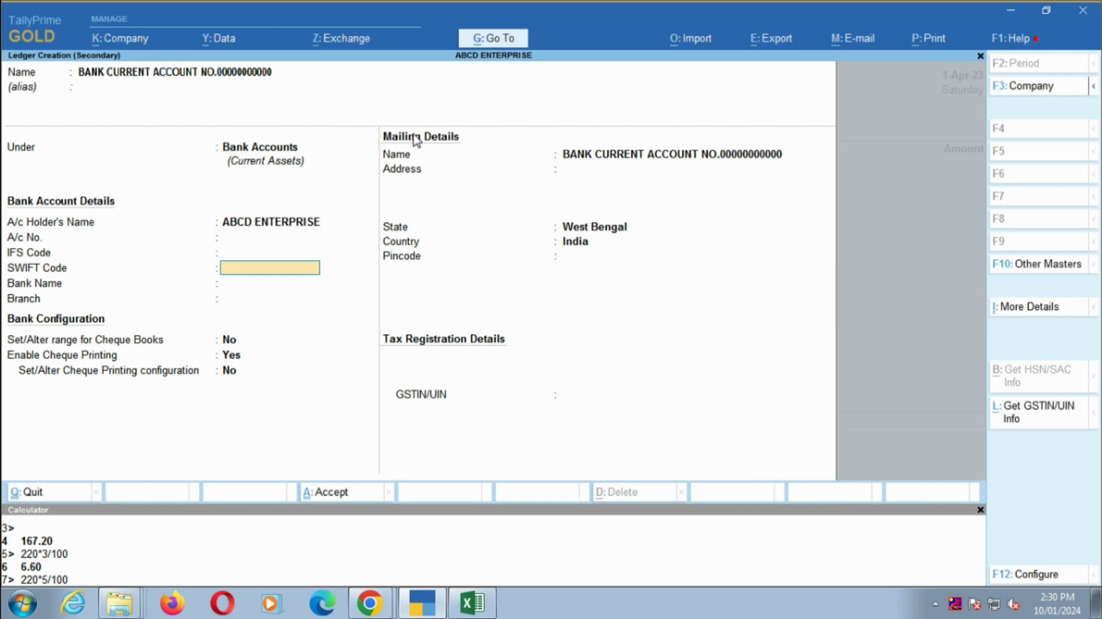
# - Leave the SWIFT code blank and set the bank name to Not Applicable
pyautogui.press('Return')
pyautogui.write('BAN')
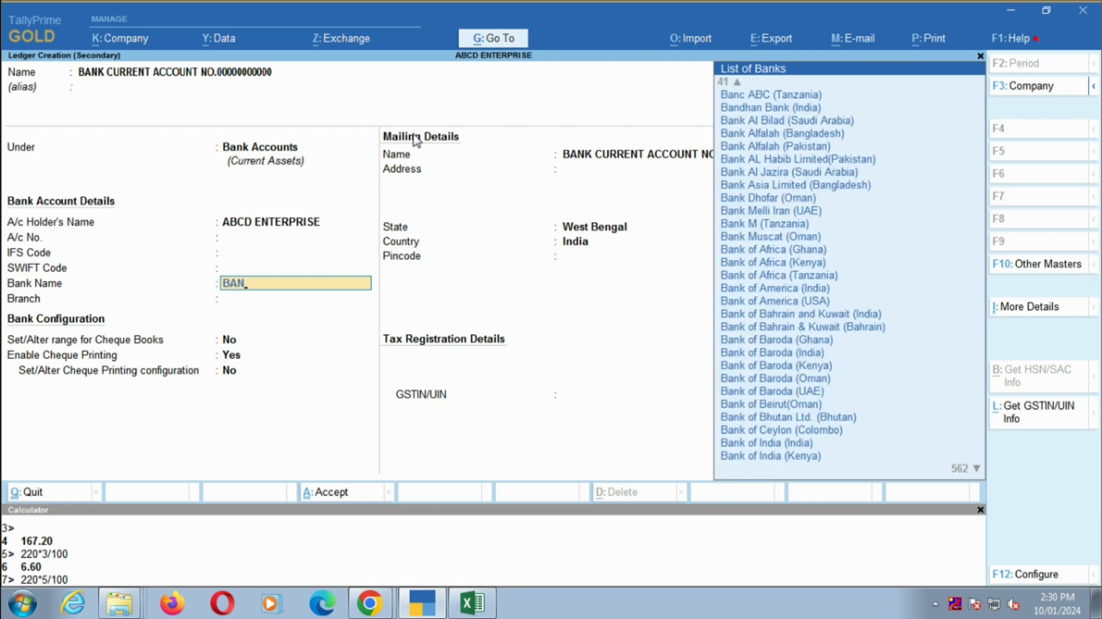
pyautogui.write('K')
pyautogui.press('BackSpace')
pyautogui.press('BackSpace')
pyautogui.press('BackSpace')
pyautogui.press('BackSpace')
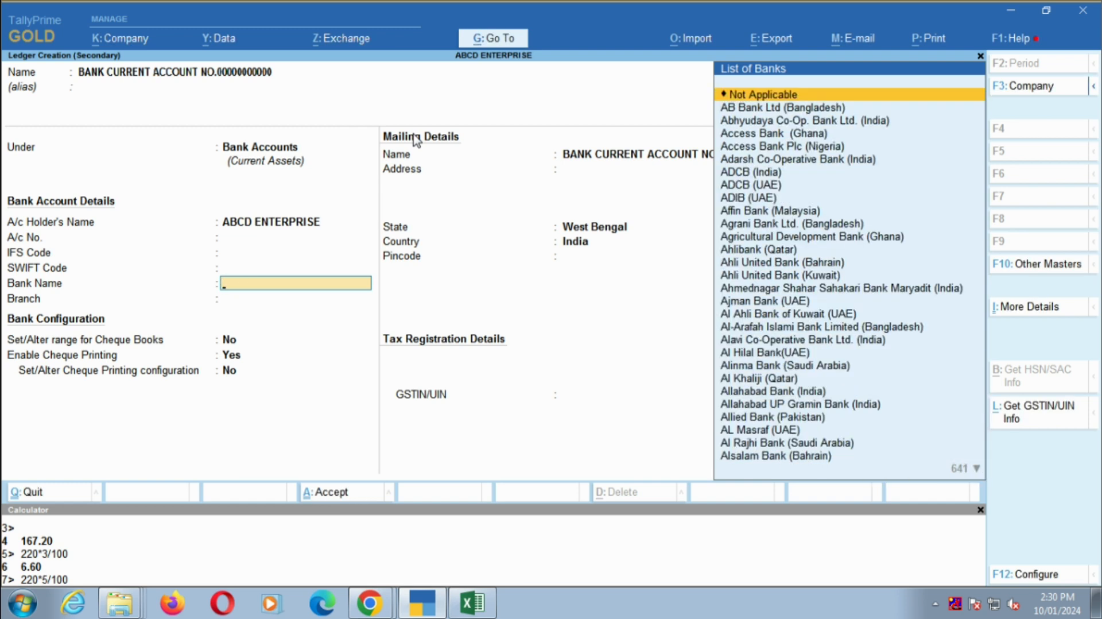
pyautogui.press('Return')
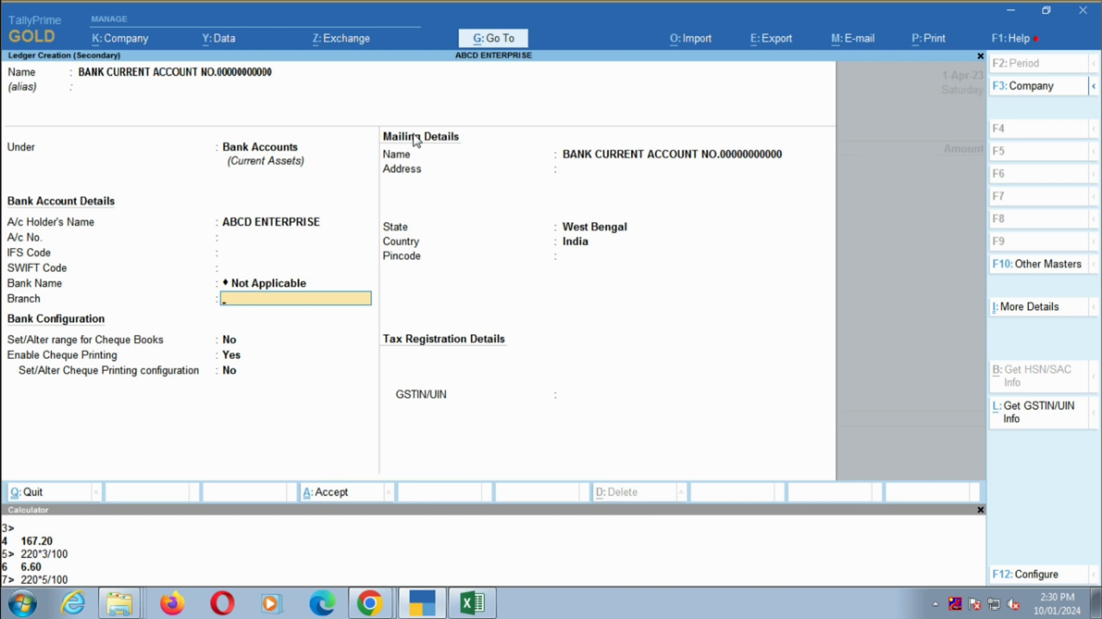
# - Keep the default cheque settings and the mailing details with state West Bengal and country India
pyautogui.press('Return')
pyautogui.press('Return')
pyautogui.press('Return')
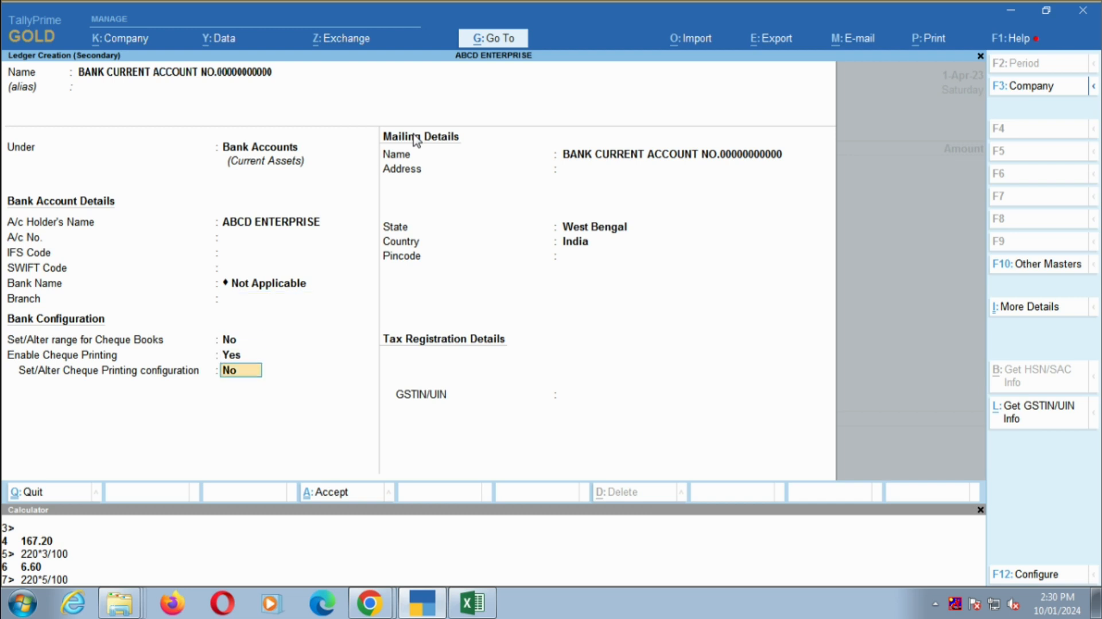
pyautogui.press('Return')
pyautogui.press('Return')
pyautogui.press('Return')
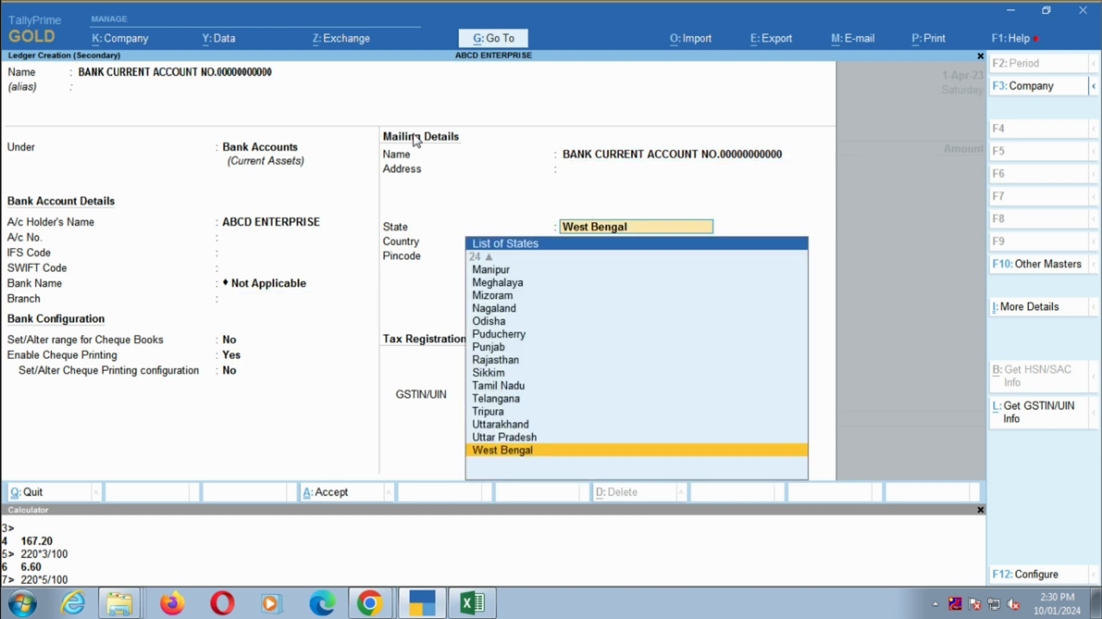
pyautogui.press('Return')
# - Leave the GSTIN/UIN blank and save the bank ledger as the payment voucher's account
pyautogui.press('Return')
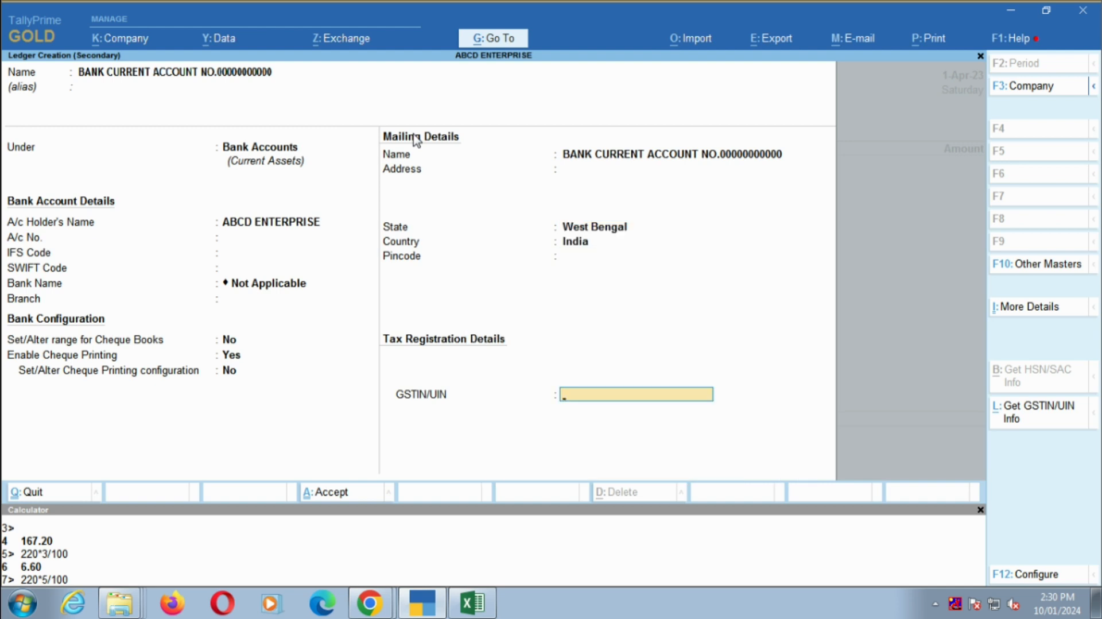
pyautogui.write('AHSJ')
pyautogui.press('BackSpace')
pyautogui.press('BackSpace')
pyautogui.press('BackSpace')
pyautogui.press('BackSpace')
pyautogui.press('Return')
pyautogui.press('Return')
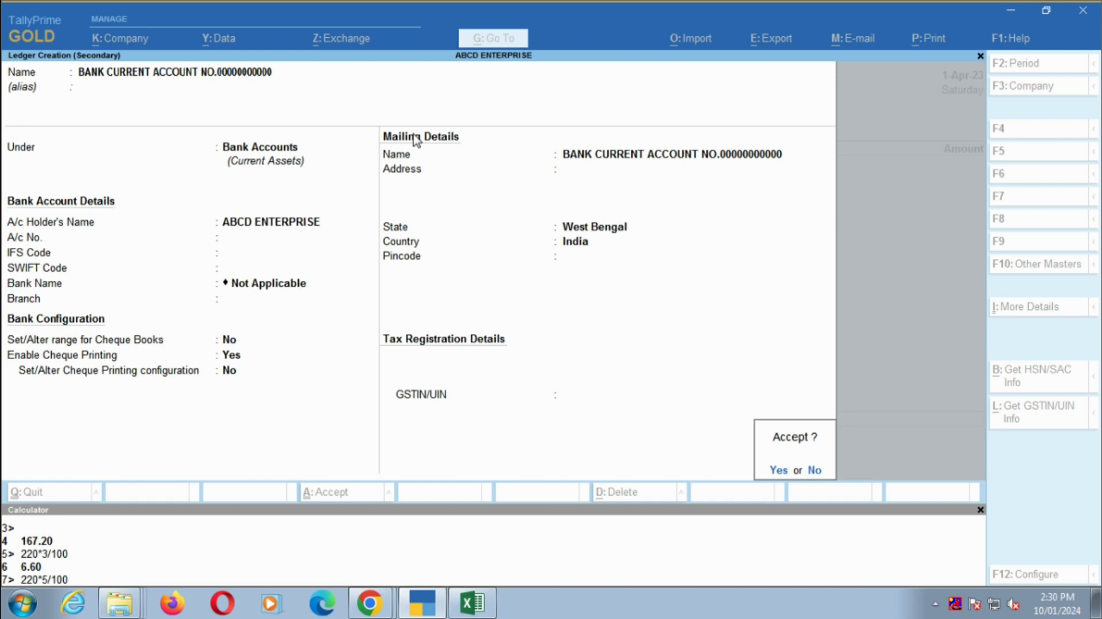
pyautogui.press('Return')
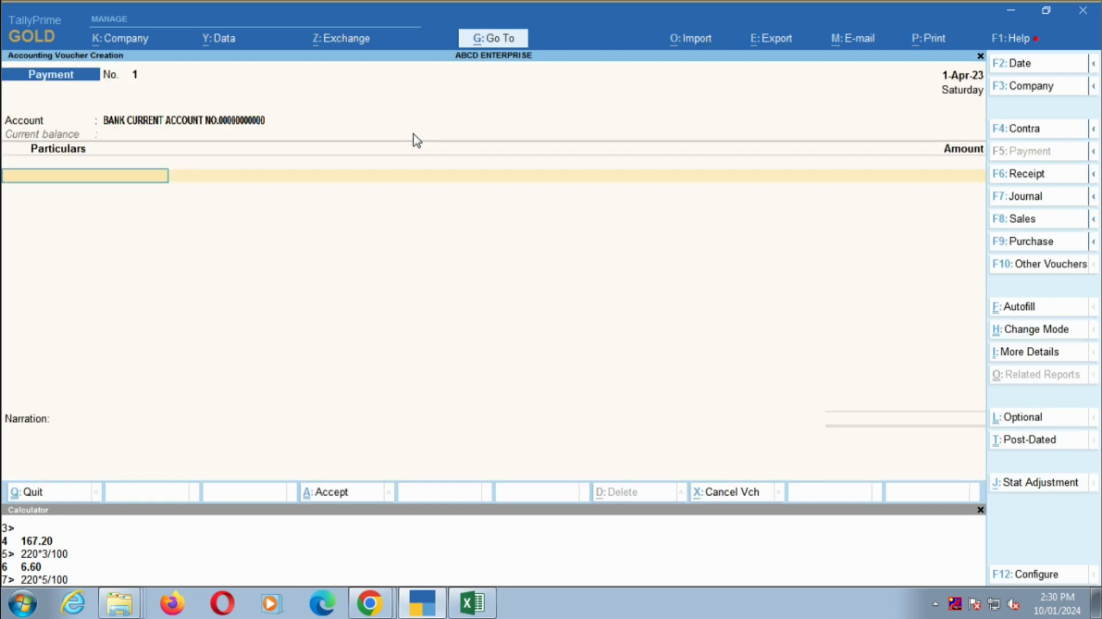
# - Switch to Excel, copy the payee's name from the 01.04.23 row and check that row's debit amount
pyautogui.hotkey('alt', 'Tab')
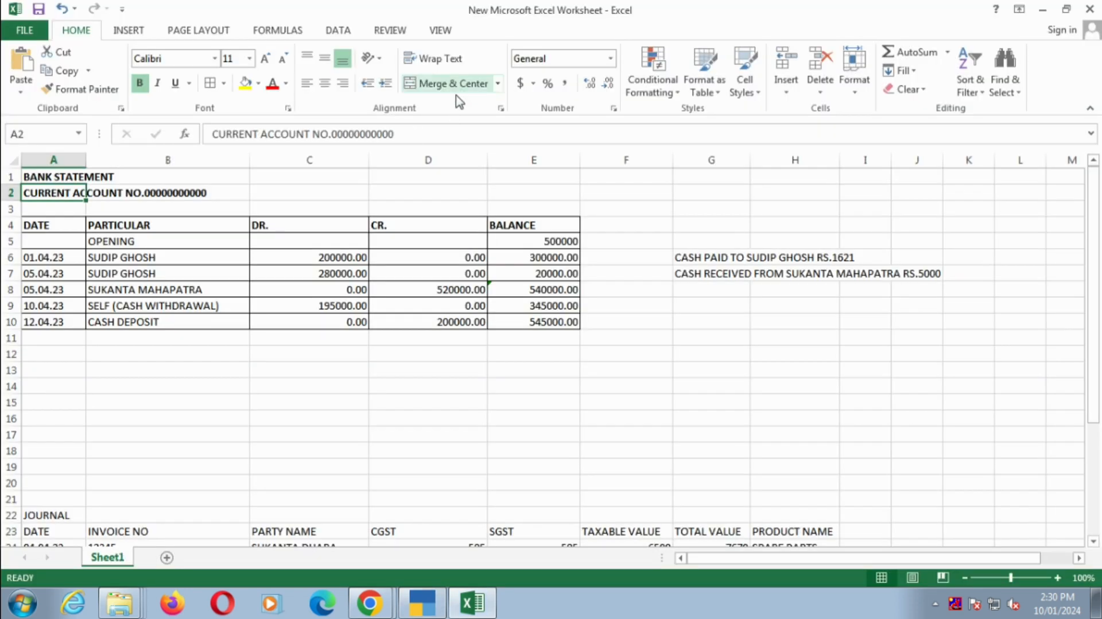
pyautogui.click(122, 256)
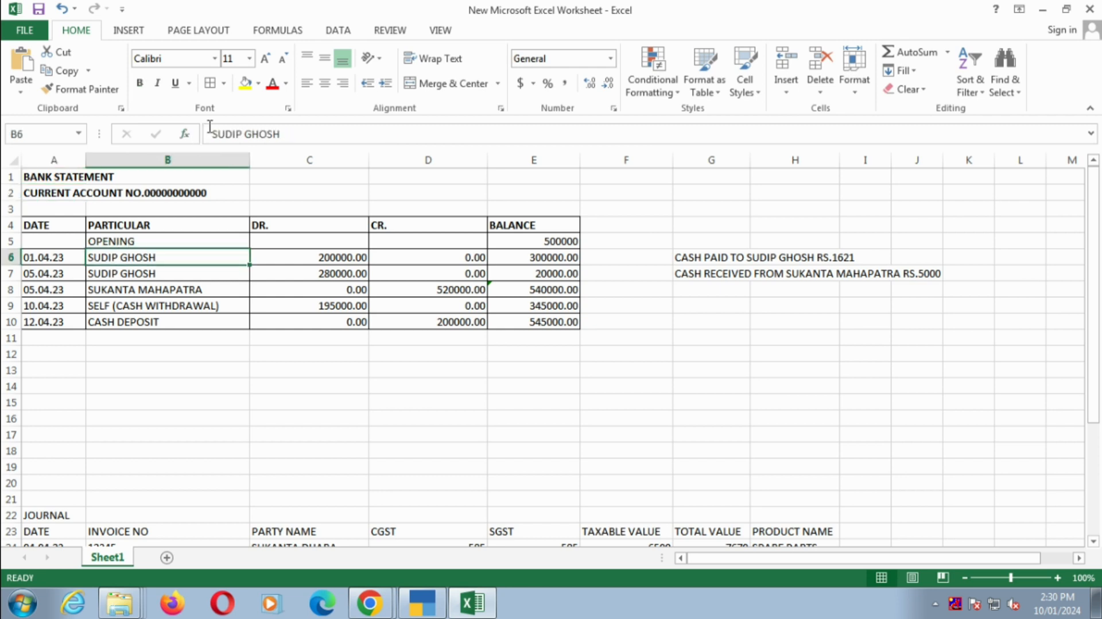
pyautogui.moveTo(211, 133); pyautogui.dragTo(293, 133)
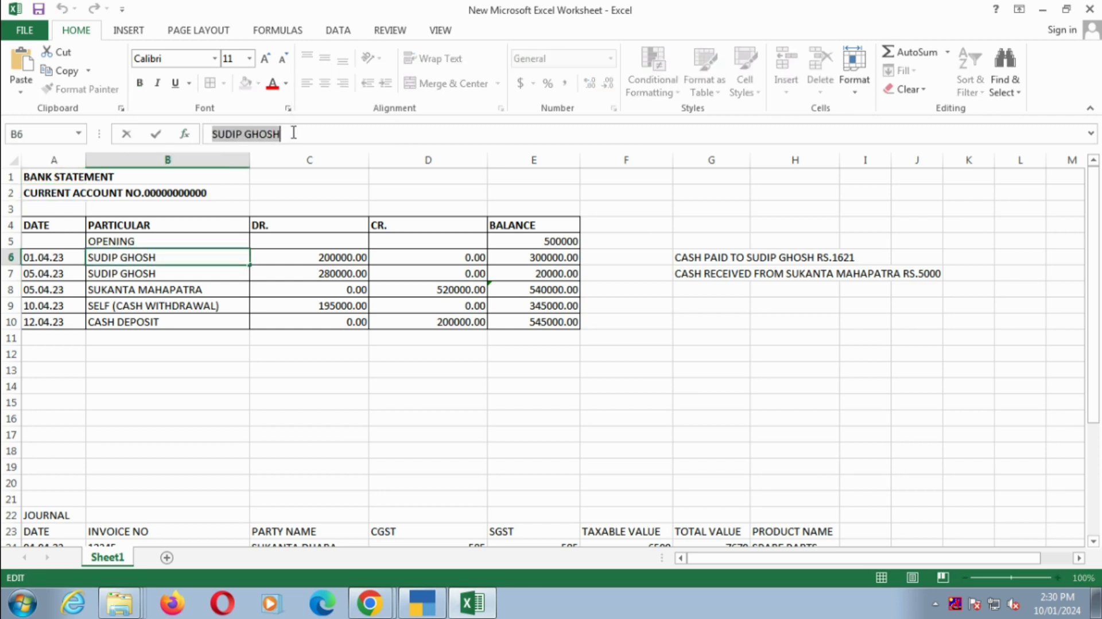
pyautogui.press('Escape')
pyautogui.click(328, 258)
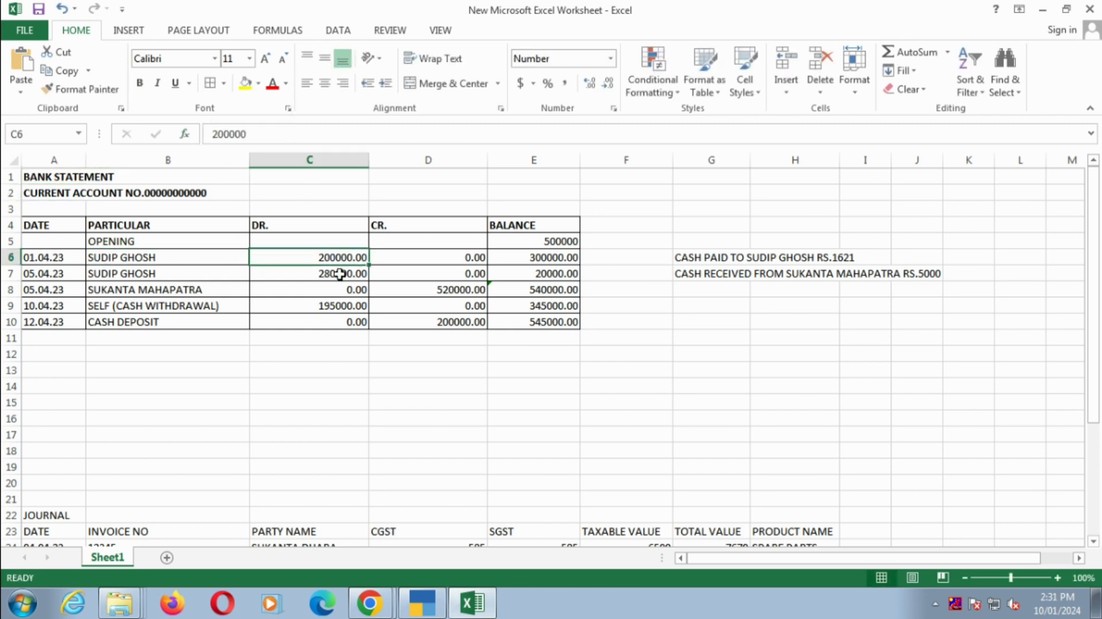
# - Return to TallyPrime and try to create a ledger with the copied payee's name
pyautogui.hotkey('alt', 'Tab')
pyautogui.hotkey('alt', 'c')
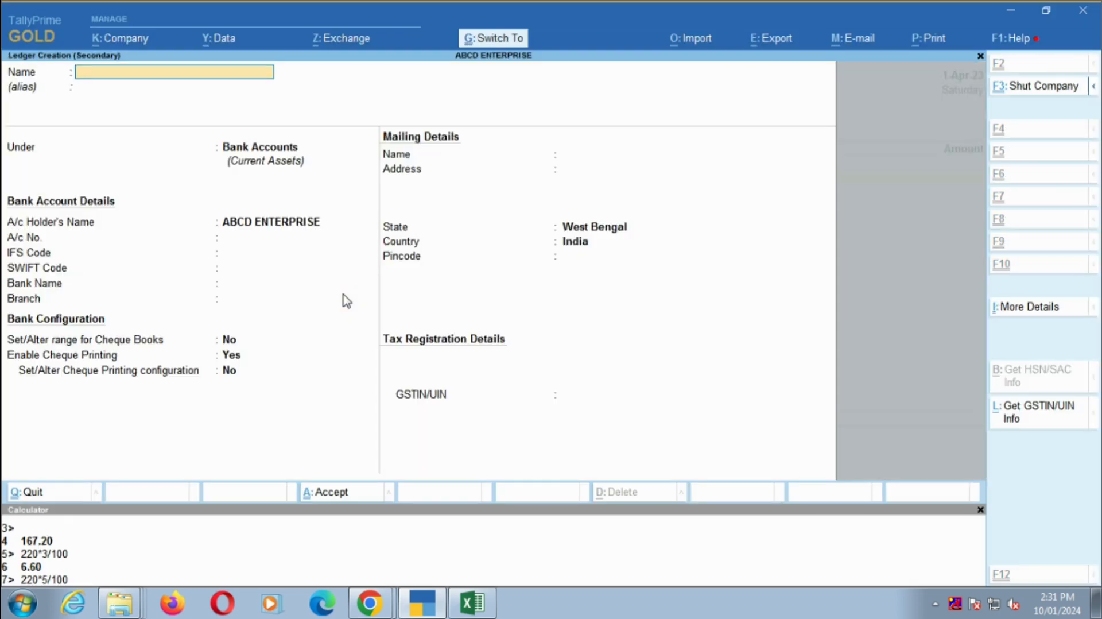
pyautogui.hotkey('ctrl', 'alt', 'v')
pyautogui.press('Return')
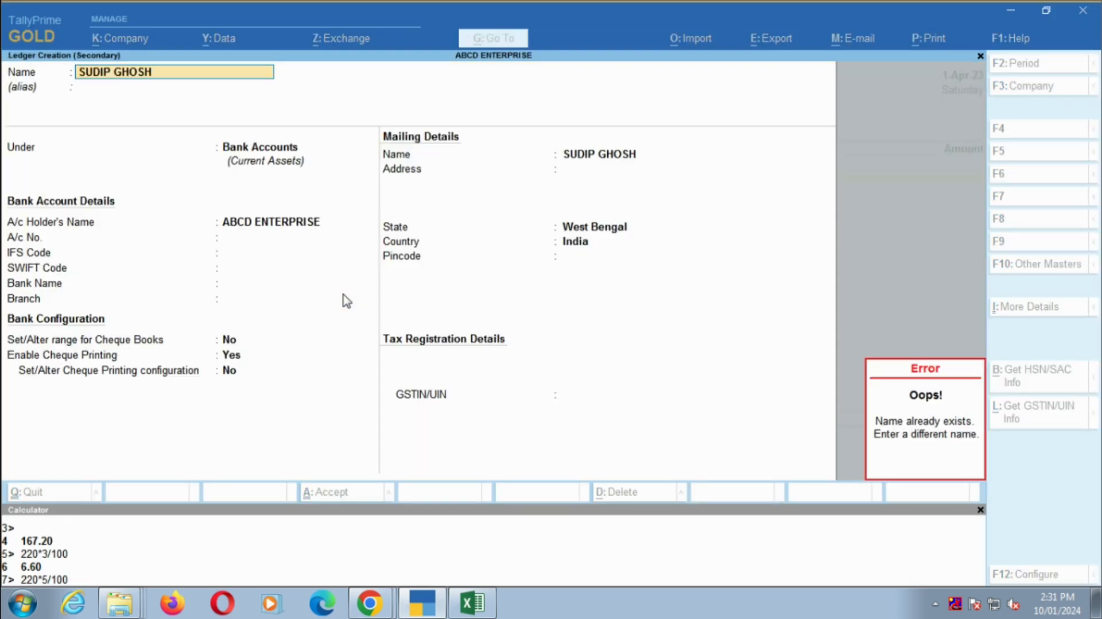
pyautogui.press('Escape')
pyautogui.press('Escape')
pyautogui.press('Escape')
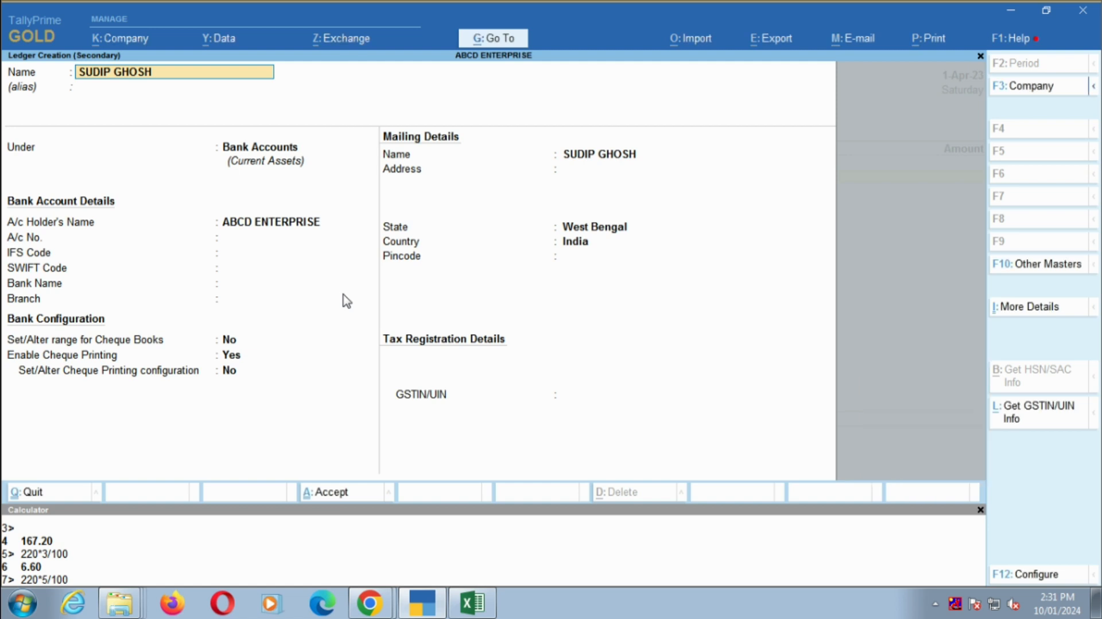
# - Select the payee's existing ledger in the payment particulars and set its amount to 2,00,000, checking the figure against the Excel statement
pyautogui.write('SUDIP')
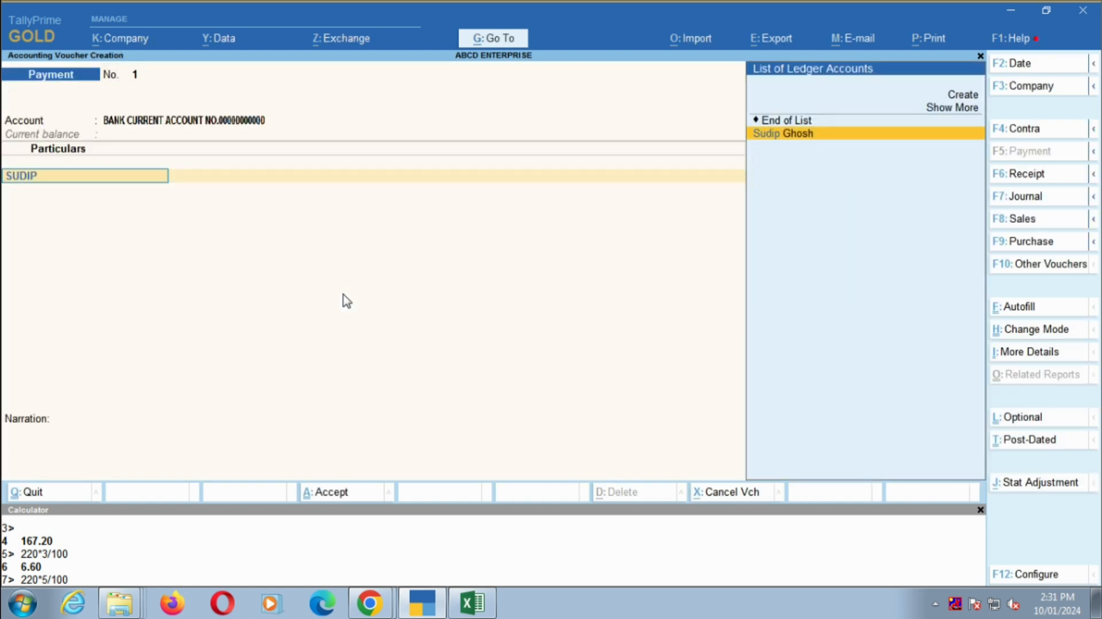
pyautogui.press('Return')
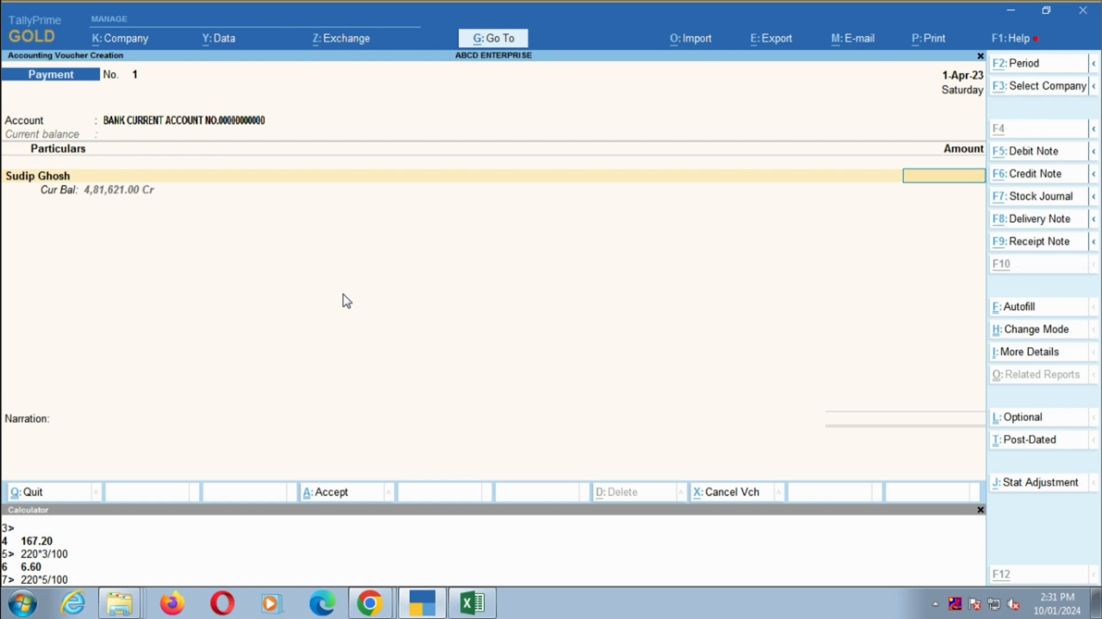
pyautogui.hotkey('alt', 'Tab')
pyautogui.hotkey('alt', 'Tab')
pyautogui.write('200000')
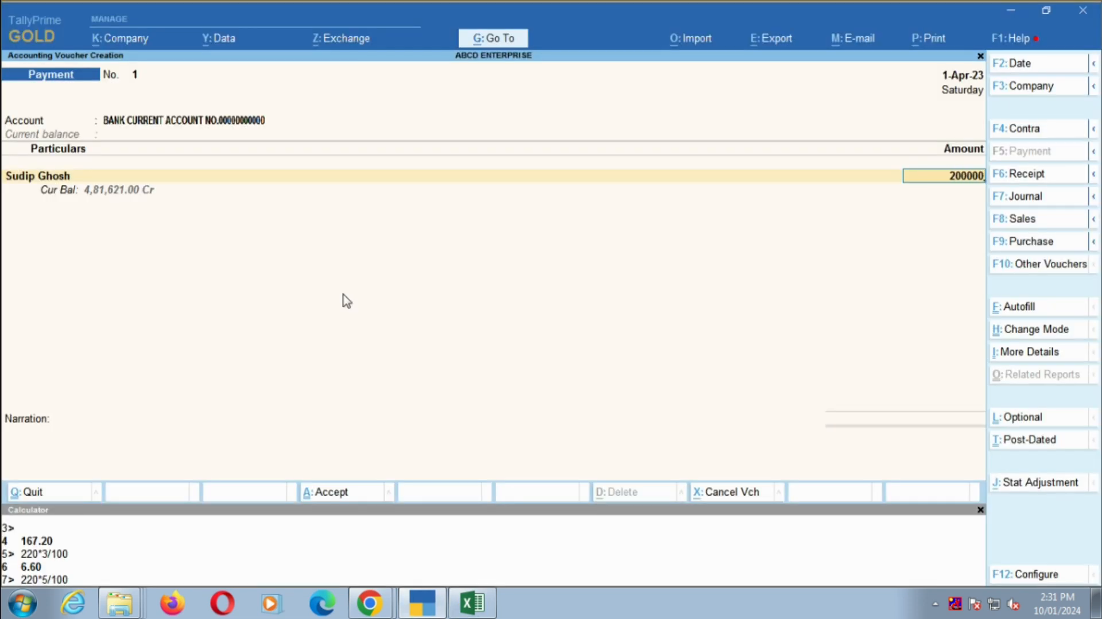
pyautogui.press('Return')
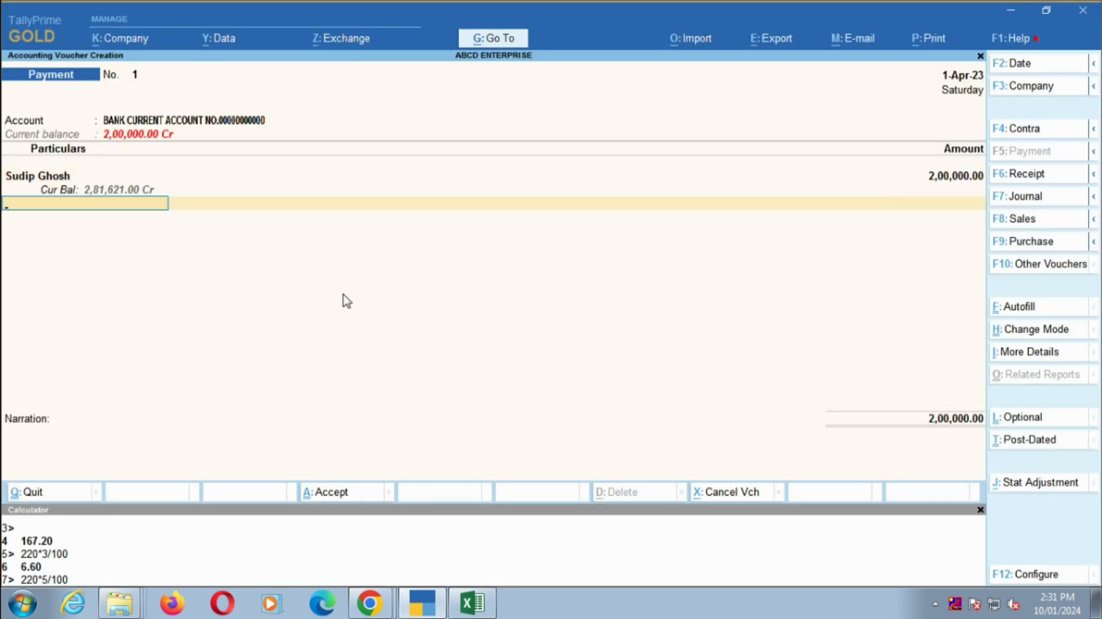
# - Add the narration "BEING AMOUNT PAID", save the payment voucher and leave voucher entry
pyautogui.press('Return')
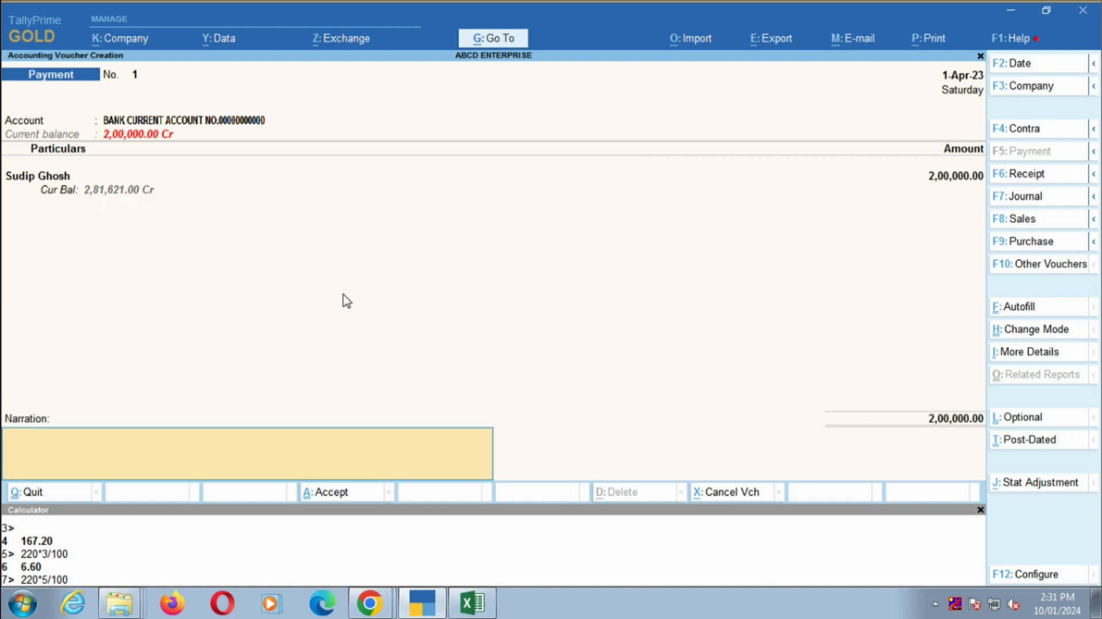
pyautogui.write('BEING AMOUNT P')
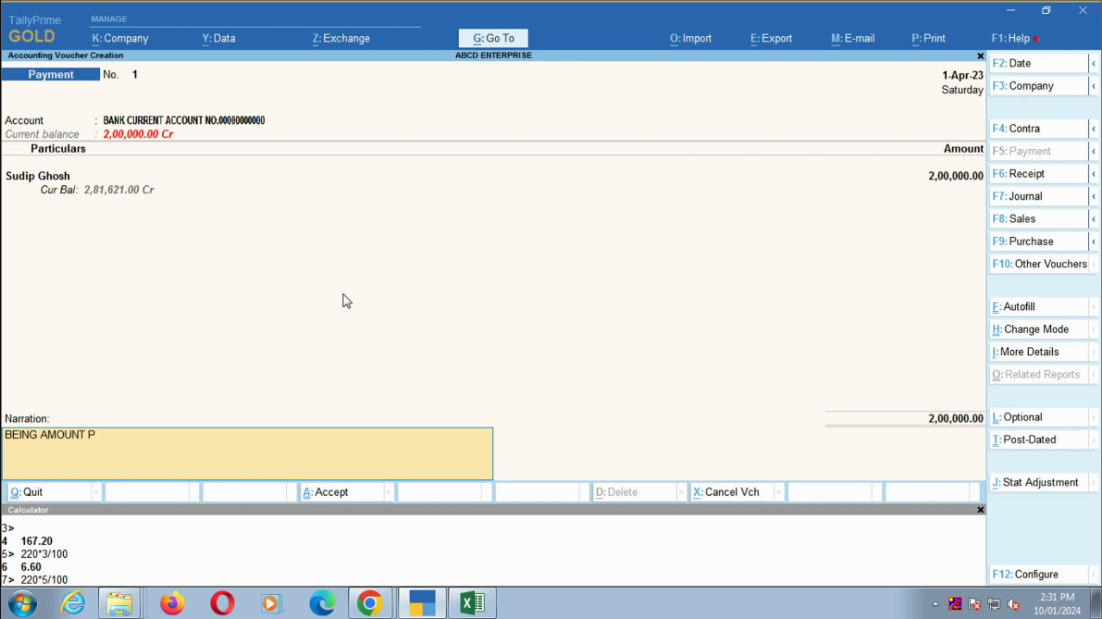
pyautogui.write('AID')
pyautogui.press('Return')
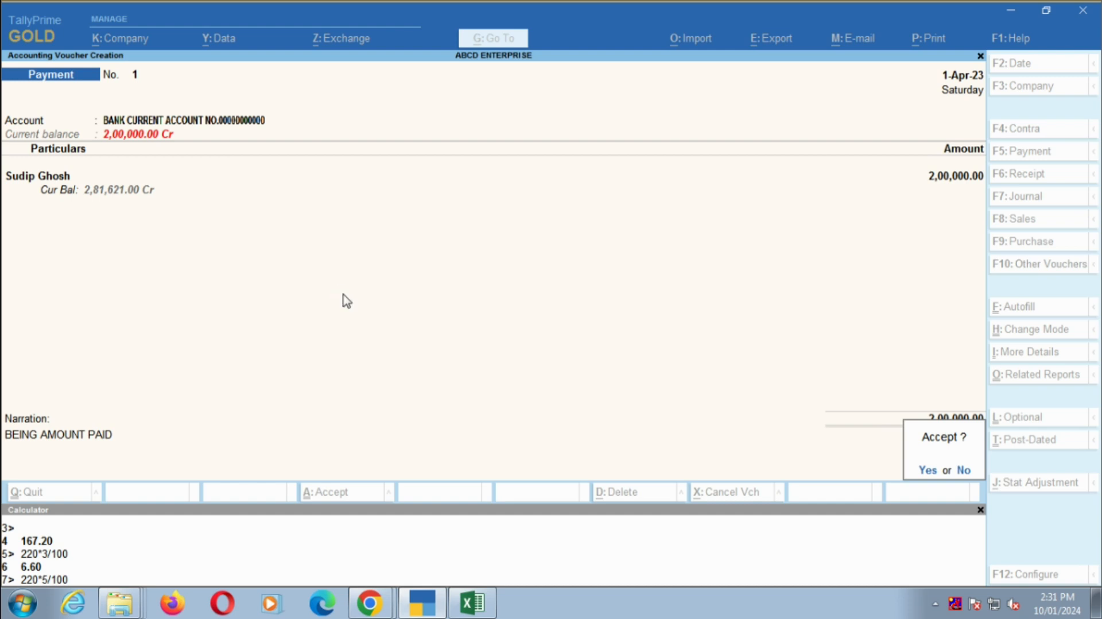
pyautogui.press('Return')
pyautogui.press('Escape')
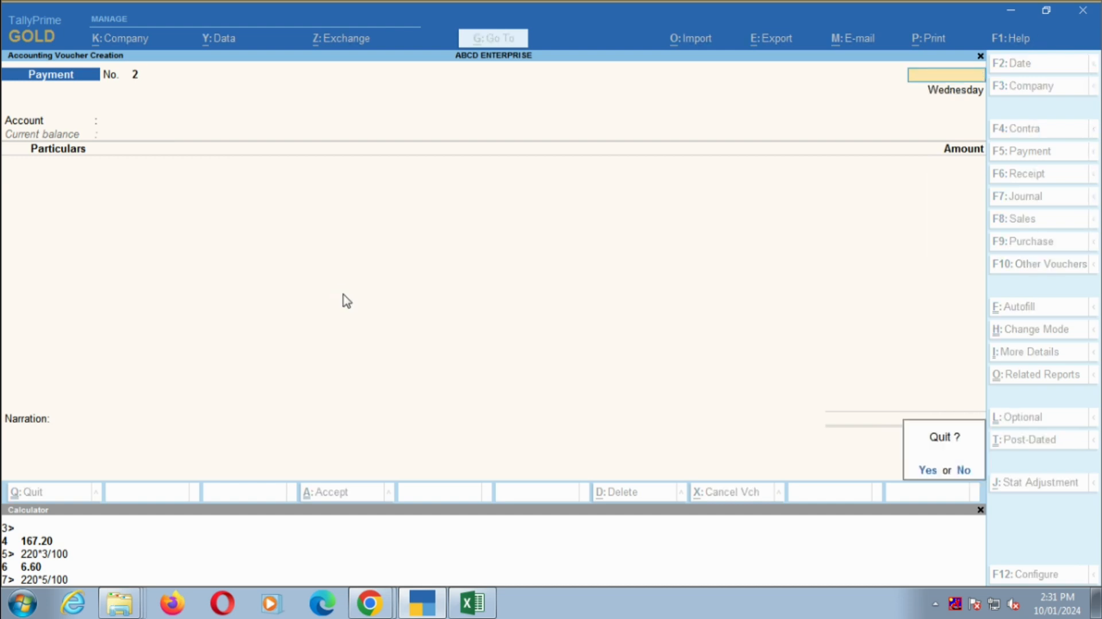
pyautogui.press('Return')
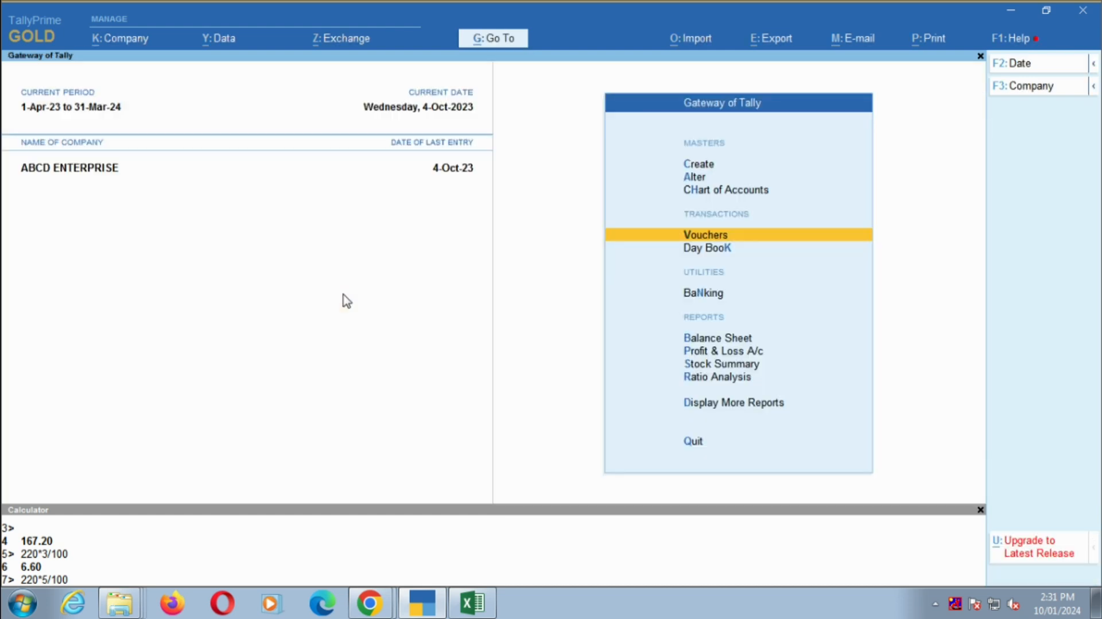
# - Open the Balance Sheet in detailed view
pyautogui.press('Down')
pyautogui.press('Down')
pyautogui.press('Down')
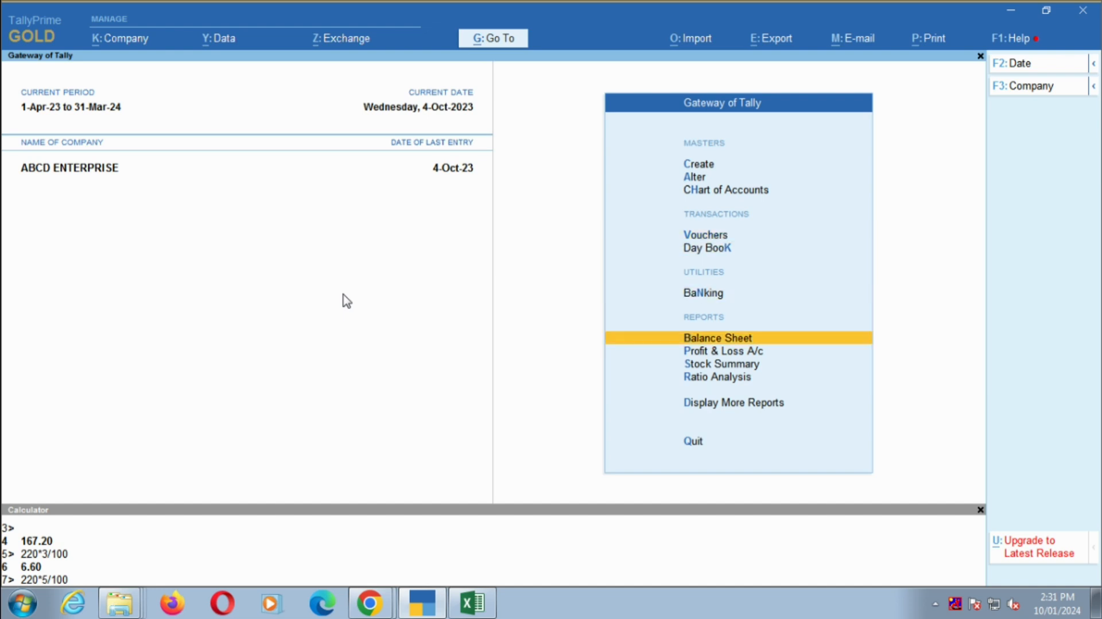
pyautogui.press('Return')
pyautogui.hotkey('alt', 'F5')
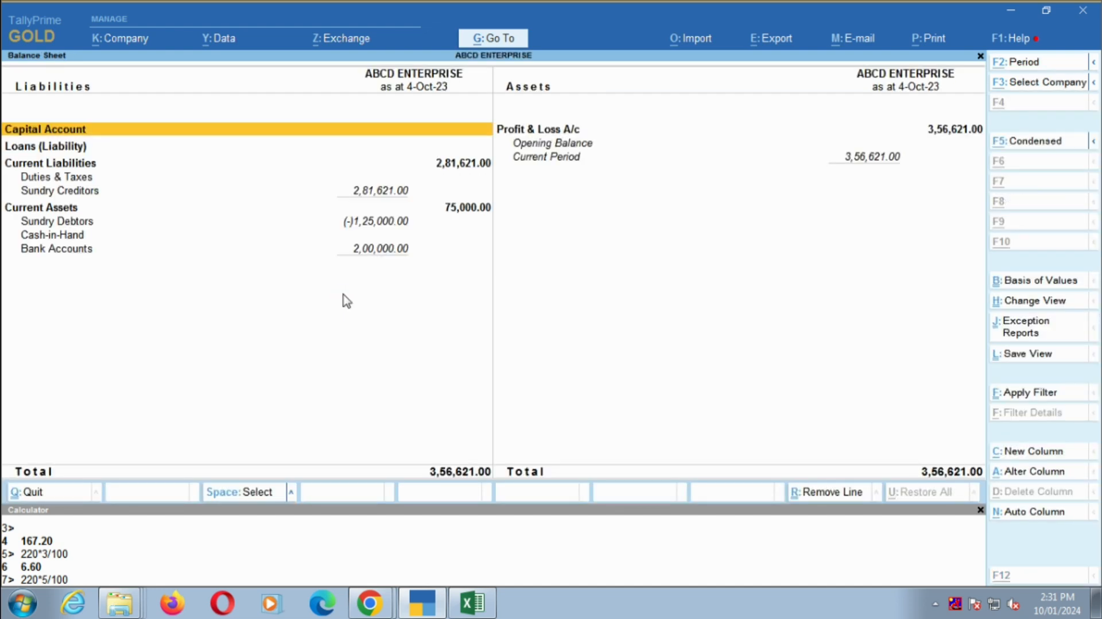
# - Drill down from Bank Accounts in the Balance Sheet to the bank current account's April vouchers
pyautogui.press('Right')
pyautogui.press('Left')
pyautogui.press('Down')
pyautogui.press('Down')
pyautogui.press('Down')
pyautogui.press('Down')
pyautogui.press('Down')
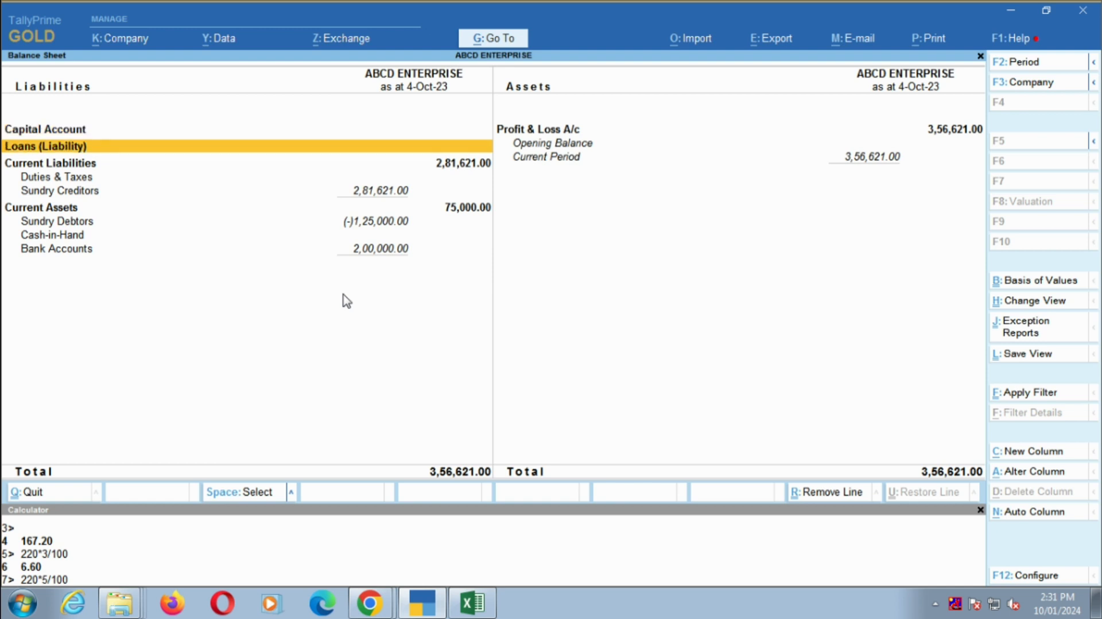
pyautogui.press('Down')
pyautogui.press('Down')
pyautogui.press('Down')
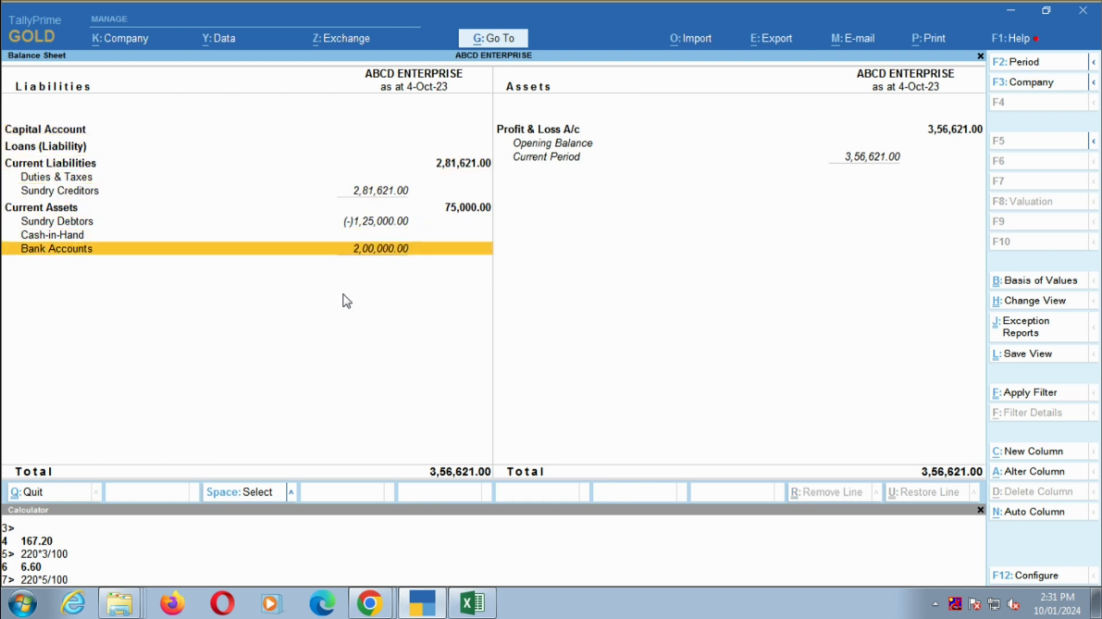
pyautogui.press('Return')
pyautogui.press('Return')
pyautogui.press('Up')
pyautogui.press('Up')
pyautogui.press('Up')
pyautogui.press('Up')
pyautogui.press('Up')
pyautogui.press('Up')
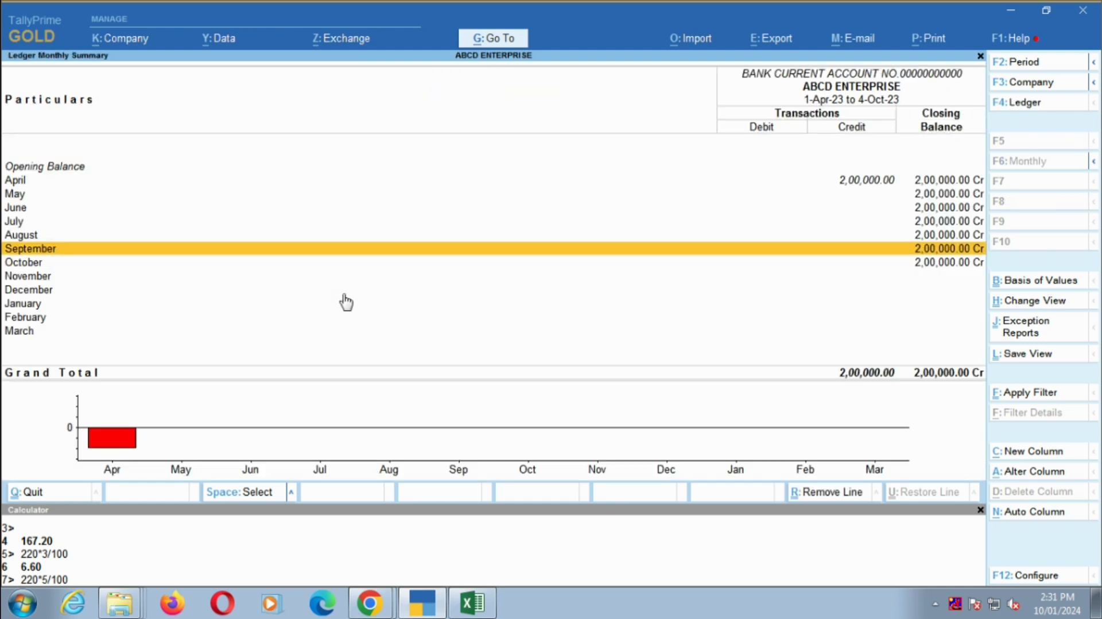
pyautogui.press('Return')
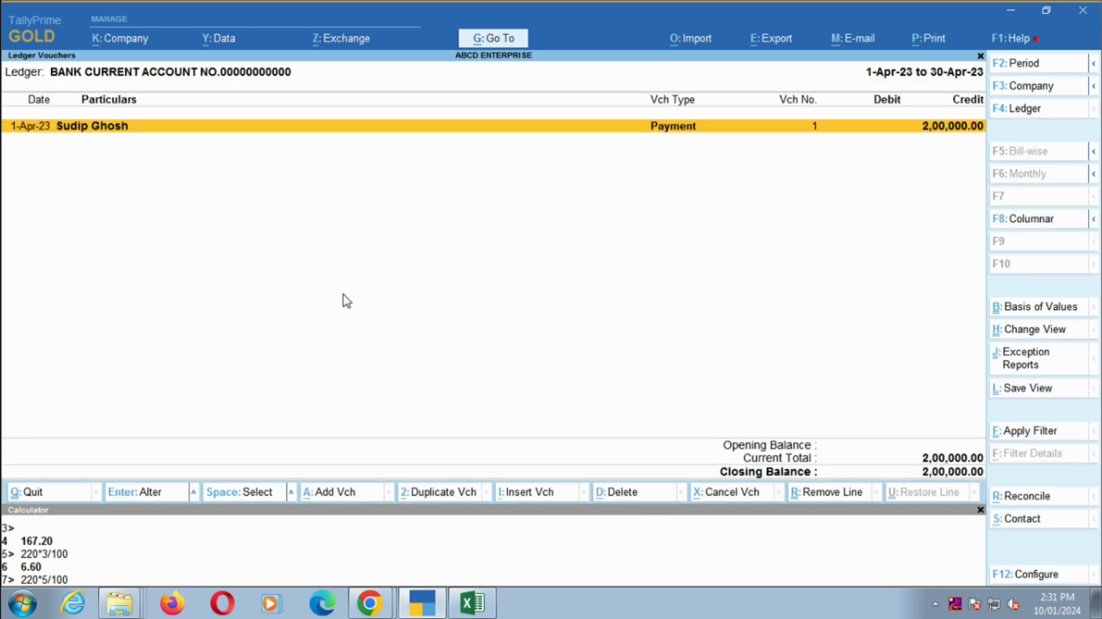
# - Check the opening balance on the Excel bank statement and return to TallyPrime
pyautogui.hotkey('alt', 'Tab')
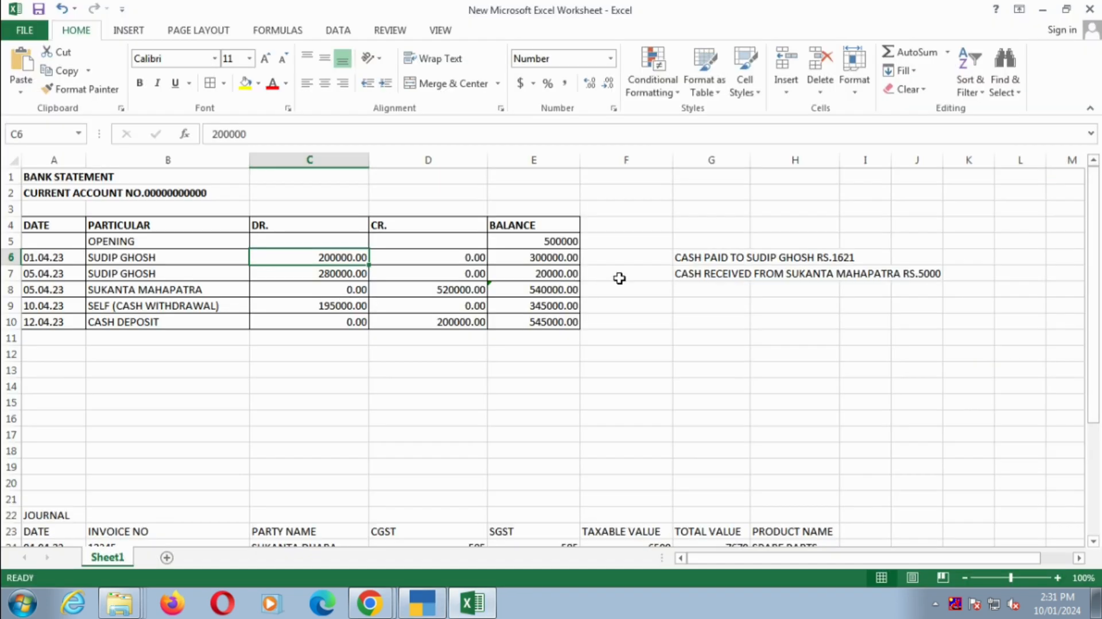
pyautogui.click(569, 245)
pyautogui.hotkey('alt', 'Tab')
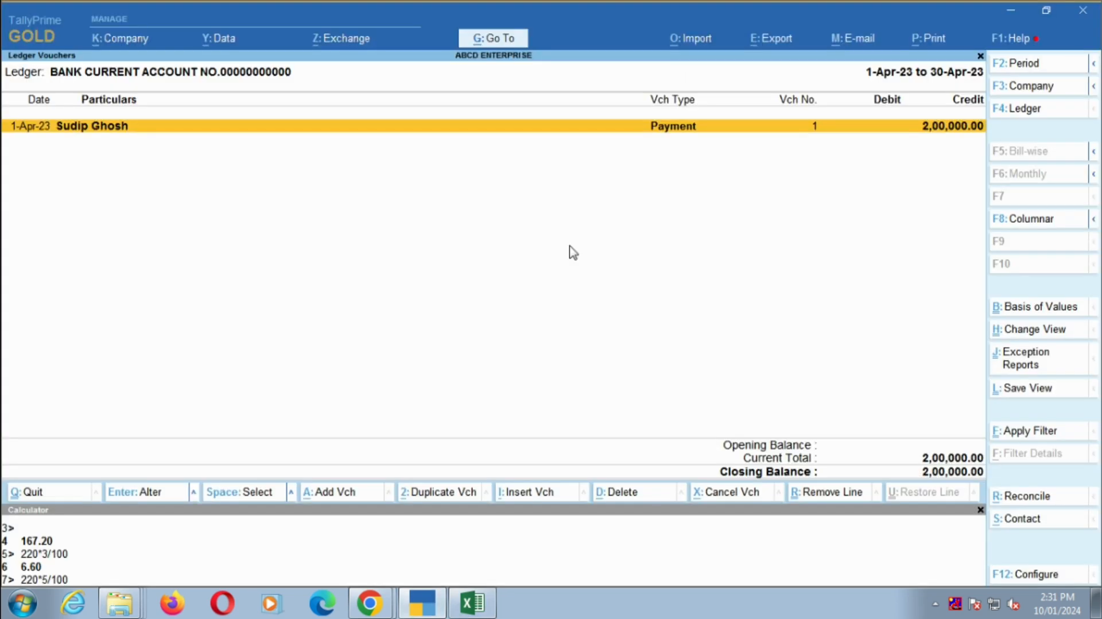
# - Alter the bank current account ledger from within the 1 April payment voucher, setting its opening balance to 5,00,000 Dr
pyautogui.press('Return')
pyautogui.press('Return')
pyautogui.hotkey('ctrl', 'Return')
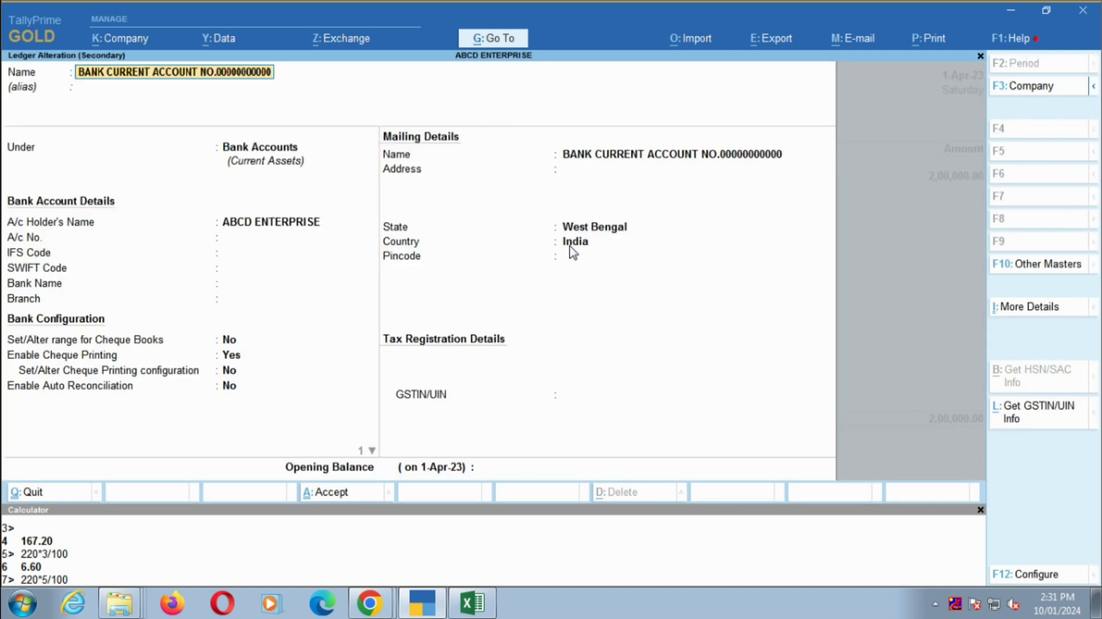
pyautogui.press('Return')
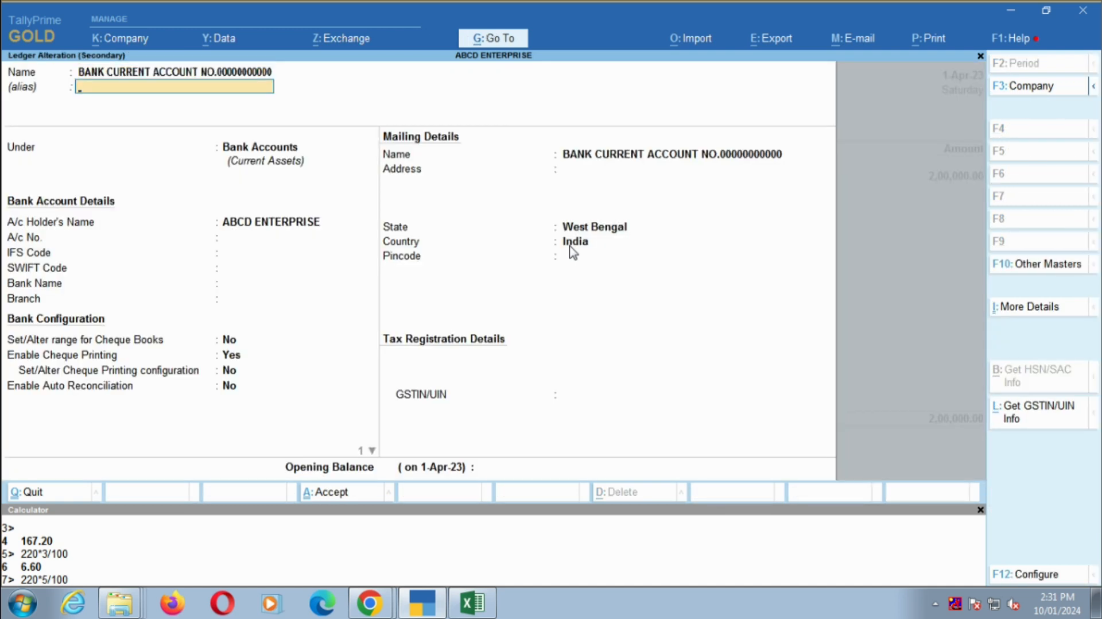
pyautogui.press('Return')
pyautogui.press('Return')
pyautogui.press('Return')
pyautogui.press('Return')
pyautogui.press('Return')
pyautogui.press('Return')
pyautogui.press('Return')
pyautogui.press('Return')
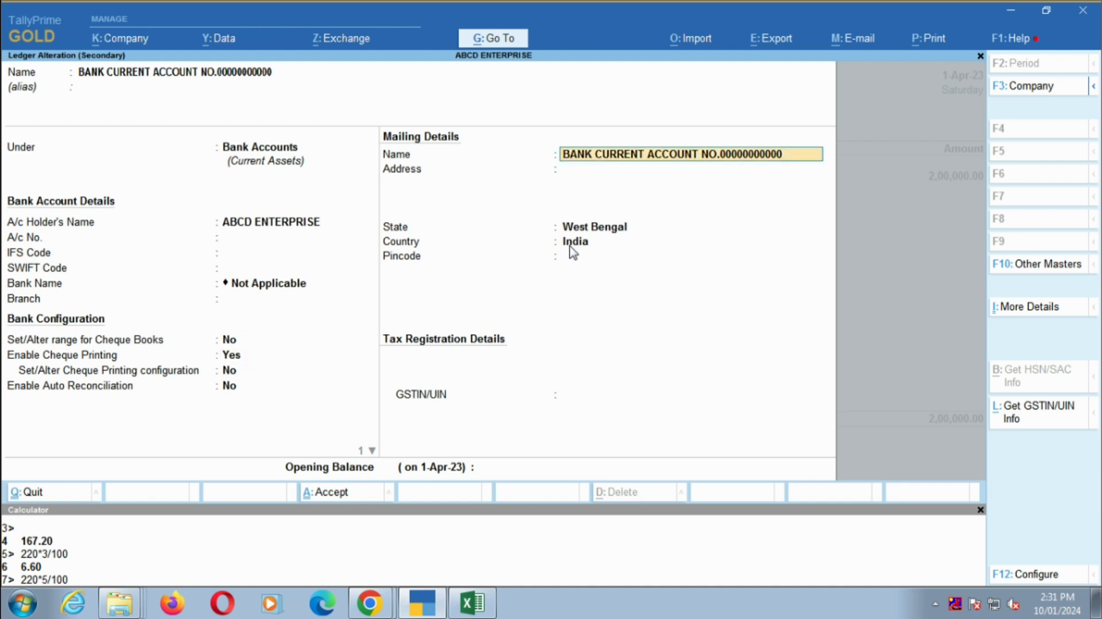
pyautogui.press('Return')
pyautogui.press('Return')
pyautogui.press('Return')
pyautogui.press('Return')
pyautogui.press('Return')
pyautogui.press('Return')
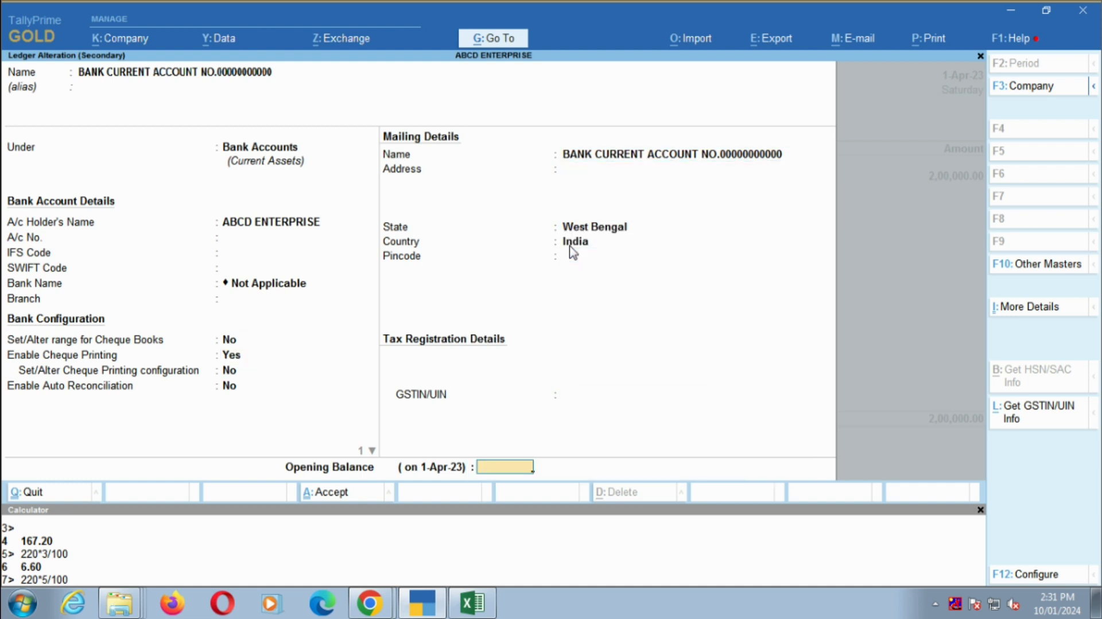
pyautogui.write('500000')
pyautogui.press('Return')
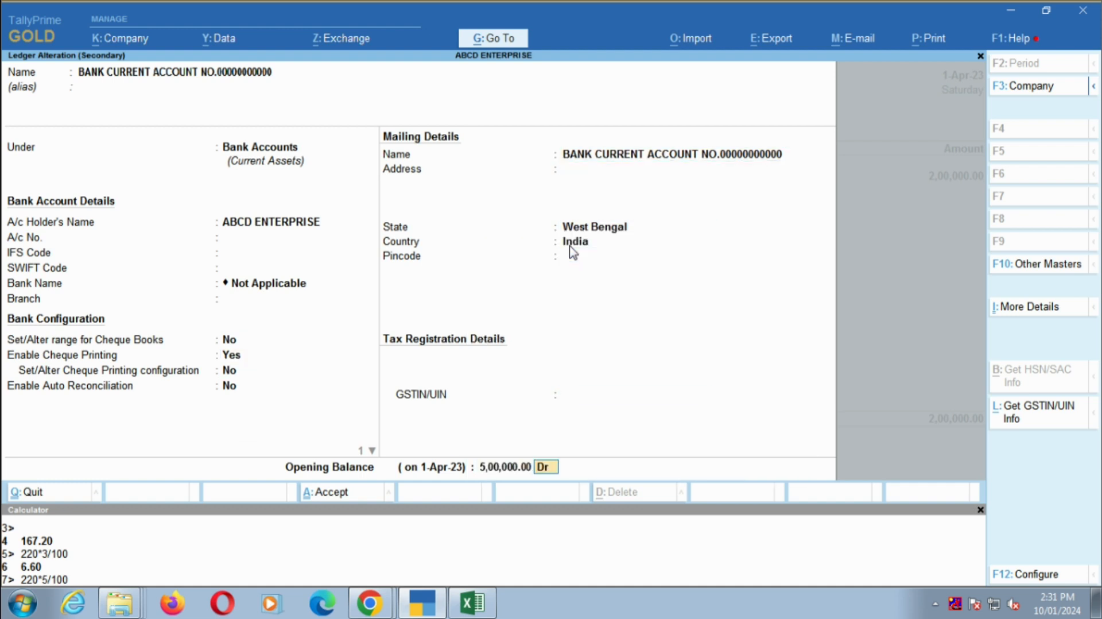
pyautogui.press('Return')
# - Leave the voucher without altering it and review the bank ledger's monthly summary and April vouchers
pyautogui.press('Return')
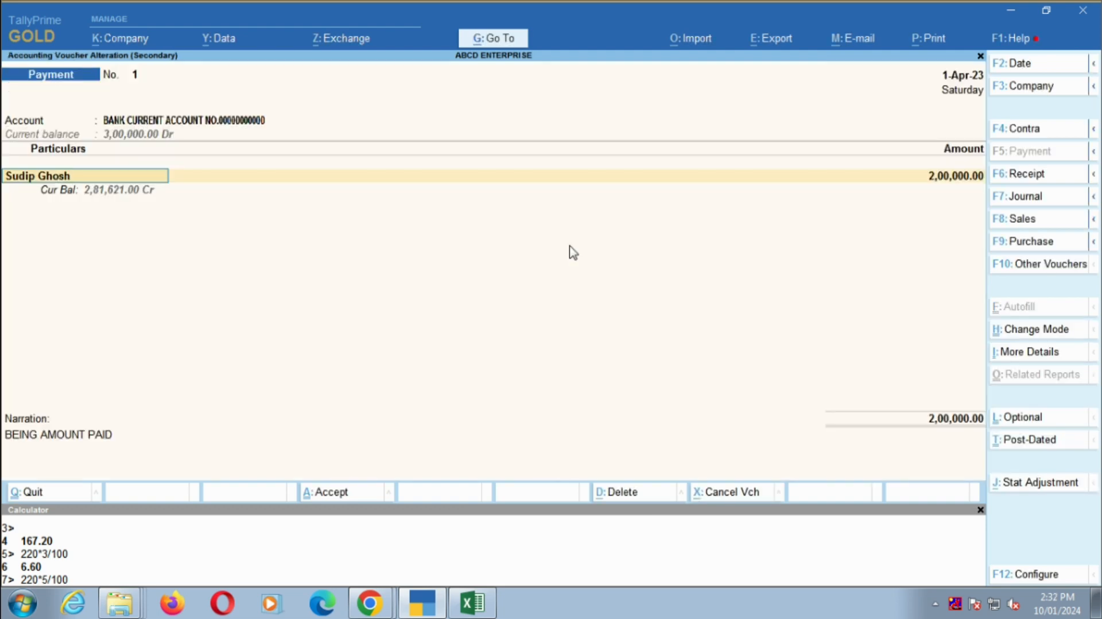
pyautogui.press('Escape')
pyautogui.press('Escape')
pyautogui.press('Return')
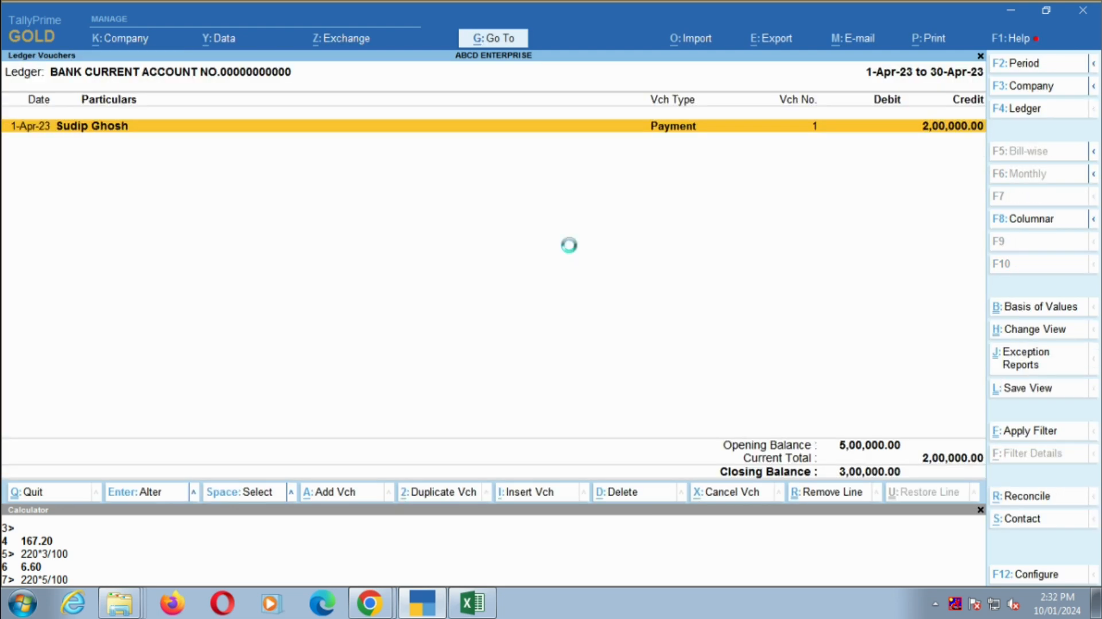
pyautogui.press('Up')
pyautogui.press('Up')
pyautogui.press('Up')
pyautogui.press('Up')
pyautogui.press('Up')
pyautogui.press('Up')
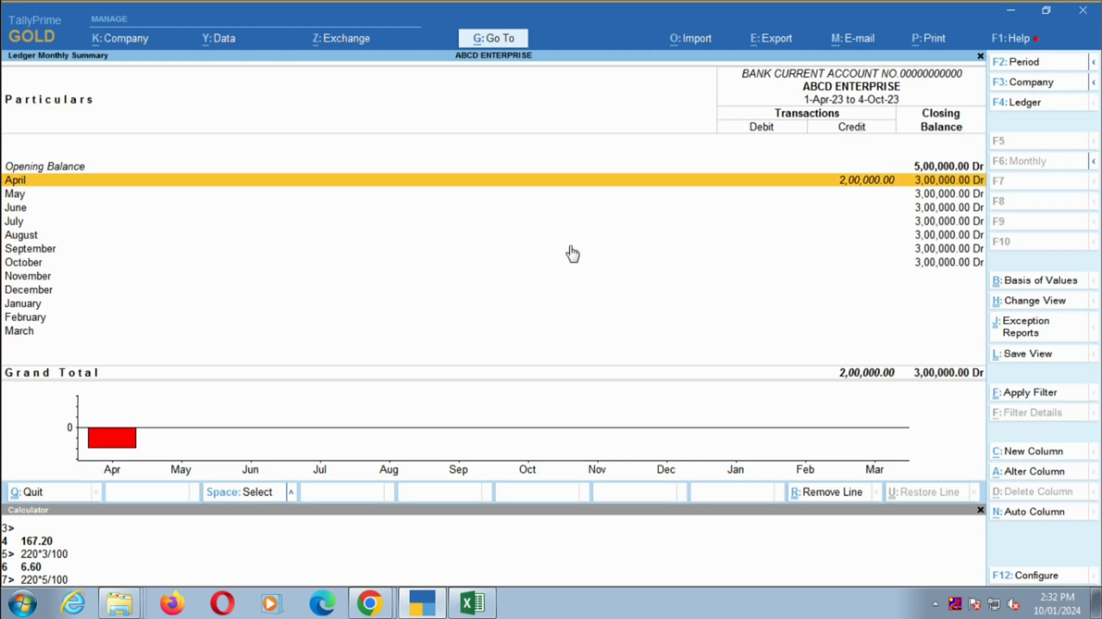
pyautogui.press('Return')
# - Check the second payment on the Excel bank statement, then duplicate the 1 April payment voucher in TallyPrime with the date 5-Apr-23
pyautogui.hotkey('alt', 'Tab')
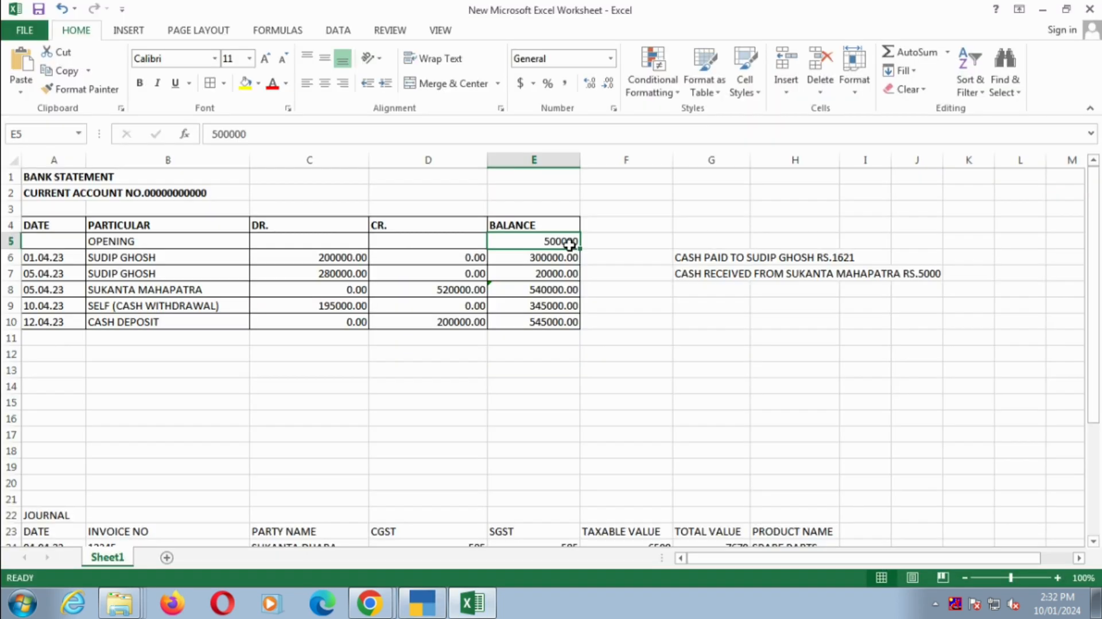
pyautogui.click(356, 268)
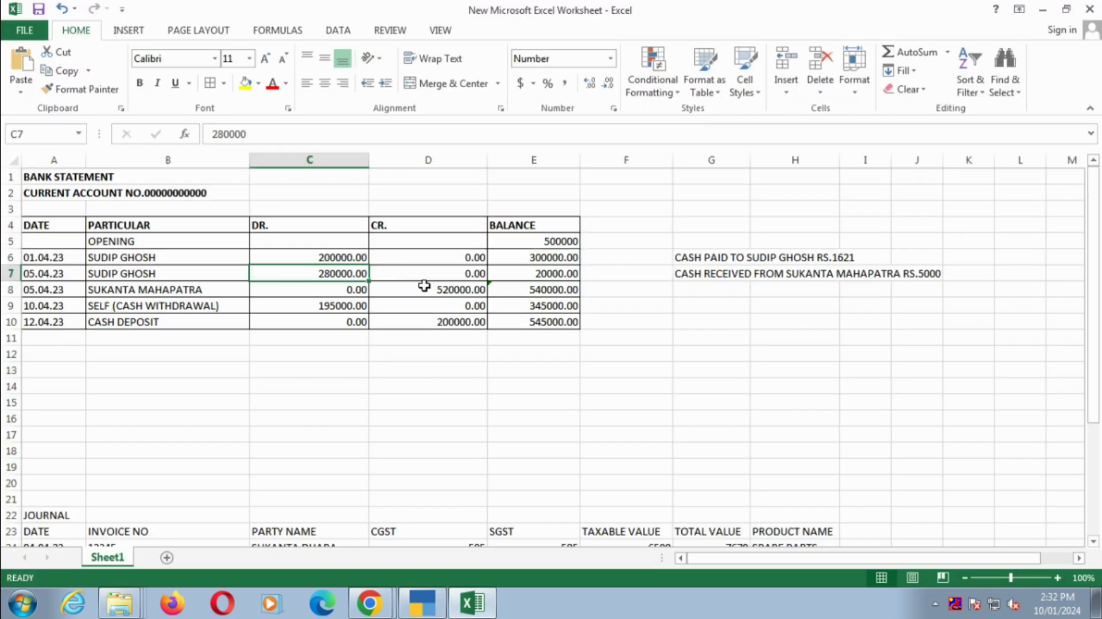
pyautogui.hotkey('alt', 'Tab')
pyautogui.hotkey('alt', '2')
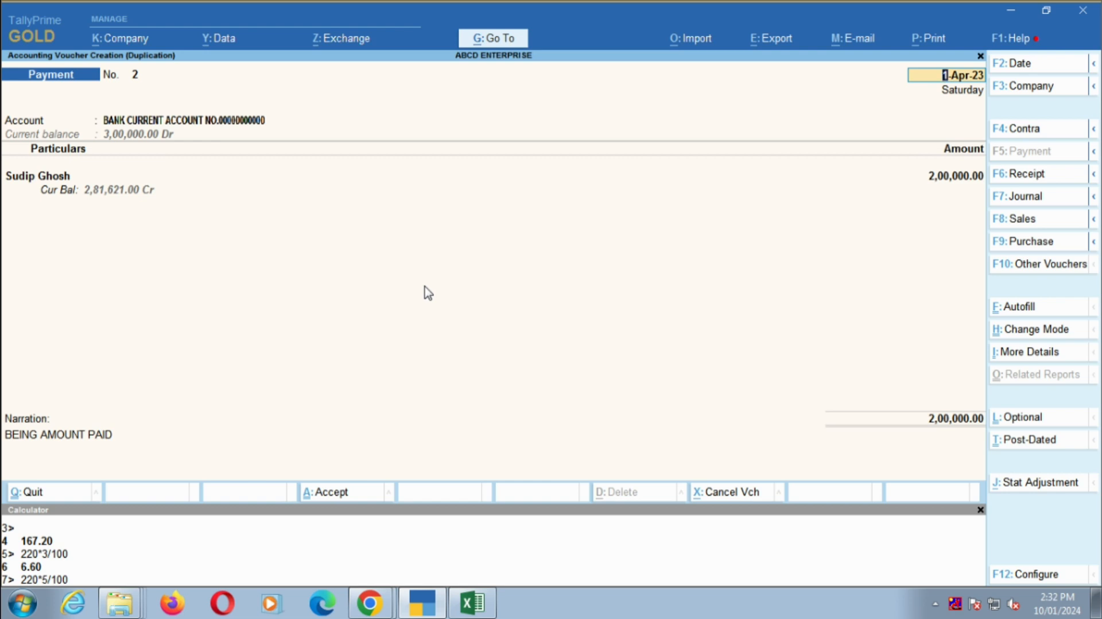
pyautogui.write('5')
pyautogui.press('Return')
# - Set the duplicated payment's amount to 2,80,000 for the same party and accept it with the narration "BEING AMOUNT PAID."
pyautogui.press('Return')
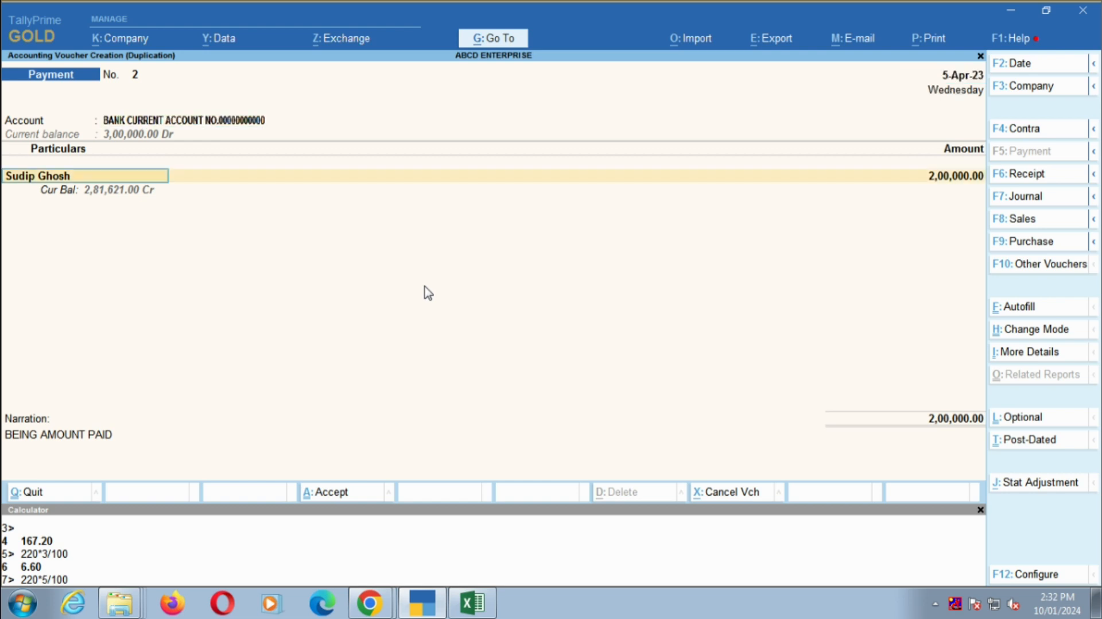
pyautogui.press('Return')
pyautogui.hotkey('alt', 'Tab')
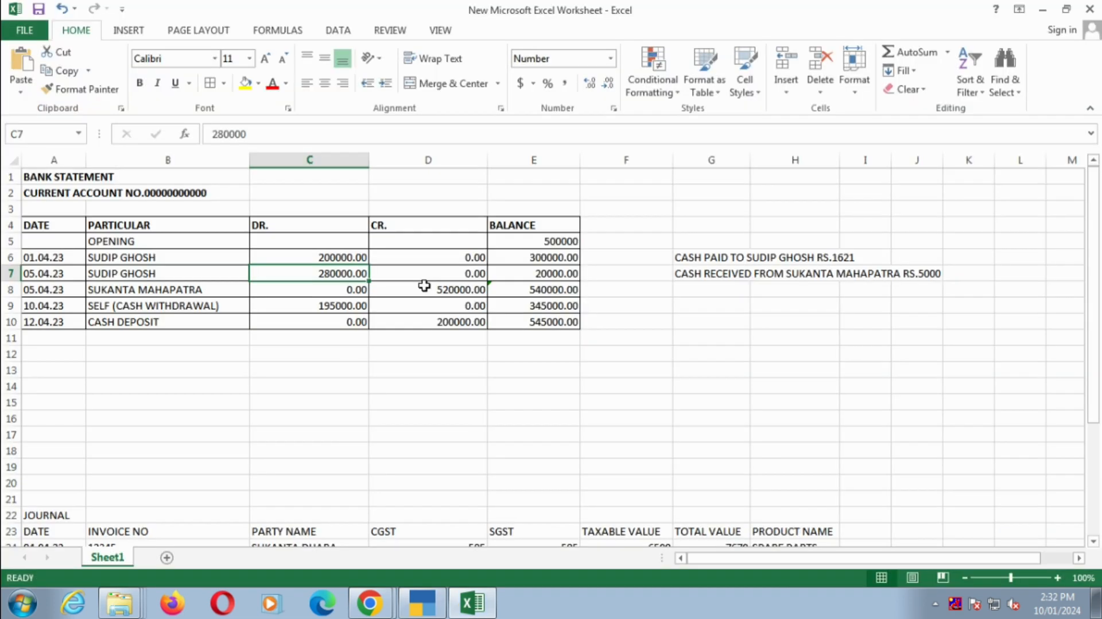
pyautogui.hotkey('alt', 'Tab')
pyautogui.write('28000')
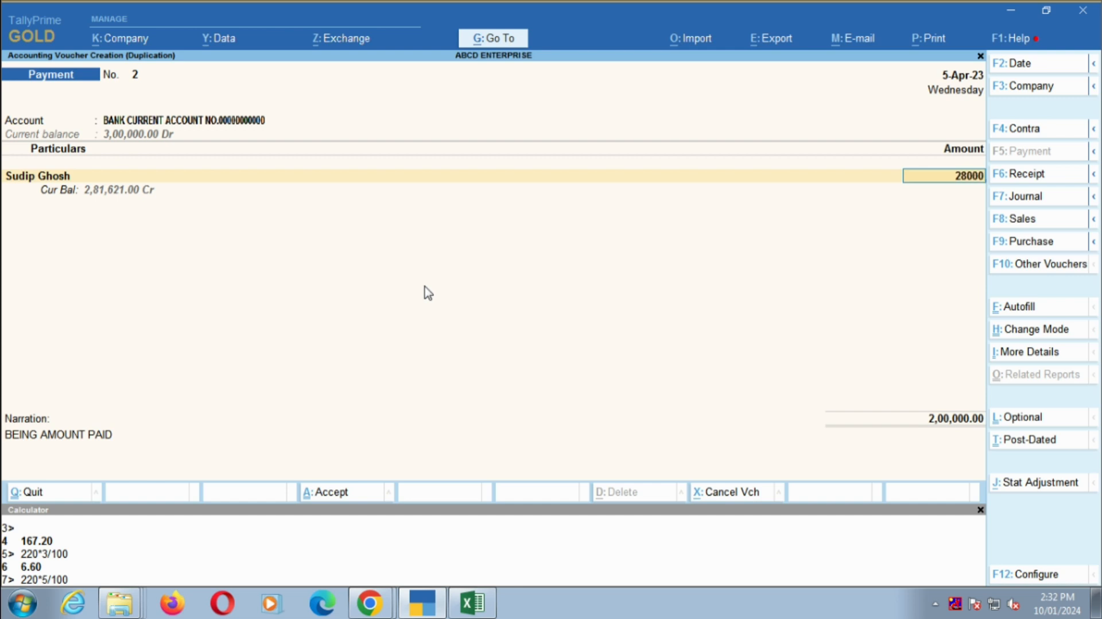
pyautogui.write('0')
pyautogui.press('Return')
pyautogui.press('Return')
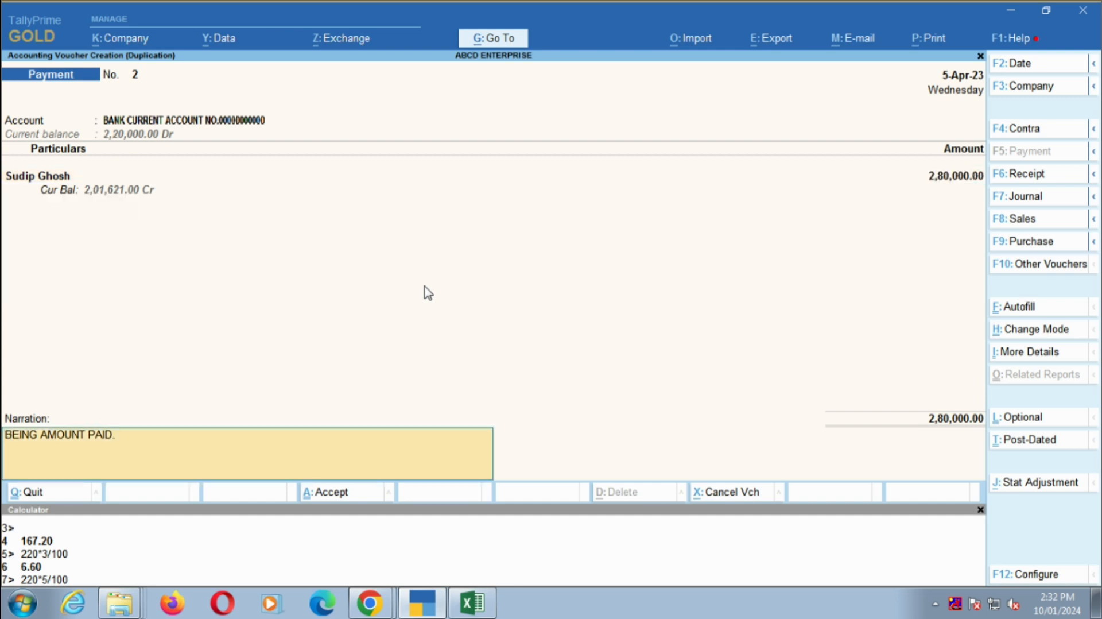
pyautogui.press('Return')
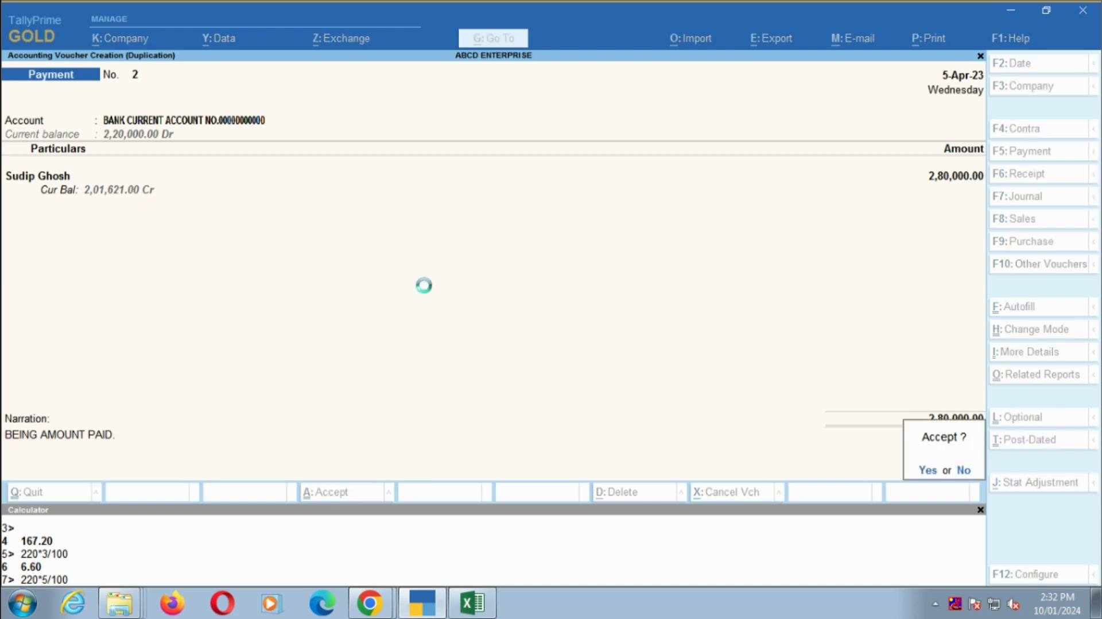
# - Review the cash notes and the party of the 5 April credit entry on the Excel bank statement, and return to TallyPrime
pyautogui.hotkey('alt', 'Tab')
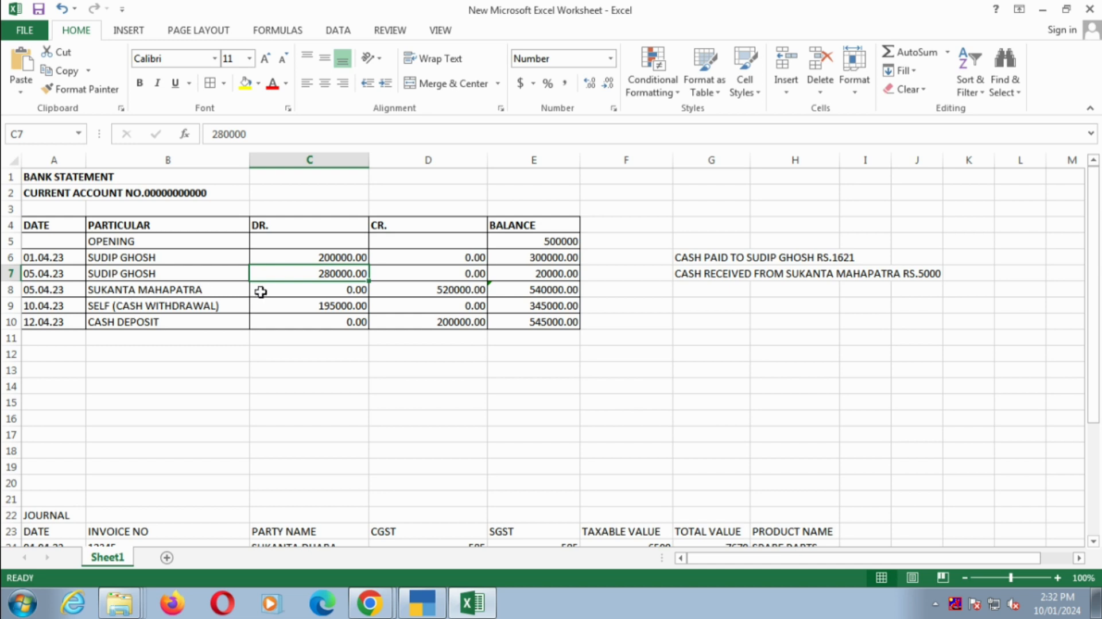
pyautogui.click(707, 260)
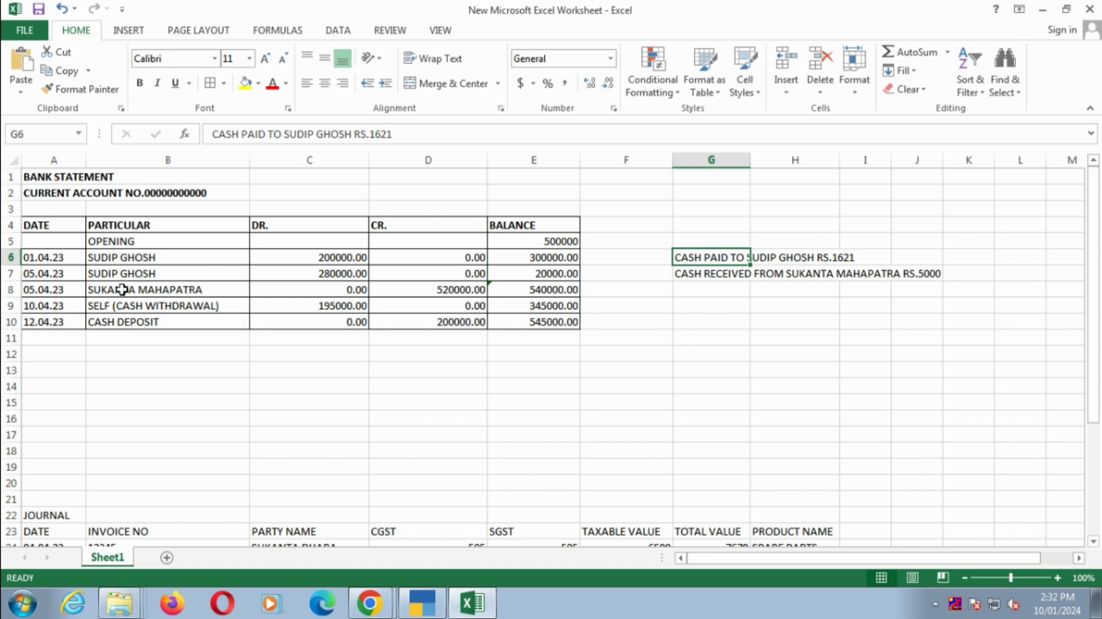
pyautogui.click(722, 275)
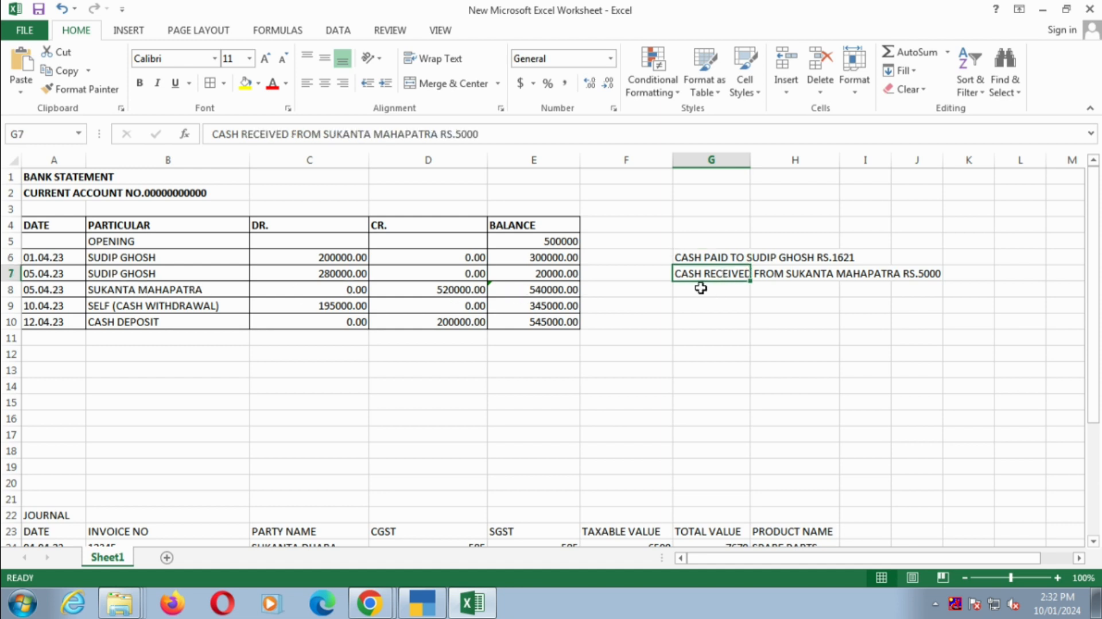
pyautogui.click(129, 289)
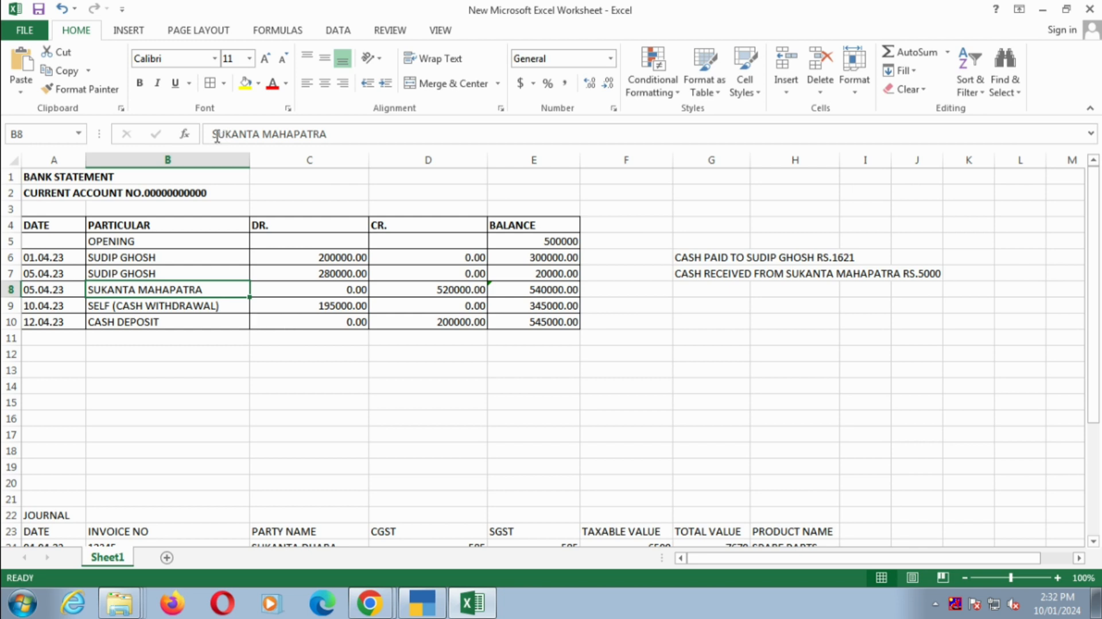
pyautogui.moveTo(212, 134); pyautogui.dragTo(352, 130)
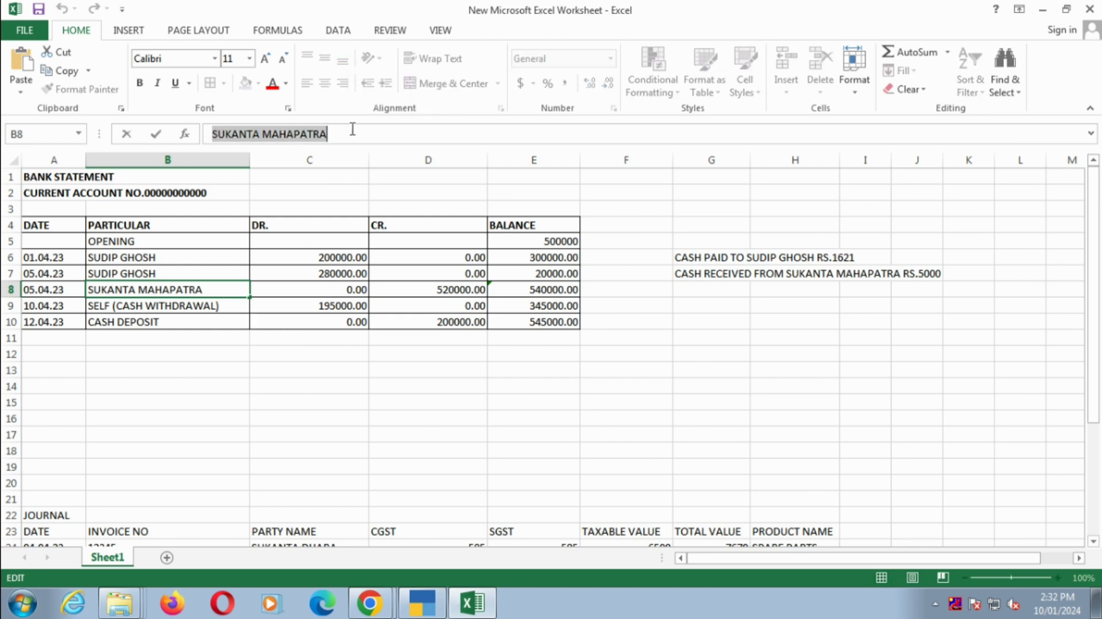
pyautogui.press('Escape')
pyautogui.hotkey('alt', 'Tab')
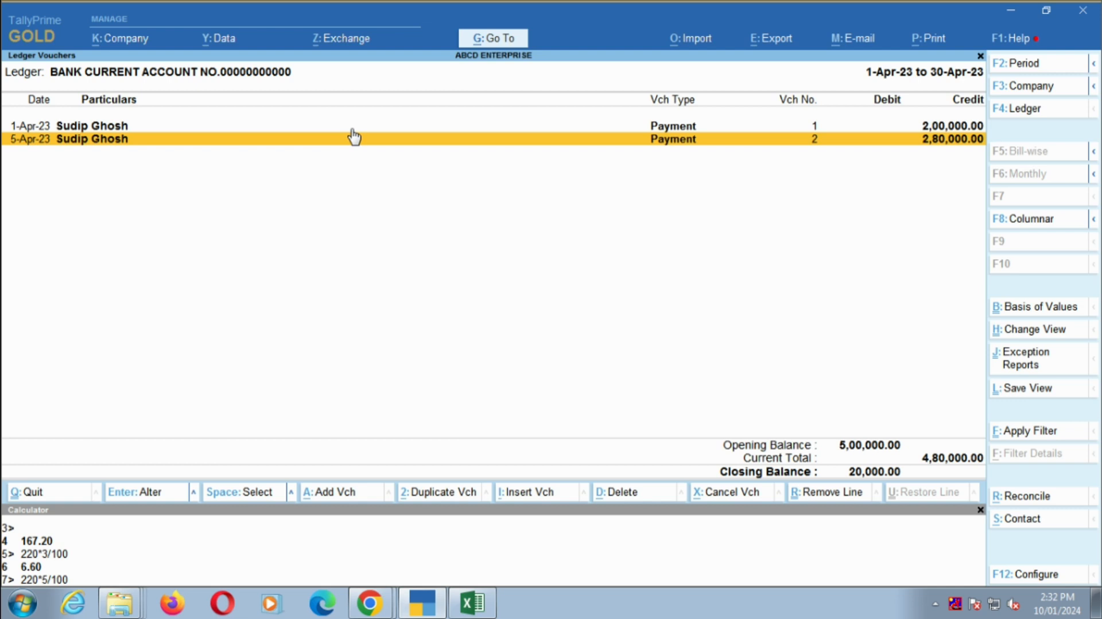
# - Duplicate the 5 April payment voucher as a Receipt voucher, keeping the date 5-Apr-23 and the bank current account
pyautogui.press('alt')
pyautogui.hotkey('alt', '2')
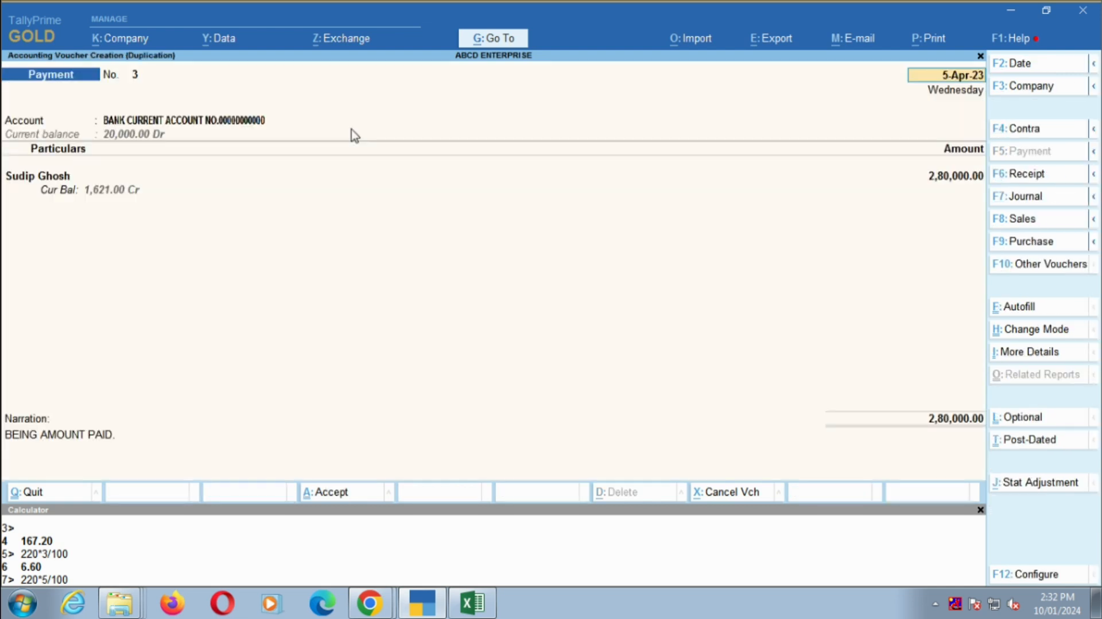
pyautogui.click(1027, 175)
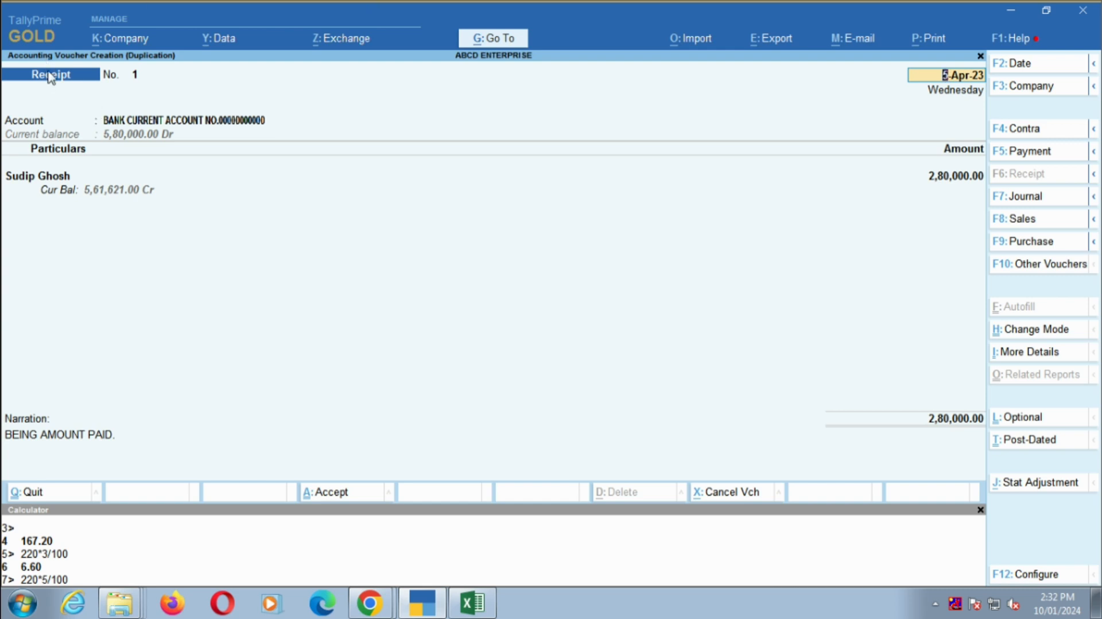
pyautogui.hotkey('alt', 'Tab')
pyautogui.hotkey('alt', 'Tab')
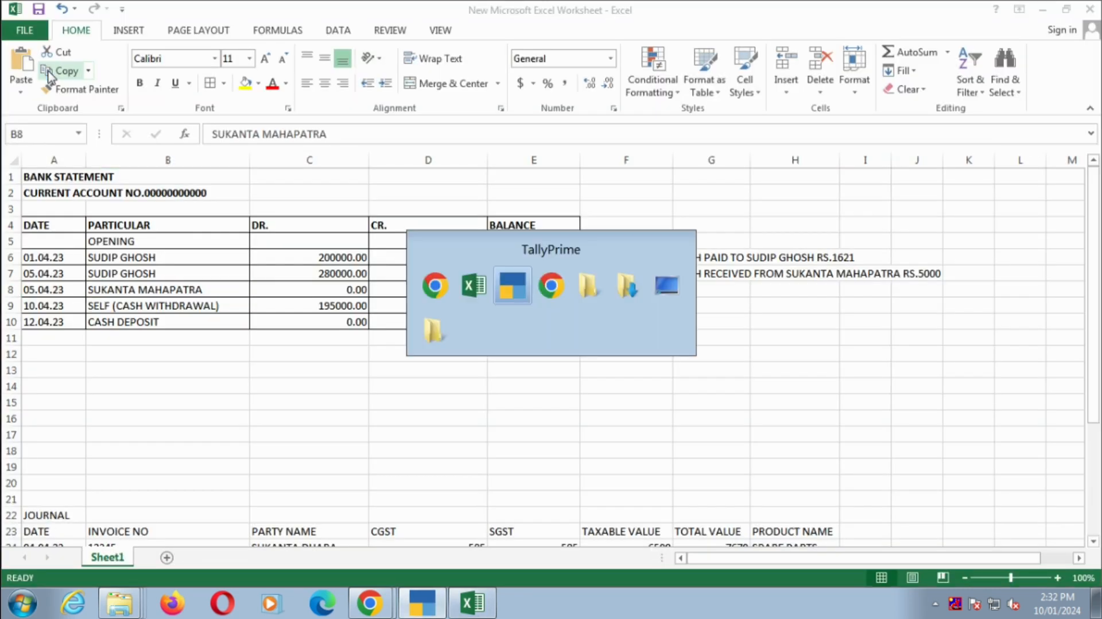
pyautogui.press('Return')
pyautogui.hotkey('alt', 'Tab')
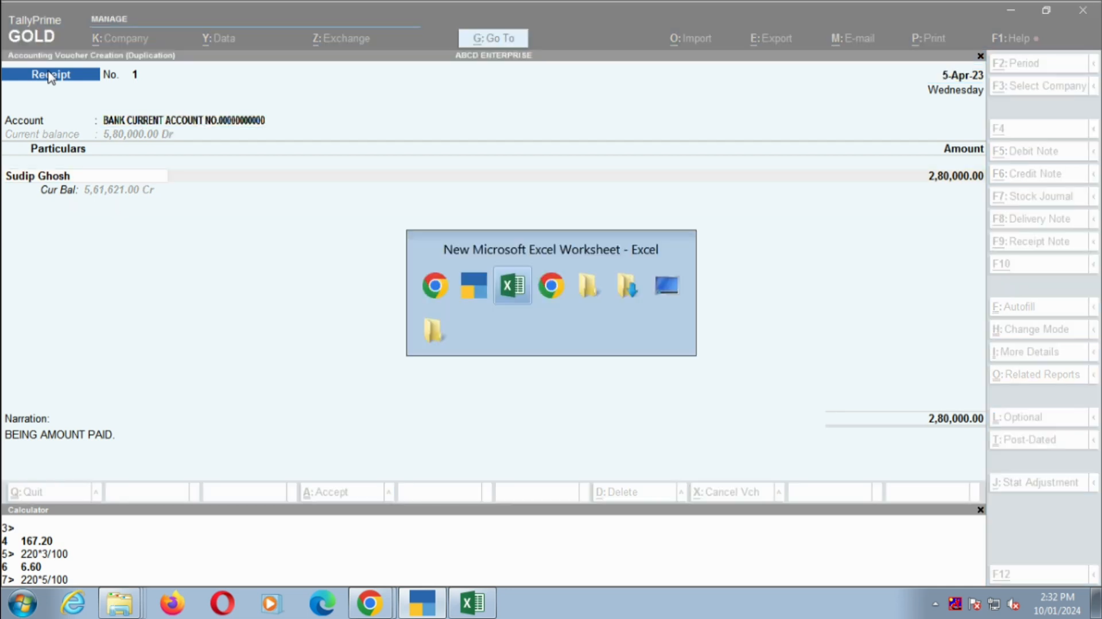
pyautogui.hotkey('alt', 'Tab')
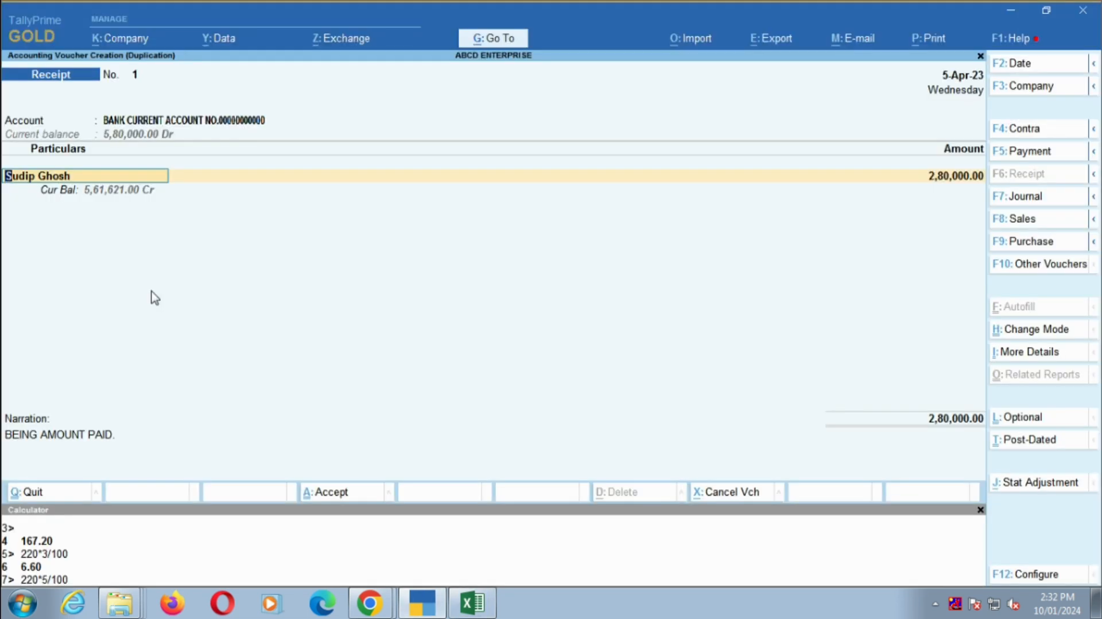
# - Select the party of the statement's 5 April credit entry in the receipt and enter the amount 520000
pyautogui.write('SUK')
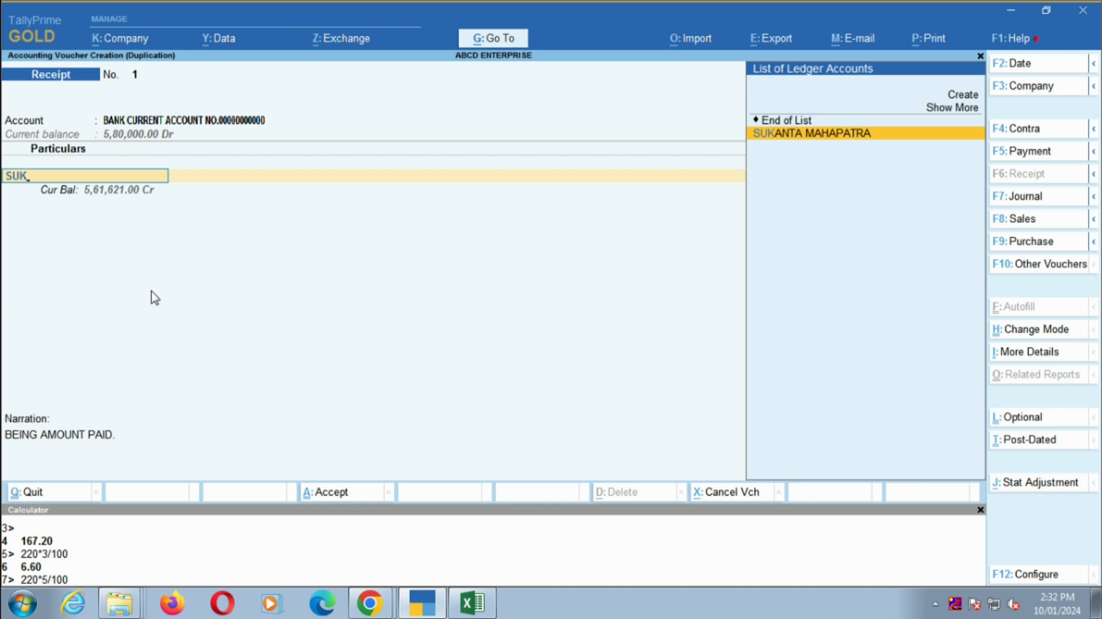
pyautogui.press('Return')
pyautogui.hotkey('alt', 'Tab')
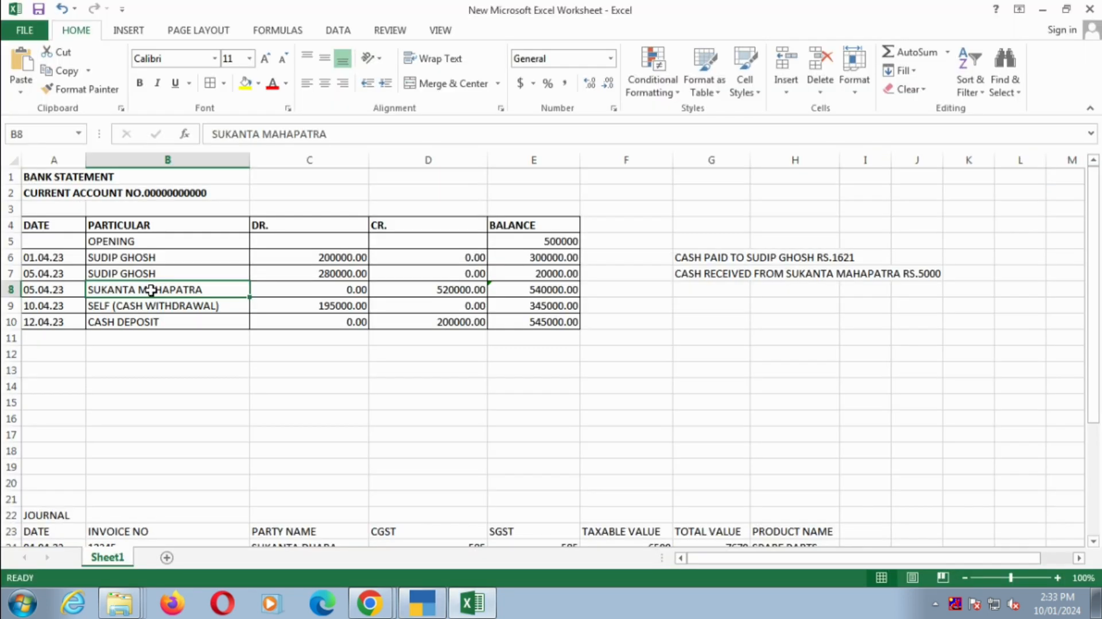
pyautogui.hotkey('alt', 'Tab')
pyautogui.write('520000')
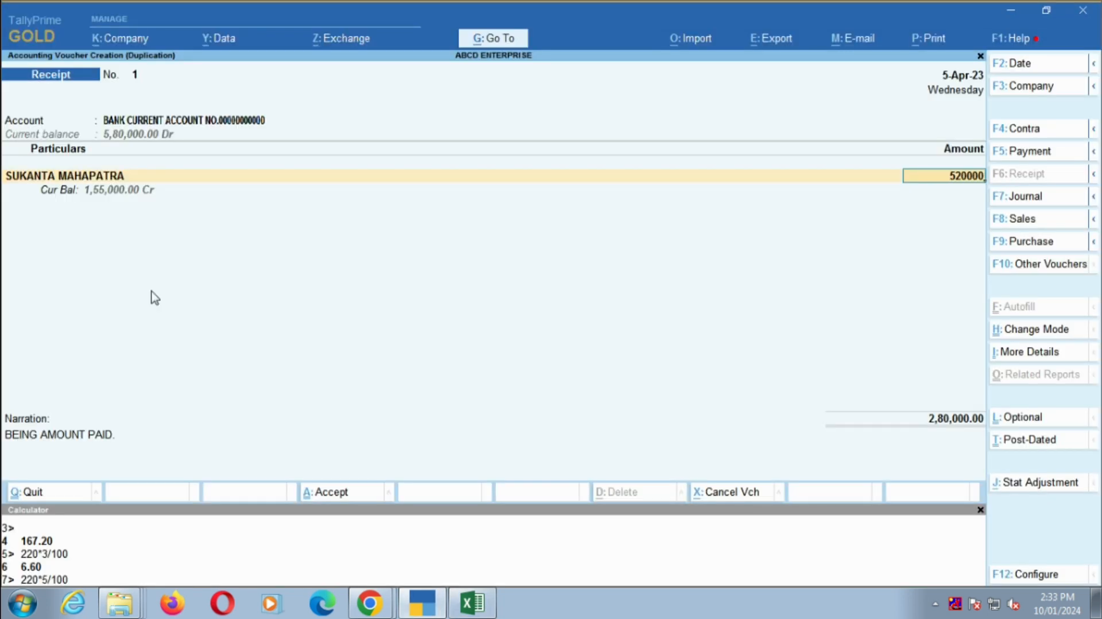
# - Enter the narration "BEING AMOUNT RECEIVED" and accept the receipt voucher
pyautogui.press('Return')
pyautogui.press('Return')
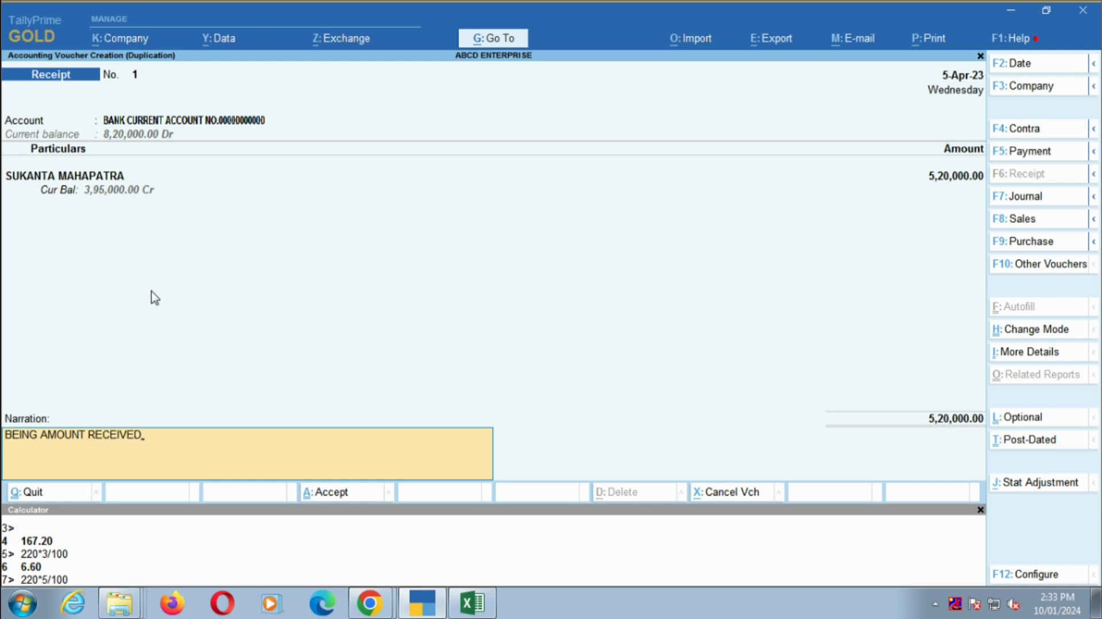
pyautogui.press('Return')
pyautogui.press('Escape')
pyautogui.press('Return')
pyautogui.press('Return')
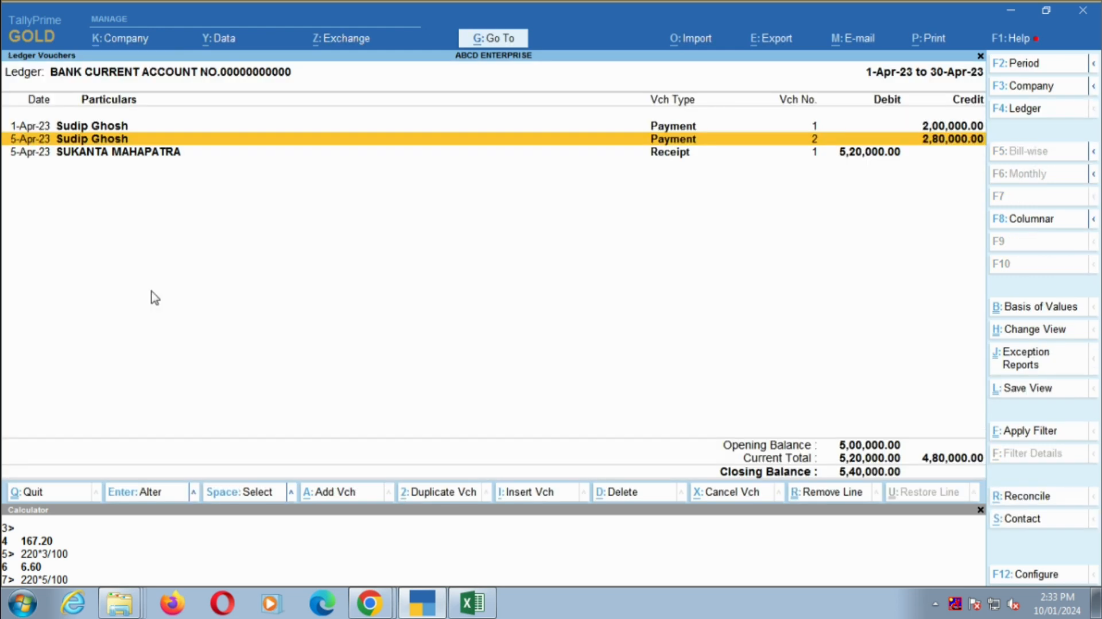
# - Examine the date, particulars and amount of the 10 April cash withdrawal on the Excel bank statement, and return to TallyPrime
pyautogui.press('Down')
pyautogui.hotkey('alt', 'Tab')
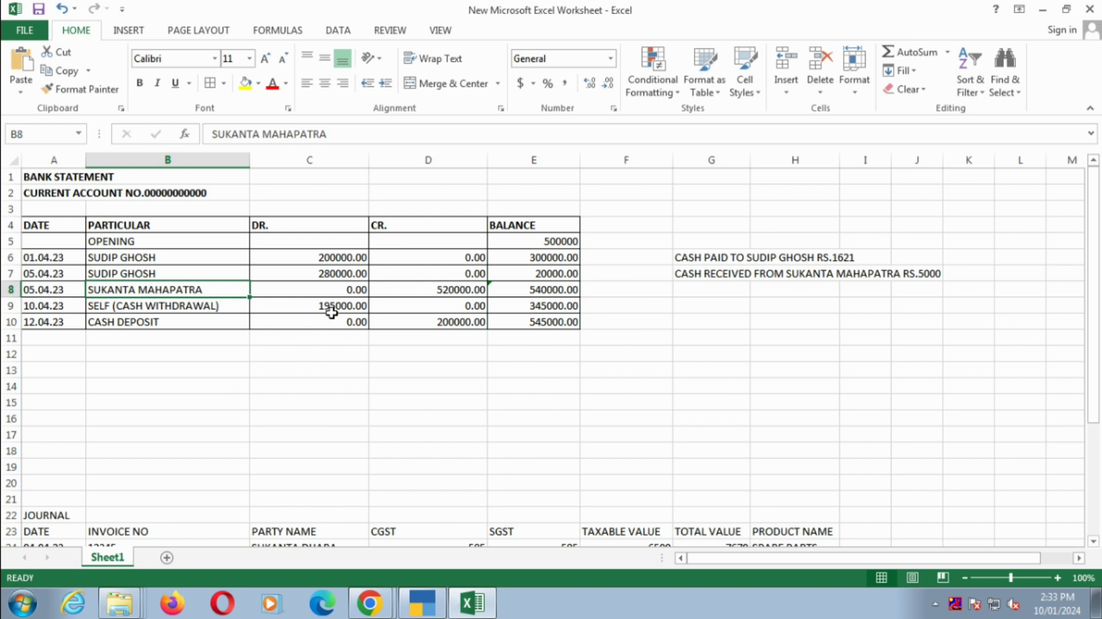
pyautogui.click(315, 308)
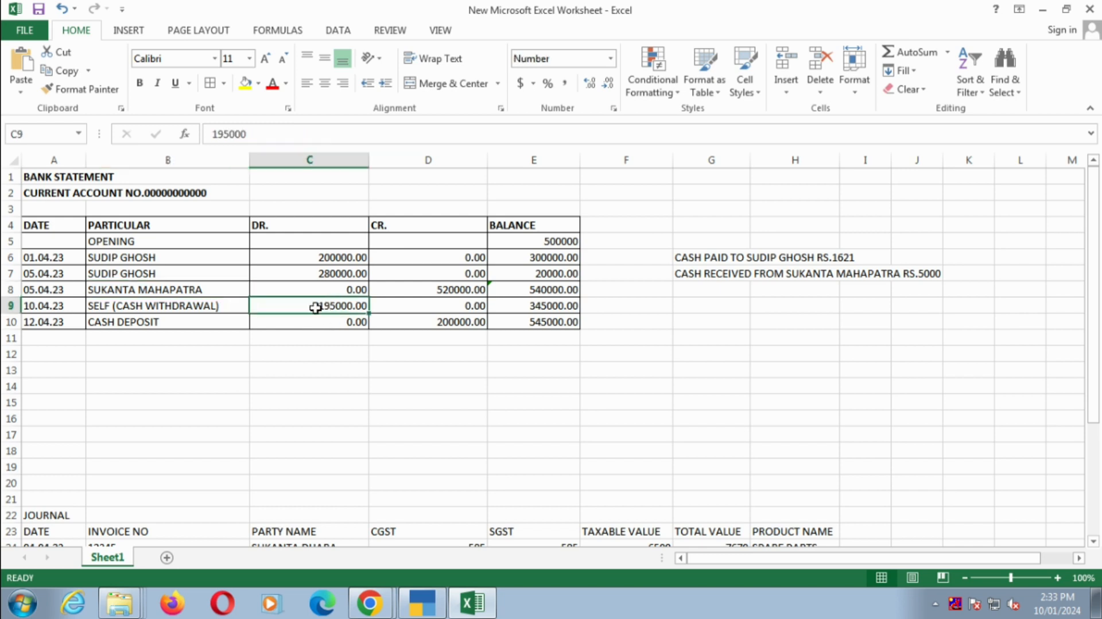
pyautogui.click(99, 306)
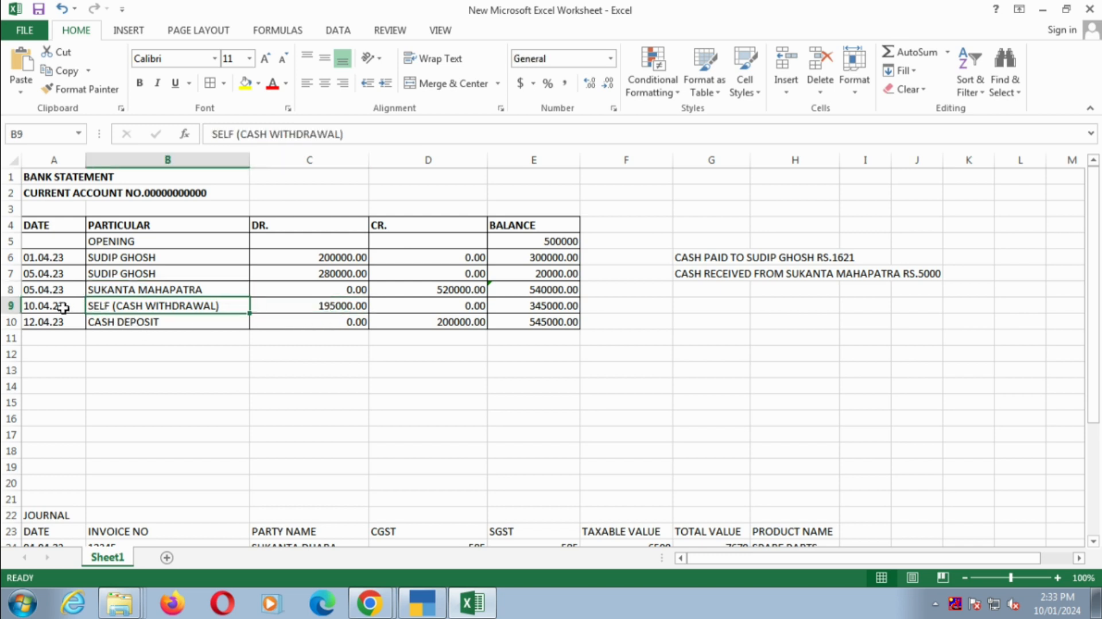
pyautogui.click(326, 304)
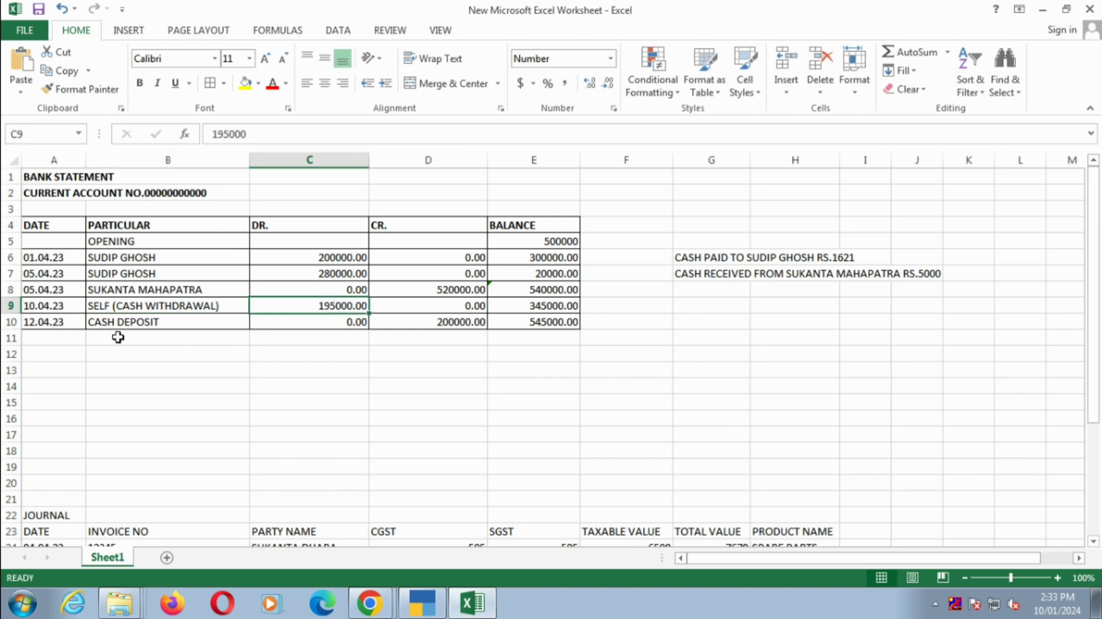
pyautogui.click(11, 306)
pyautogui.hotkey('alt', 'Tab')
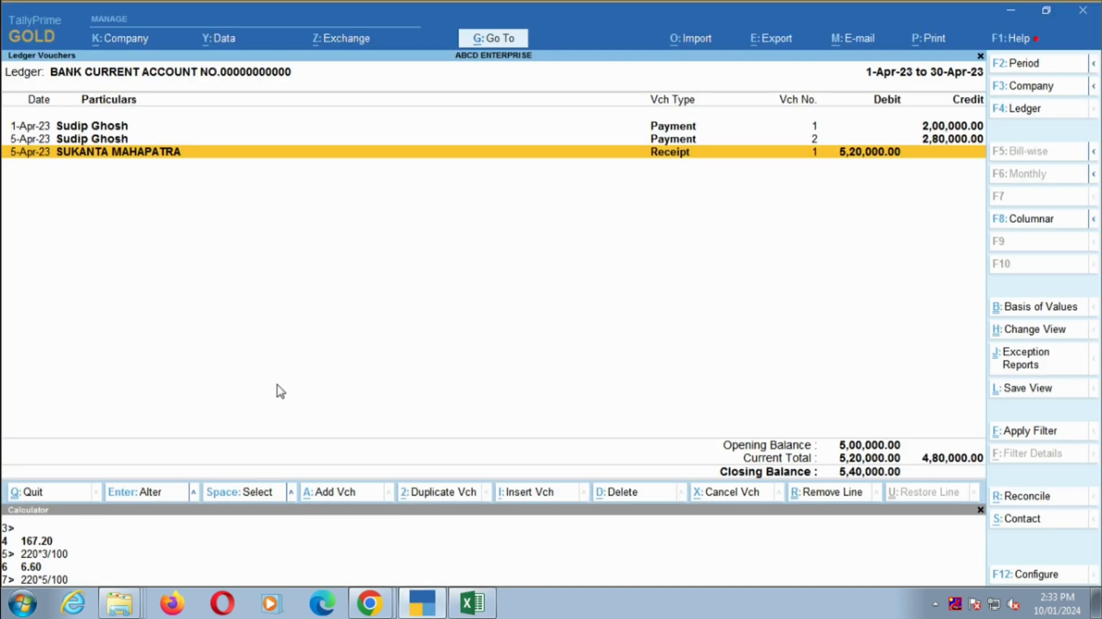
pyautogui.hotkey('alt', 'Tab')
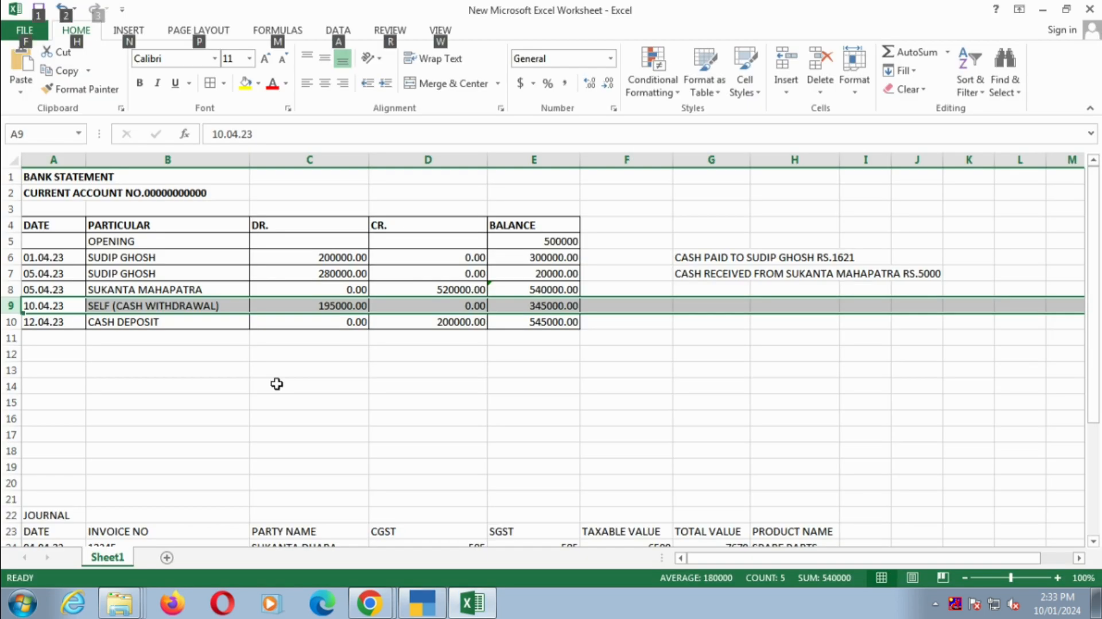
pyautogui.hotkey('alt', 'Tab')
pyautogui.press('Up')
pyautogui.press('Return')
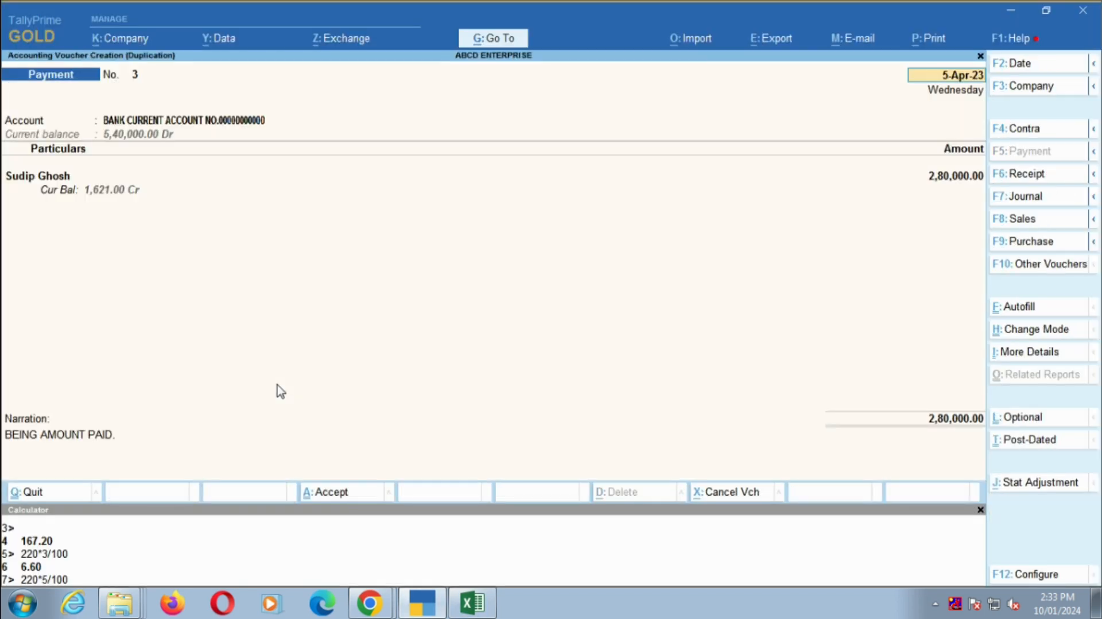
pyautogui.hotkey('alt', 'Tab')
pyautogui.hotkey('alt', 'Tab')
pyautogui.write('10')
pyautogui.press('Return')
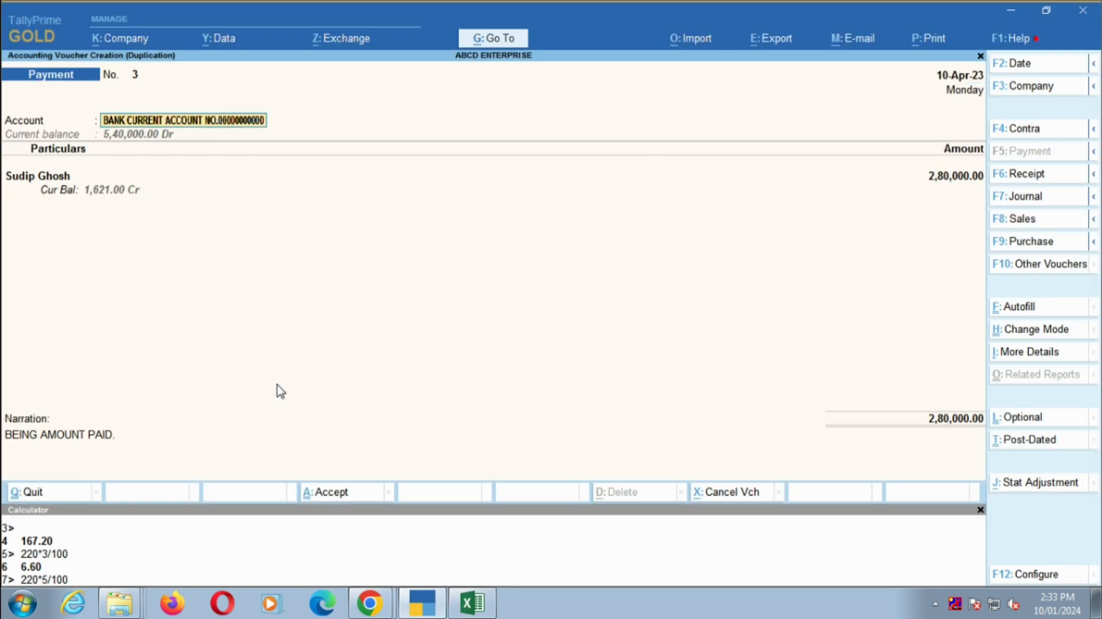
pyautogui.press('BackSpace')
pyautogui.write('cas')
pyautogui.press('Return')
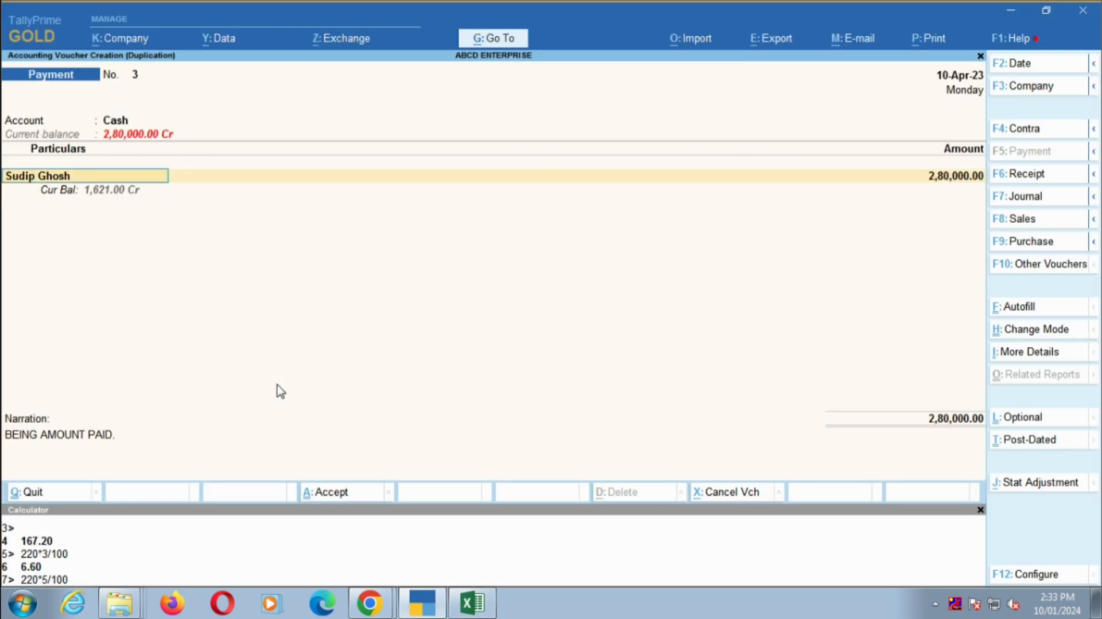
pyautogui.press('BackSpace')
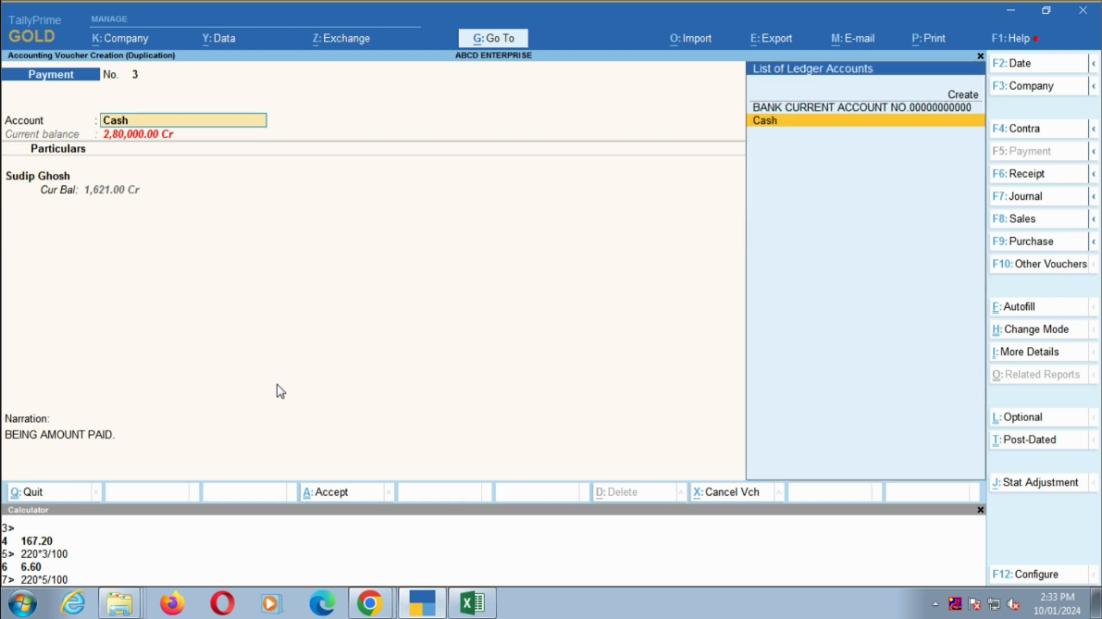
pyautogui.press('BackSpace')
pyautogui.press('Escape')
pyautogui.press('Escape')
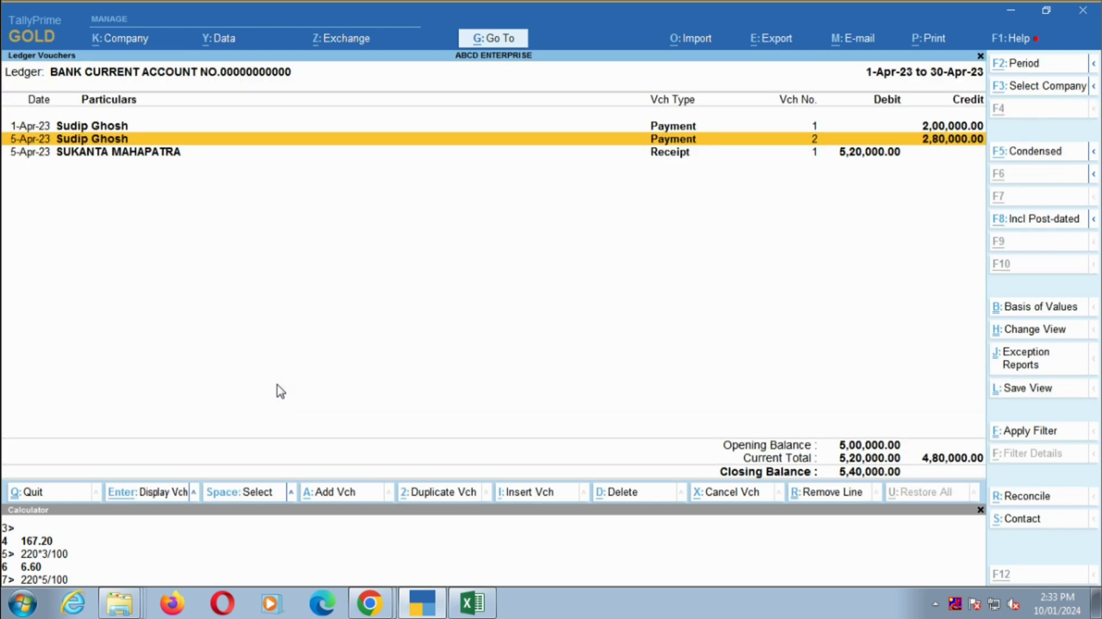
# - Duplicate the second 5 April payment voucher and change the copy's voucher type to Contra
pyautogui.press('Return')
pyautogui.click(1011, 272)
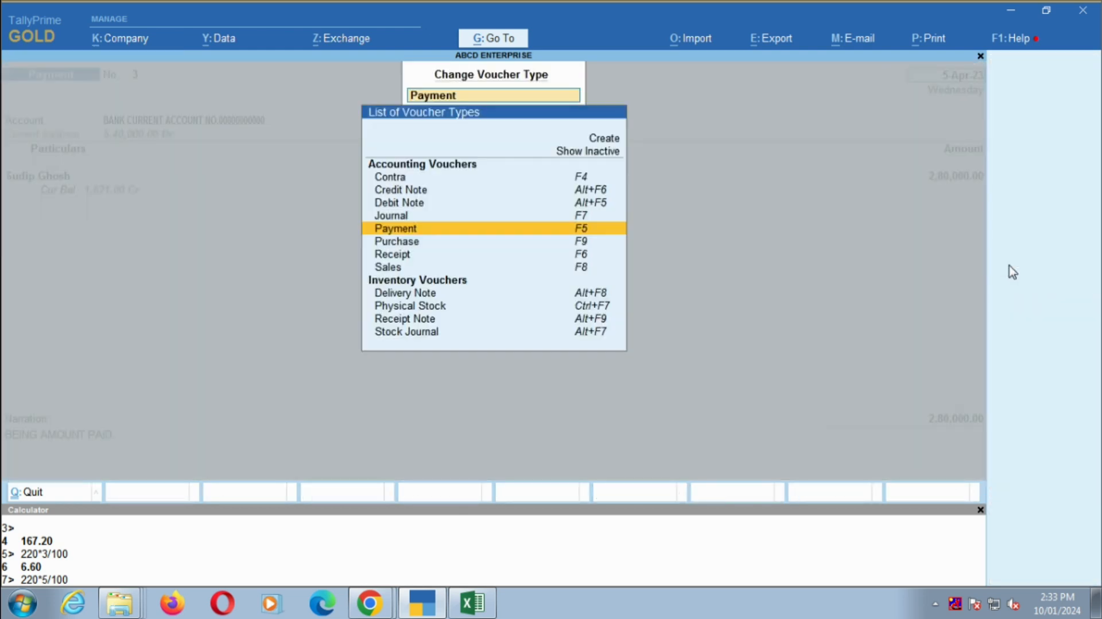
pyautogui.press('Up')
pyautogui.press('Up')
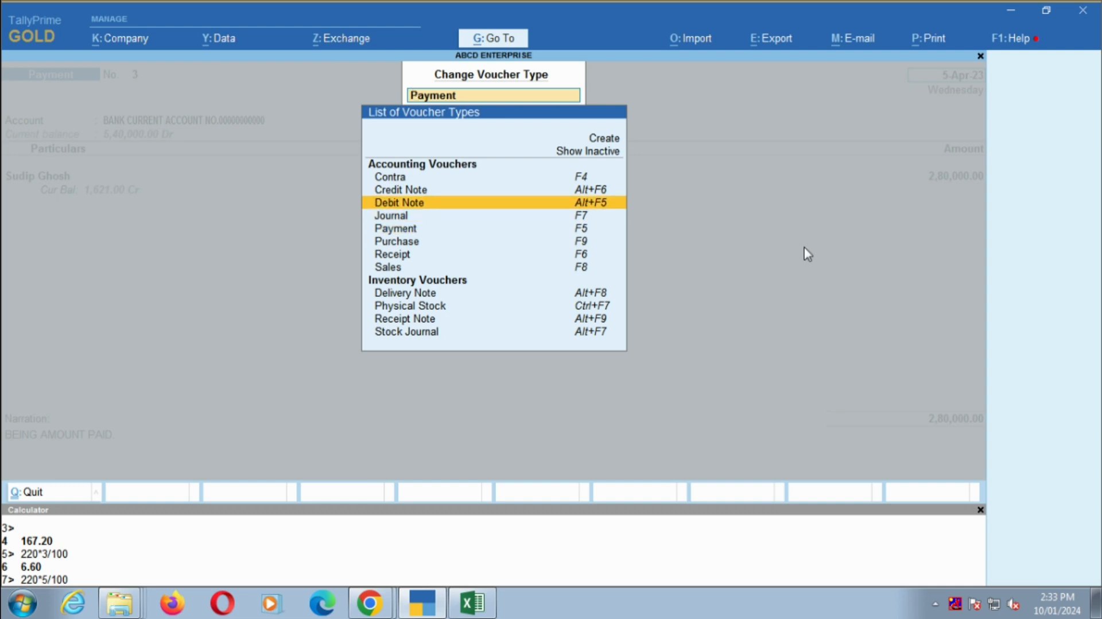
pyautogui.press('Up')
pyautogui.press('Up')
pyautogui.press('Return')
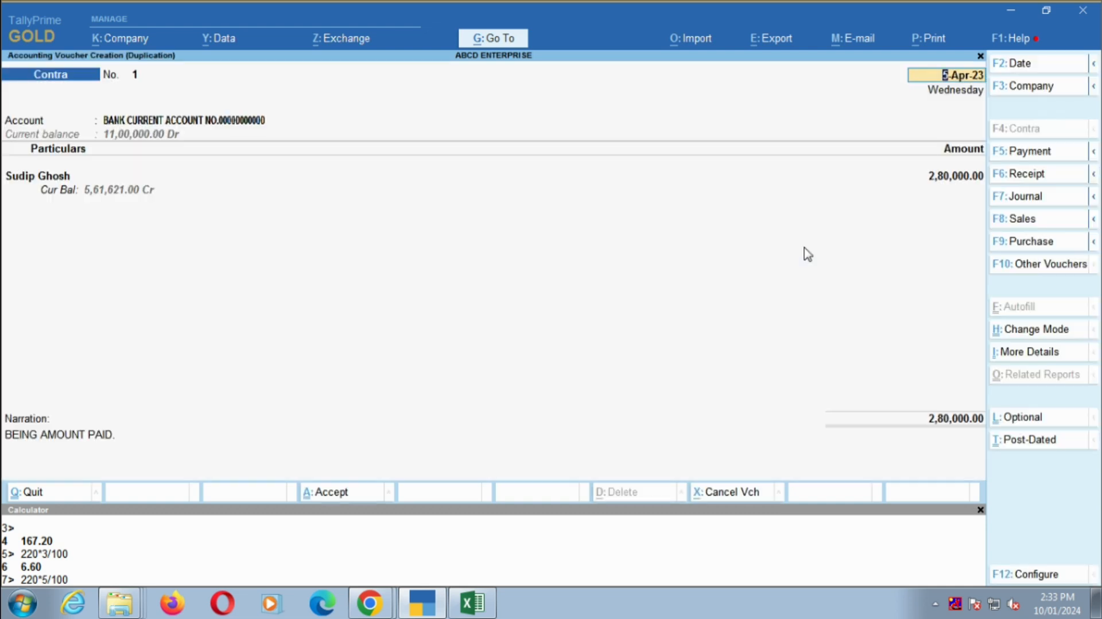
# - Set the contra voucher's date to 10-Apr-23 and its account to Cash
pyautogui.hotkey('alt', 'Tab')
pyautogui.hotkey('alt', 'Tab')
pyautogui.press('Return')
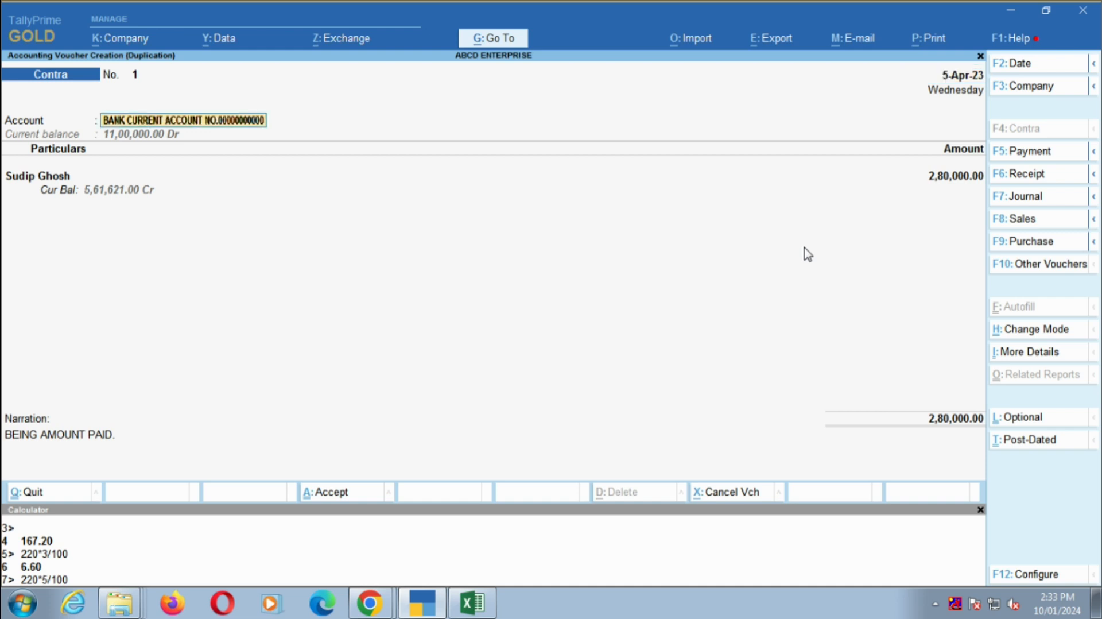
pyautogui.hotkey('alt', 'Tab')
pyautogui.hotkey('alt', 'Tab')
pyautogui.press('BackSpace')
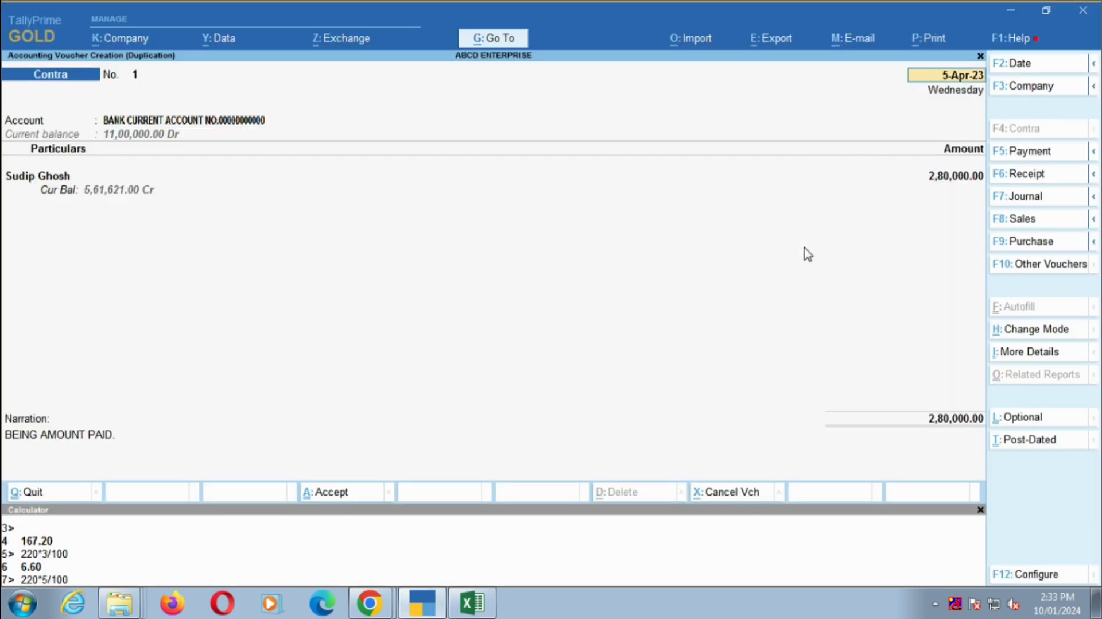
pyautogui.press('Return')
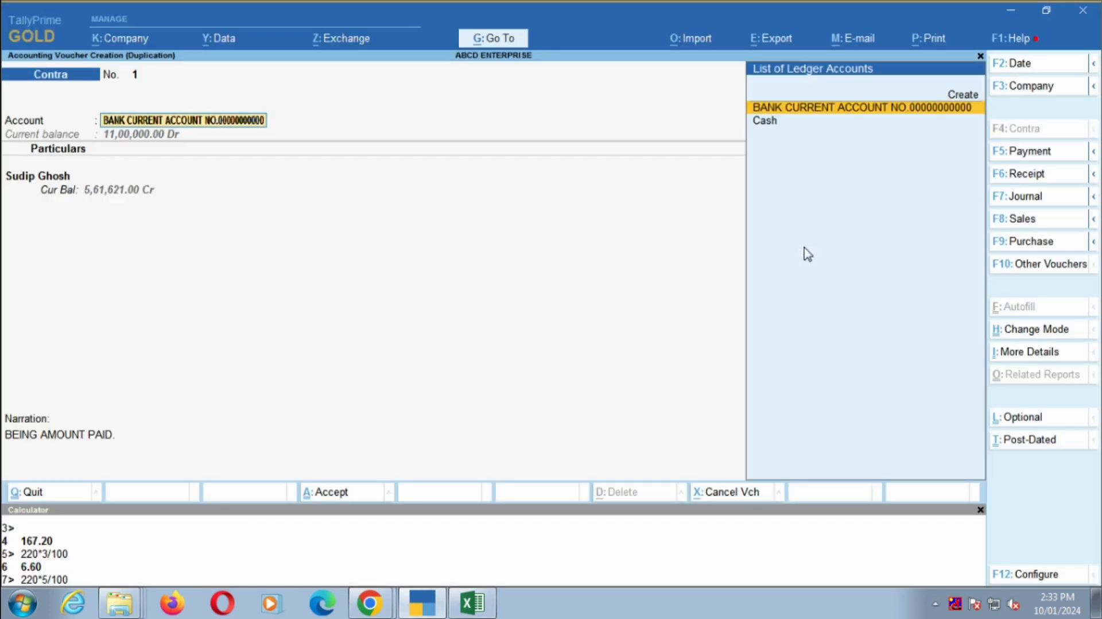
pyautogui.press('Down')
pyautogui.press('Return')
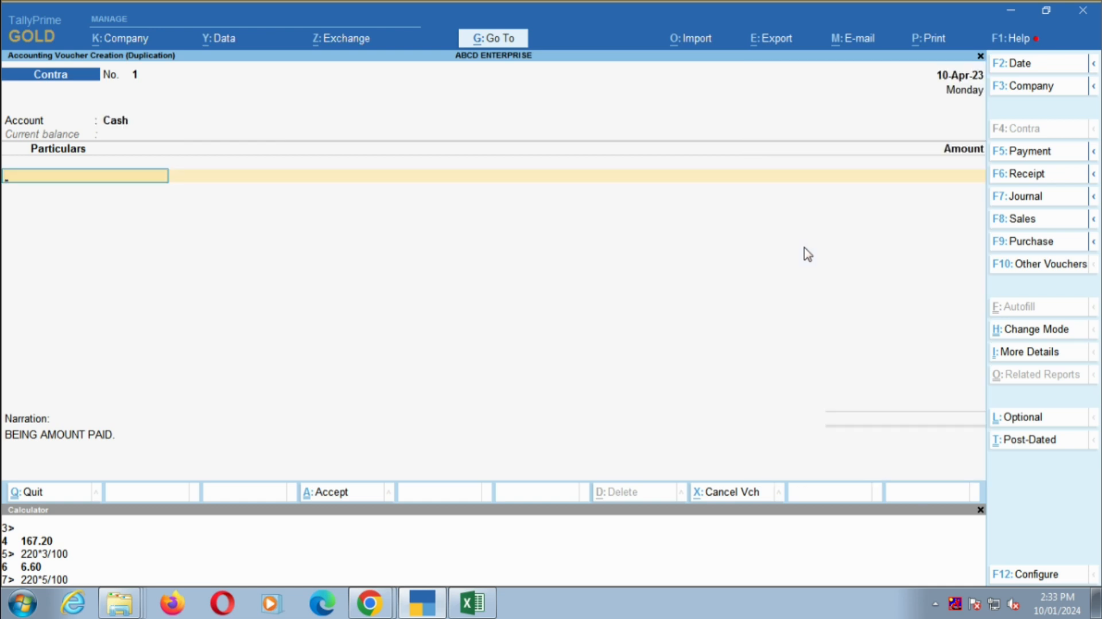
# - Select the bank current account in the contra's particulars and enter the statement's withdrawal amount, 195000
pyautogui.write('00')
pyautogui.press('Return')
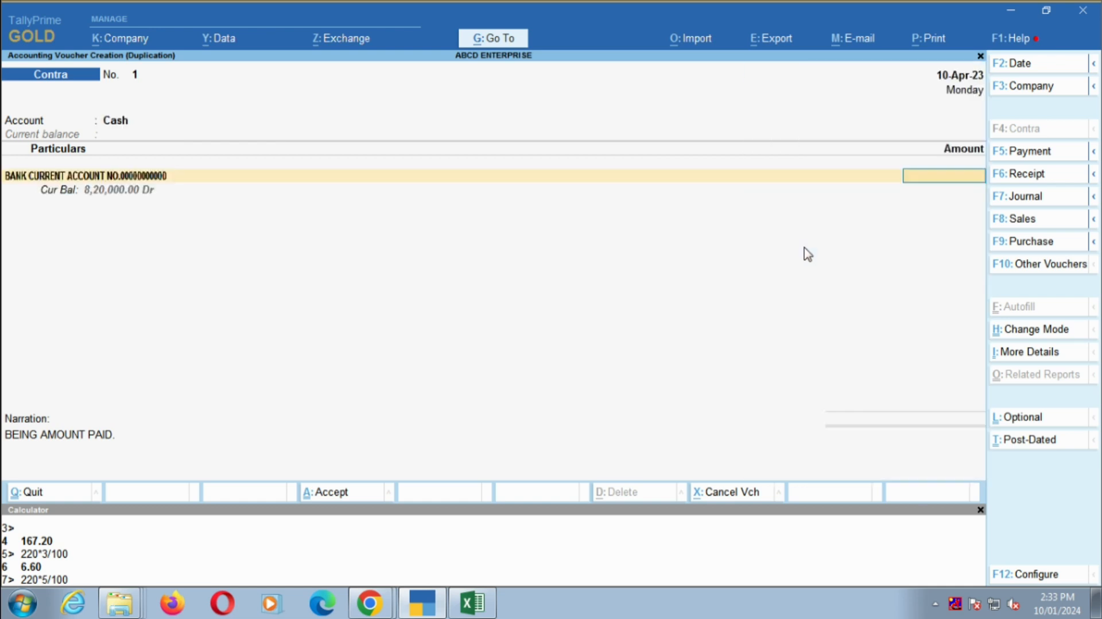
pyautogui.hotkey('alt', 'Tab')
pyautogui.hotkey('alt', 'Tab')
pyautogui.write('1,95,000')
pyautogui.press('Return')
pyautogui.press('Return')
# - Enter the narration "BEING CASH WITHDRAWAL" and accept the contra voucher
pyautogui.write('BE')
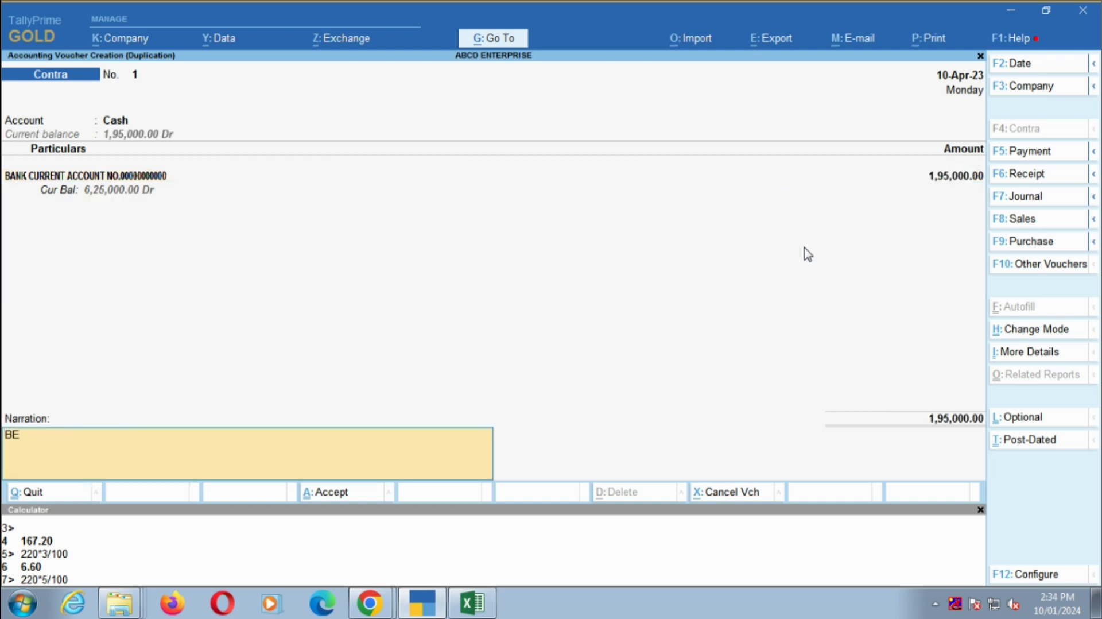
pyautogui.write('ING CASH WITHDRAWAL')
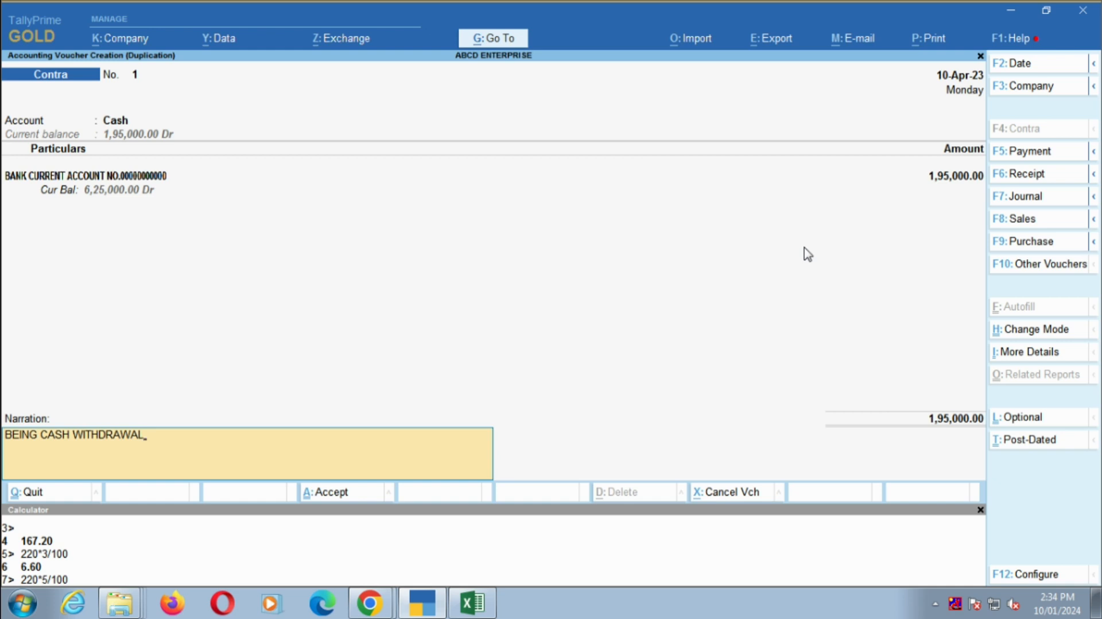
pyautogui.press('Return')
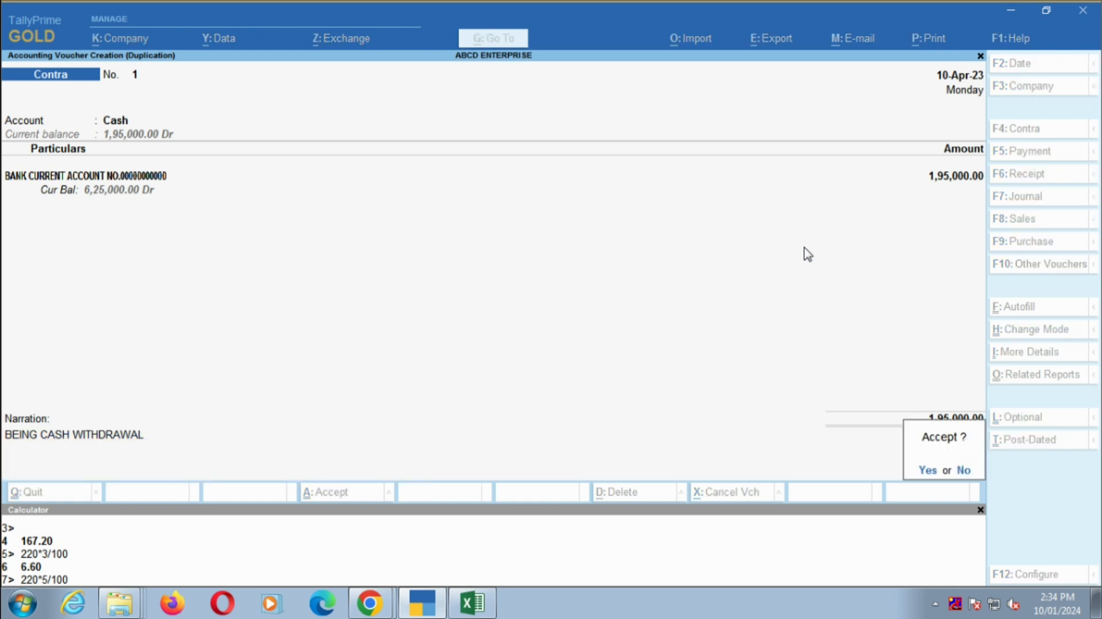
pyautogui.press('Return')
# - Examine the 12 April cash deposit row on the Excel bank statement, and return to TallyPrime with the 10 April contra selected
pyautogui.press('Down')
pyautogui.press('Down')
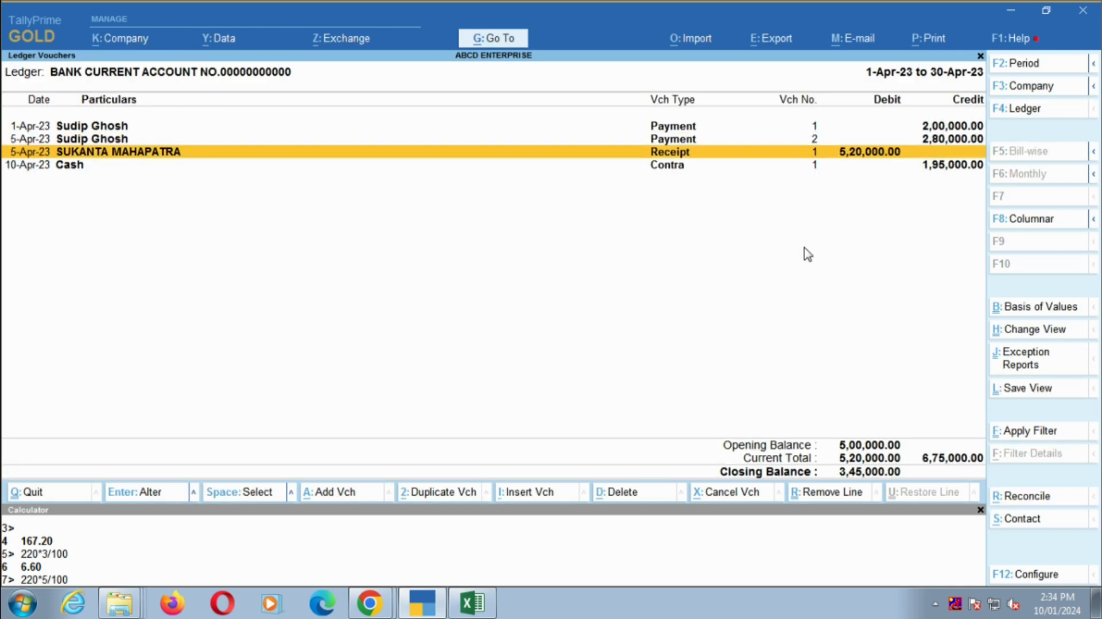
pyautogui.hotkey('alt', 'Tab')
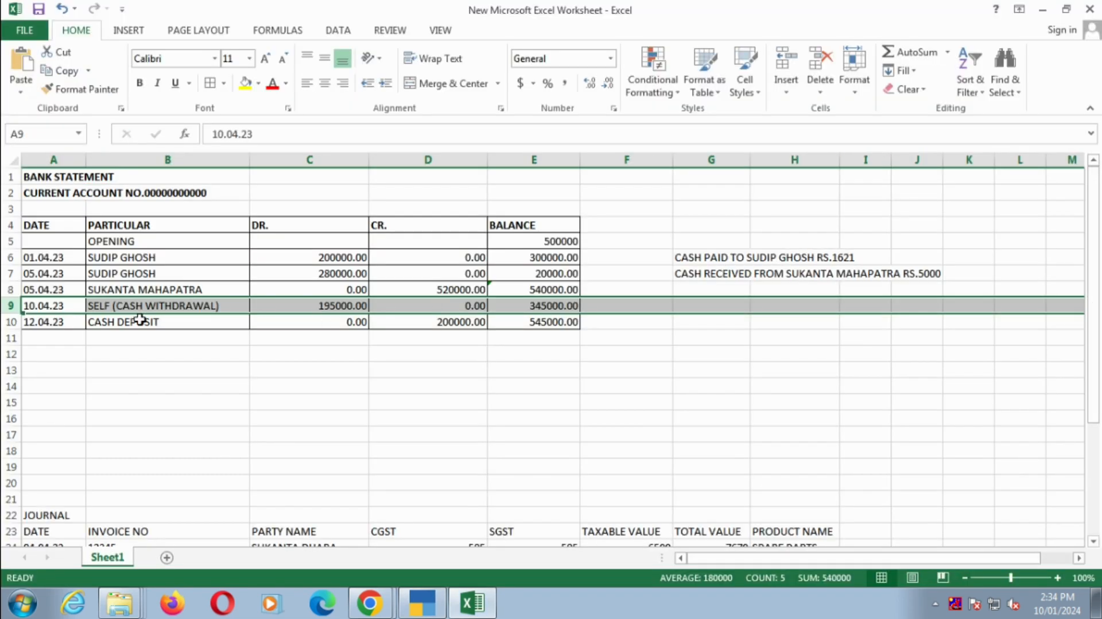
pyautogui.click(88, 323)
pyautogui.click(12, 322)
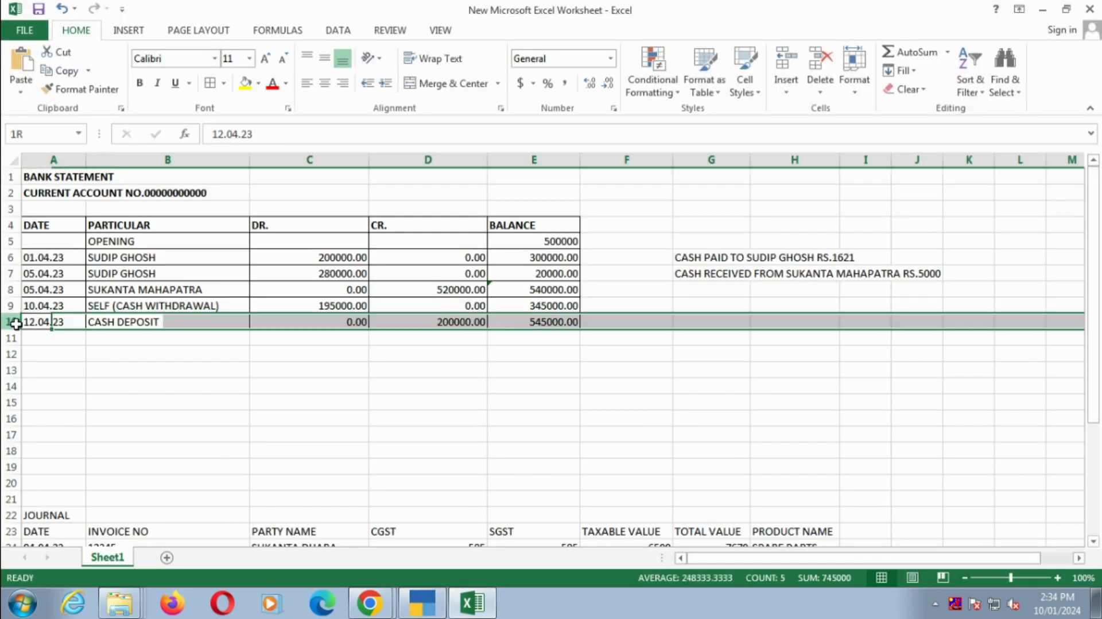
pyautogui.hotkey('alt', 'Tab')
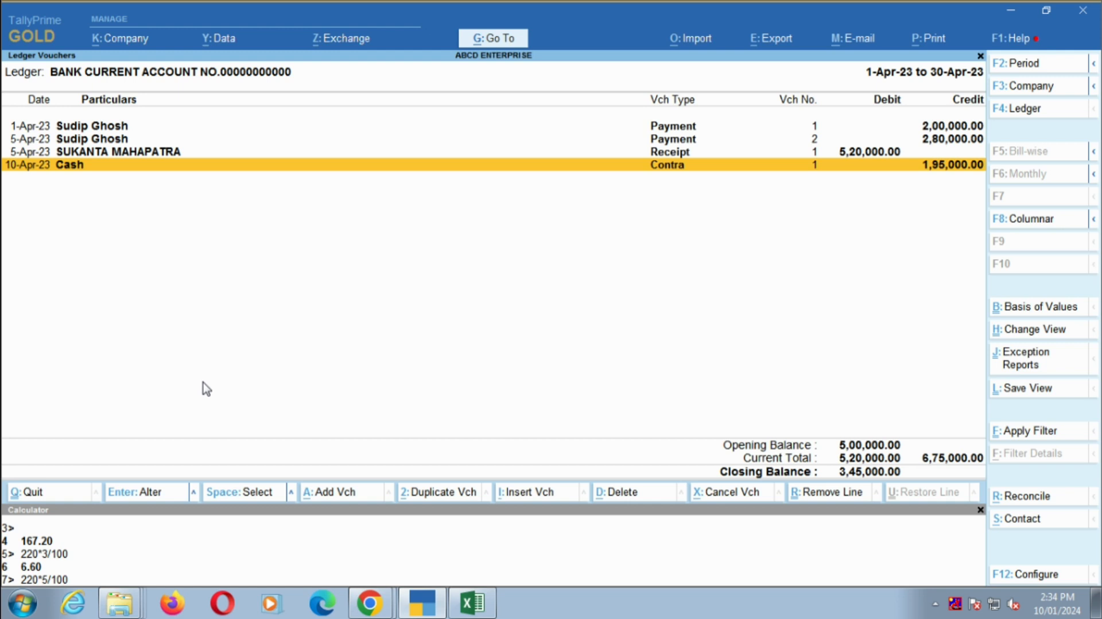
# - Duplicate the 10 April contra voucher with the date 12-Apr-23, the bank current account as account and Cash as particulars
pyautogui.hotkey('alt', '2')
pyautogui.write('12.4')
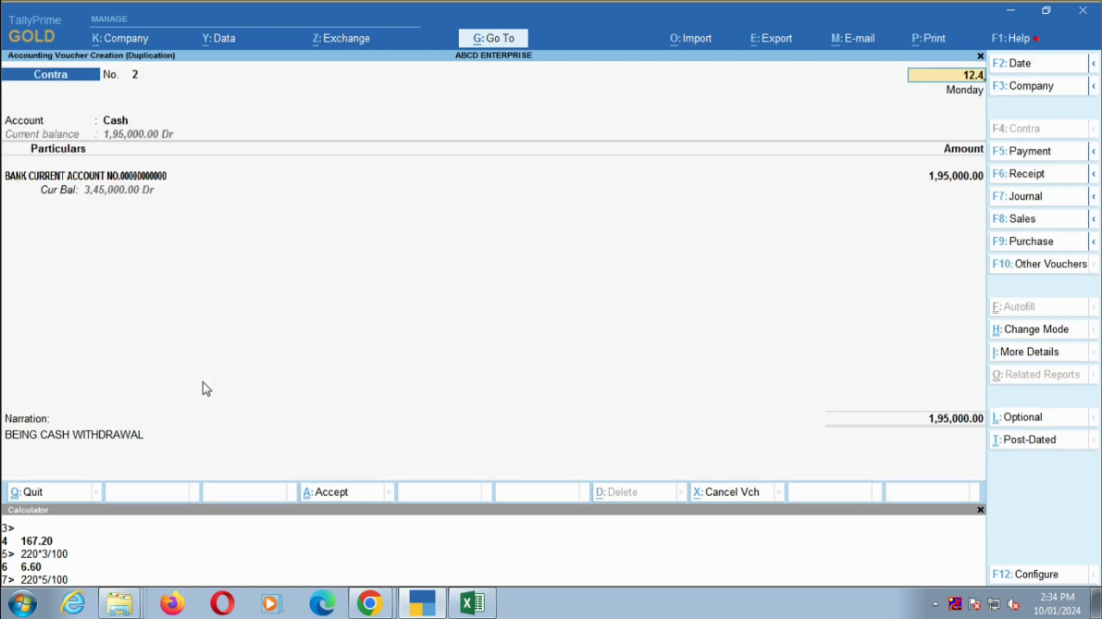
pyautogui.press('Return')
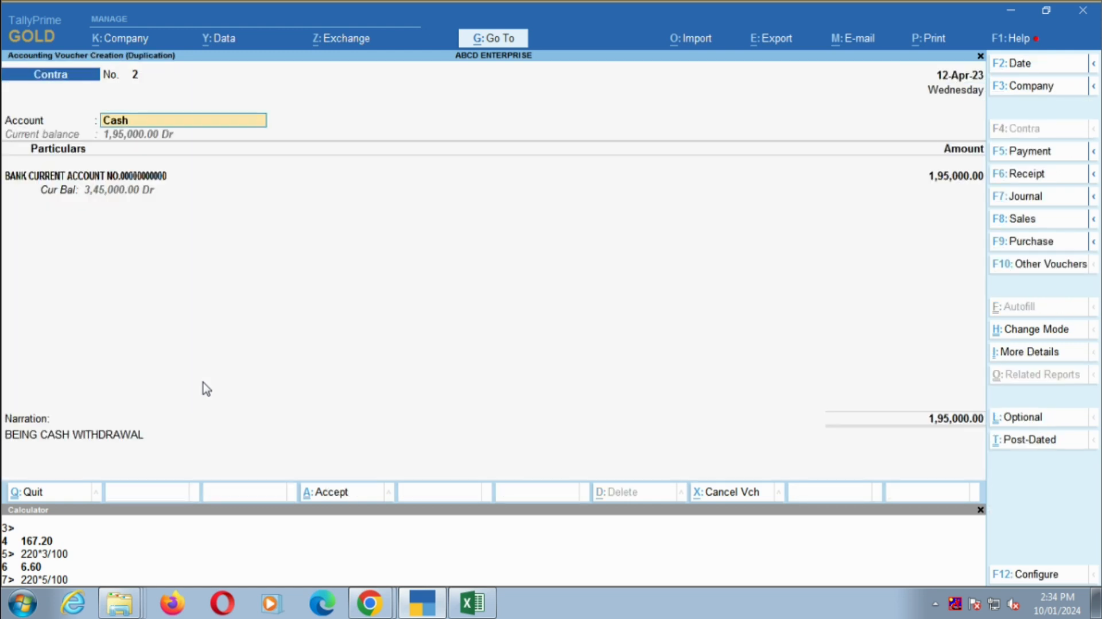
pyautogui.press('Return')
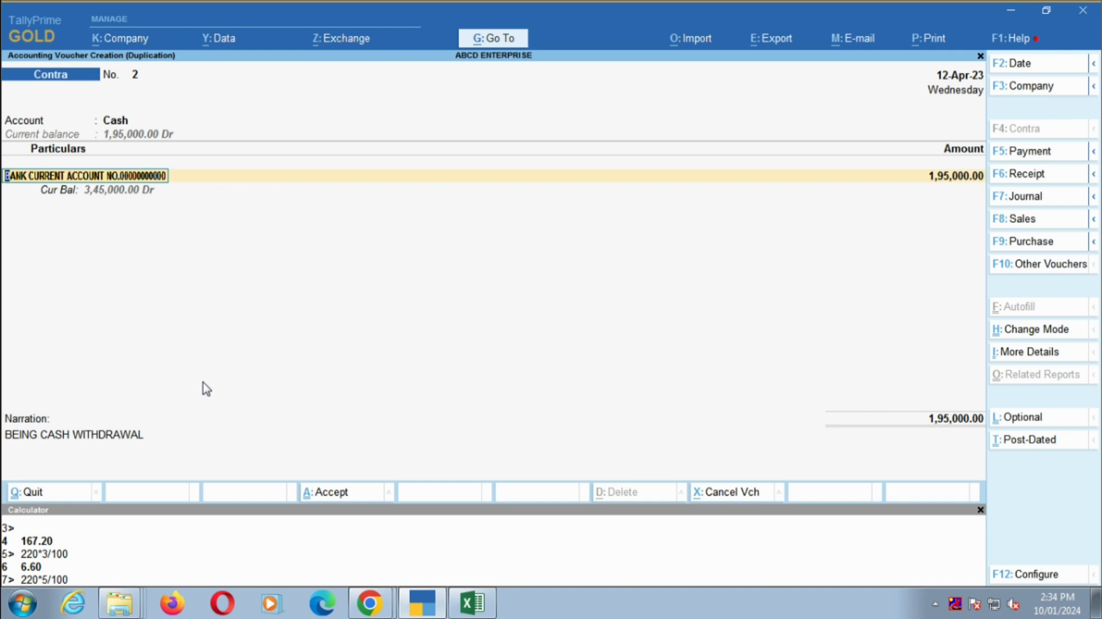
pyautogui.press('BackSpace')
pyautogui.write('000')
pyautogui.press('Return')
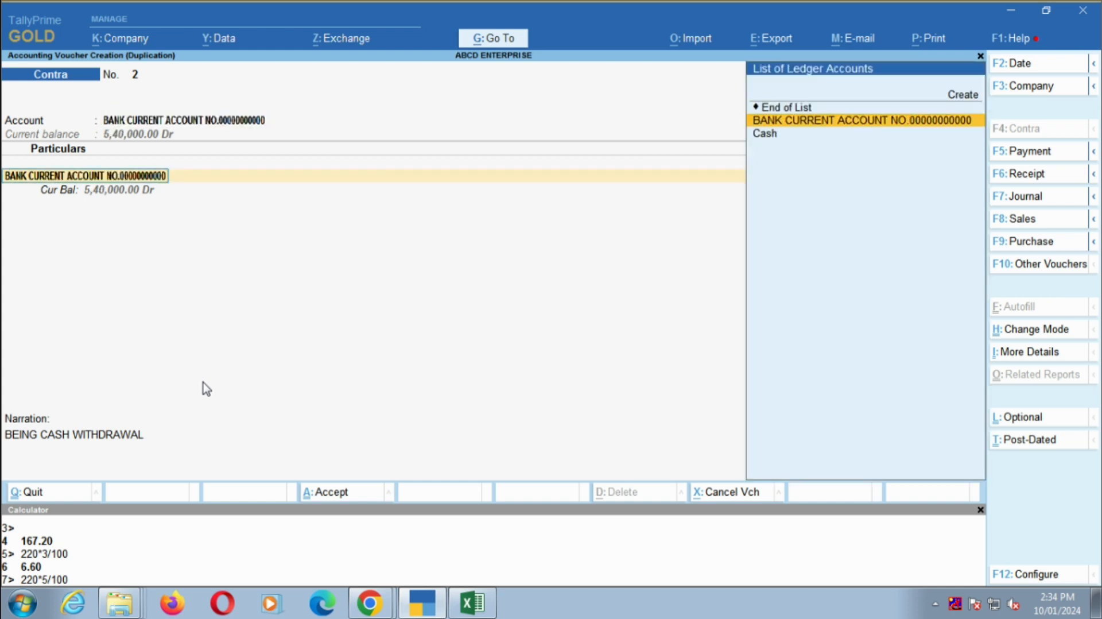
pyautogui.write('CASH')
pyautogui.press('Return')
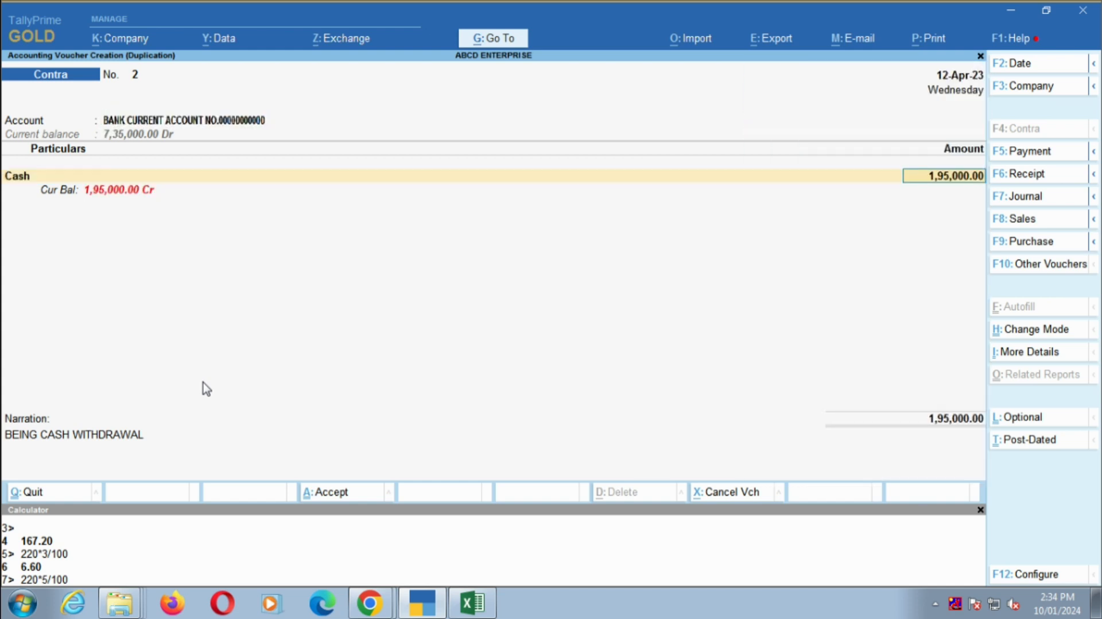
# - Keep the duplicated amount in the 12 April contra and leave all its cash denominations blank
pyautogui.press('Return')
pyautogui.press('Return')
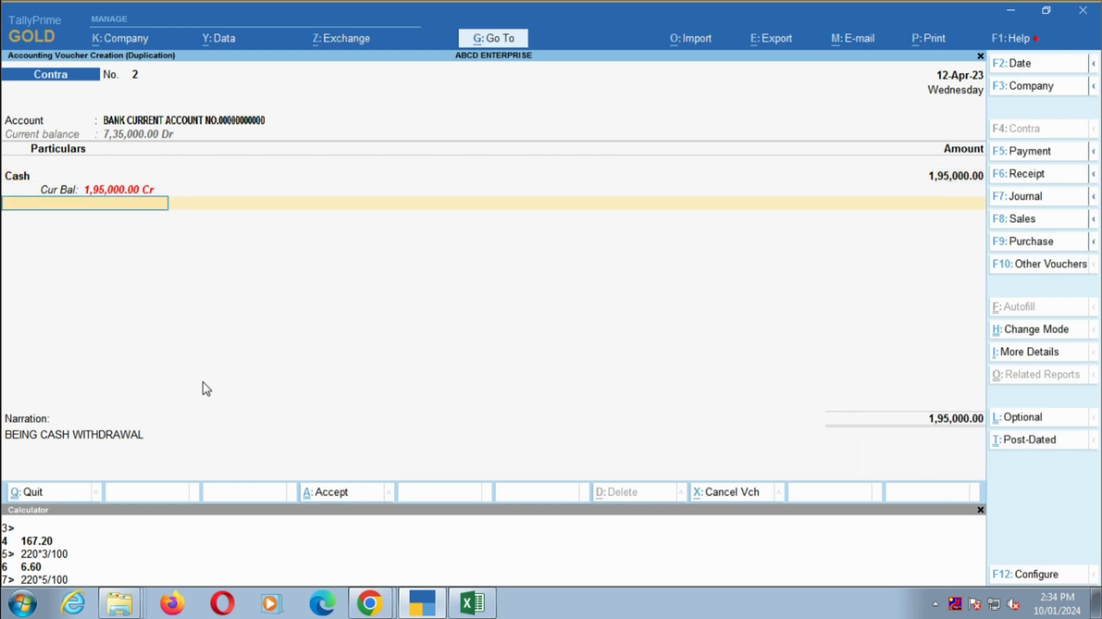
pyautogui.press('Return')
pyautogui.press('Return')
pyautogui.press('Return')
pyautogui.press('Return')
pyautogui.press('Return')
pyautogui.press('Return')
pyautogui.press('Return')
pyautogui.press('Return')
pyautogui.press('Return')
pyautogui.press('Return')
pyautogui.press('Return')
pyautogui.press('Return')
pyautogui.press('Return')
pyautogui.press('Return')
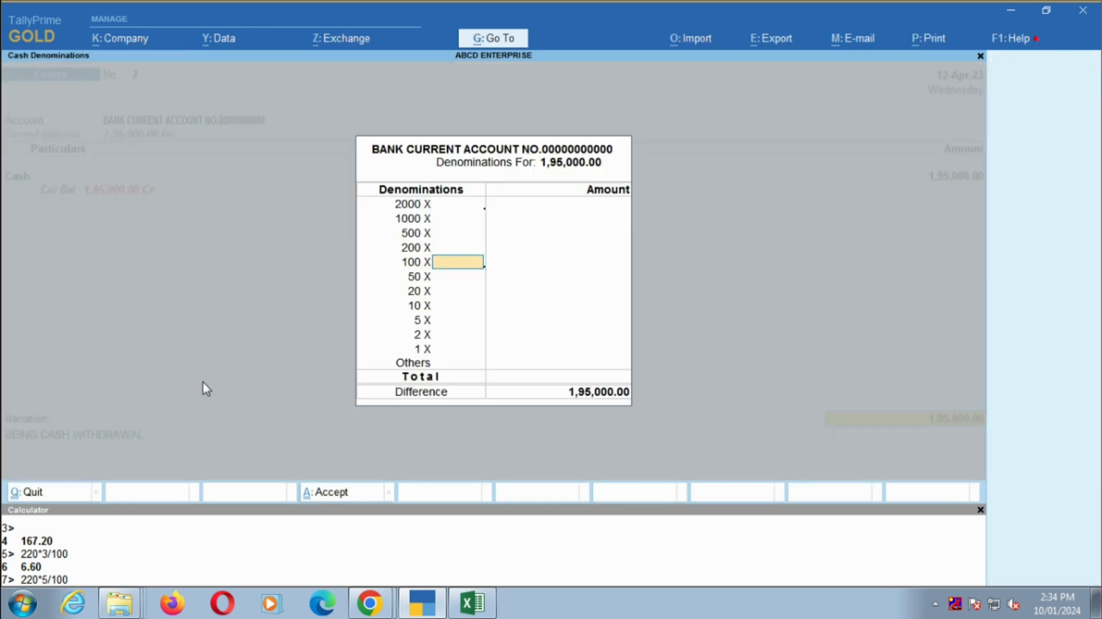
# - Change the narration to "BEING CASH DEPOSIT", accept the voucher and select it in the bank ledger
pyautogui.press('Return')
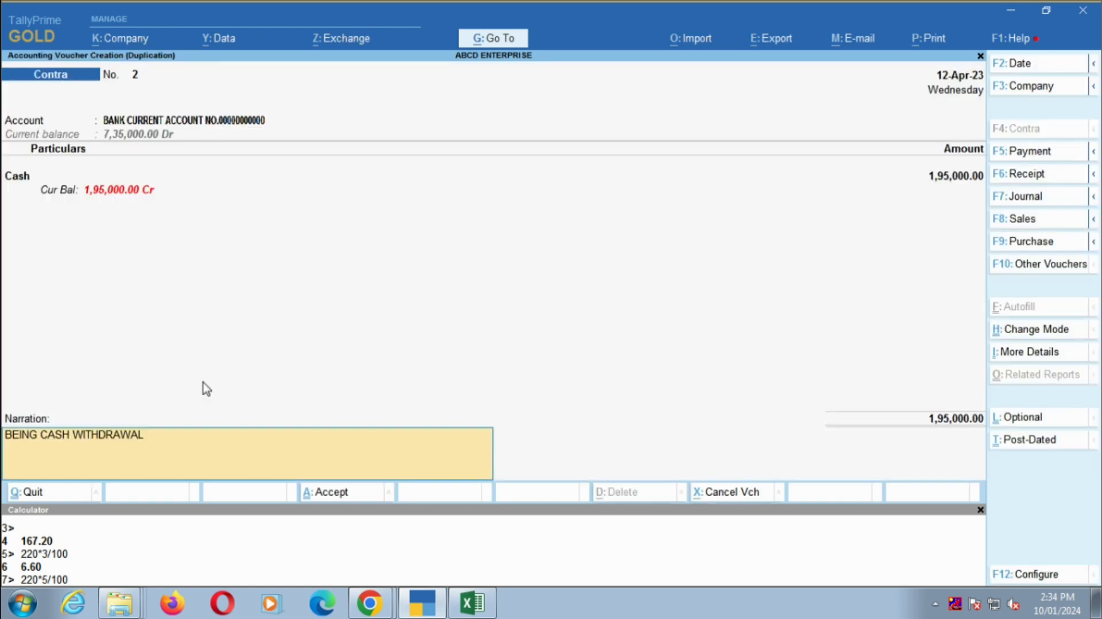
pyautogui.press('BackSpace')
pyautogui.press('BackSpace')
pyautogui.press('BackSpace')
pyautogui.press('BackSpace')
pyautogui.press('BackSpace')
pyautogui.press('BackSpace')
pyautogui.press('BackSpace')
pyautogui.press('BackSpace')
pyautogui.press('BackSpace')
pyautogui.press('BackSpace')
pyautogui.write('DEPOSIT')
pyautogui.press('Return')
pyautogui.press('Return')
pyautogui.press('Down')
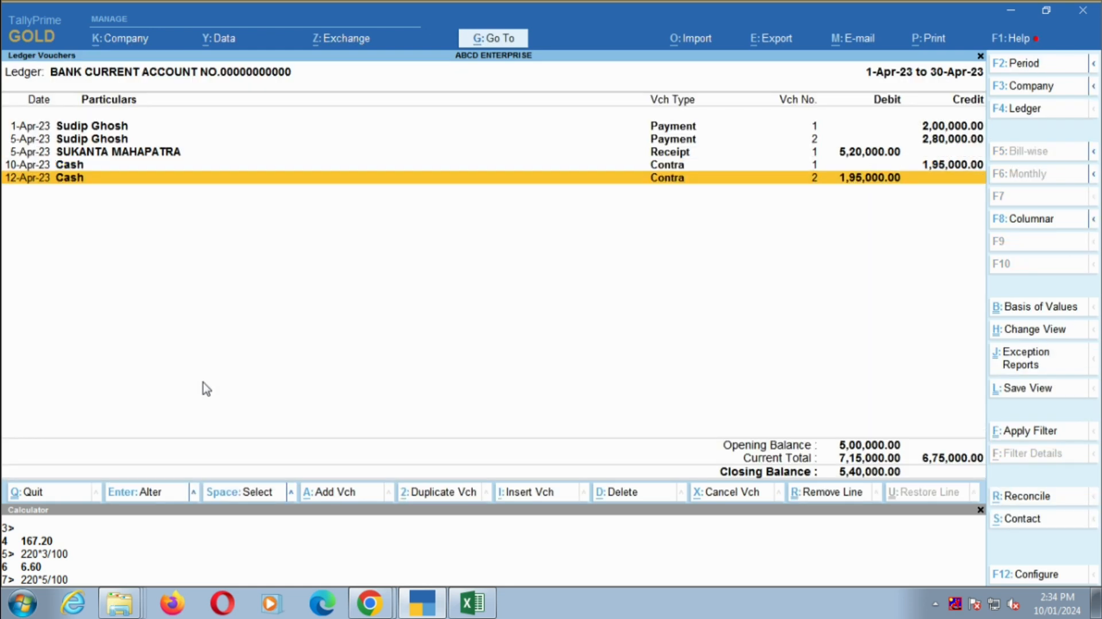
# - Check the cash deposit amount on the Excel statement, and set the 12 April contra's amount to 200000 in TallyPrime and save it
pyautogui.hotkey('alt', 'Tab')
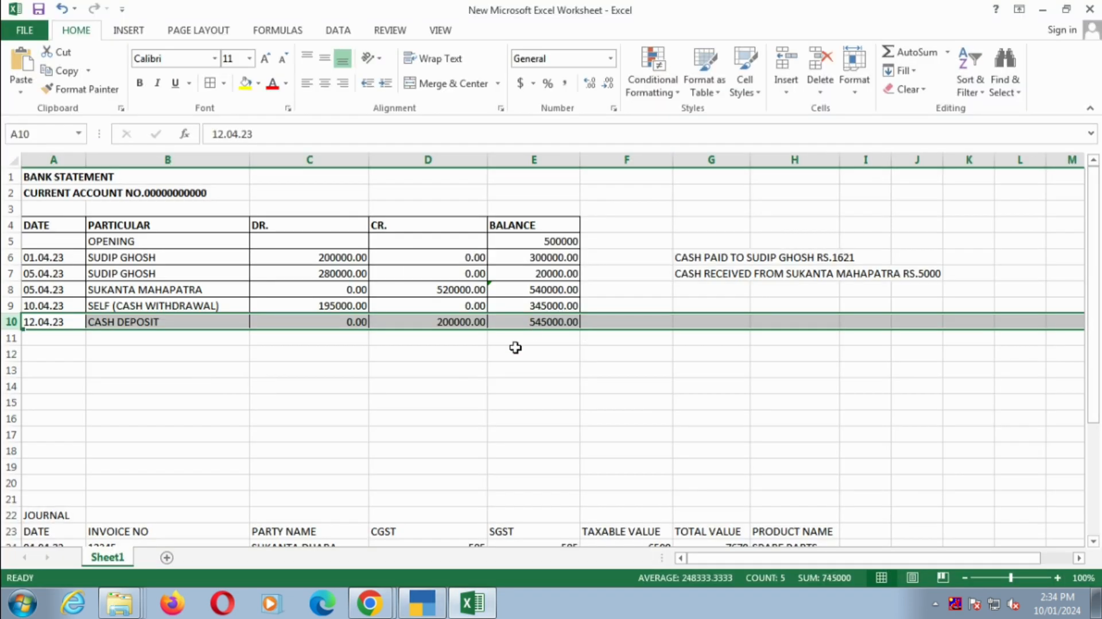
pyautogui.click(465, 322)
pyautogui.hotkey('alt', 'Tab')
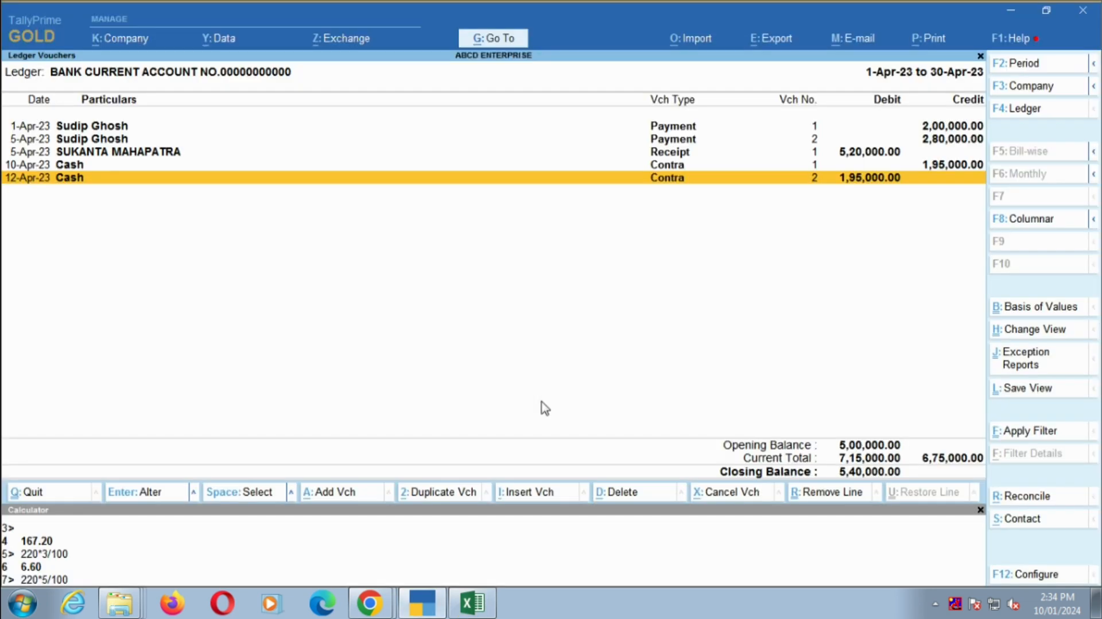
pyautogui.press('Return')
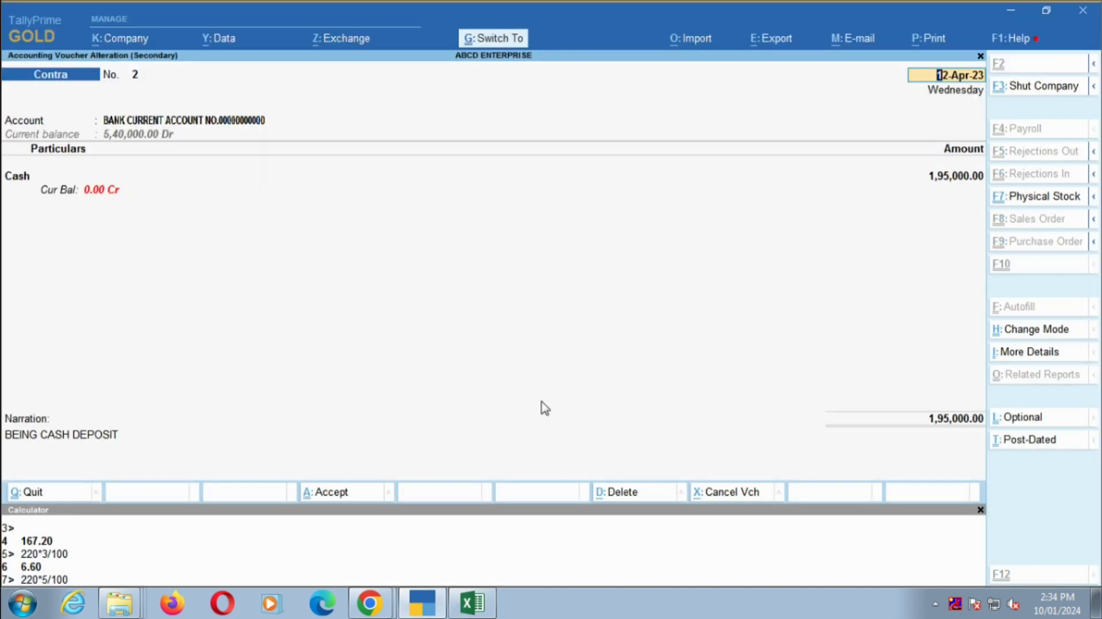
pyautogui.hotkey('ctrl', 'End')
pyautogui.press('Up')
pyautogui.press('BackSpace')
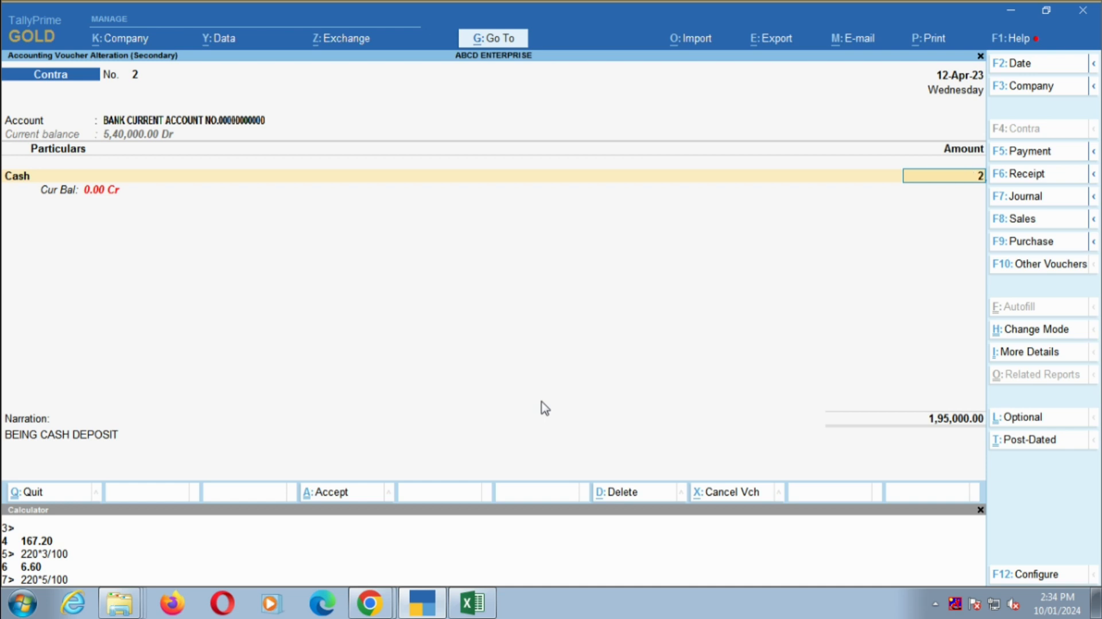
pyautogui.write('200000')
pyautogui.press('ctrl')
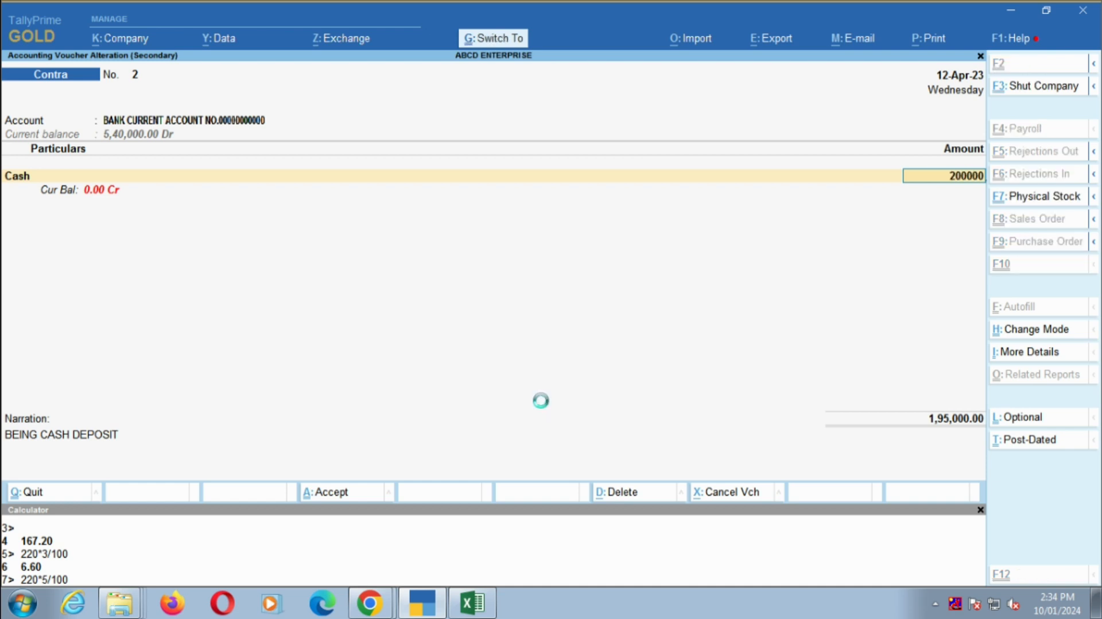
pyautogui.hotkey('ctrl', 'a')
# - Examine the closing balance and the cash payment note on the Excel sheet, and return to TallyPrime's bank ledger vouchers
pyautogui.hotkey('alt', 'Tab')
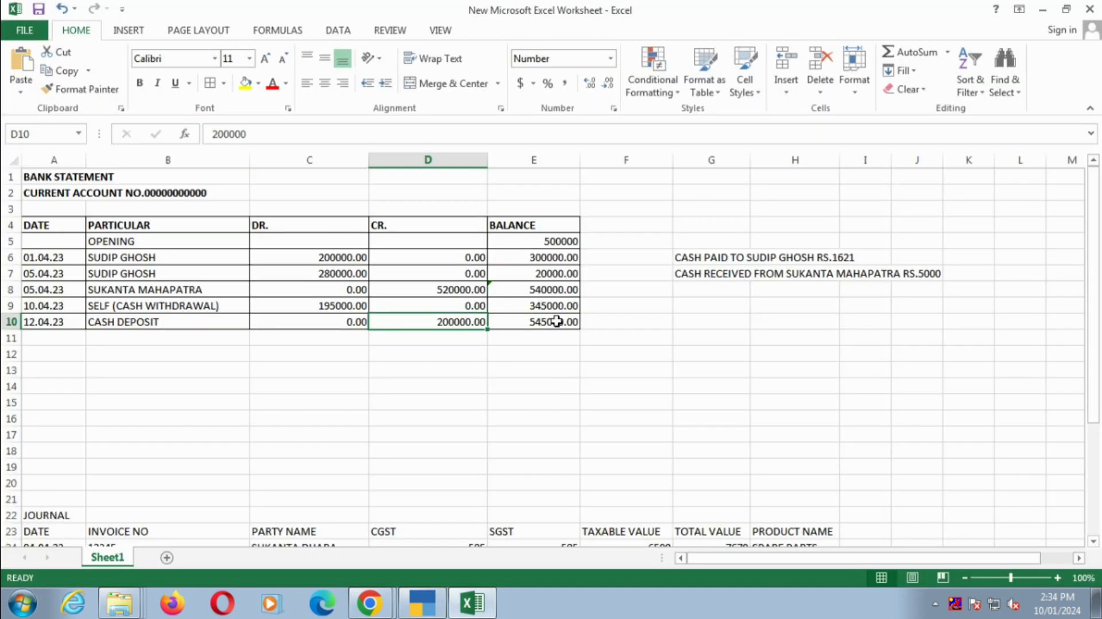
pyautogui.click(555, 320)
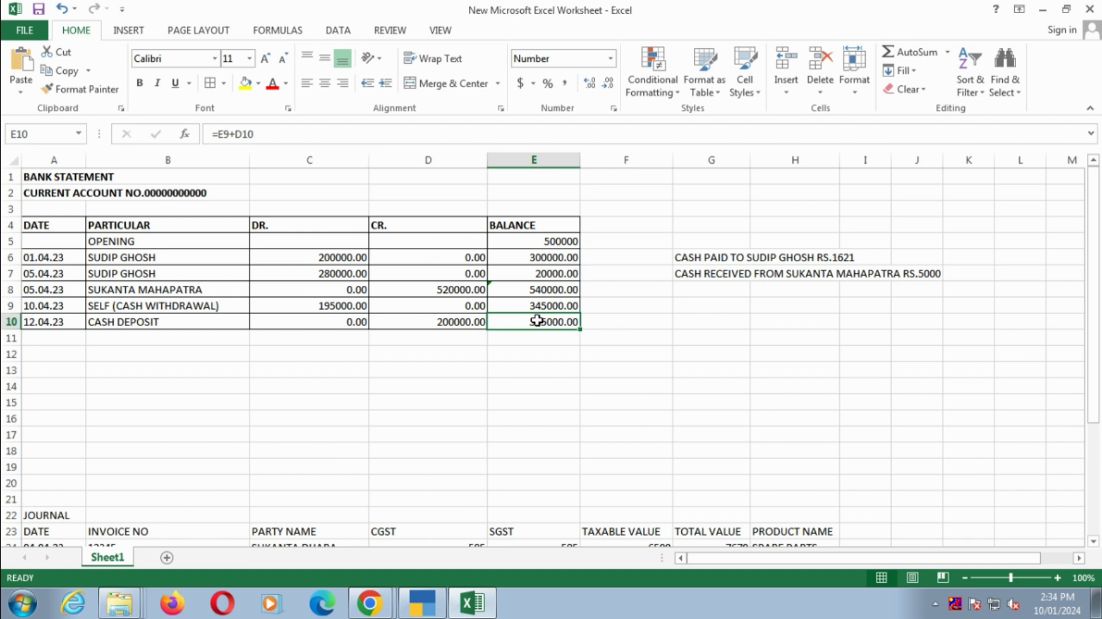
pyautogui.click(466, 366)
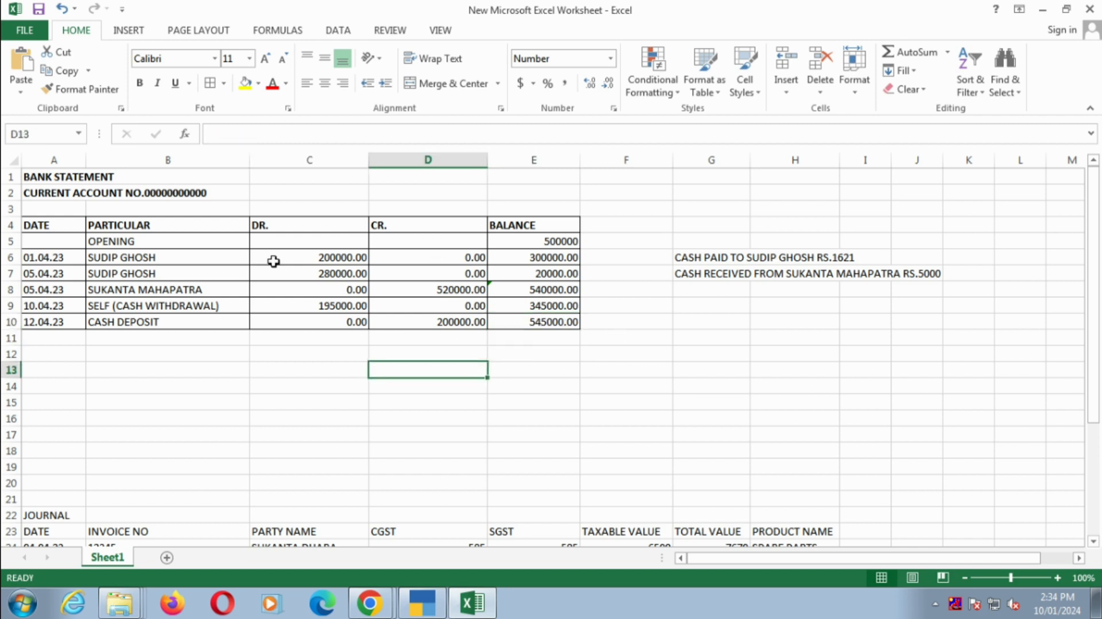
pyautogui.click(683, 262)
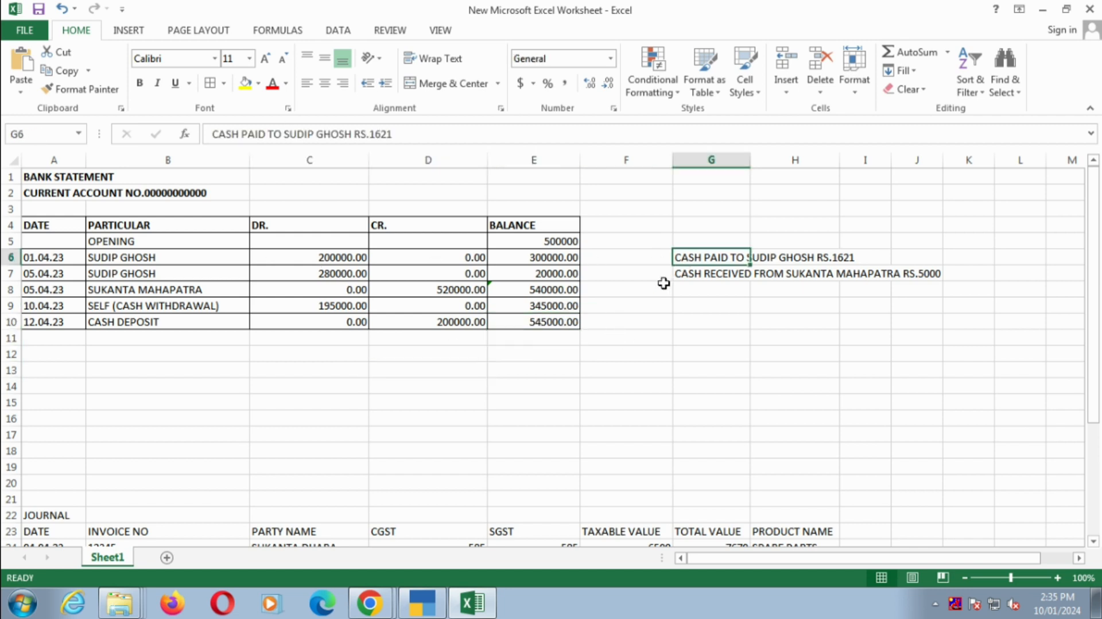
pyautogui.hotkey('alt', 'Tab')
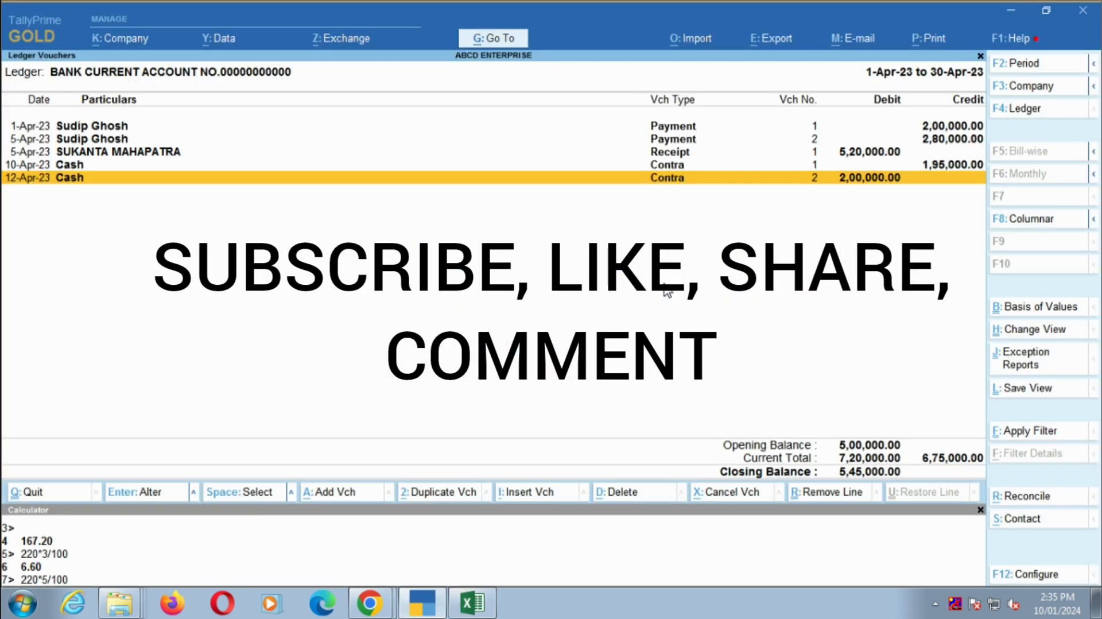
pyautogui.press('Up')
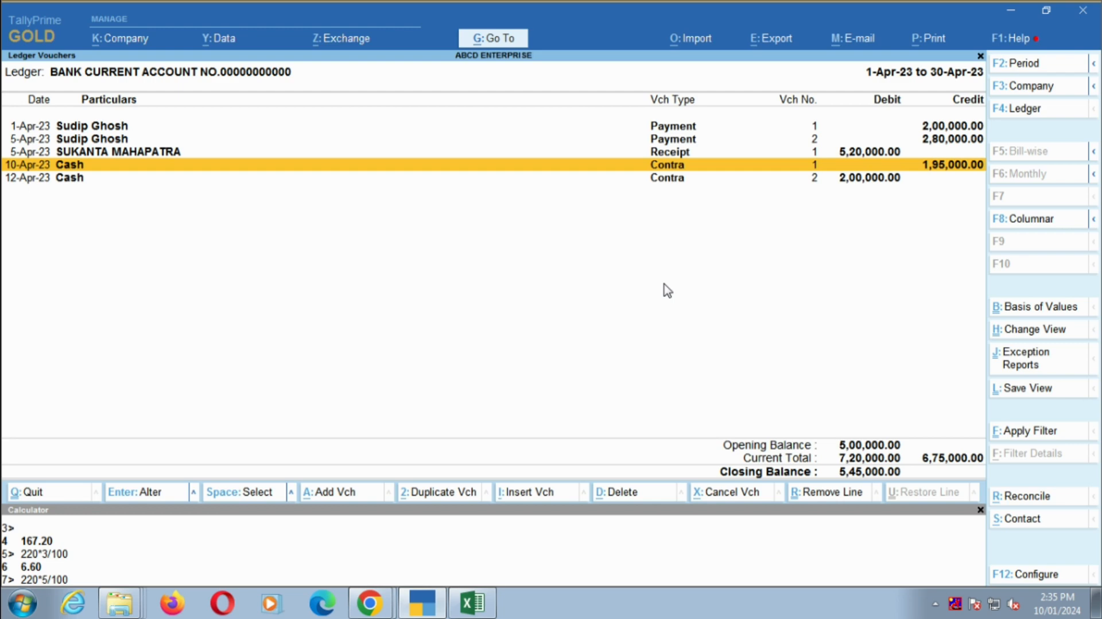
# - Switch to the Excel bank statement and enter the date 12.04.23 in a new row below the cash deposit
pyautogui.hotkey('alt', 'Tab')
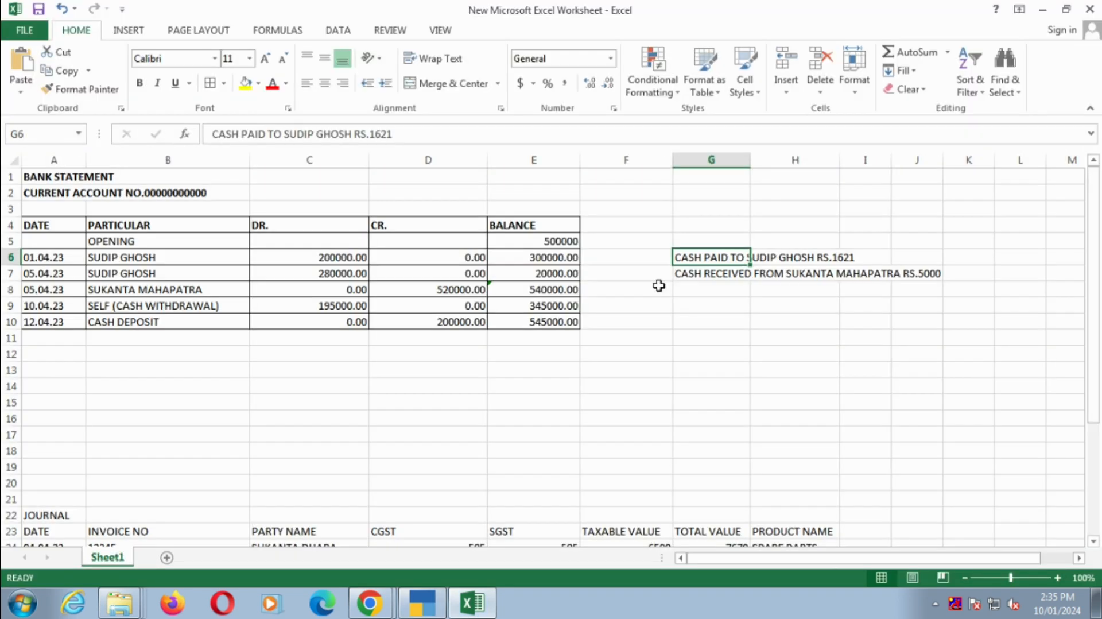
pyautogui.moveTo(54, 321); pyautogui.dragTo(563, 317)
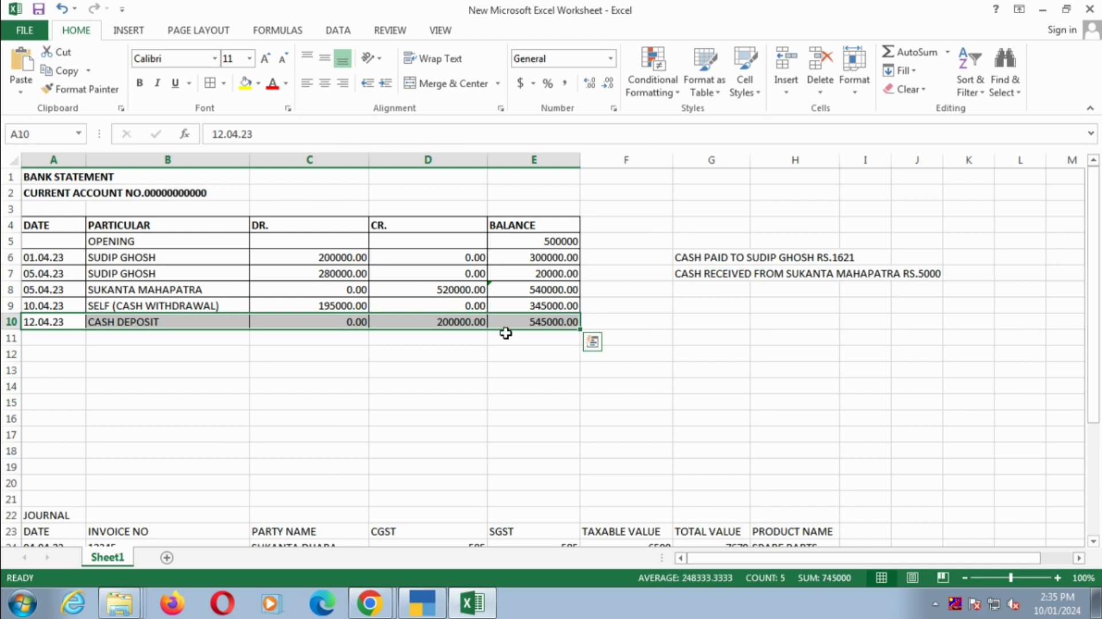
pyautogui.click(577, 338)
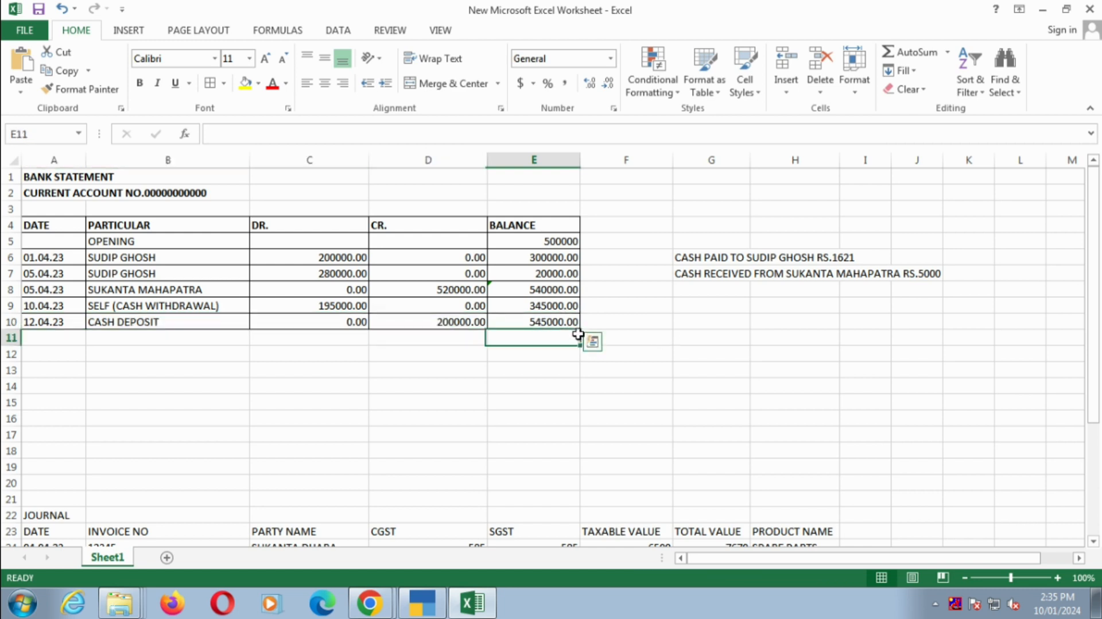
pyautogui.click(48, 343)
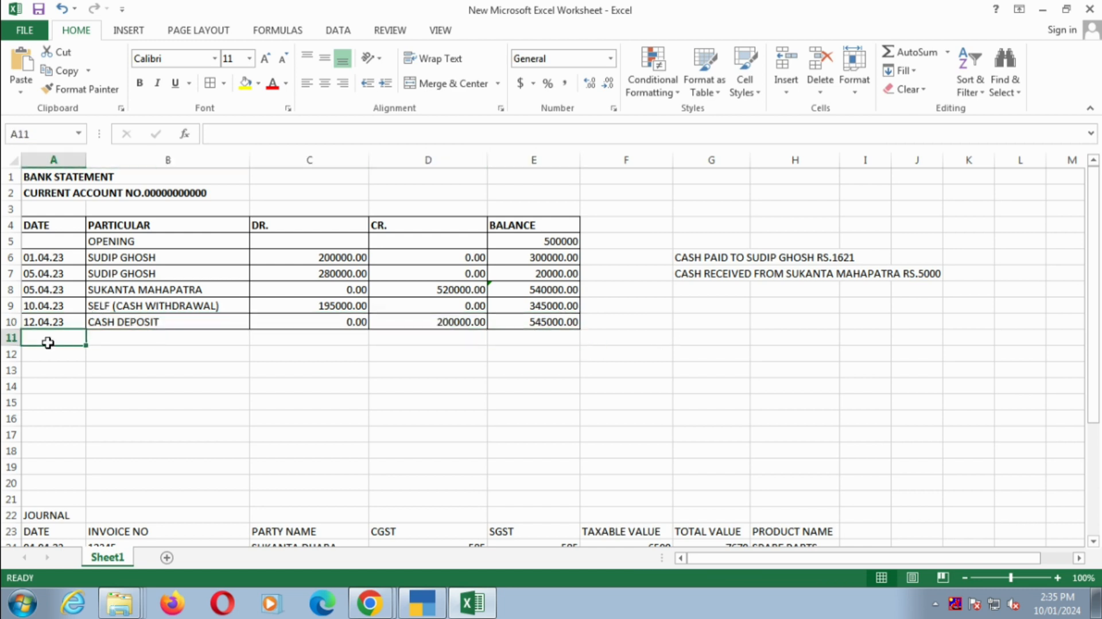
pyautogui.write('12.04.')
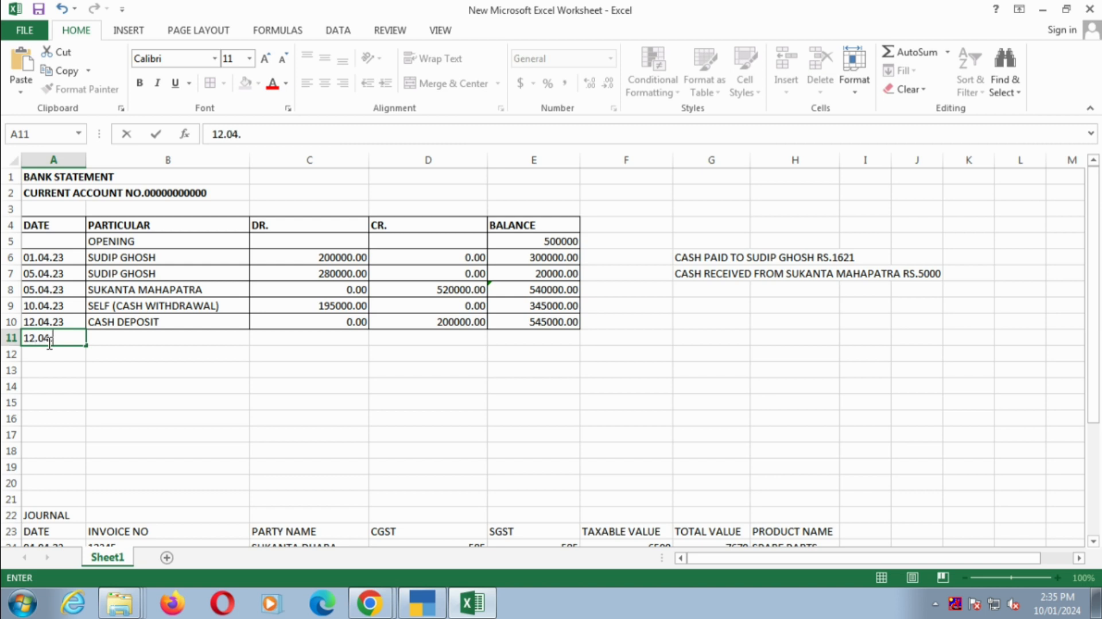
pyautogui.write('23')
pyautogui.press('Tab')
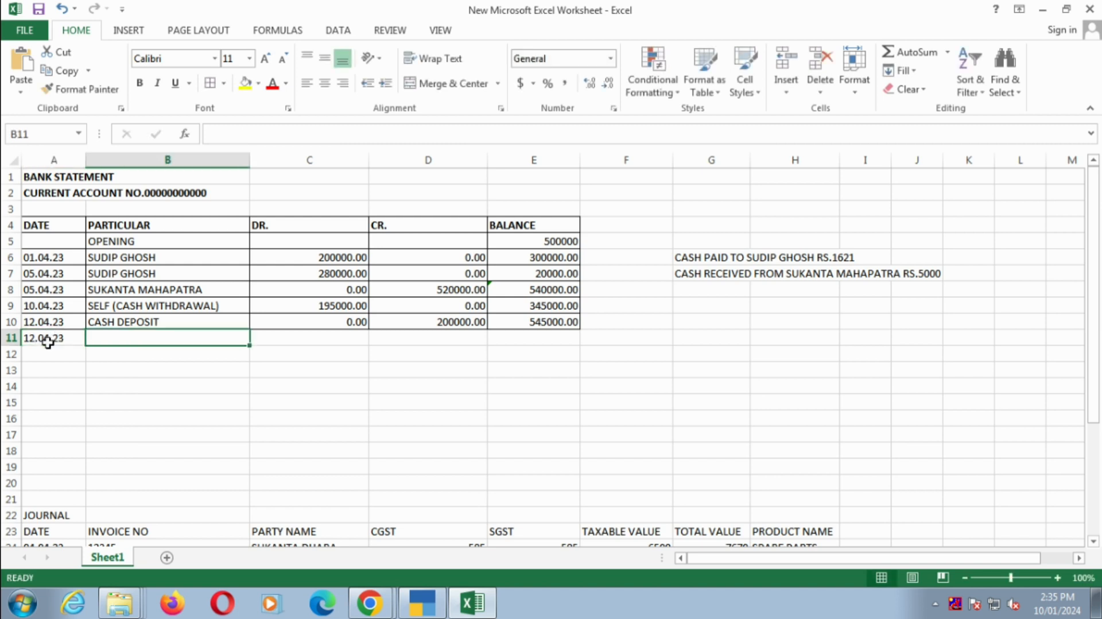
# - Enter "AC NO." followed by the other bank account's number as the particular in row 11
pyautogui.write('A')
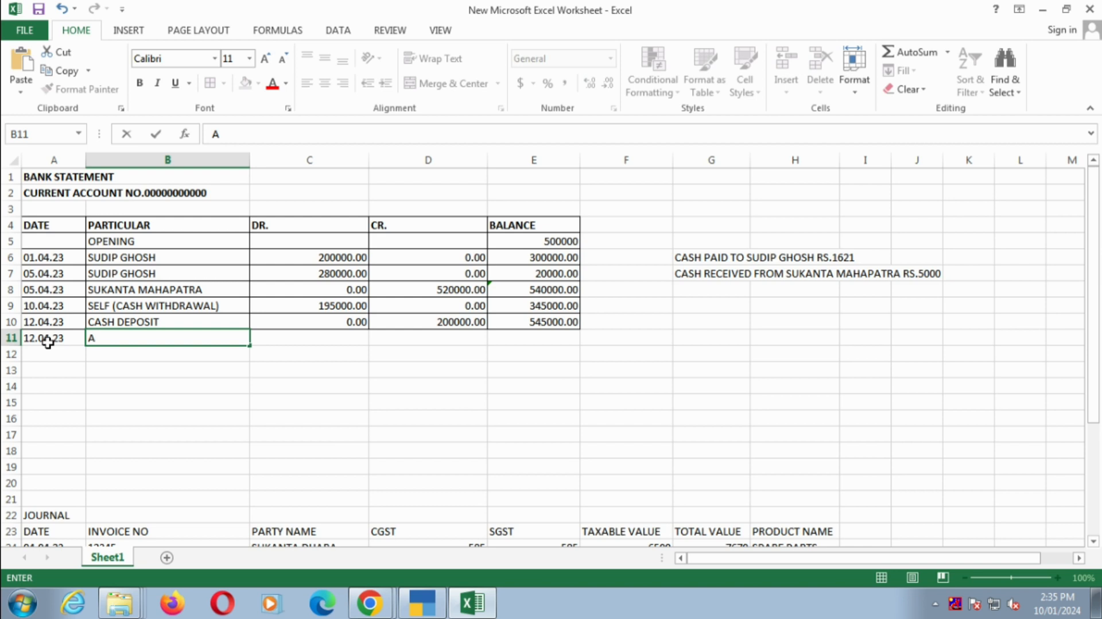
pyautogui.write('C NO.13')
pyautogui.press('BackSpace')
pyautogui.write('23456789')
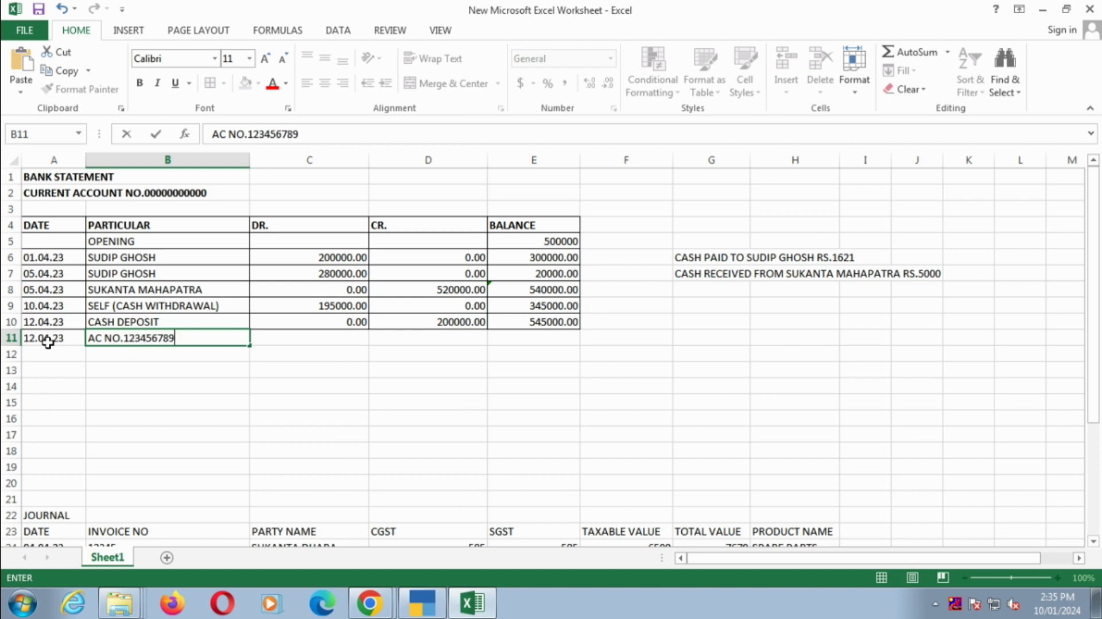
pyautogui.press('Tab')
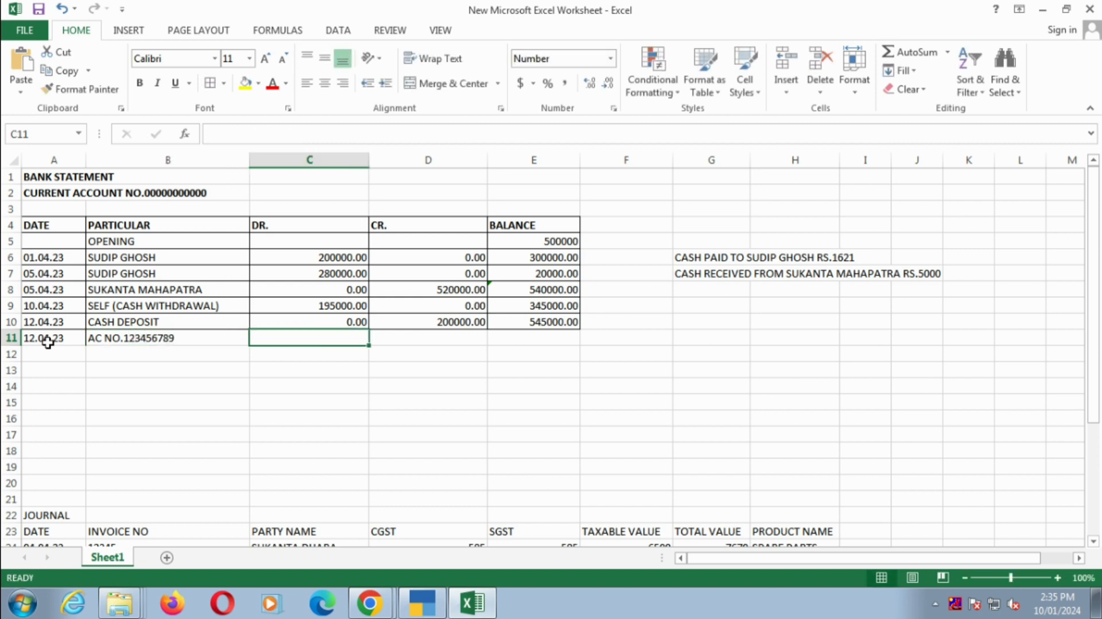
# - Enter a debit of 0 and a credit of 10000 in row 11
pyautogui.write('0')
pyautogui.press('Tab')
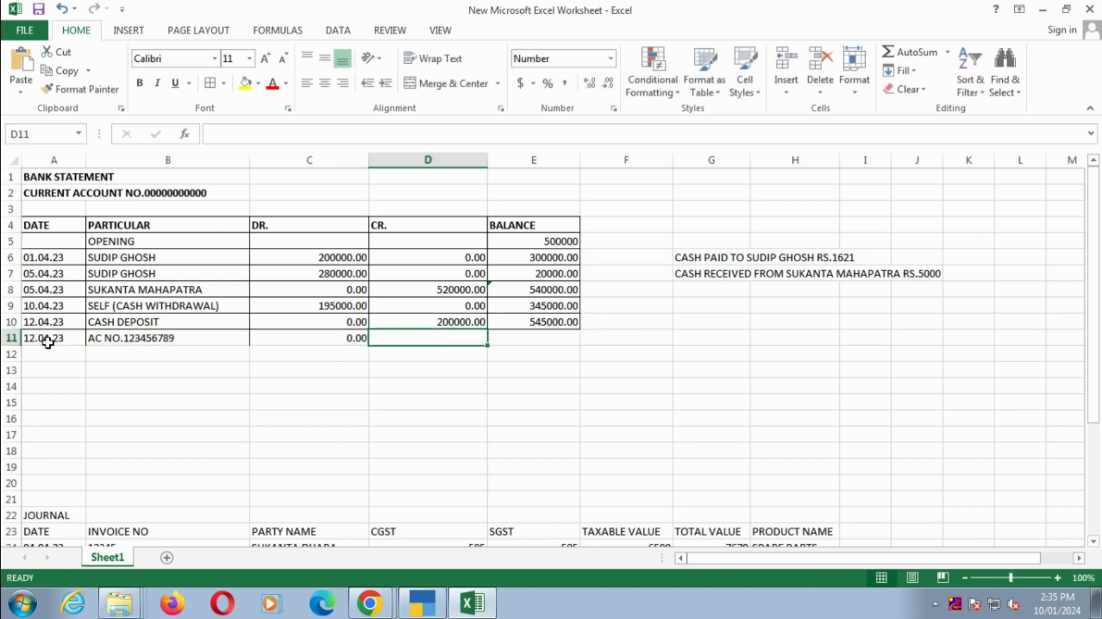
pyautogui.write('10000')
pyautogui.press('Tab')
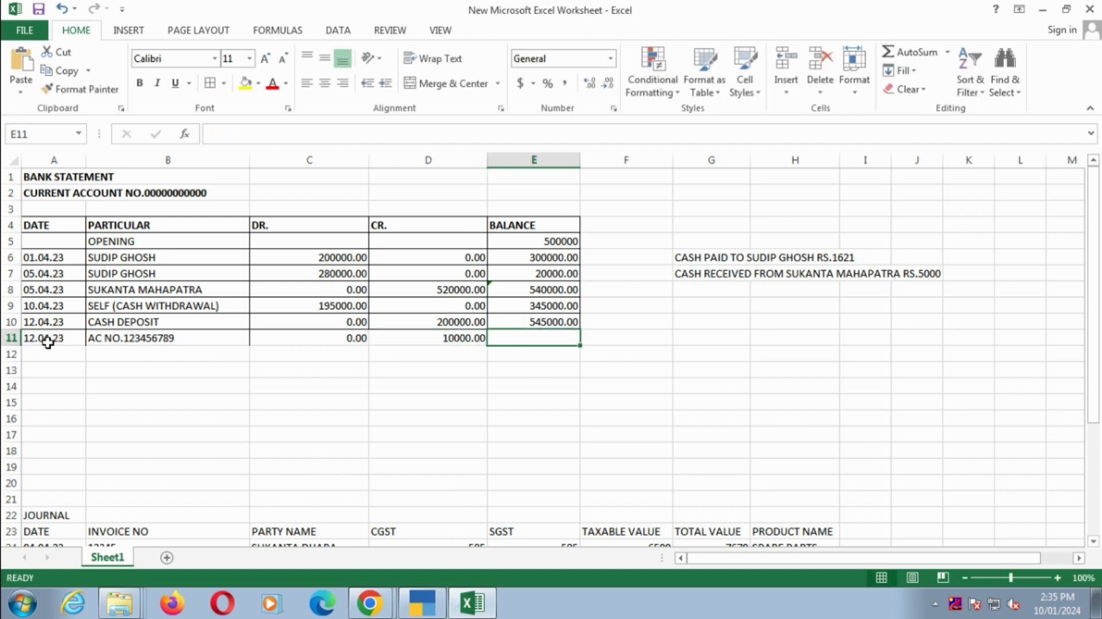
# - Calculate the balance in E11 with the formula =E10+D11
pyautogui.write('=')
pyautogui.click(523, 319)
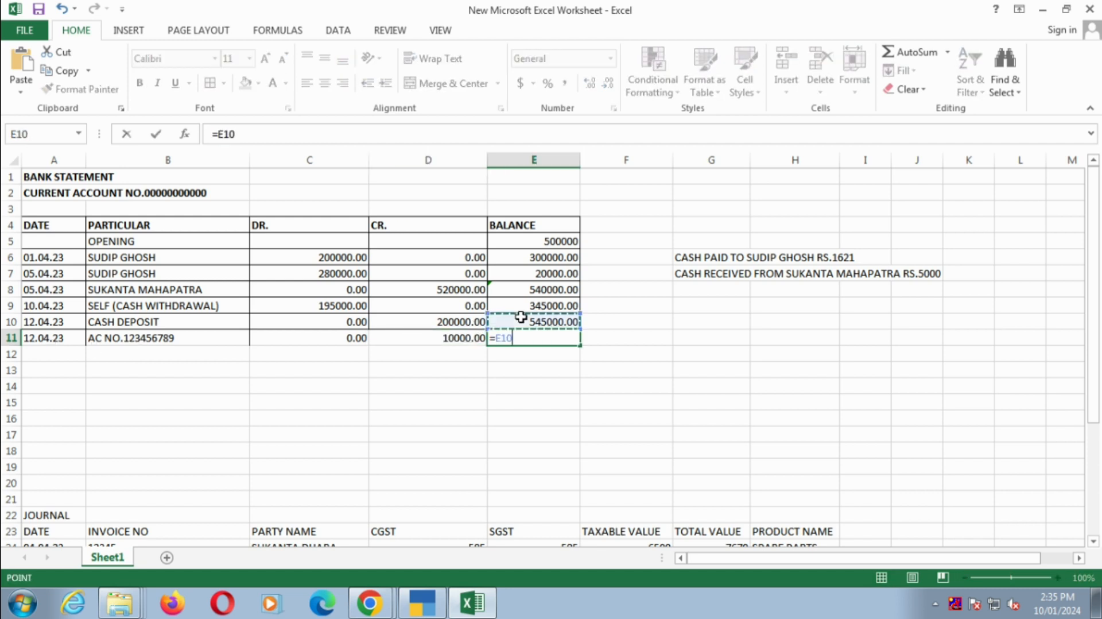
pyautogui.write('+')
pyautogui.click(464, 340)
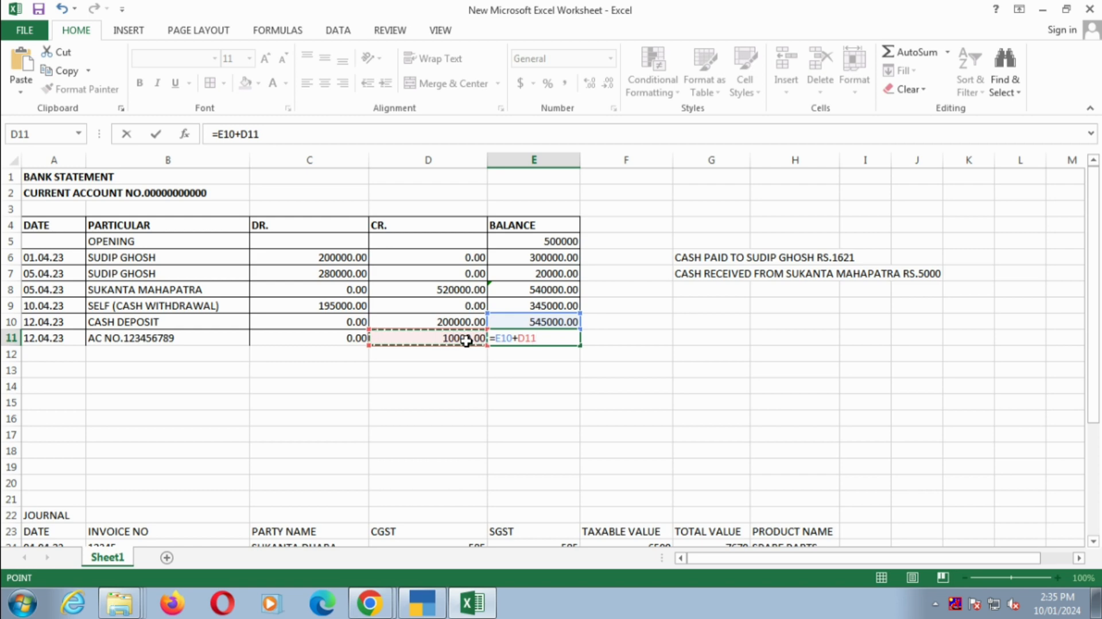
pyautogui.press('Return')
# - Switch to TallyPrime's bank ledger and duplicate the 12 April cash deposit contra, keeping its bank account
pyautogui.click(169, 336)
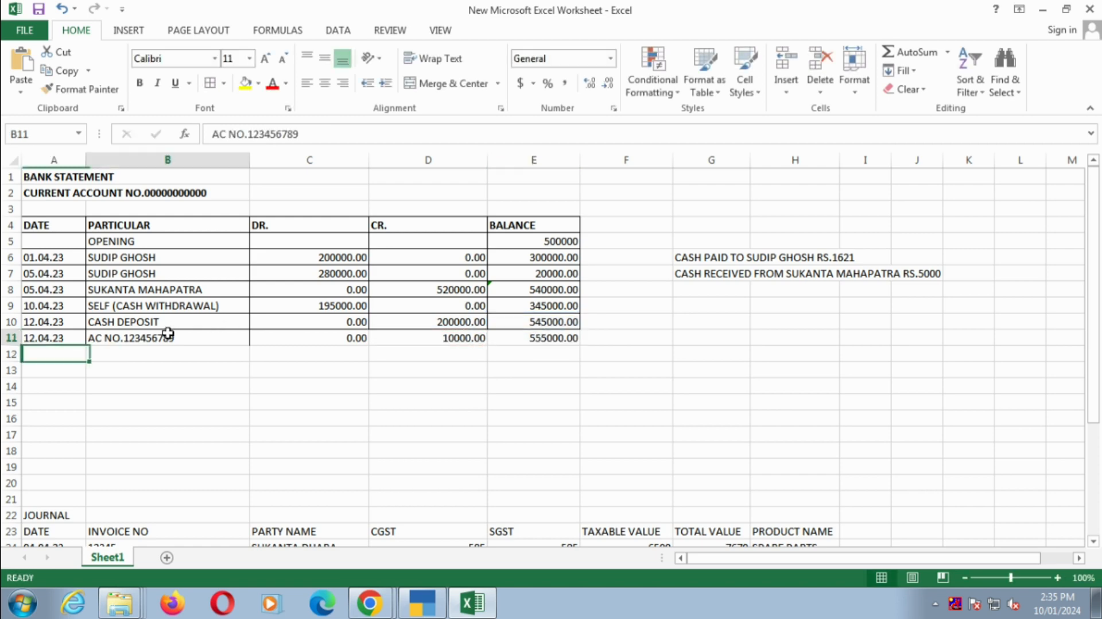
pyautogui.hotkey('alt', 'Tab')
pyautogui.press('Up')
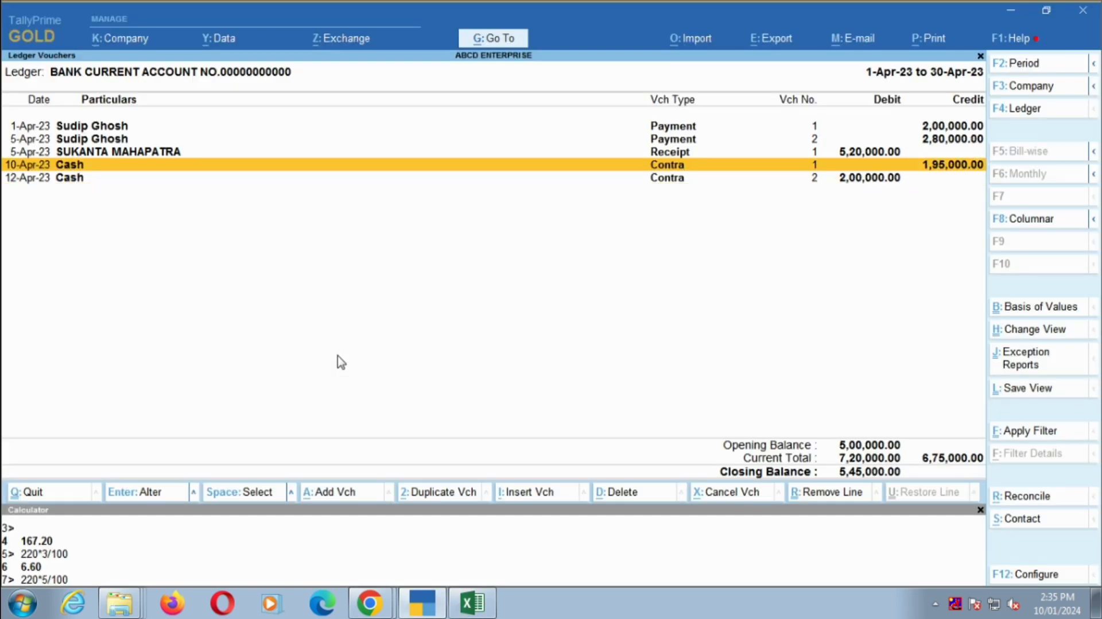
pyautogui.press('Down')
pyautogui.hotkey('alt', '2')
pyautogui.hotkey('alt', 'Tab')
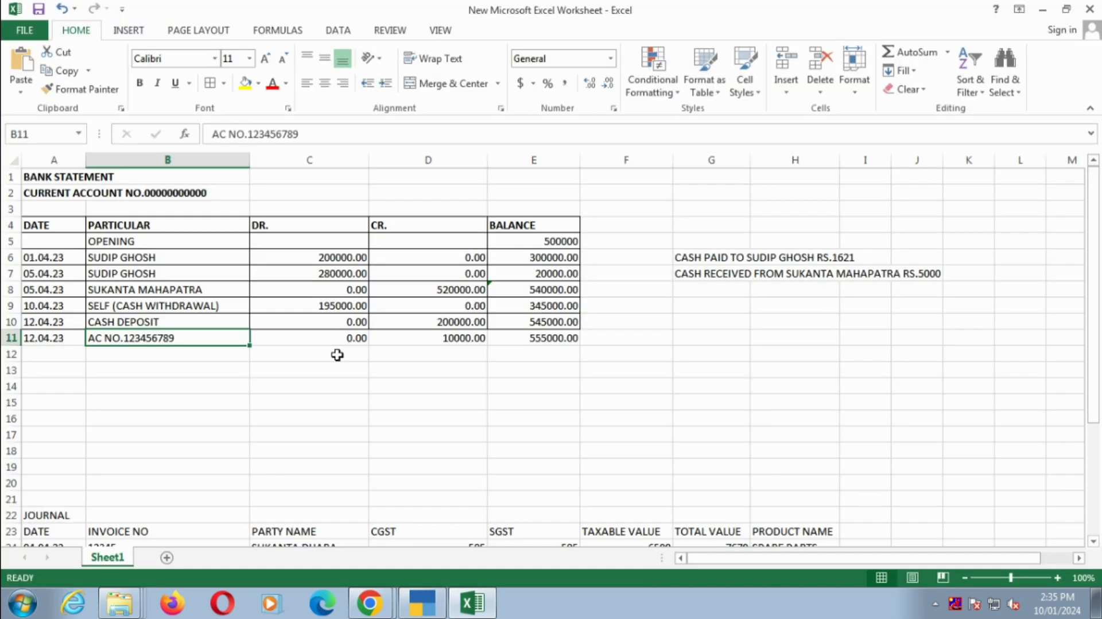
pyautogui.hotkey('alt', 'Tab')
pyautogui.press('Return')
pyautogui.press('Return')
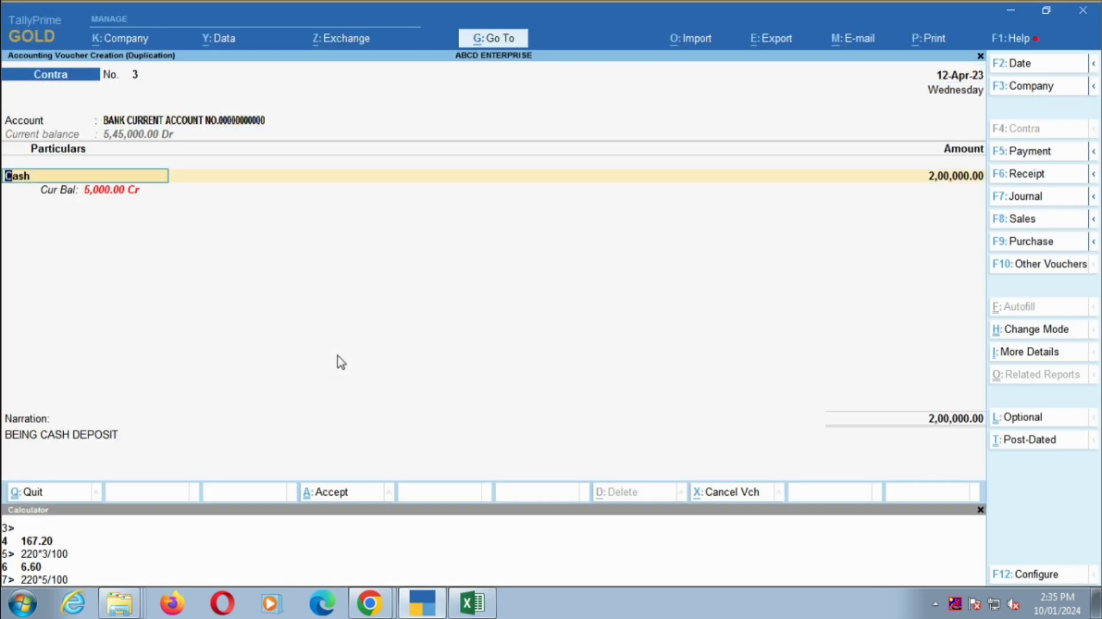
# - Start a new ledger for the contra's particulars, and copy the account text from cell B11 in Excel
pyautogui.hotkey('alt', 'c')
pyautogui.hotkey('alt', 'Tab')
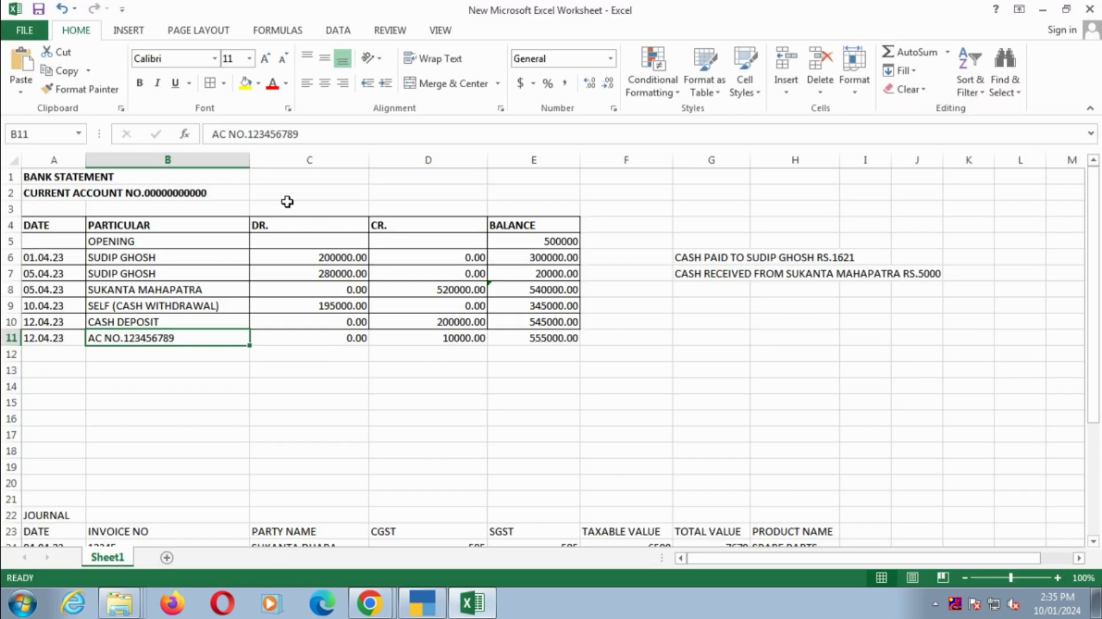
pyautogui.doubleClick(275, 138)
pyautogui.click(277, 136)
pyautogui.moveTo(308, 135); pyautogui.dragTo(200, 143)
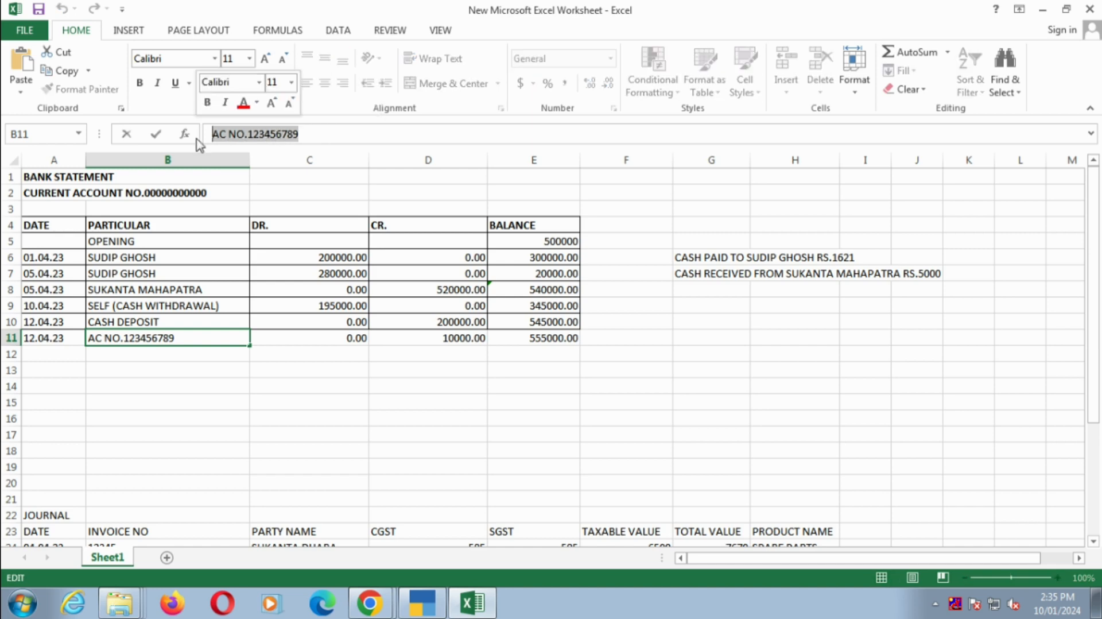
pyautogui.hotkey('alt', 'Tab')
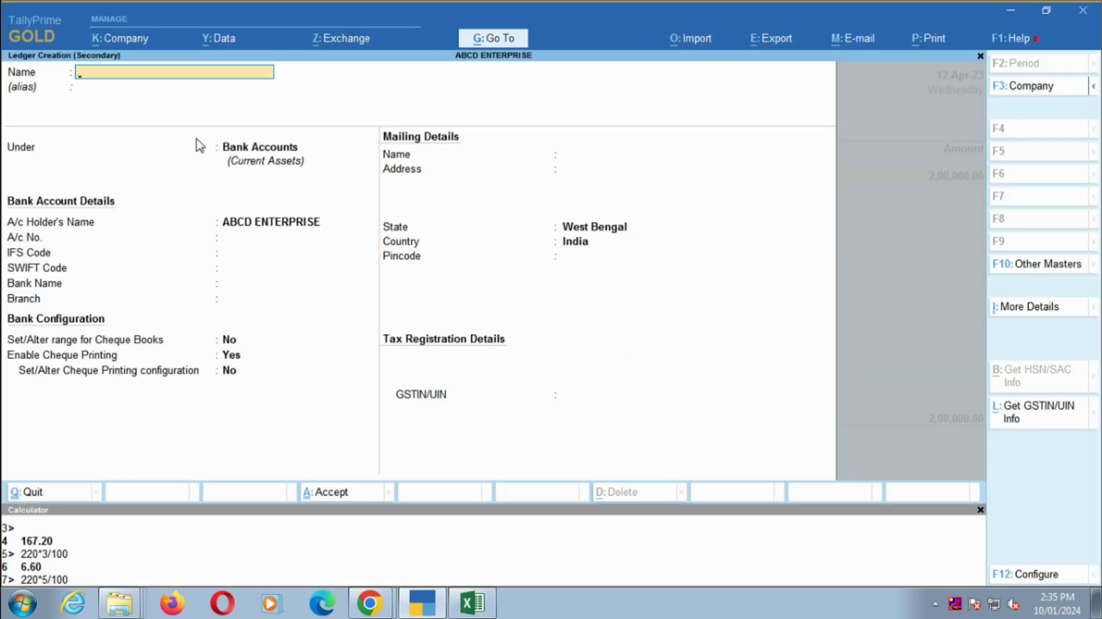
# - Name the new Bank Accounts ledger with the copied account text, leave its bank name Not Applicable, and accept it
pyautogui.hotkey('ctrl', 'alt', 'v')
pyautogui.press('Return')
pyautogui.press('Return')
pyautogui.press('Return')
pyautogui.press('Return')
pyautogui.press('Return')
pyautogui.press('Return')
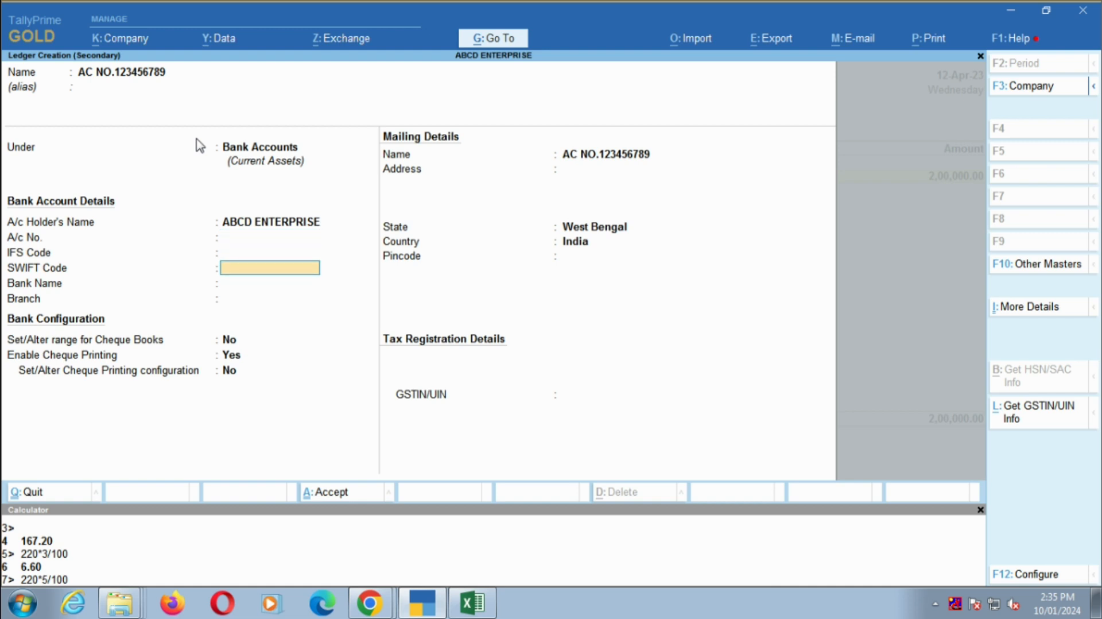
pyautogui.press('Return')
pyautogui.press('Return')
pyautogui.press('Return')
pyautogui.press('Return')
pyautogui.press('Return')
pyautogui.press('Return')
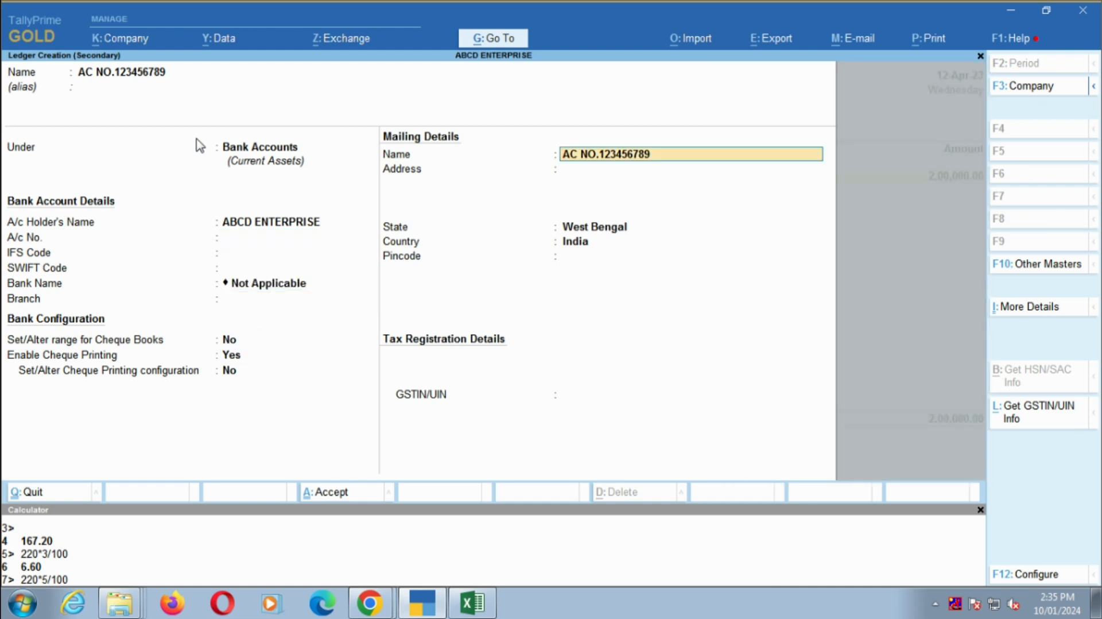
pyautogui.press('Return')
pyautogui.press('Return')
pyautogui.press('Return')
pyautogui.press('Return')
pyautogui.press('Return')
pyautogui.press('Return')
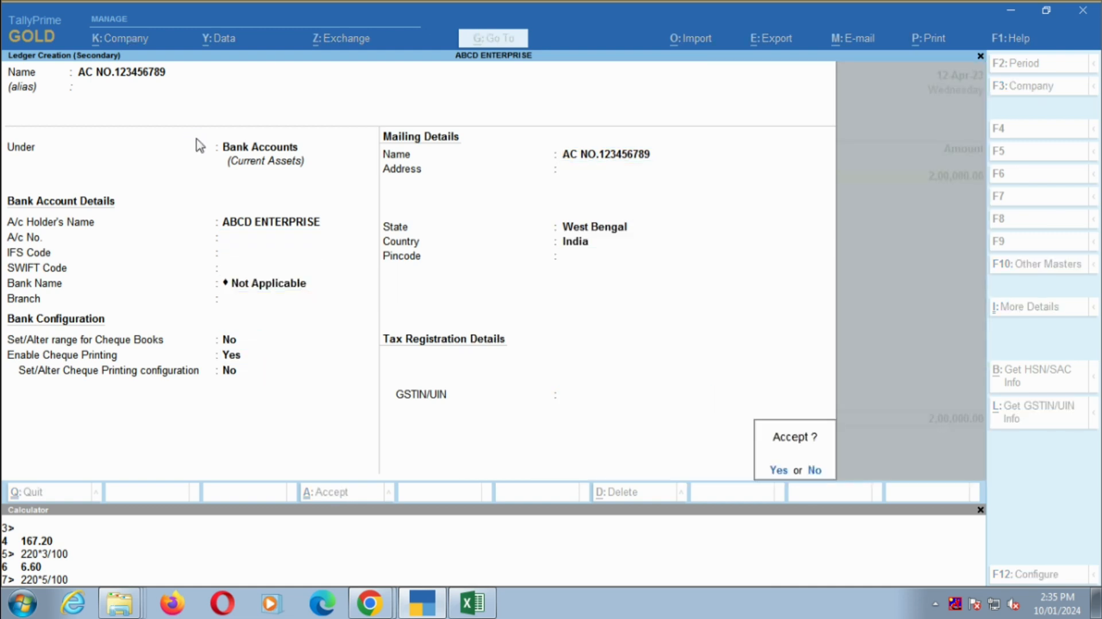
pyautogui.press('Return')
# - Check the transfer on the Excel statement, and set the contra's amount to 10000 against the new bank account in TallyPrime
pyautogui.hotkey('alt', 'Tab')
pyautogui.hotkey('alt', 'Tab')
pyautogui.write('1')
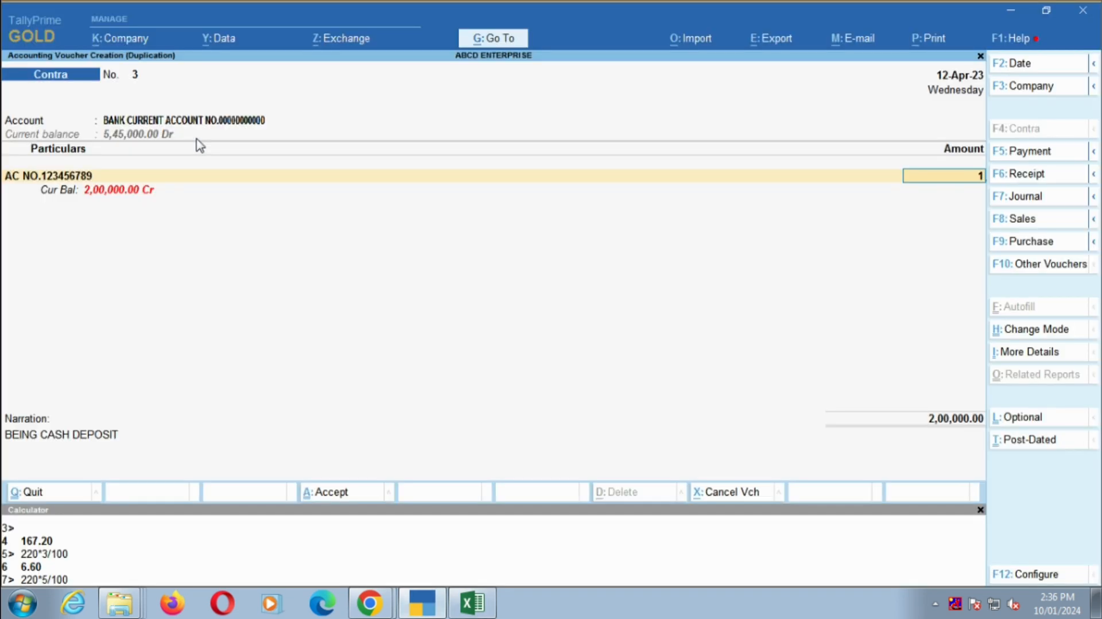
pyautogui.write('0000')
pyautogui.press('Return')
pyautogui.press('Return')
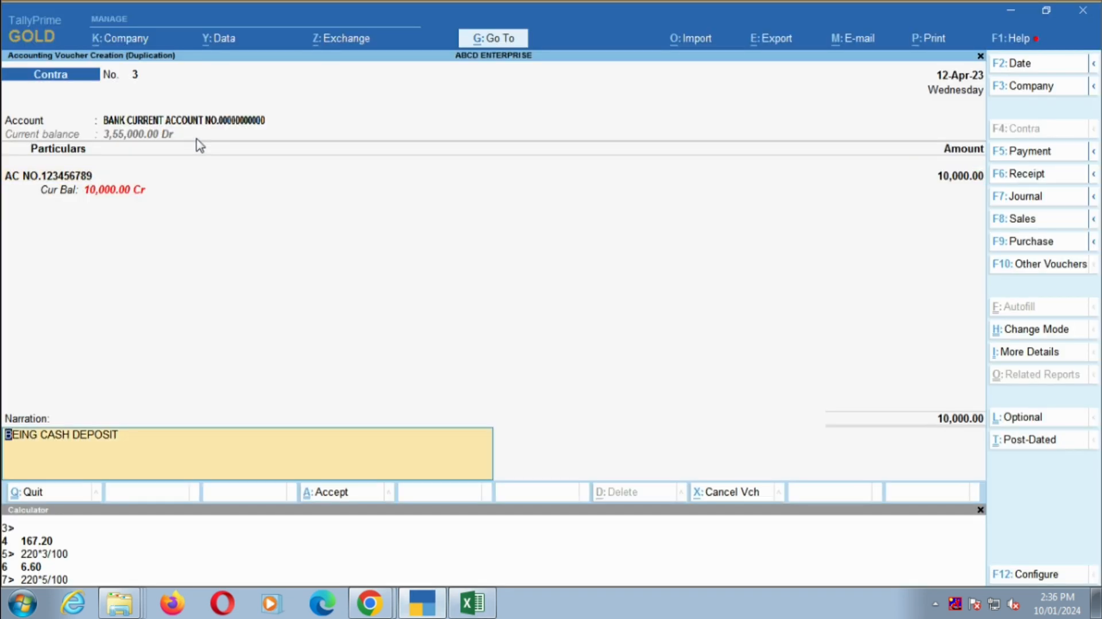
# - Change the narration to "BEING AMOUNT TRANSFER" and accept the contra voucher
pyautogui.press('BackSpace')
pyautogui.press('BackSpace')
pyautogui.press('BackSpace')
pyautogui.press('BackSpace')
pyautogui.press('BackSpace')
pyautogui.press('BackSpace')
pyautogui.press('BackSpace')
pyautogui.press('BackSpace')
pyautogui.press('BackSpace')
pyautogui.press('BackSpace')
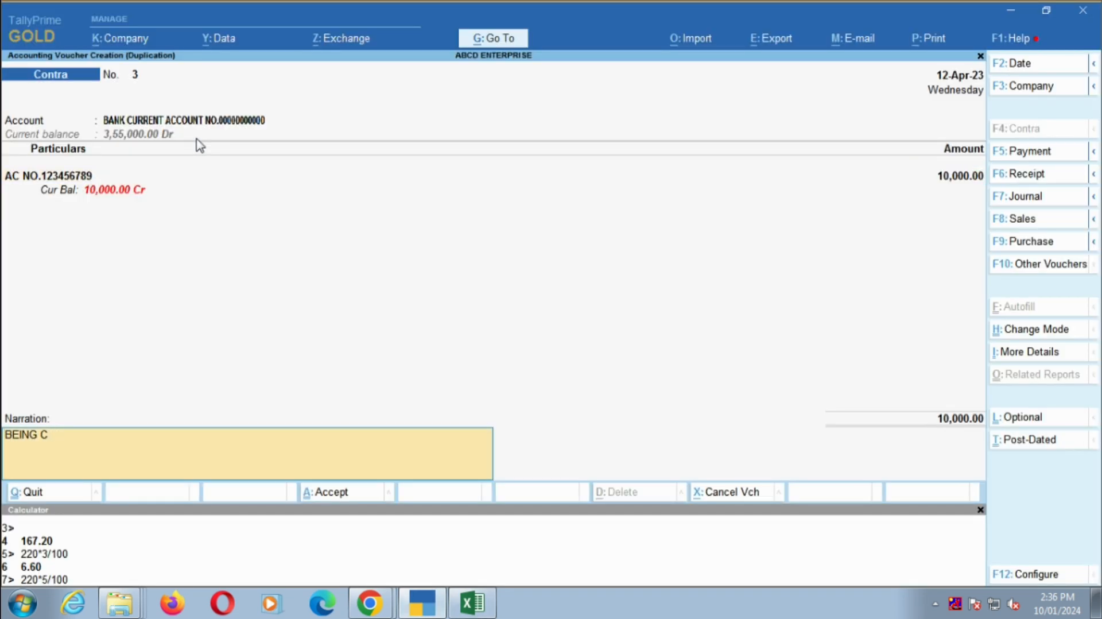
pyautogui.write('AMOUNT TRANSFER')
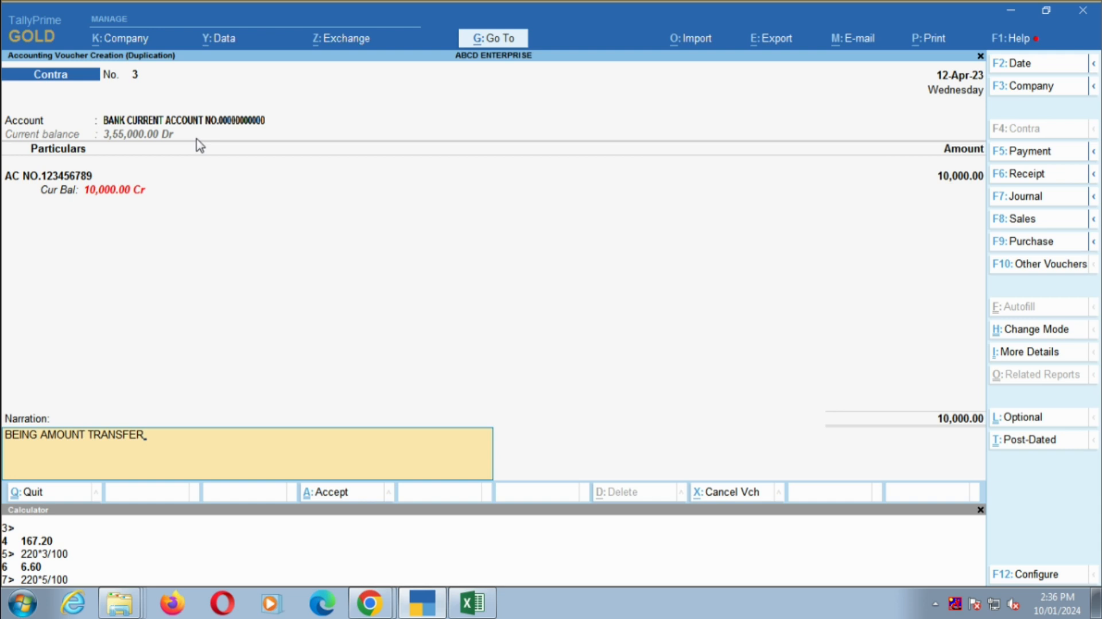
pyautogui.press('Return')
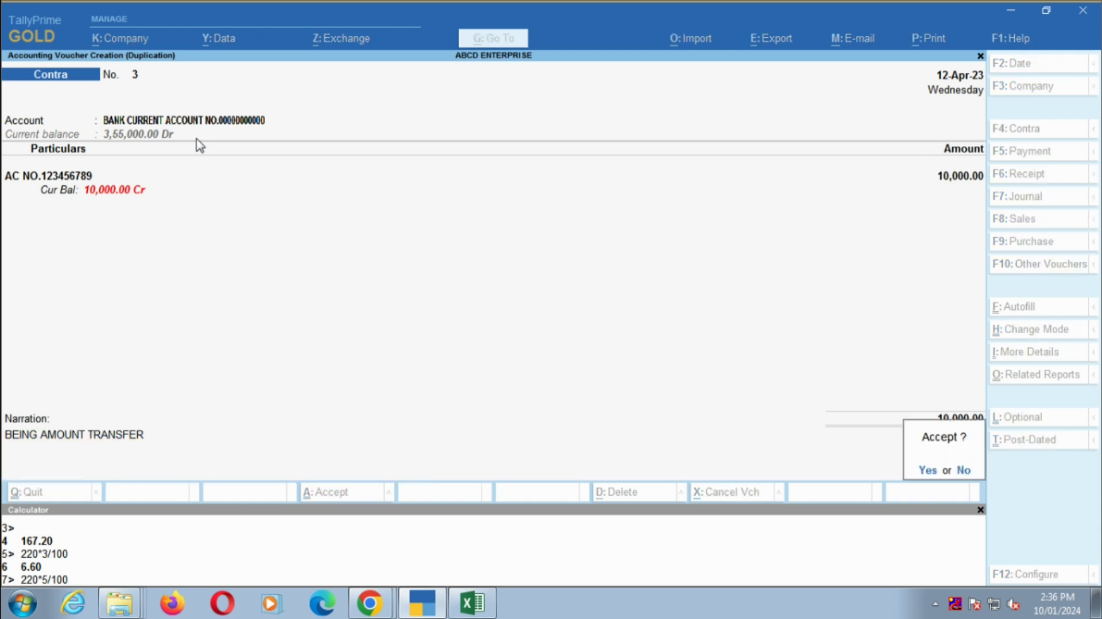
pyautogui.press('Return')
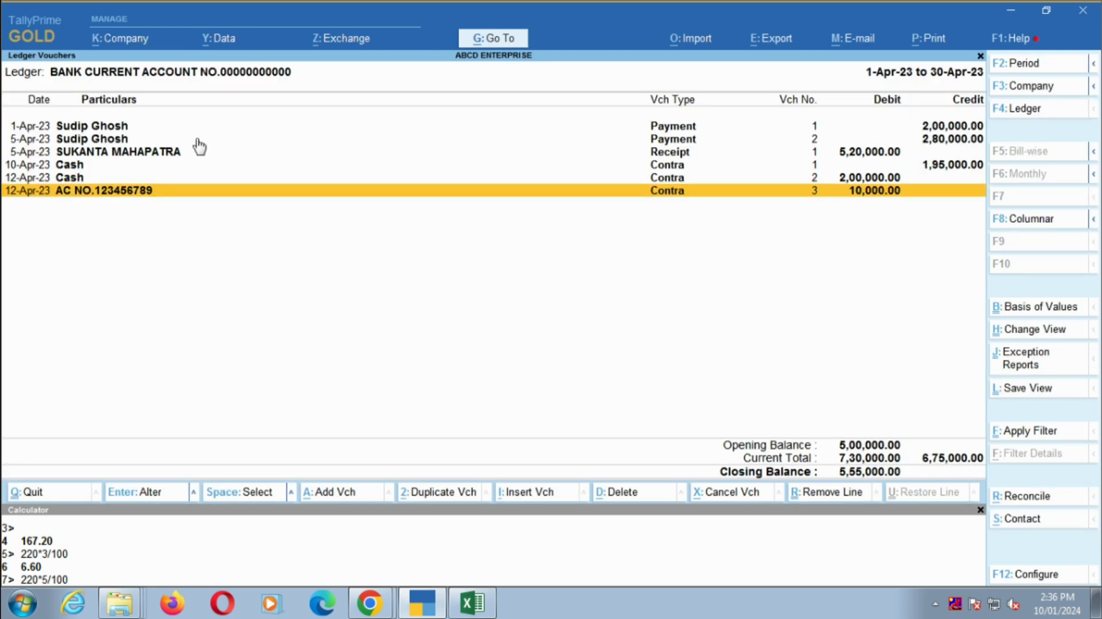
# - Check the row 11 balance and the cash payment and receipt notes on the Excel statement
pyautogui.hotkey('alt', 'Tab')
pyautogui.click(560, 337)
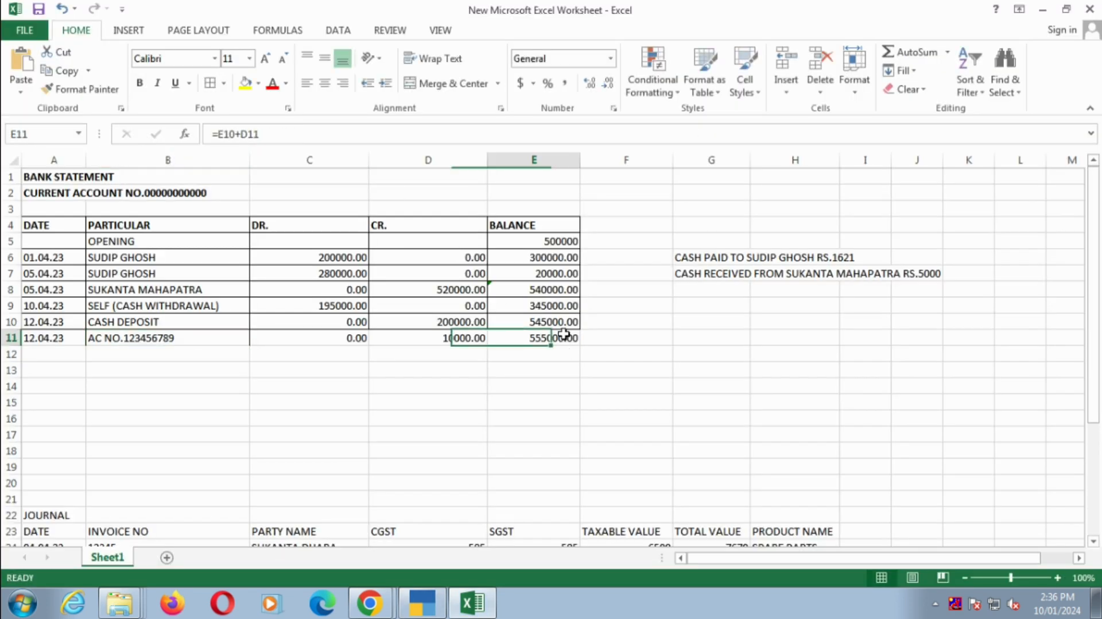
pyautogui.moveTo(662, 237); pyautogui.dragTo(977, 290)
pyautogui.click(712, 261)
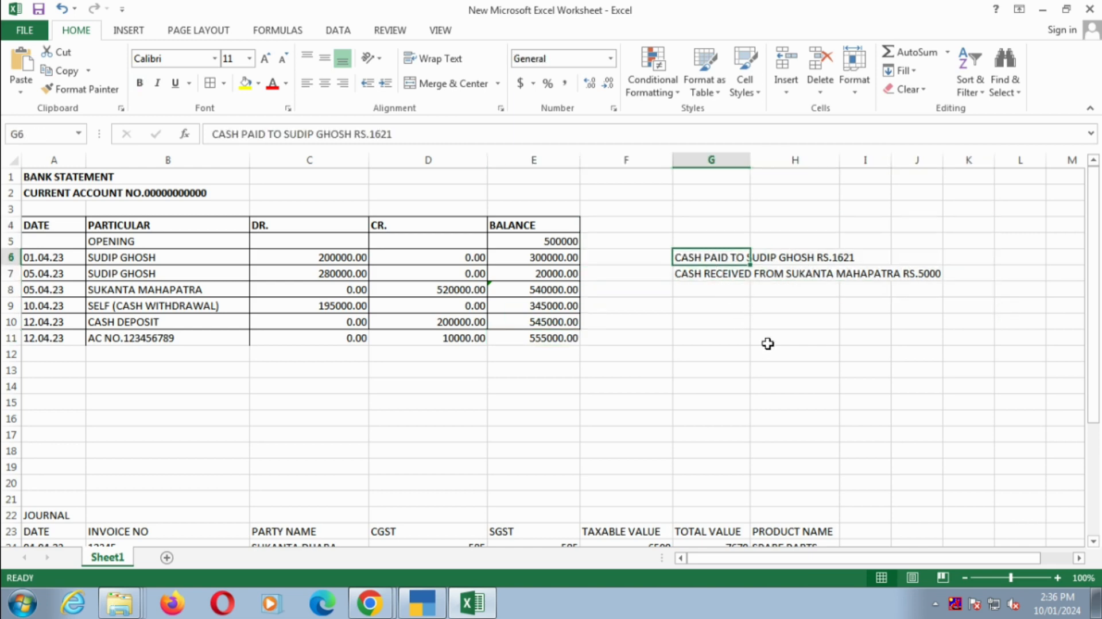
# - Switch to TallyPrime and duplicate the 5-Apr-23 bank payment voucher of 2,80,000
pyautogui.hotkey('alt', 'Tab')
pyautogui.press('Up')
pyautogui.press('Up')
pyautogui.press('Up')
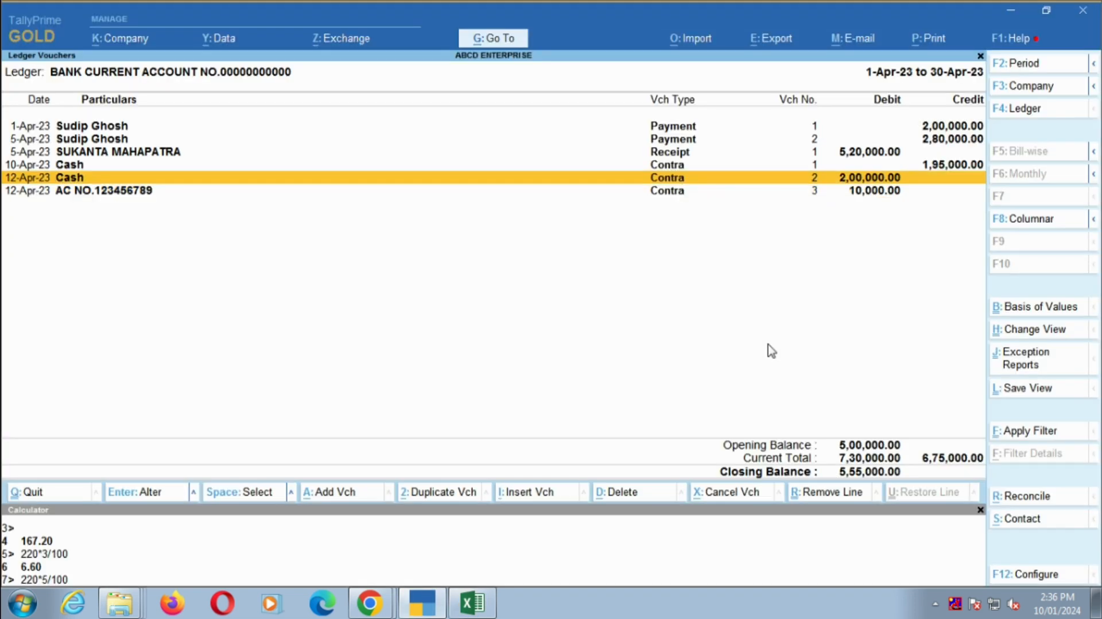
pyautogui.press('Up')
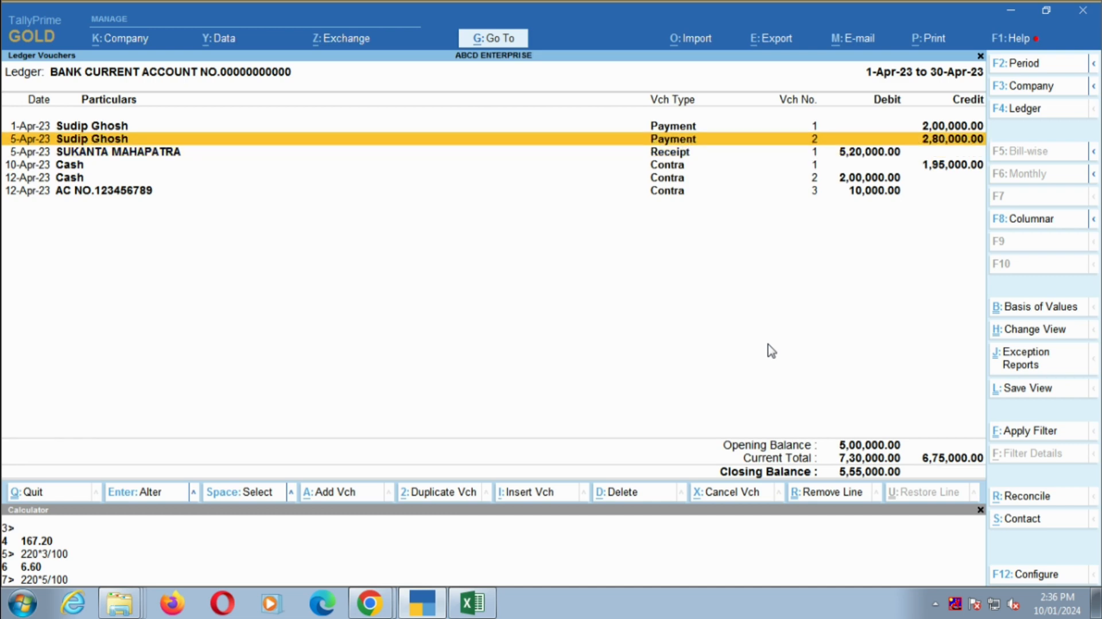
pyautogui.hotkey('alt', '2')
# - In the Excel statement, enter the date 05.04.23 in F6 beside the cash payment note and fill it down to F7
pyautogui.hotkey('alt', 'Tab')
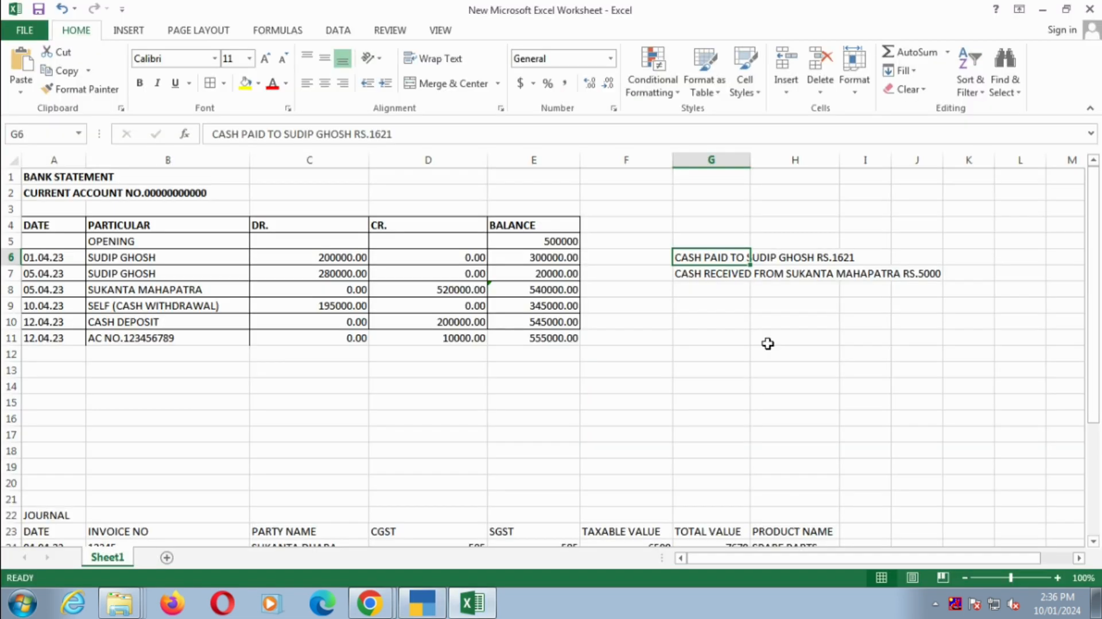
pyautogui.click(660, 252)
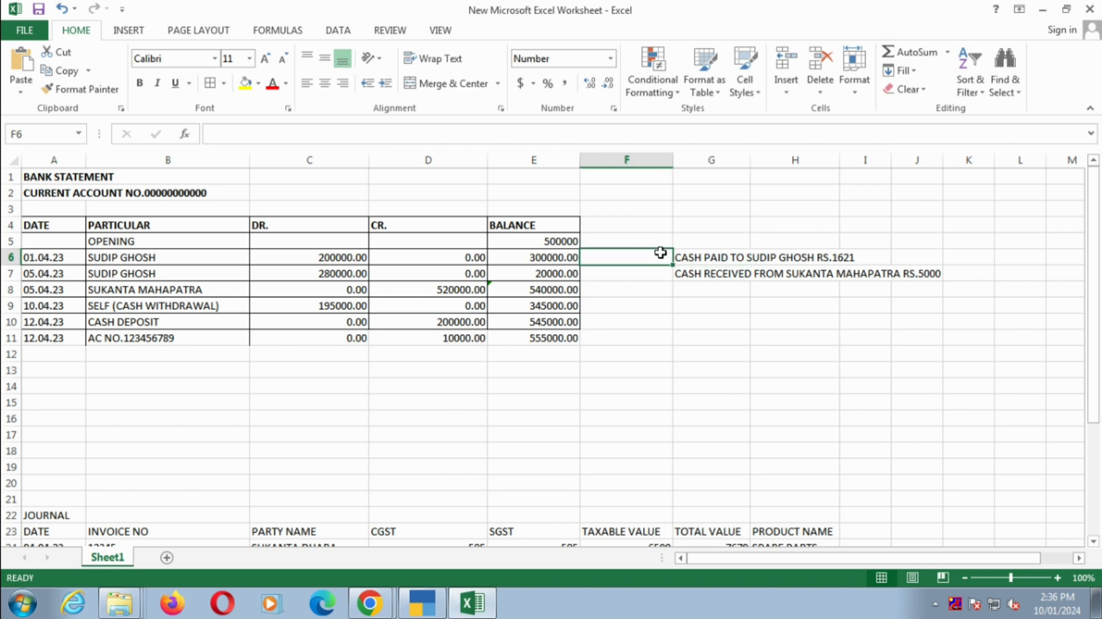
pyautogui.write('05.042')
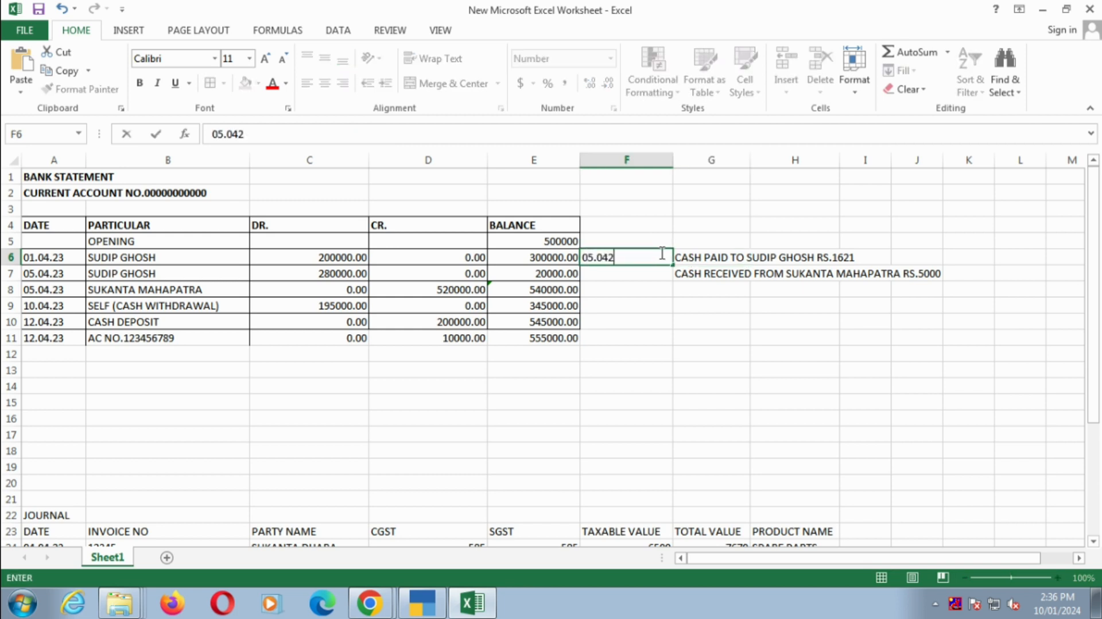
pyautogui.press('BackSpace')
pyautogui.write('.23')
pyautogui.press('Return')
pyautogui.click(660, 253)
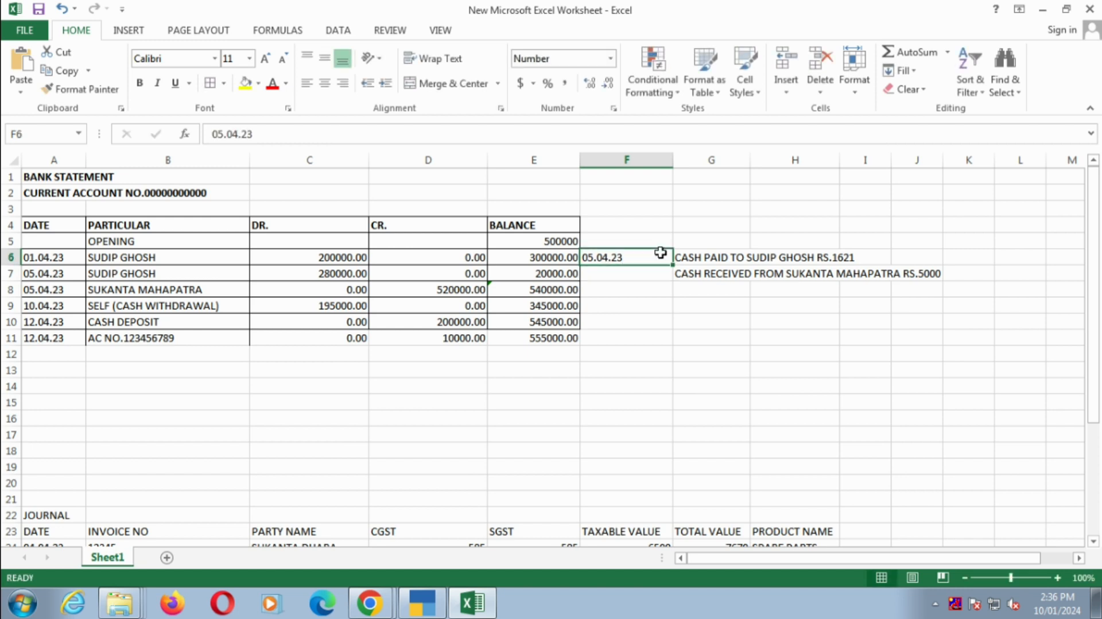
pyautogui.moveTo(672, 264); pyautogui.dragTo(670, 295)
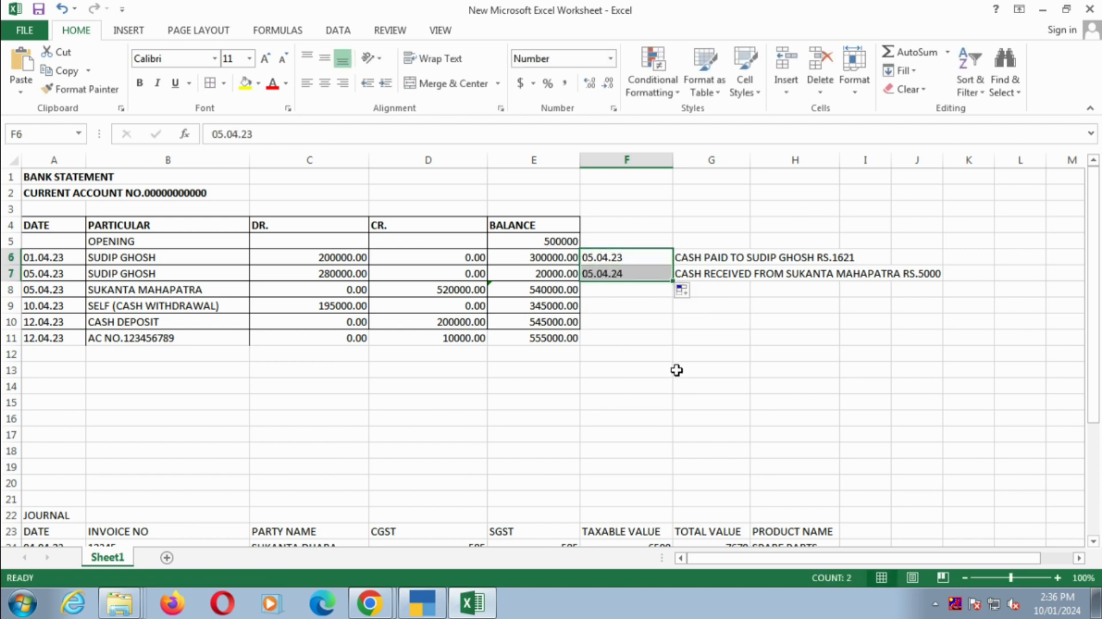
# - Return to the duplicated payment in TallyPrime, keep its date, and change its account to Cash
pyautogui.hotkey('alt', 'Tab')
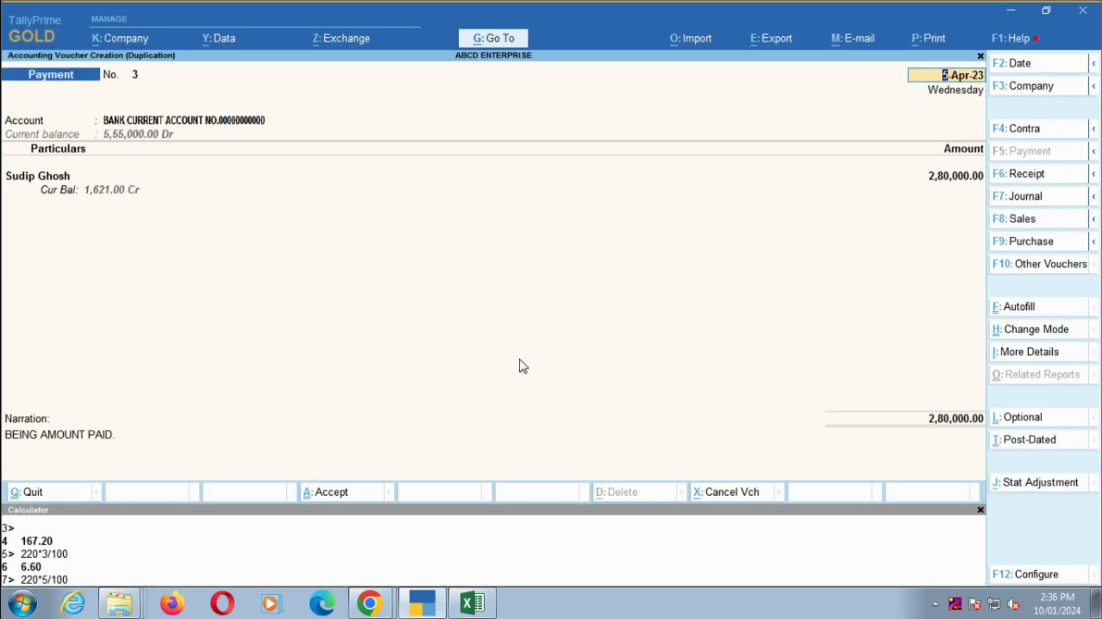
pyautogui.press('Return')
pyautogui.write('CAS')
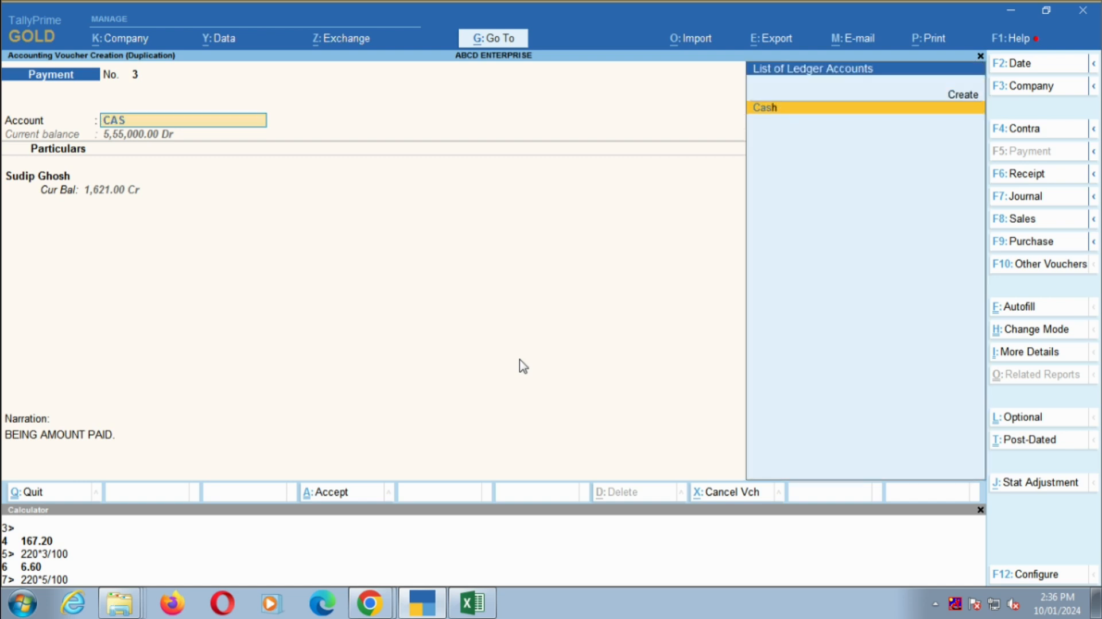
pyautogui.press('Return')
pyautogui.hotkey('alt', 'Tab')
# - Keep the same party, set the cash payment's amount to 1621, and check it against the cash payment note in Excel
pyautogui.hotkey('alt', 'Tab')
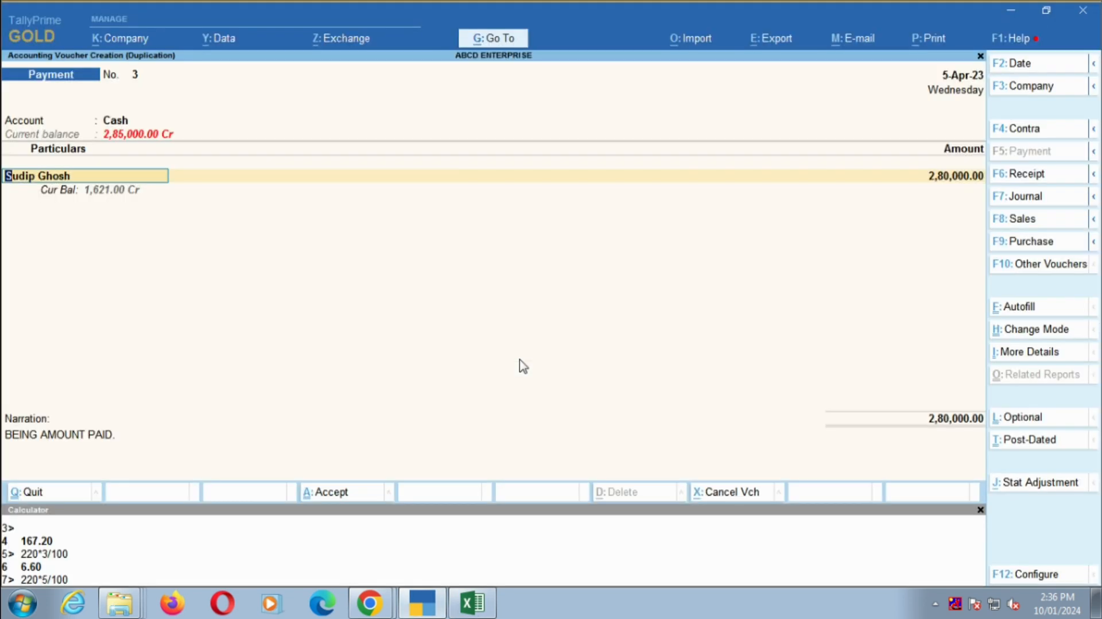
pyautogui.press('Return')
pyautogui.hotkey('alt', 'Tab')
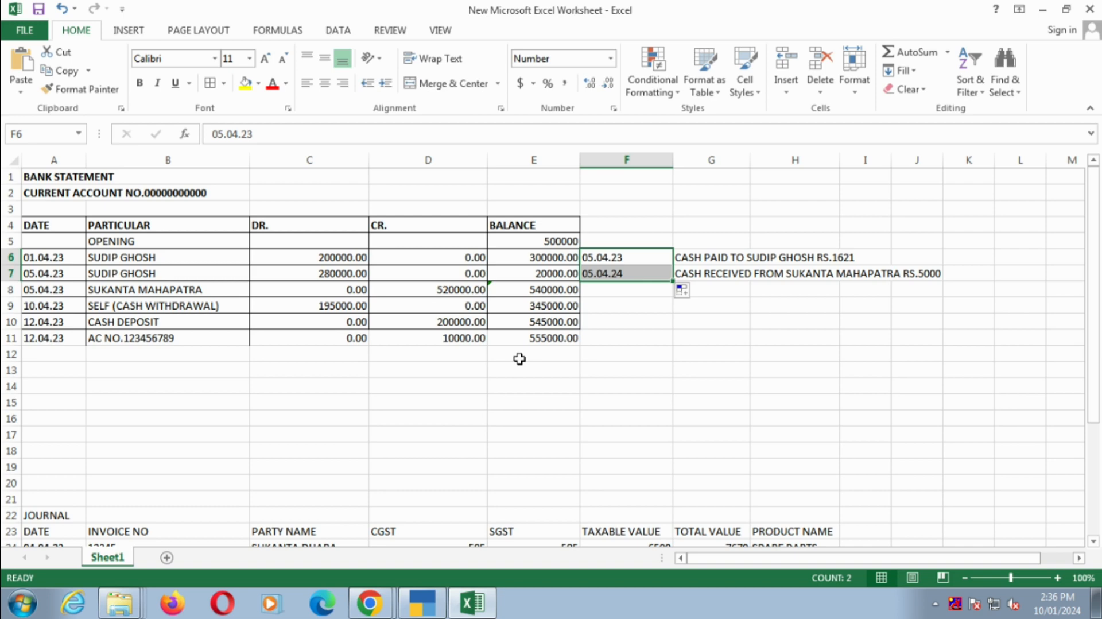
pyautogui.hotkey('alt', 'Tab')
pyautogui.write('1621')
pyautogui.hotkey('alt', 'Tab')
pyautogui.moveTo(615, 257); pyautogui.dragTo(853, 254)
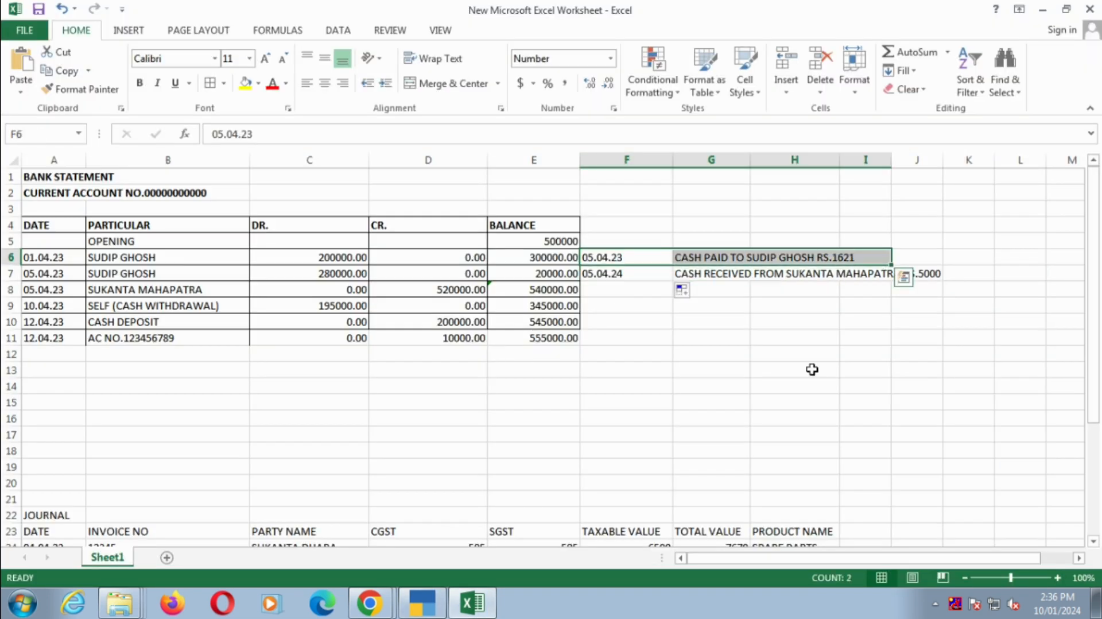
pyautogui.hotkey('alt', 'Tab')
pyautogui.press('Return')
pyautogui.press('Return')
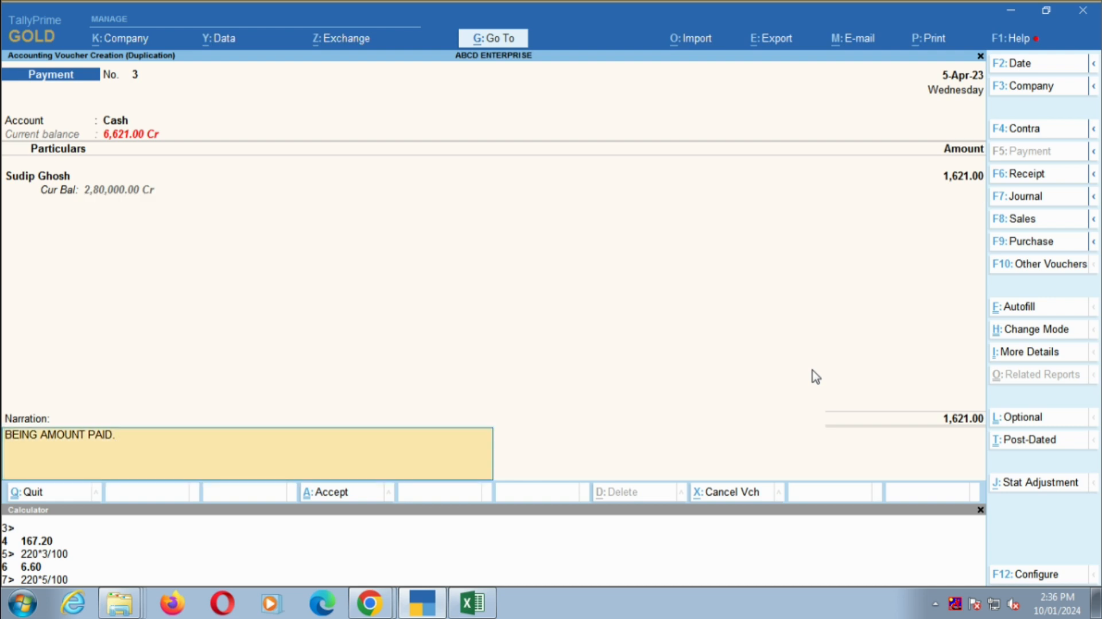
# - Change the narration to "BEING CASH PAID." and accept the payment voucher
pyautogui.press('BackSpace')
pyautogui.press('BackSpace')
pyautogui.press('BackSpace')
pyautogui.press('BackSpace')
pyautogui.press('BackSpace')
pyautogui.press('Delete')
pyautogui.write('CAS')
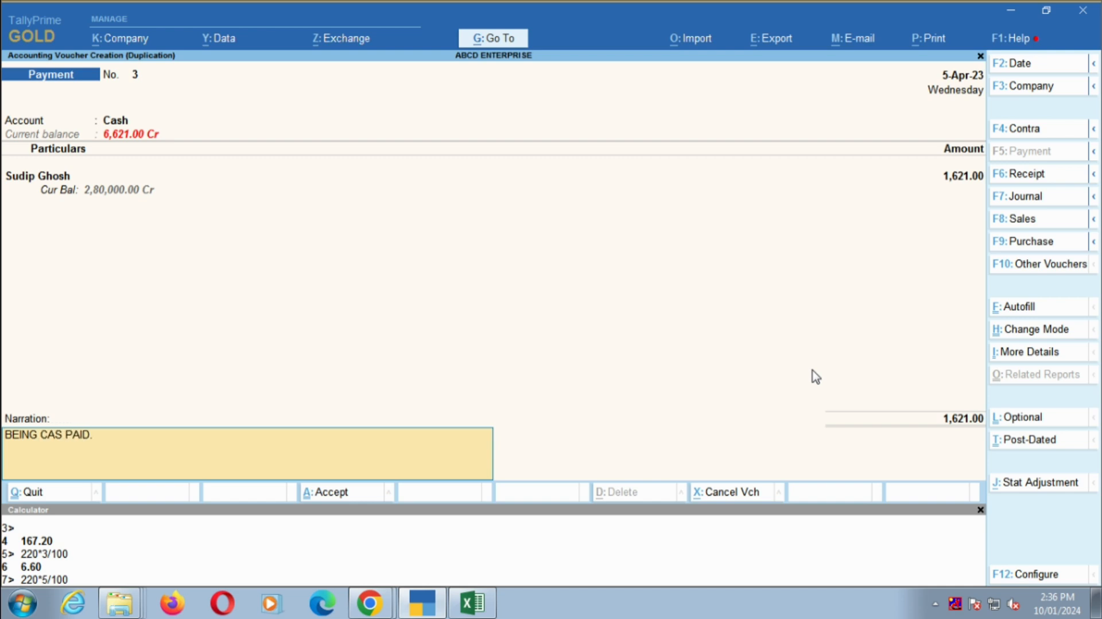
pyautogui.write('H')
pyautogui.press('Return')
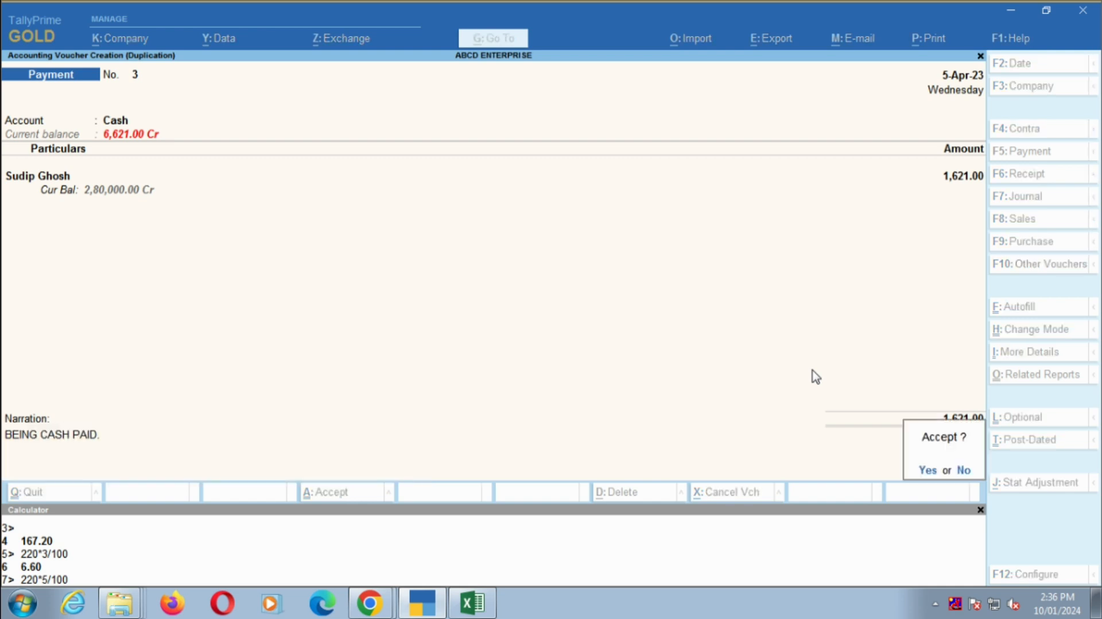
pyautogui.press('y')
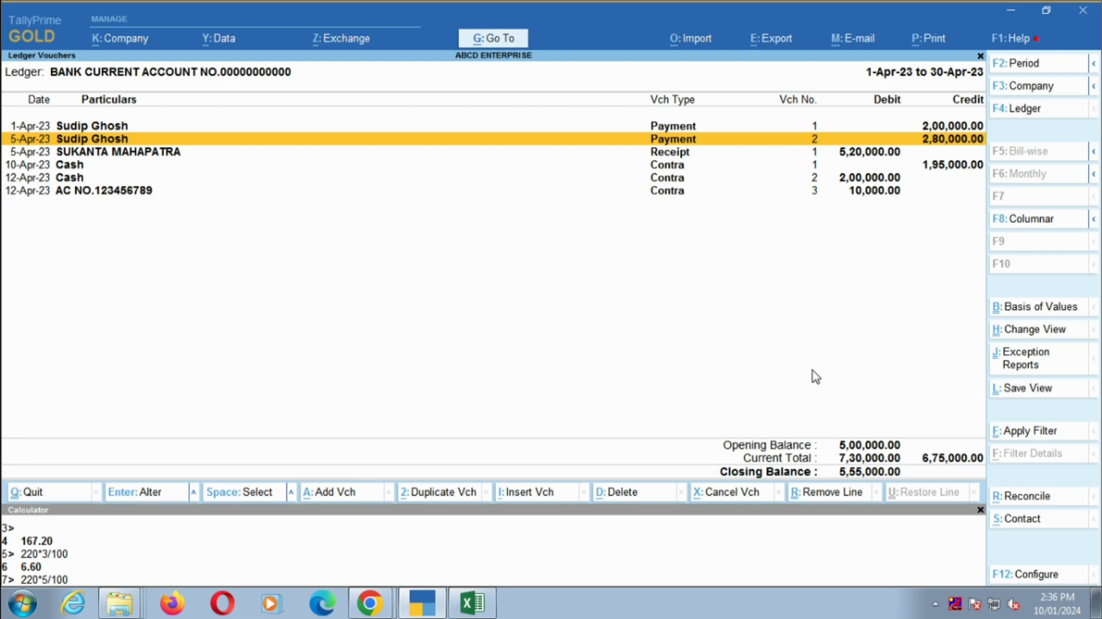
# - Return to the balance sheet and examine the Cash ledger's April vouchers under Cash-in-Hand
pyautogui.press('Escape')
pyautogui.press('Escape')
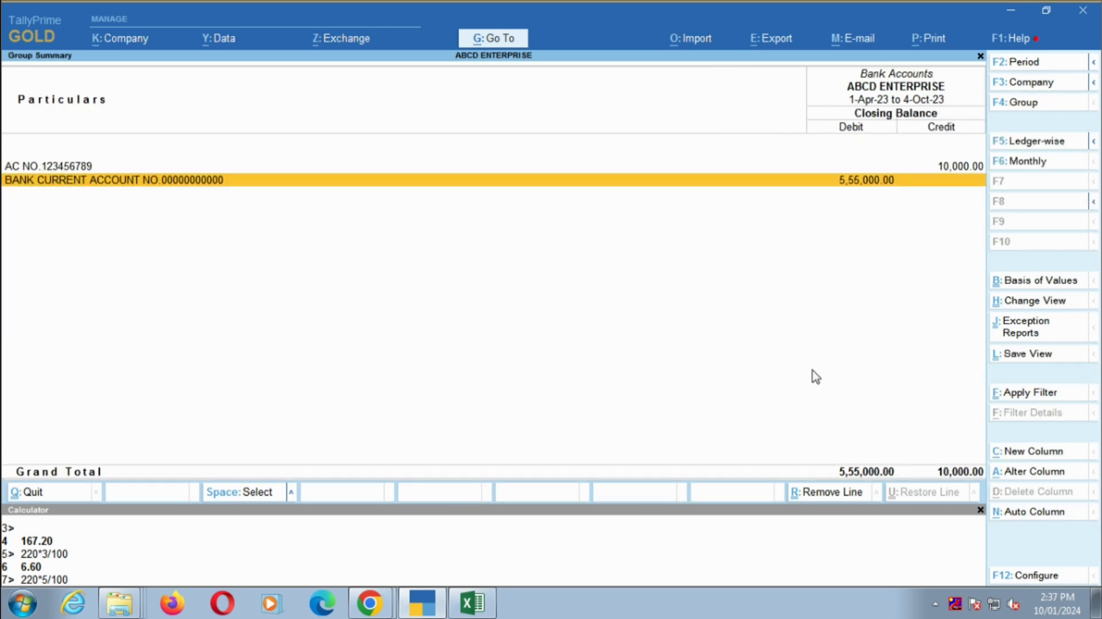
pyautogui.press('Escape')
pyautogui.press('Down')
pyautogui.press('Down')
pyautogui.press('Return')
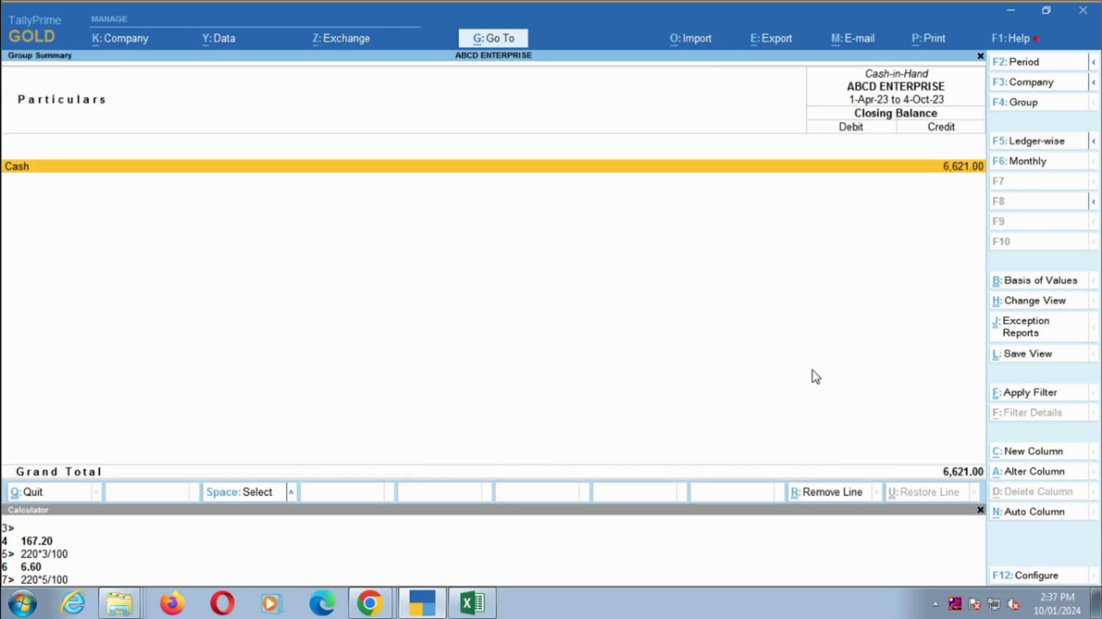
pyautogui.press('Return')
pyautogui.press('Up')
pyautogui.press('Up')
pyautogui.press('Up')
pyautogui.press('Up')
pyautogui.press('Up')
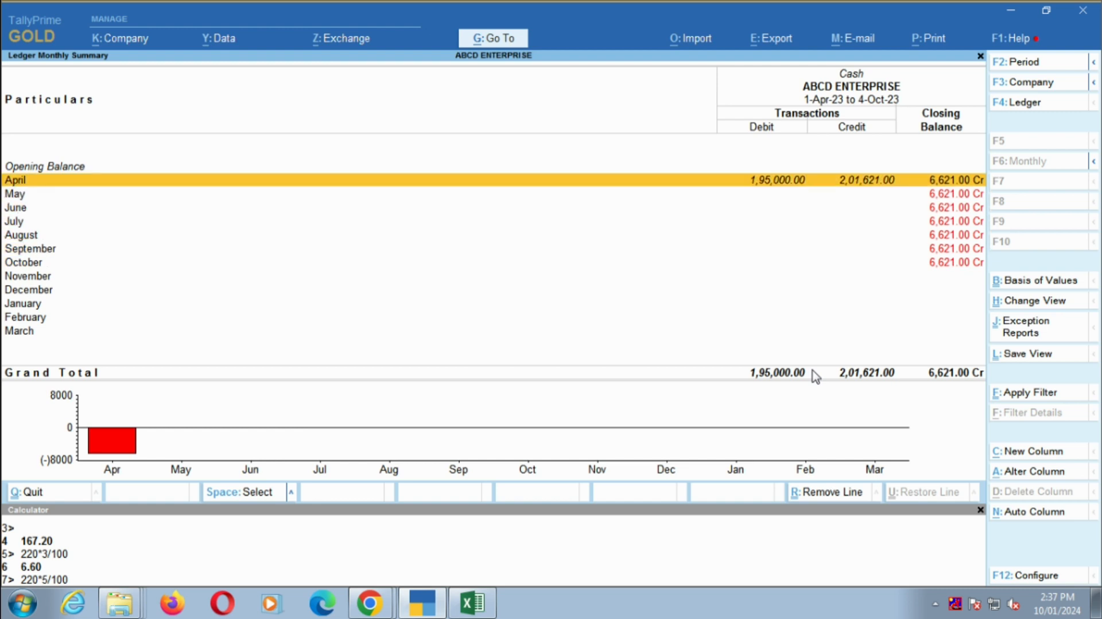
pyautogui.press('Return')
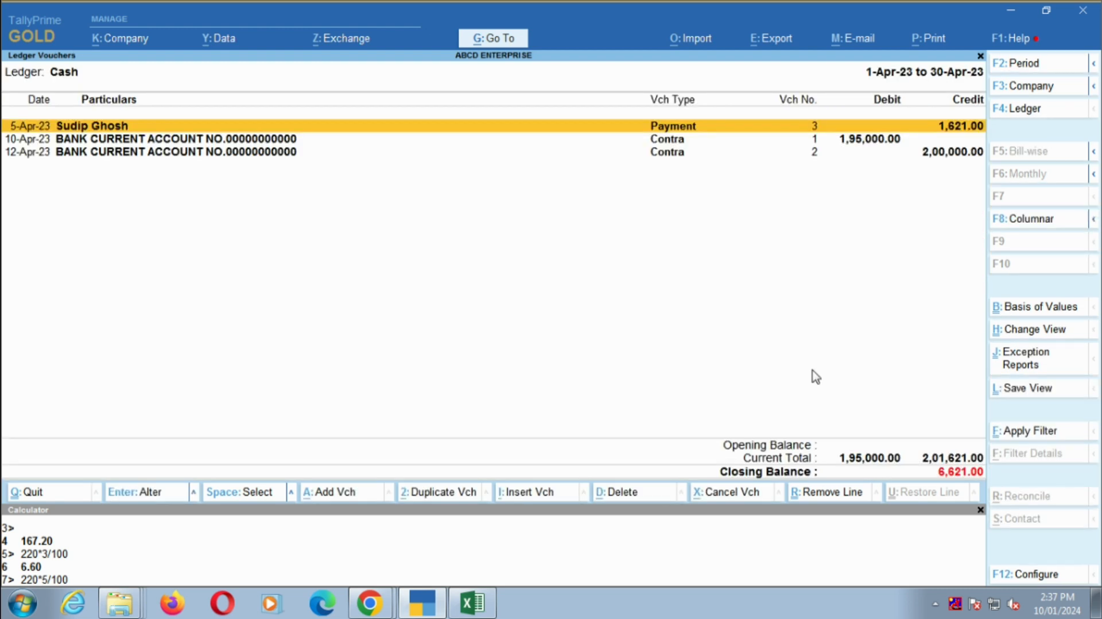
# - Go back to the balance sheet and examine the bank current account's April vouchers under Bank Accounts
pyautogui.press('Escape')
pyautogui.press('Escape')
pyautogui.press('Escape')
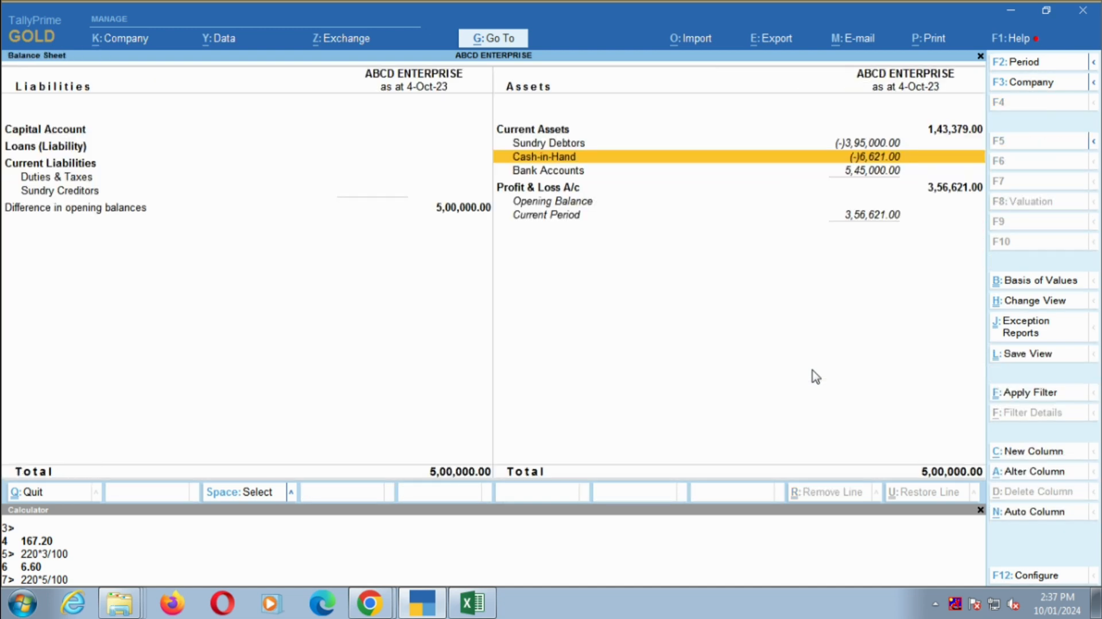
pyautogui.press('Down')
pyautogui.press('Return')
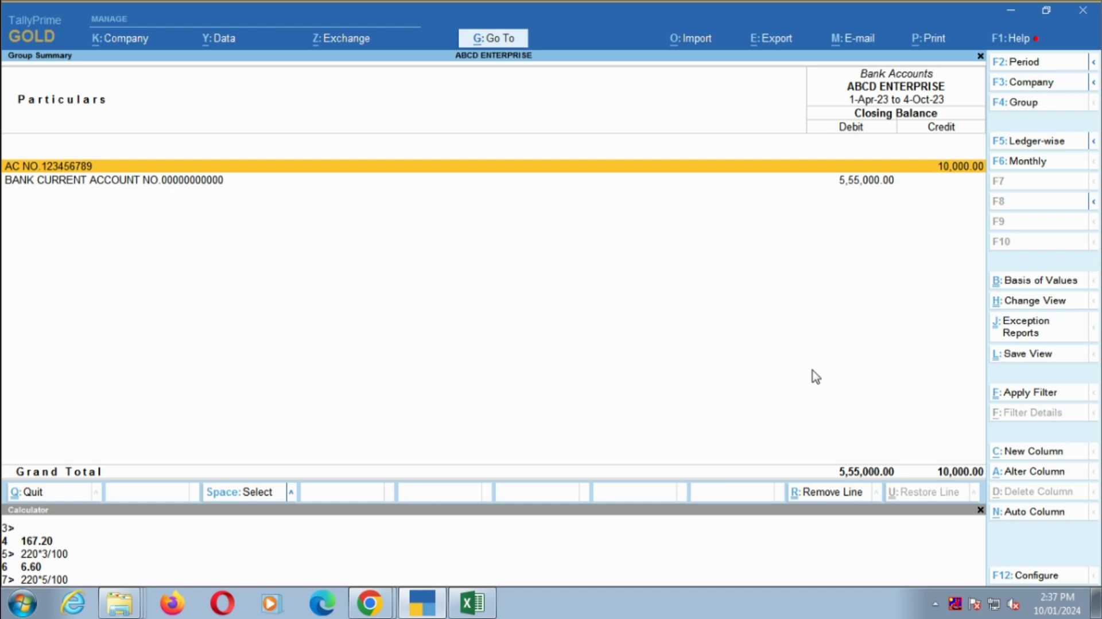
pyautogui.press('Down')
pyautogui.press('Return')
pyautogui.press('Up')
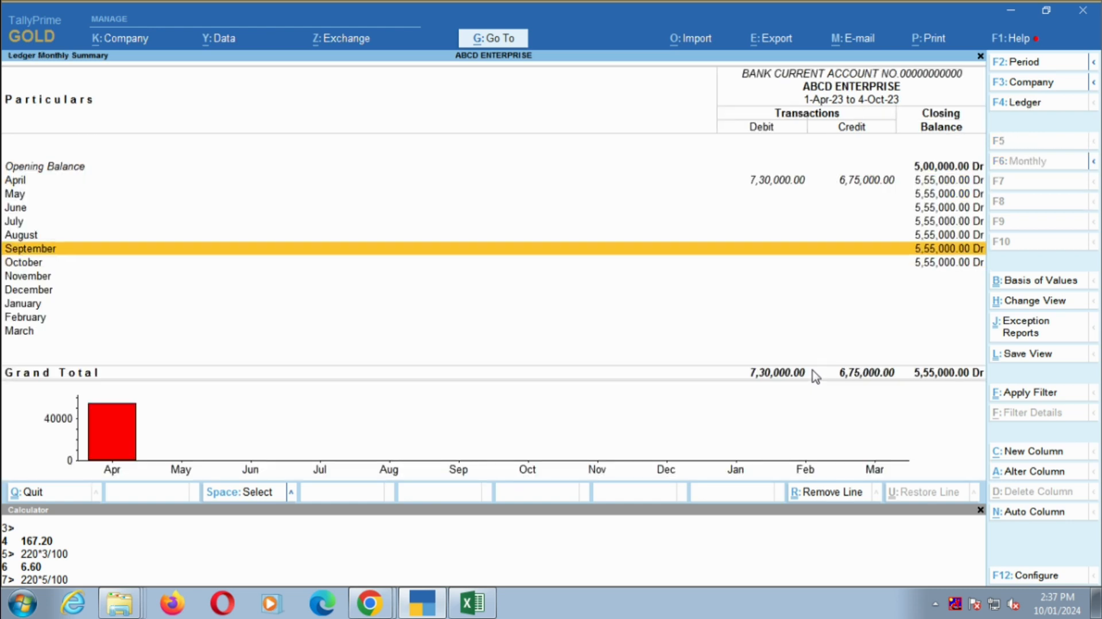
pyautogui.press('Up')
pyautogui.press('Up')
pyautogui.press('Up')
pyautogui.press('Up')
pyautogui.press('Up')
pyautogui.press('Return')
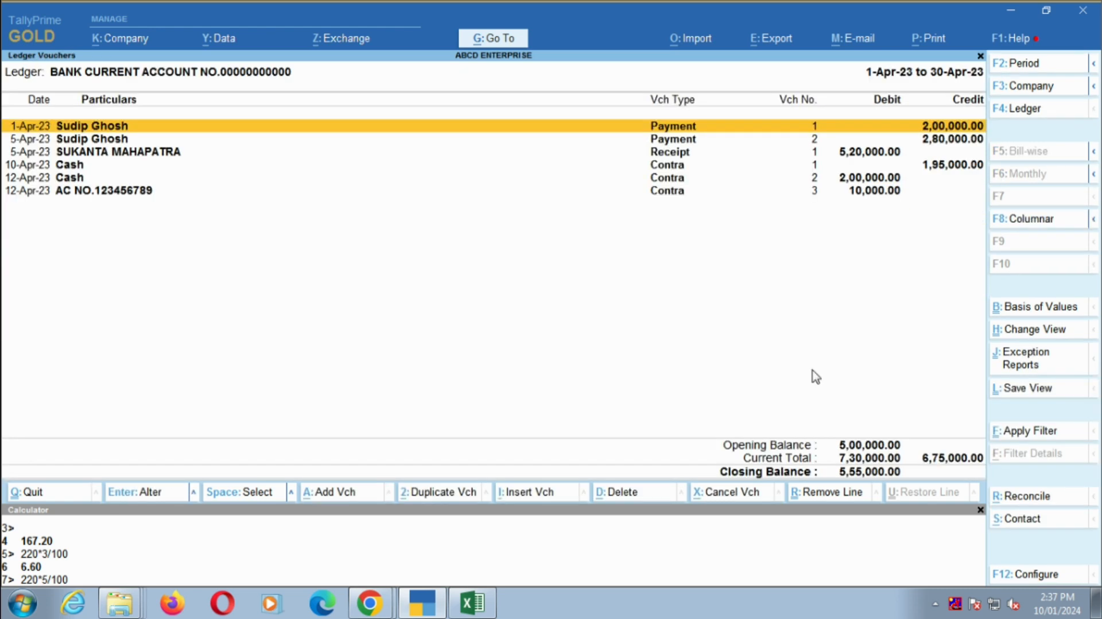
# - Examine the April contra voucher of the other bank account, and return to the Bank Accounts summary without changing it
pyautogui.press('Escape')
pyautogui.press('Escape')
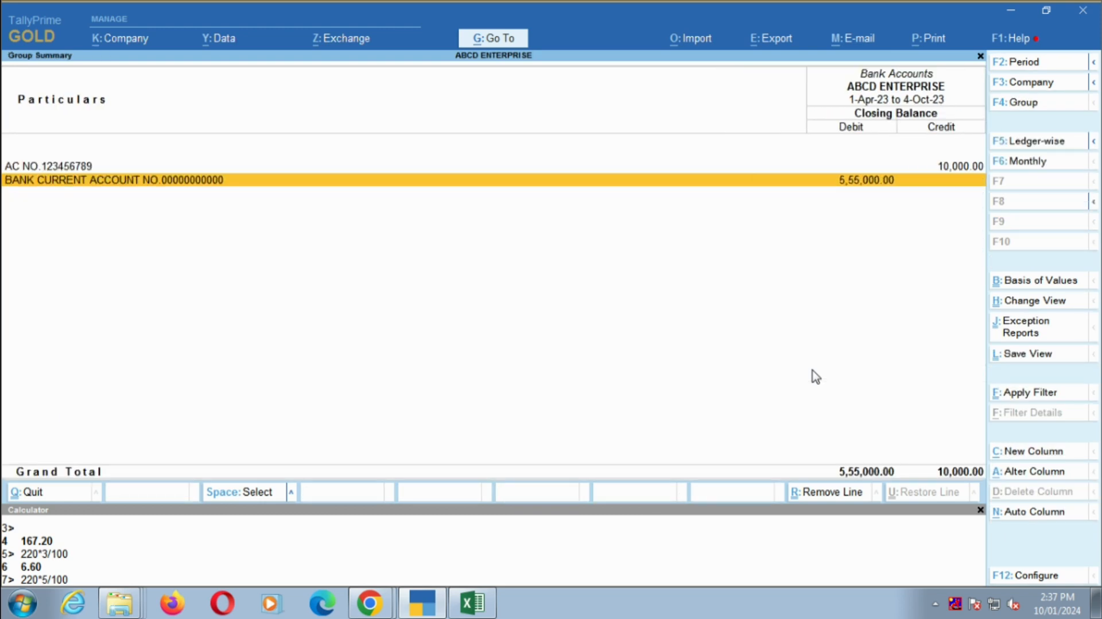
pyautogui.press('Up')
pyautogui.press('Return')
pyautogui.press('Up')
pyautogui.press('Up')
pyautogui.press('Up')
pyautogui.press('Up')
pyautogui.press('Up')
pyautogui.press('Up')
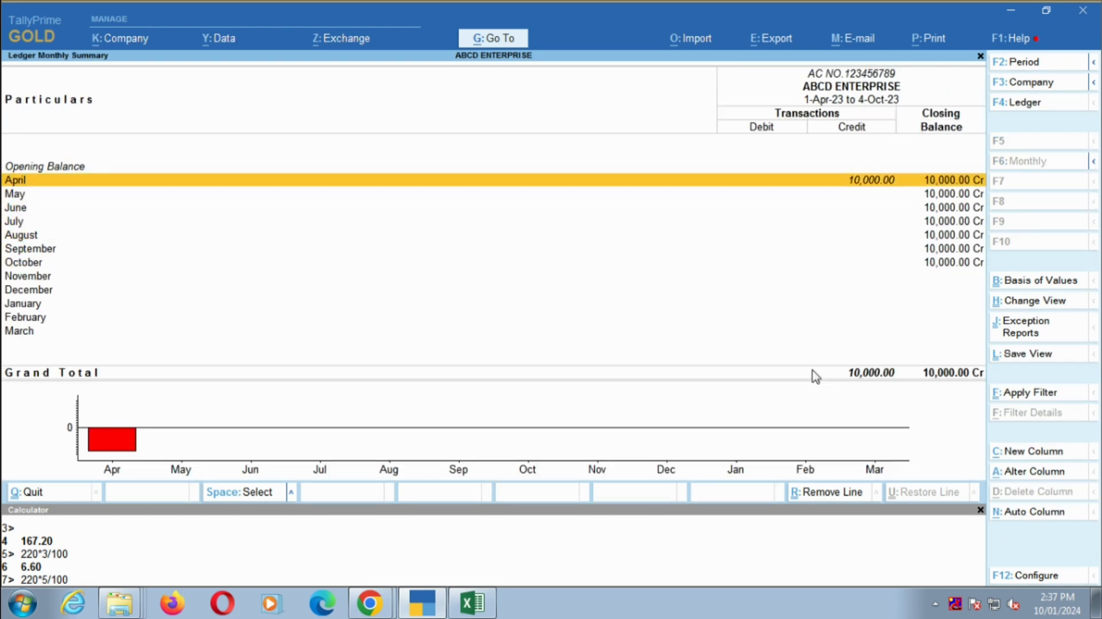
pyautogui.press('Return')
pyautogui.press('Return')
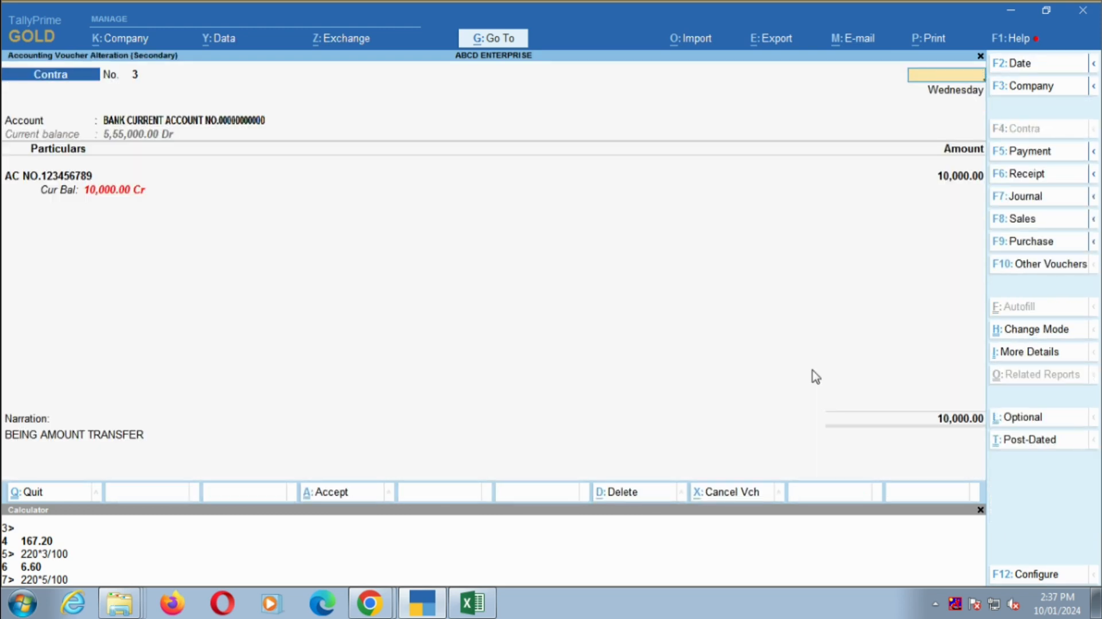
pyautogui.press('Escape')
pyautogui.press('y')
pyautogui.press('Escape')
pyautogui.press('Escape')
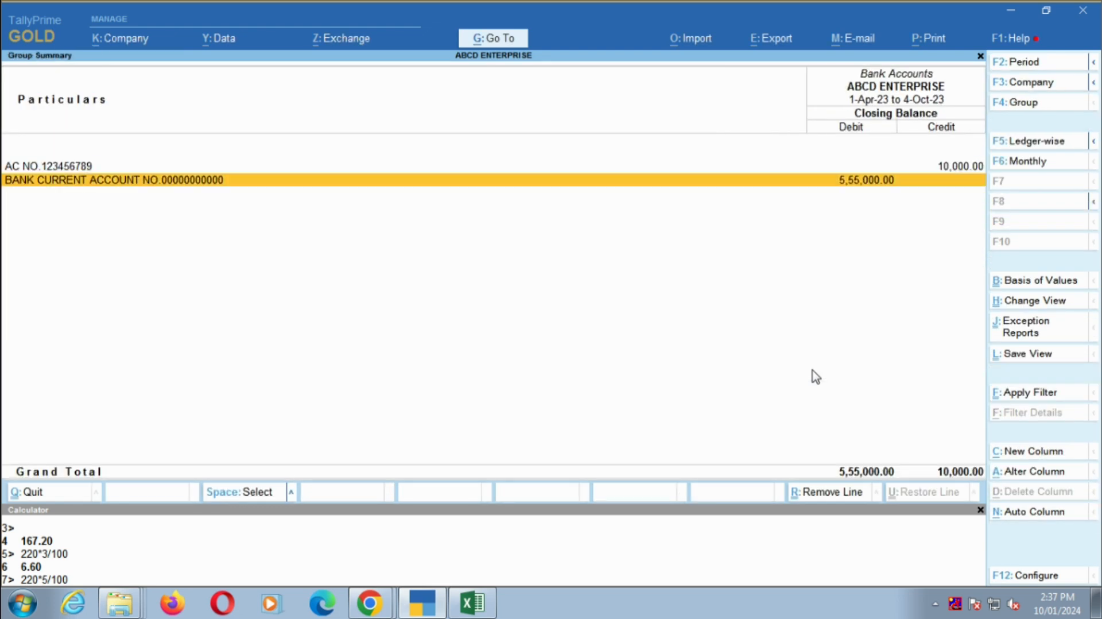
# - Reopen the bank current account's April vouchers and duplicate the 5-Apr-23 receipt voucher
pyautogui.press('Return')
pyautogui.press('Up')
pyautogui.press('Up')
pyautogui.press('Up')
pyautogui.press('Up')
pyautogui.press('Up')
pyautogui.press('Up')
pyautogui.press('Return')
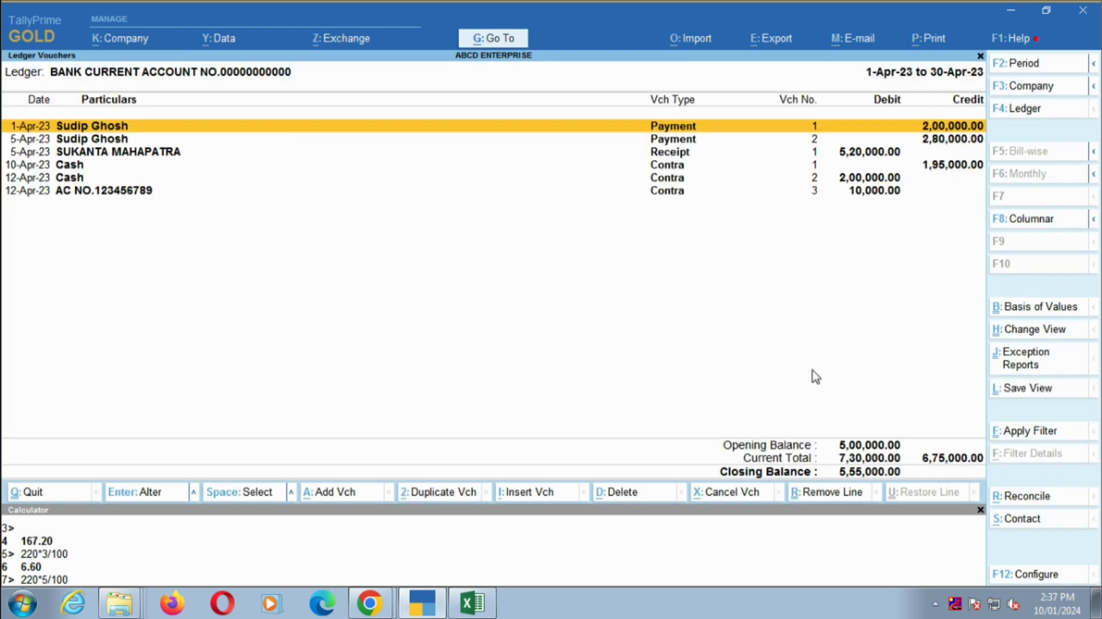
pyautogui.press('Down')
pyautogui.press('Down')
pyautogui.press('Return')
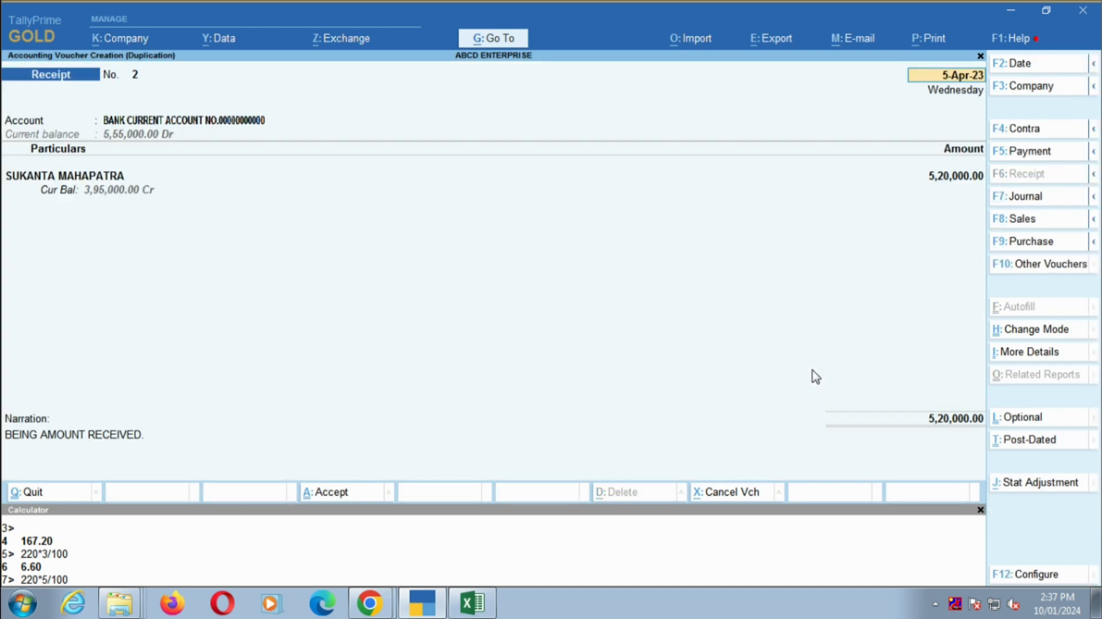
# - Check the cash receipt note's date in Excel, and set the duplicated receipt's date to 5.4 and its account to Cash
pyautogui.hotkey('alt', 'Tab')
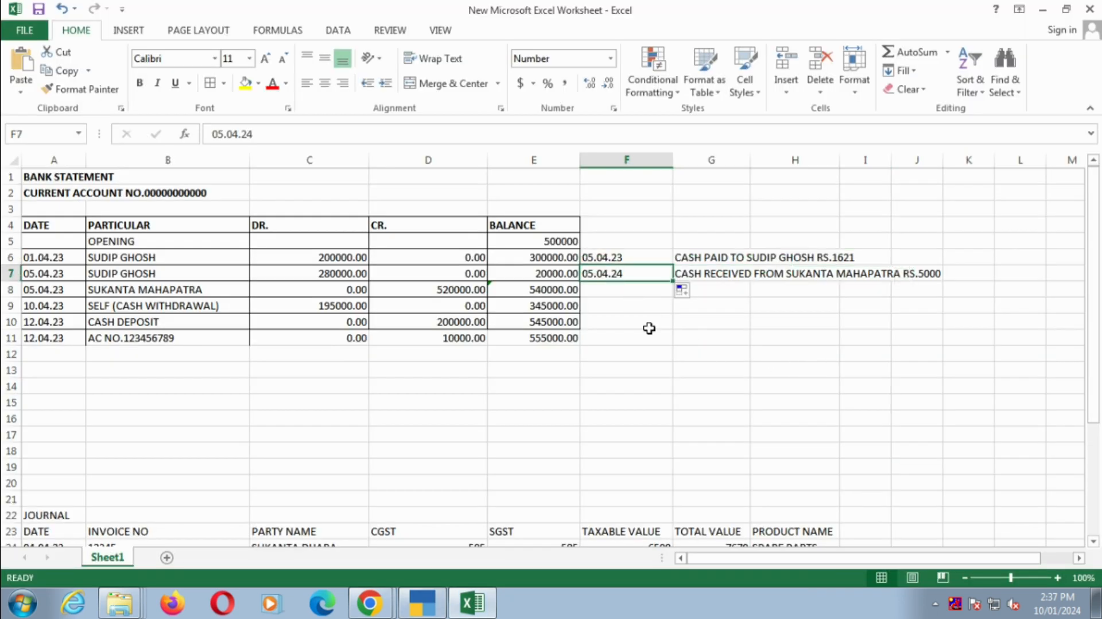
pyautogui.hotkey('alt', 'Tab')
pyautogui.write('5.4')
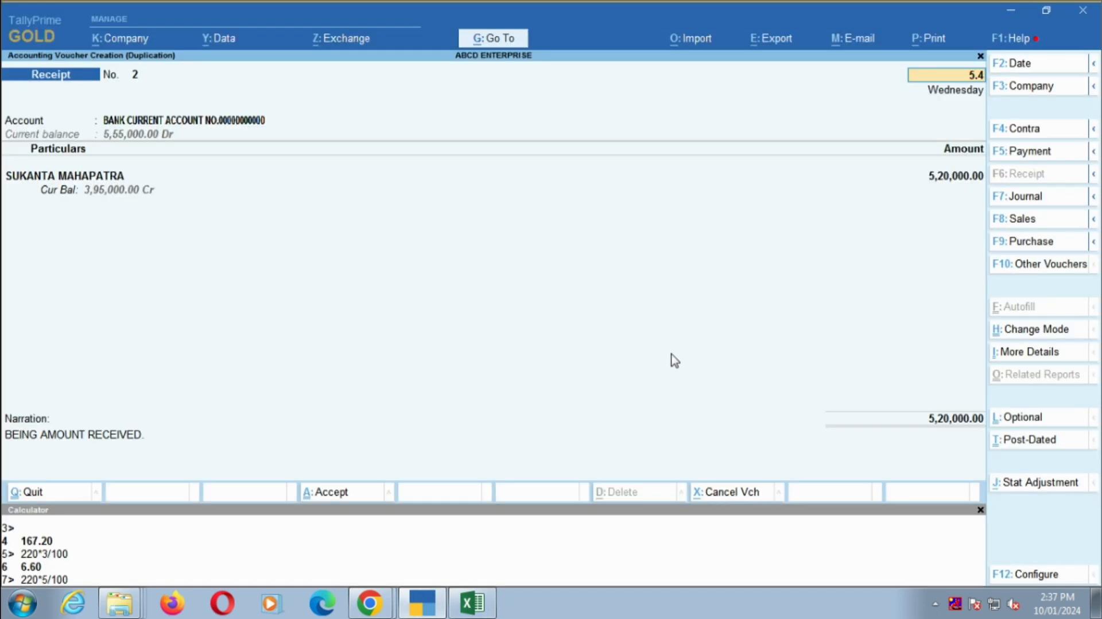
pyautogui.press('Return')
pyautogui.write('CAS')
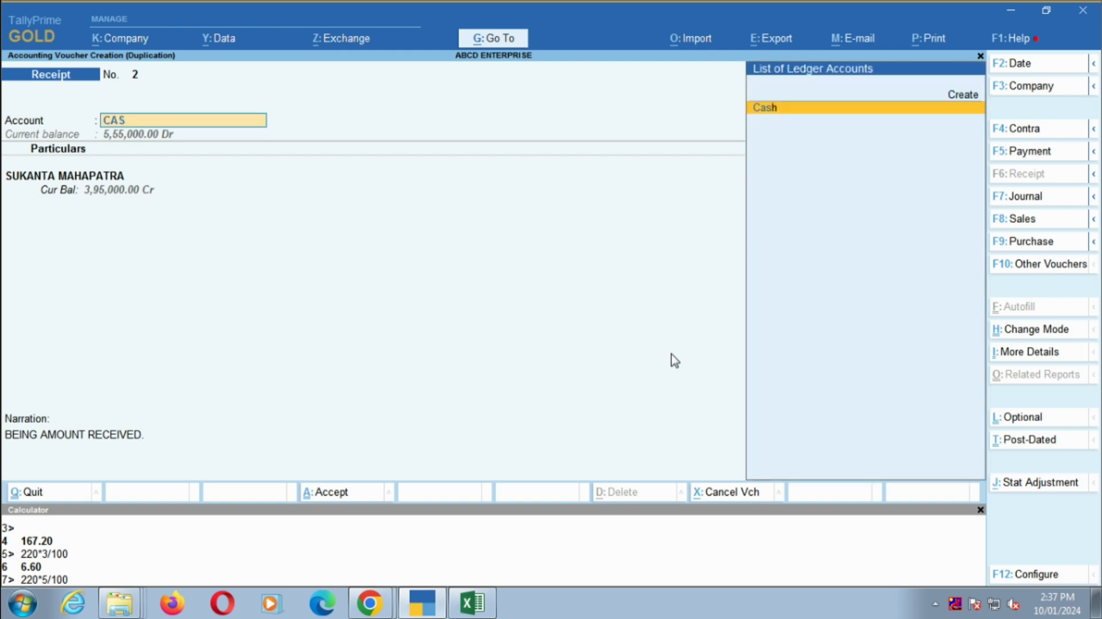
pyautogui.press('Return')
# - Check the cash receipt note in the Excel sheet, and enter 50000 as the duplicated receipt's amount in TallyPrime
pyautogui.hotkey('alt', 'Tab')
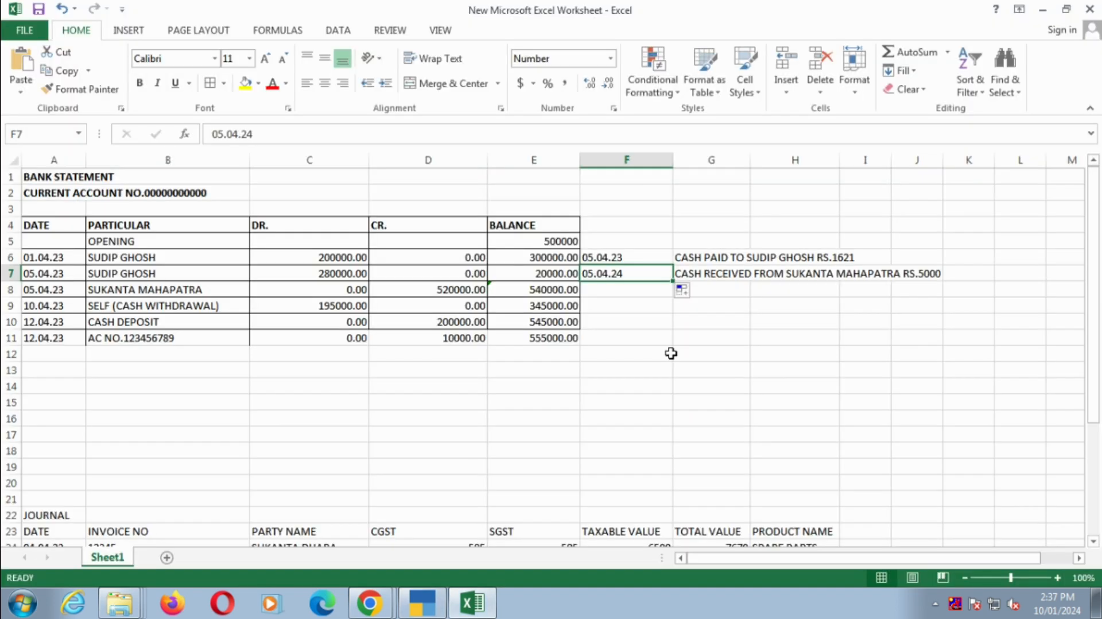
pyautogui.press('Right')
pyautogui.press('Right')
pyautogui.hotkey('alt', 'Tab')
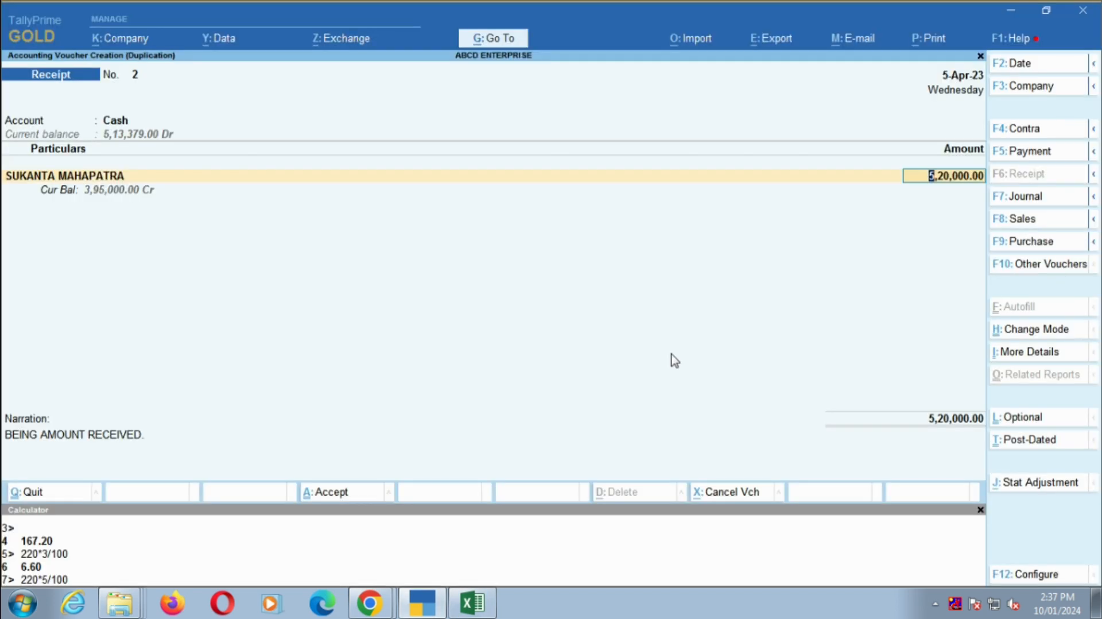
pyautogui.write('50000')
pyautogui.press('Return')
pyautogui.press('Return')
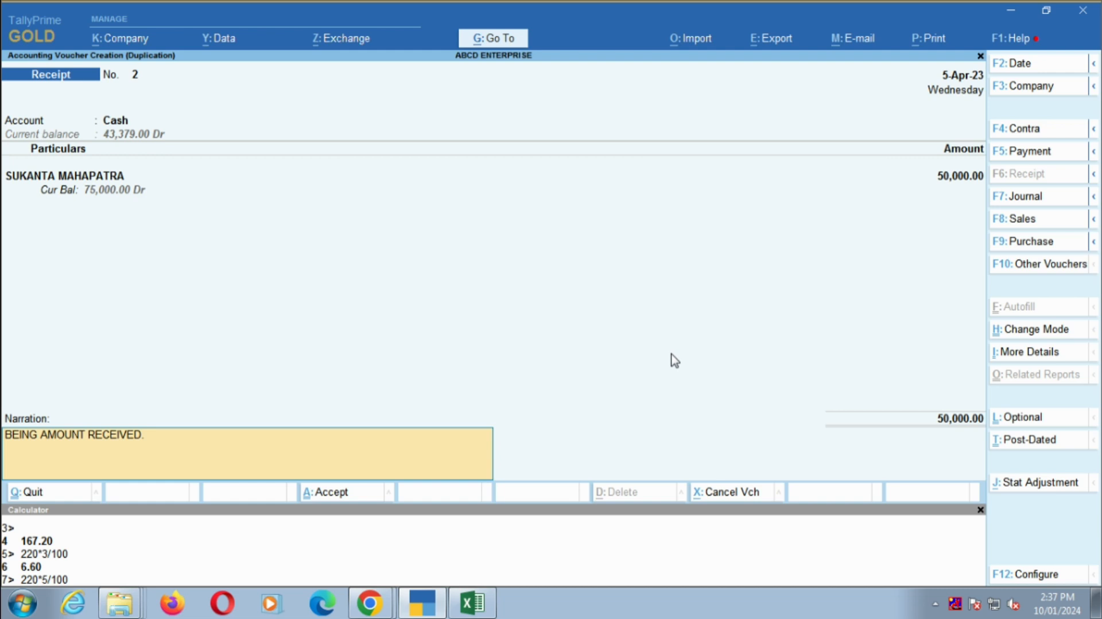
# - Change the receipt's narration to "BEING CASH RECEIVED." and save the voucher
pyautogui.press('BackSpace')
pyautogui.press('BackSpace')
pyautogui.press('BackSpace')
pyautogui.press('BackSpace')
pyautogui.press('BackSpace')
pyautogui.press('BackSpace')
pyautogui.write('CASH')
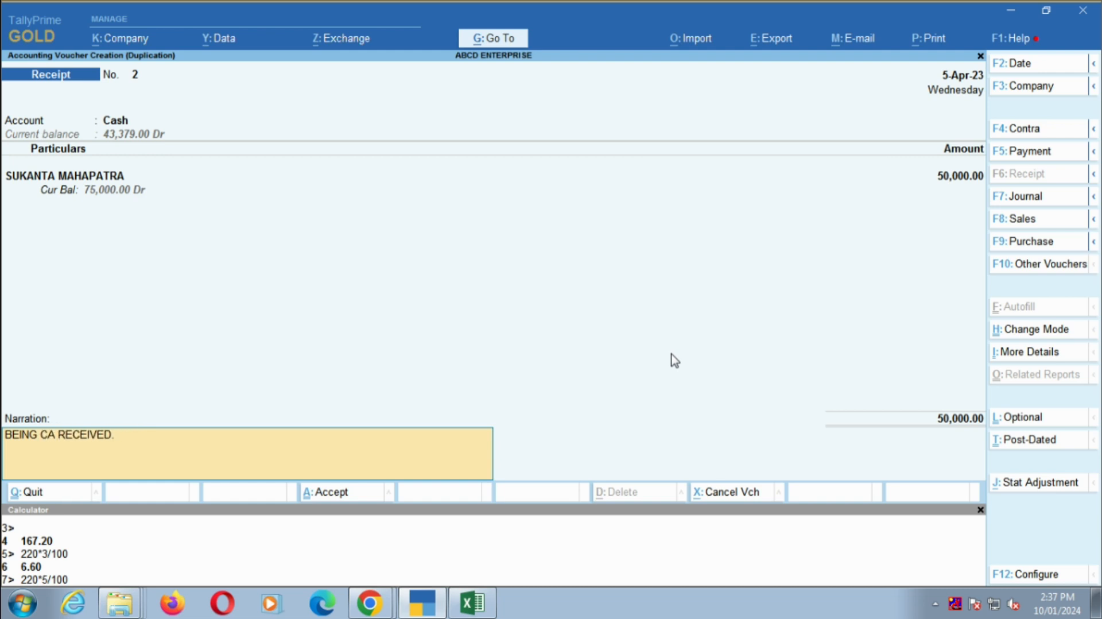
pyautogui.press('Return')
pyautogui.press('Return')
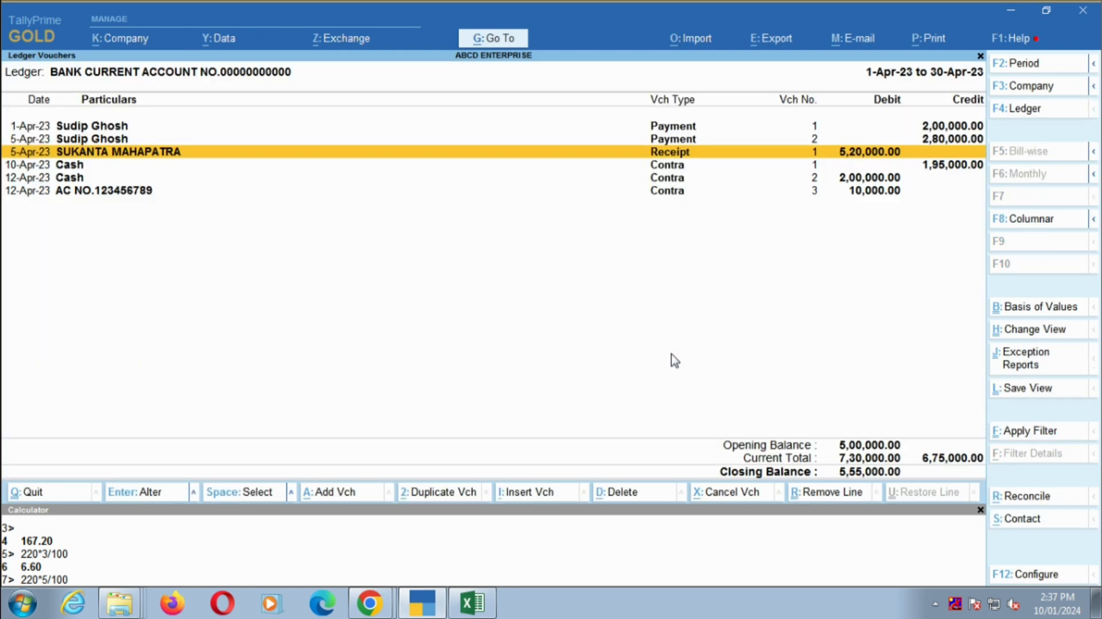
# - Leave the bank current account's vouchers and return to the Gateway of Tally
pyautogui.press('Up')
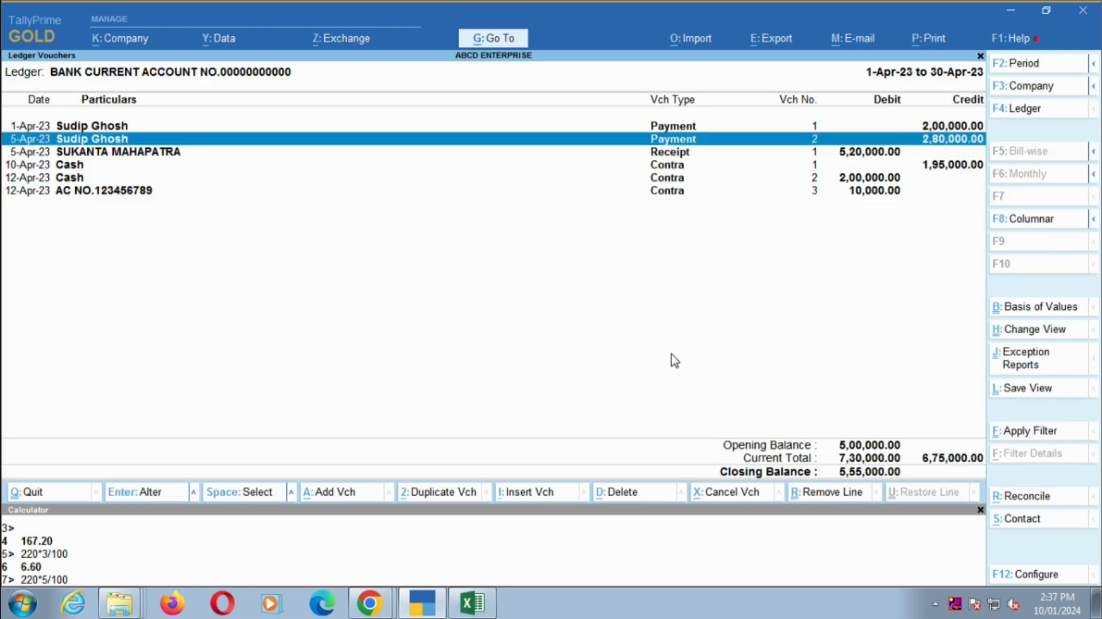
pyautogui.press('Down')
pyautogui.press('Up')
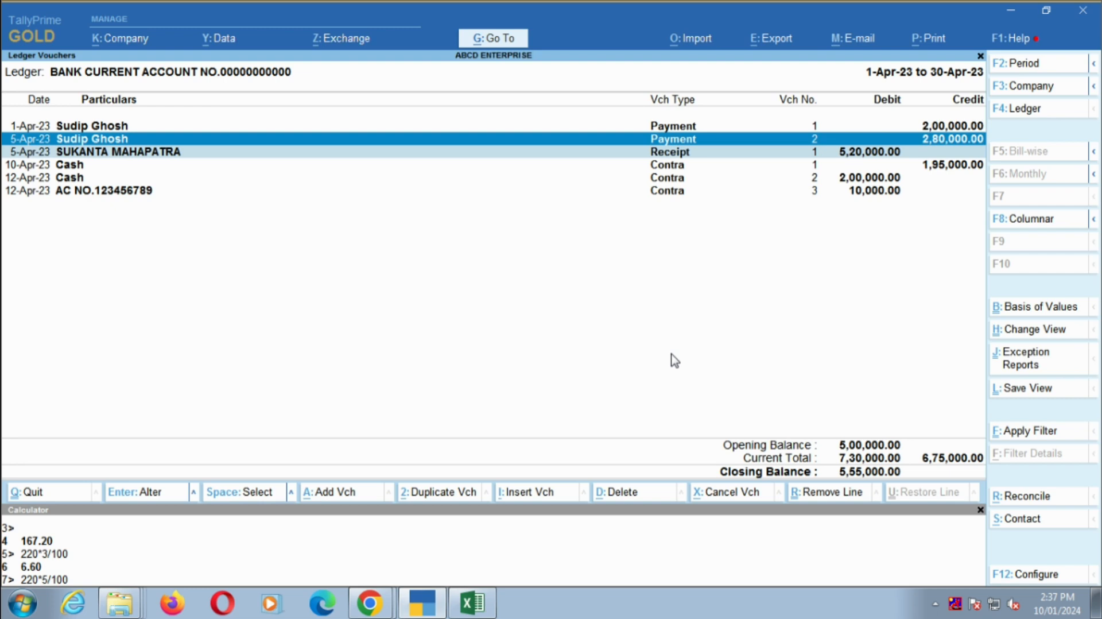
pyautogui.press('Escape')
pyautogui.press('Escape')
pyautogui.press('Escape')
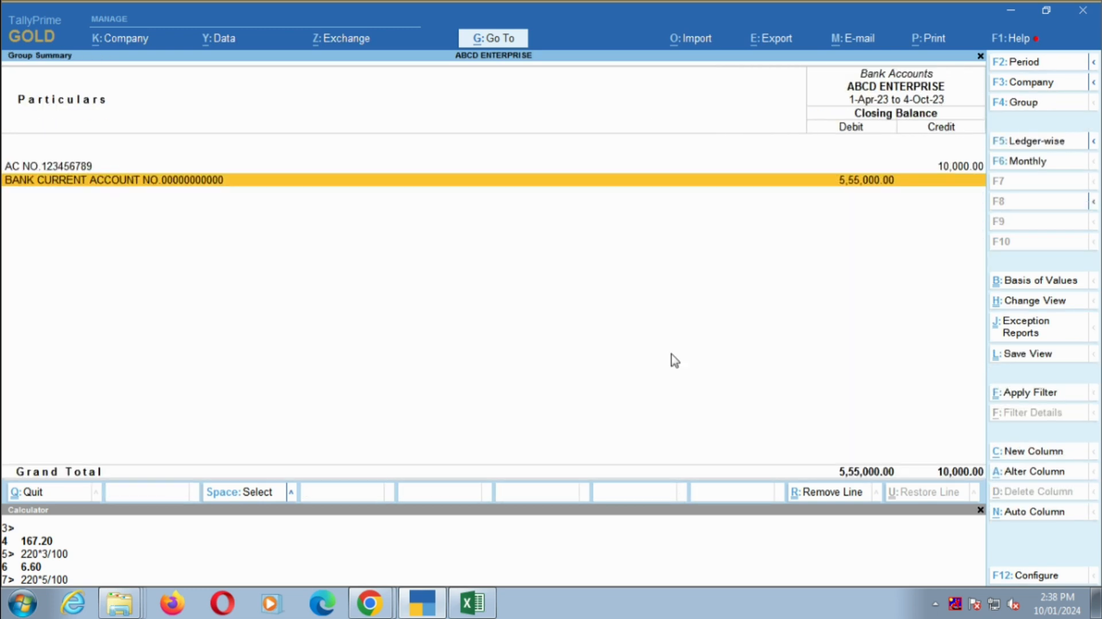
pyautogui.press('Escape')
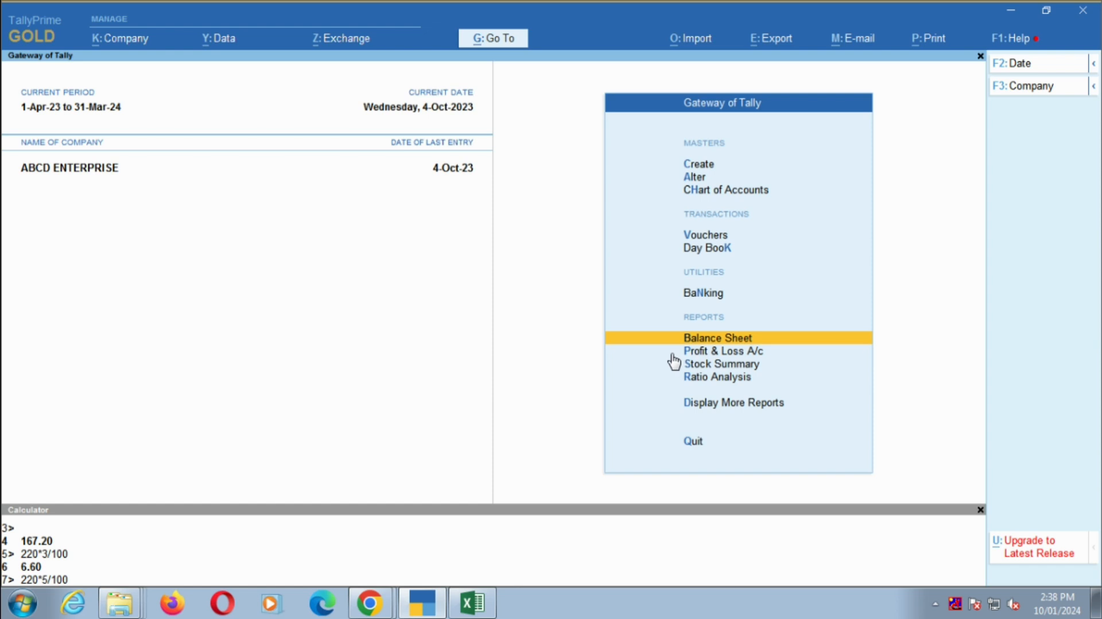
# - Bring up the ledger selection in the Account Books reports
pyautogui.press('d')
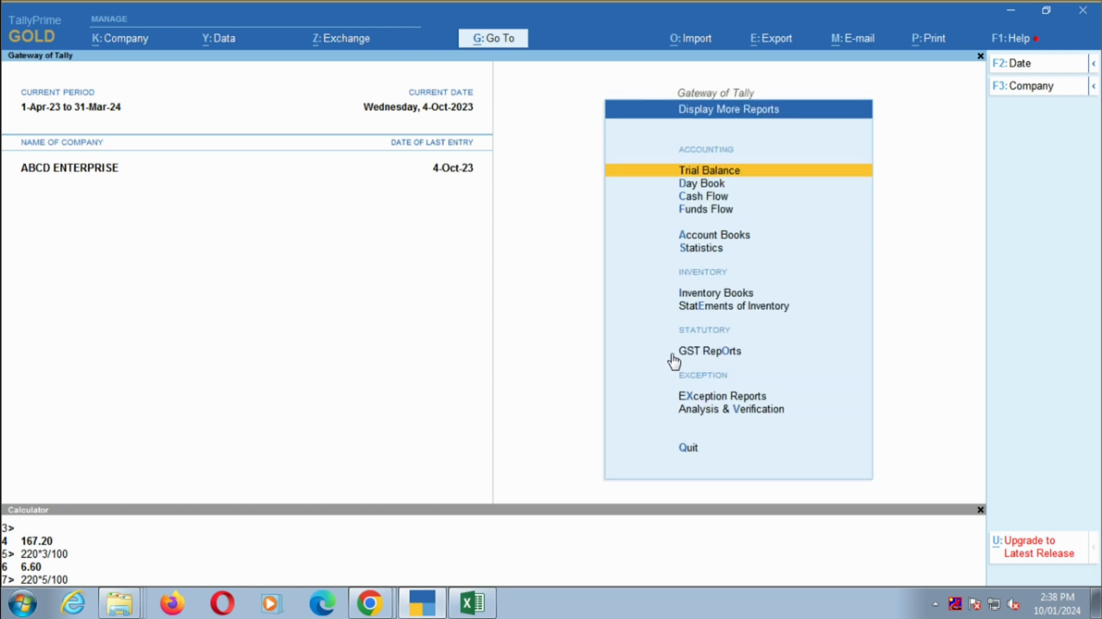
pyautogui.press('Down')
pyautogui.press('Down')
pyautogui.press('Down')
pyautogui.press('Down')
pyautogui.press('Return')
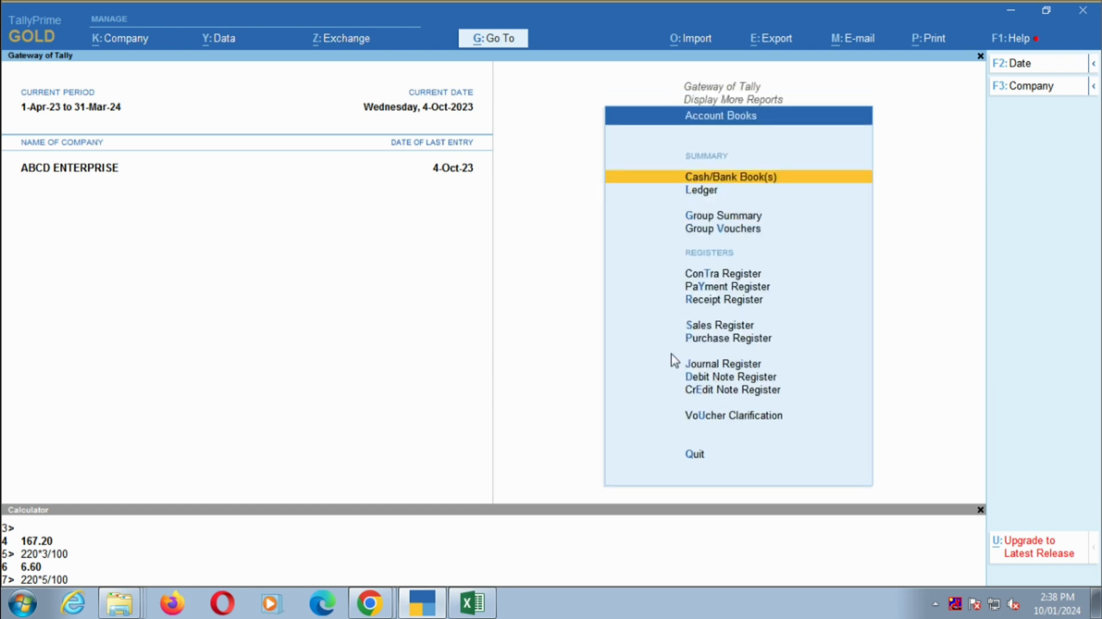
pyautogui.press('Down')
pyautogui.press('Return')
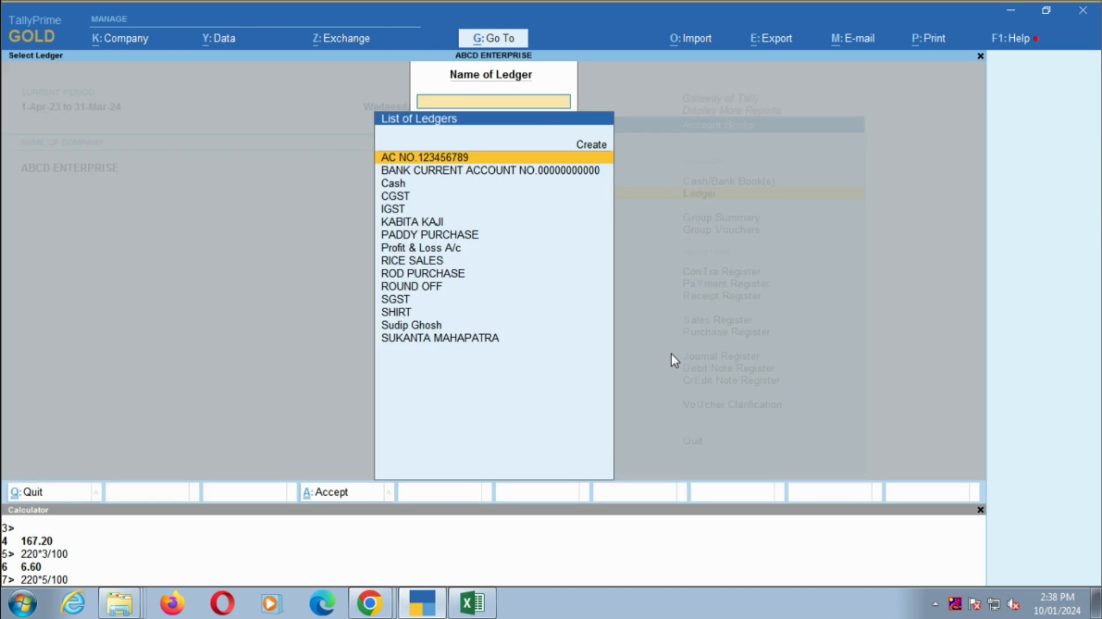
# - Open the paddy supplier's ledger and set its period to start on 1-4-23
pyautogui.press('Down')
pyautogui.press('Down')
pyautogui.press('Down')
pyautogui.press('Down')
pyautogui.press('Down')
pyautogui.press('Down')
pyautogui.press('Down')
pyautogui.press('Down')
pyautogui.press('Down')
pyautogui.press('Down')
pyautogui.press('Down')
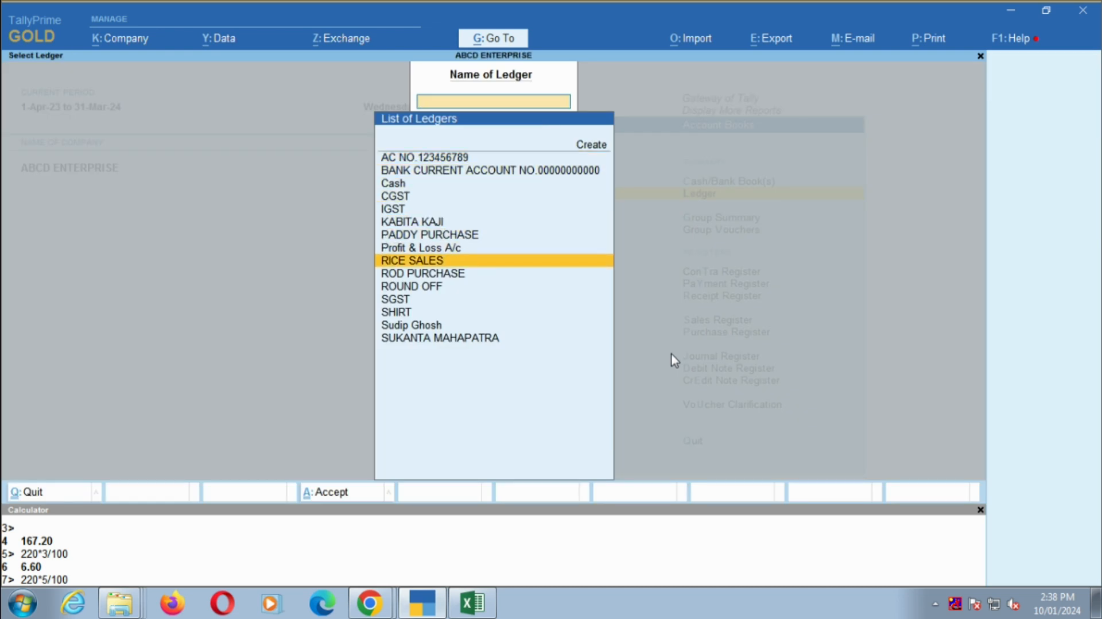
pyautogui.press('Down')
pyautogui.press('Down')
pyautogui.press('Return')
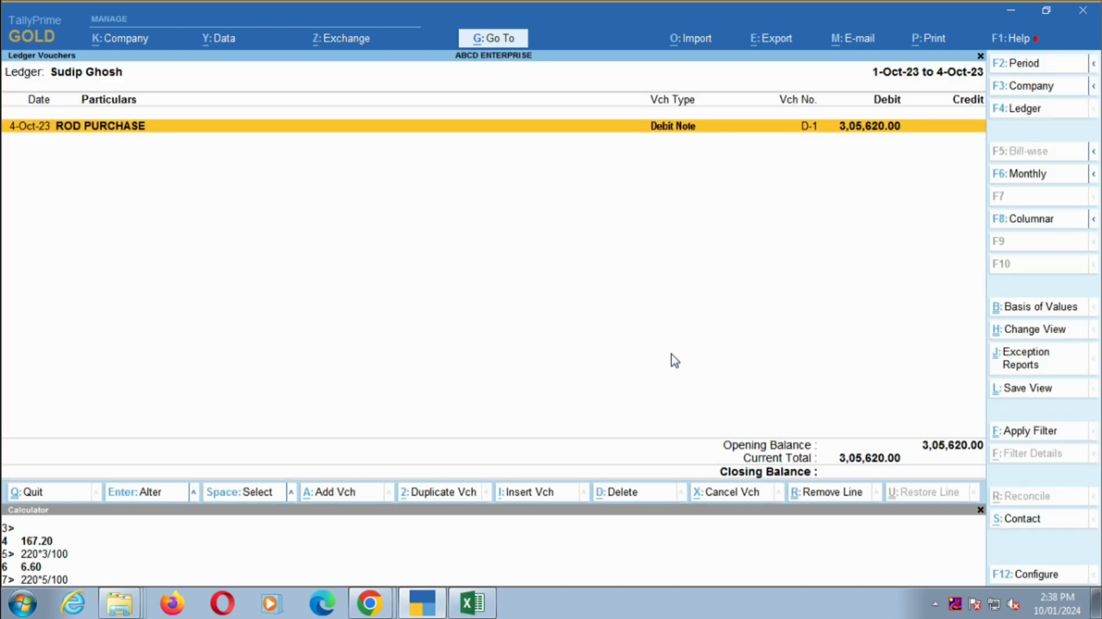
pyautogui.press('F2')
pyautogui.write('1-4-23')
pyautogui.press('Return')
pyautogui.press('Return')
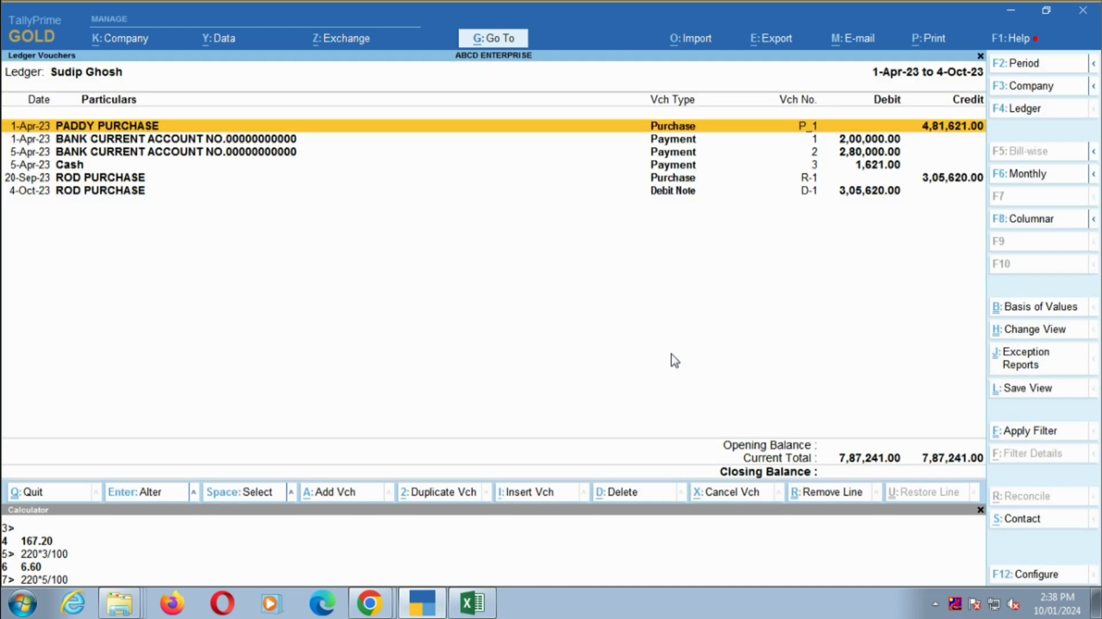
# - Examine the supplier ledger's purchase, bank payment, cash payment and debit note entries, marking the lines one after another
pyautogui.press('Down')
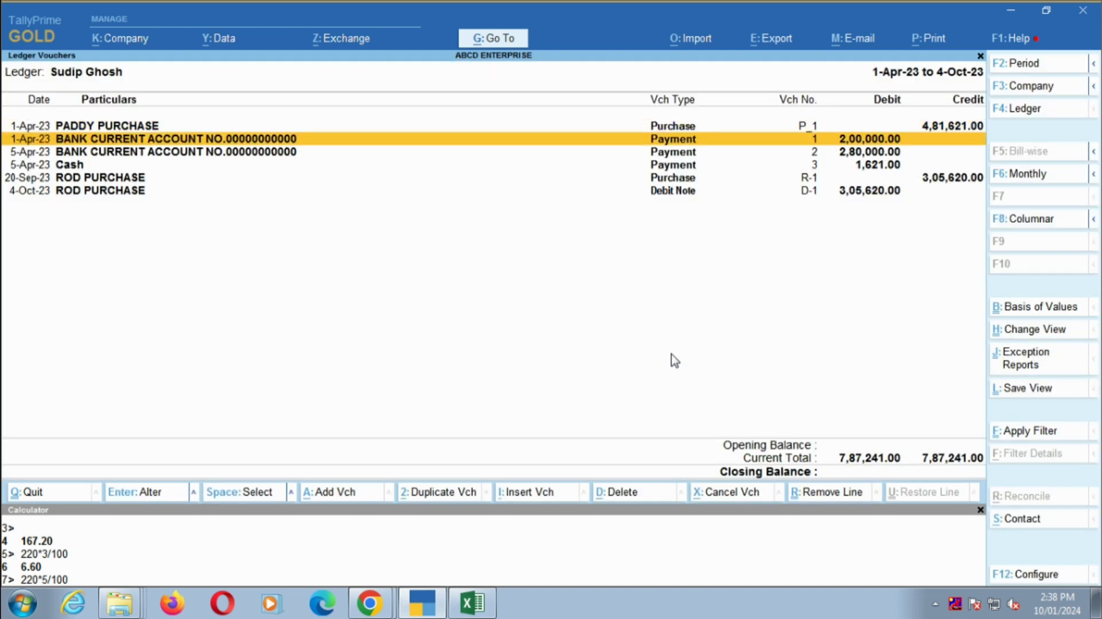
pyautogui.press('space')
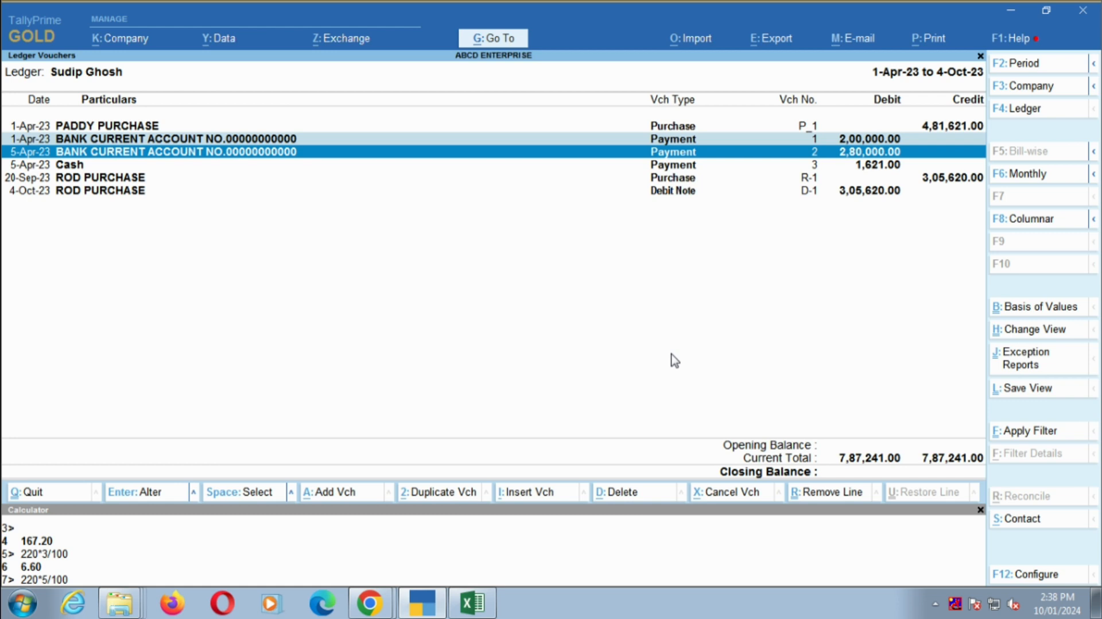
pyautogui.press('Up')
pyautogui.press('Up')
pyautogui.press('space')
pyautogui.press('Down')
pyautogui.press('Down')
pyautogui.press('Down')
pyautogui.press('space')
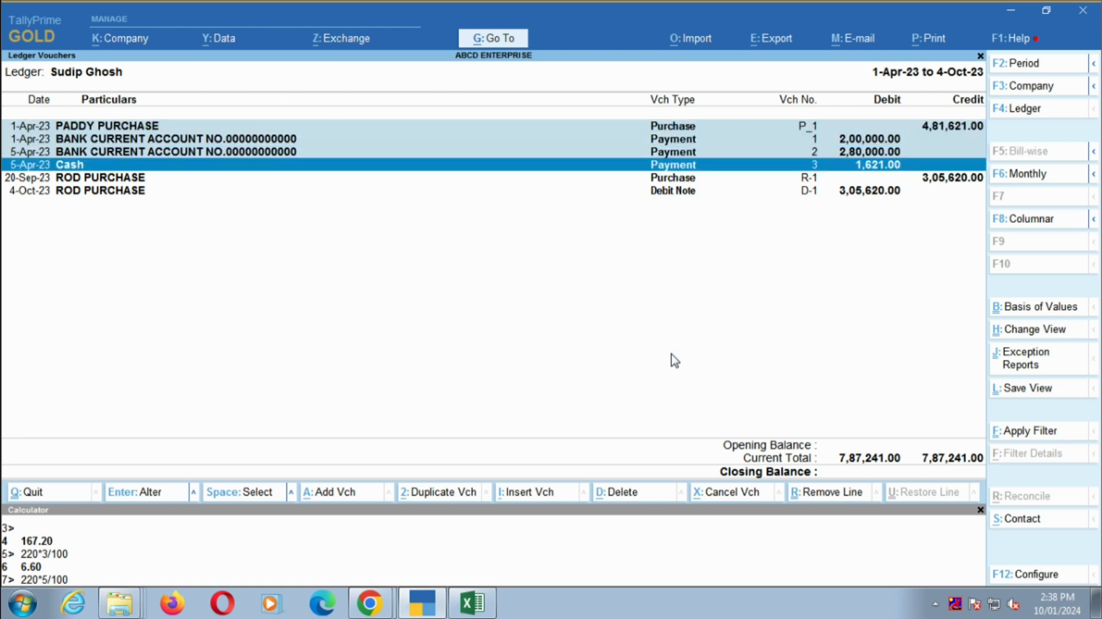
pyautogui.press('space')
pyautogui.press('space')
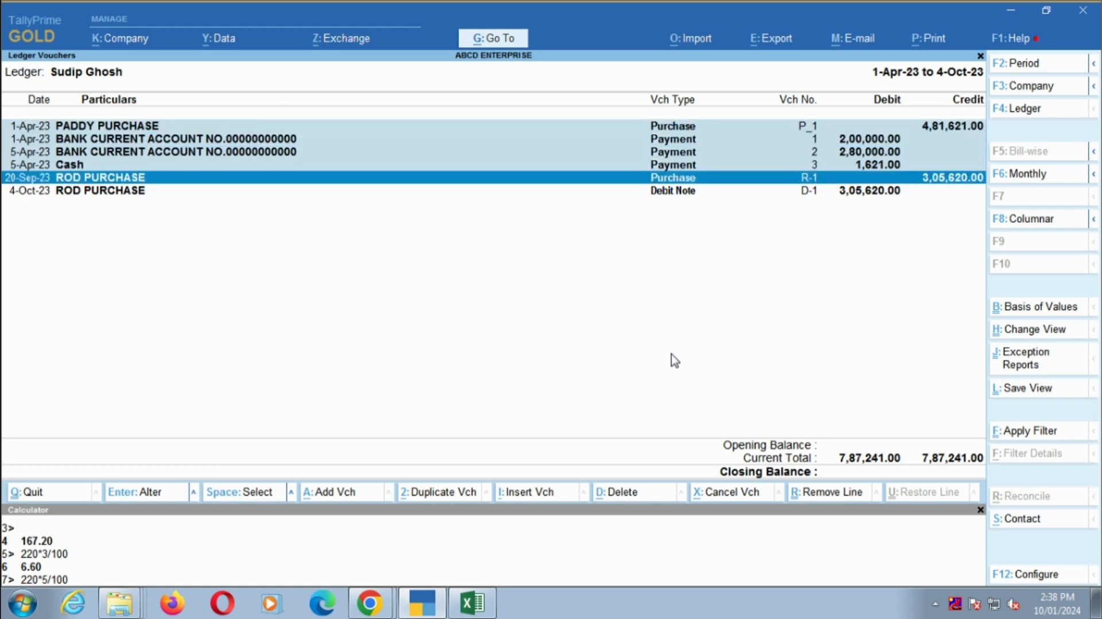
pyautogui.press('space')
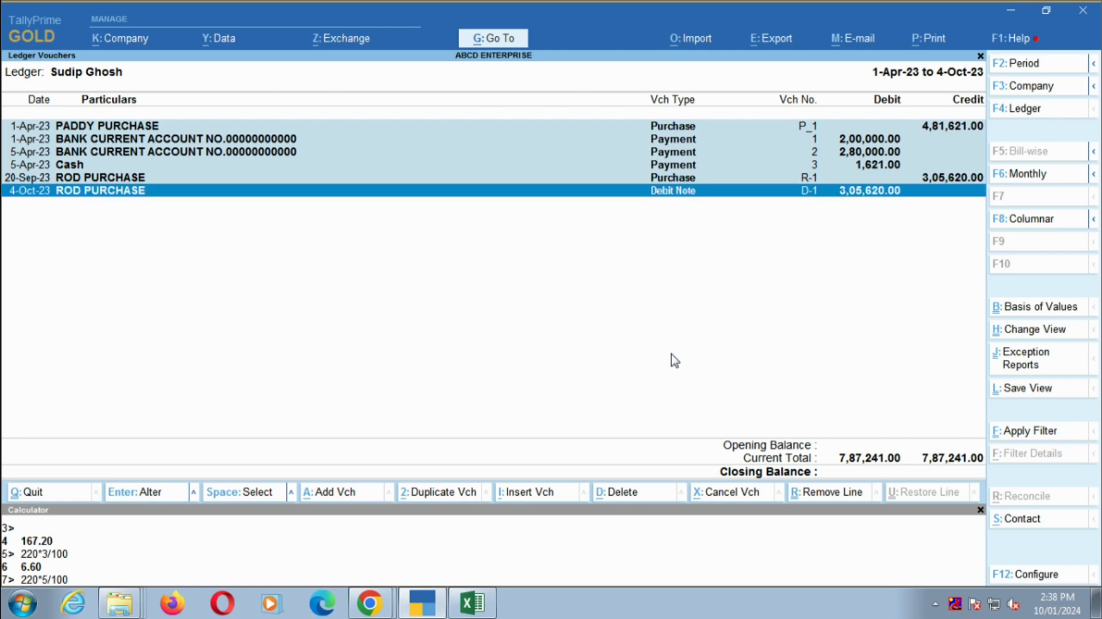
pyautogui.press('Up')
# - Switch to the rice customer's ledger for 1-Apr-23 to 4-Oct-23 and examine its sales and receipt entries
pyautogui.press('F4')
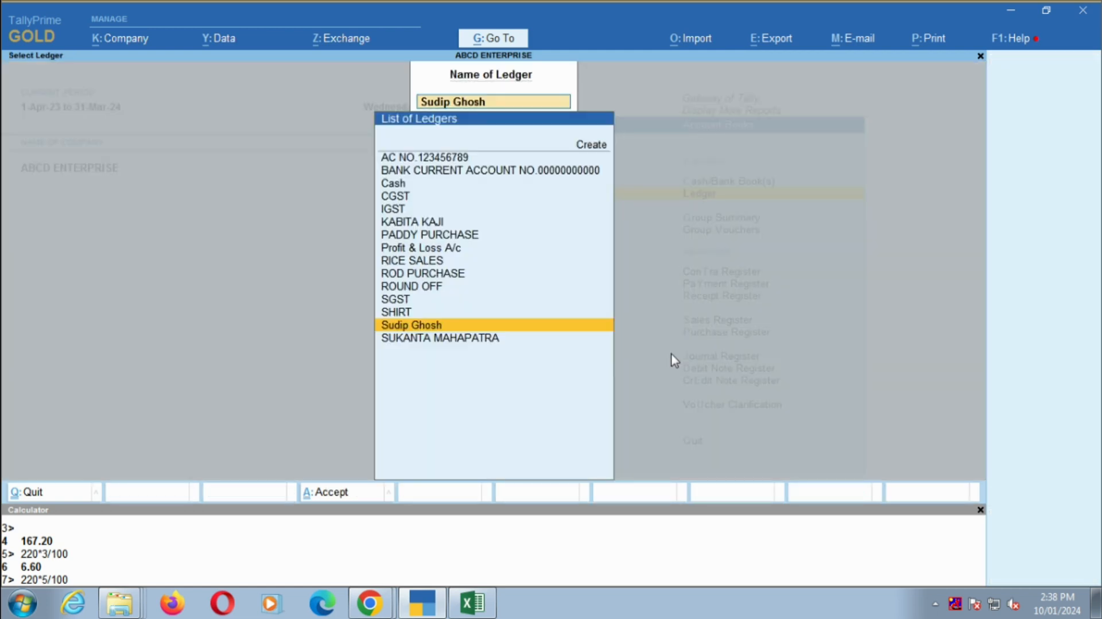
pyautogui.press('Down')
pyautogui.press('Return')
pyautogui.press('F2')
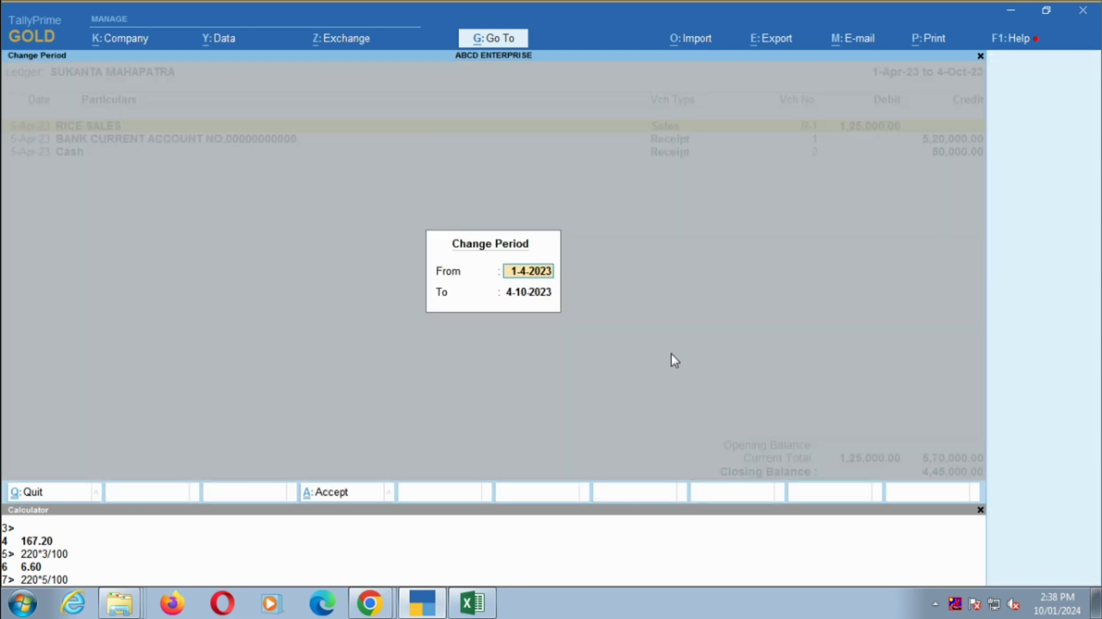
pyautogui.press('BackSpace')
pyautogui.press('Return')
pyautogui.press('BackSpace')
pyautogui.press('Return')
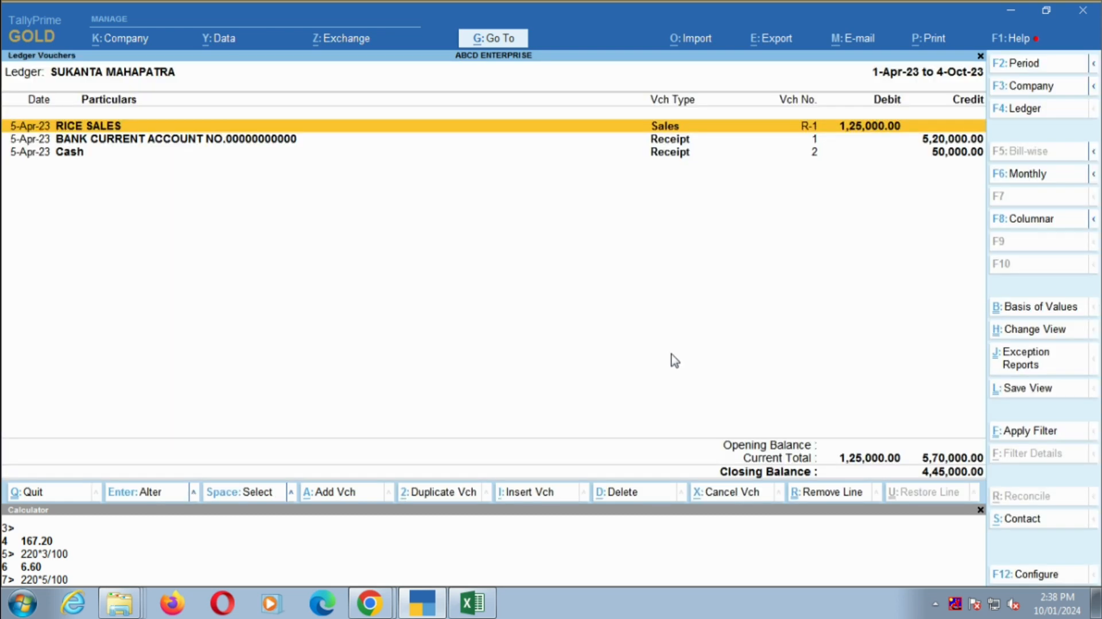
pyautogui.press('Down')
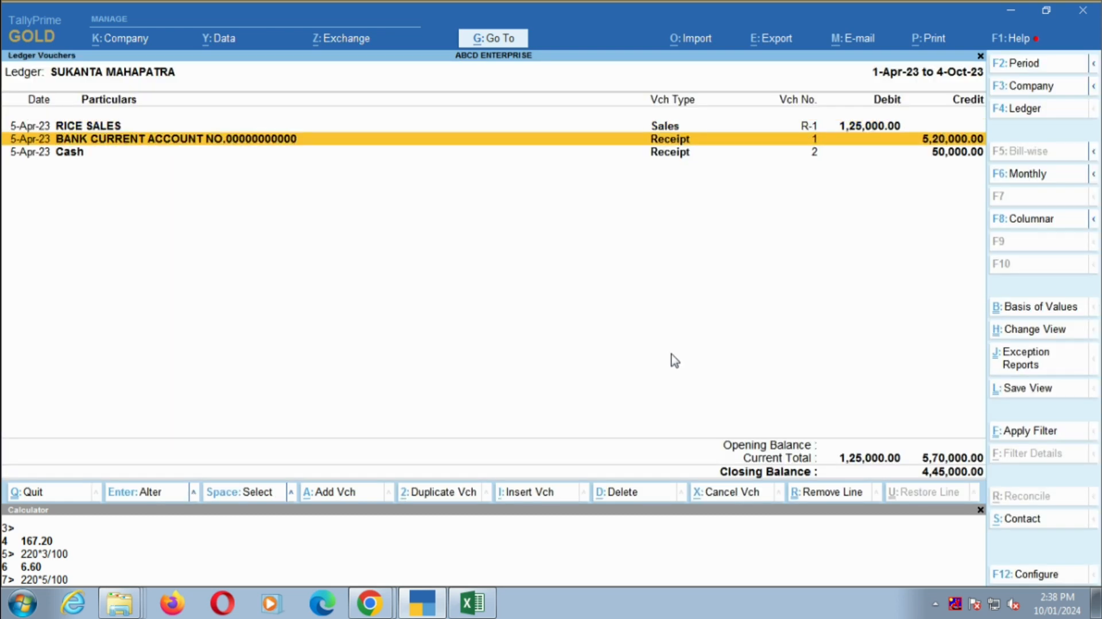
pyautogui.press('Down')
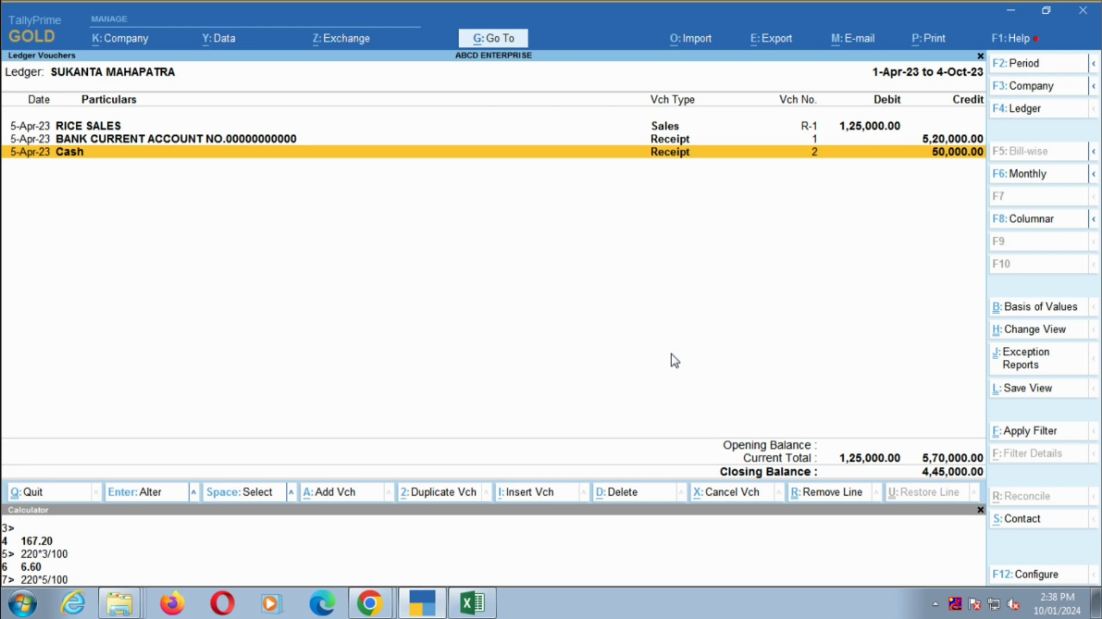
# - Check the amount in the cash receipt note in row 7 of the Excel sheet
pyautogui.hotkey('alt', 'Tab')
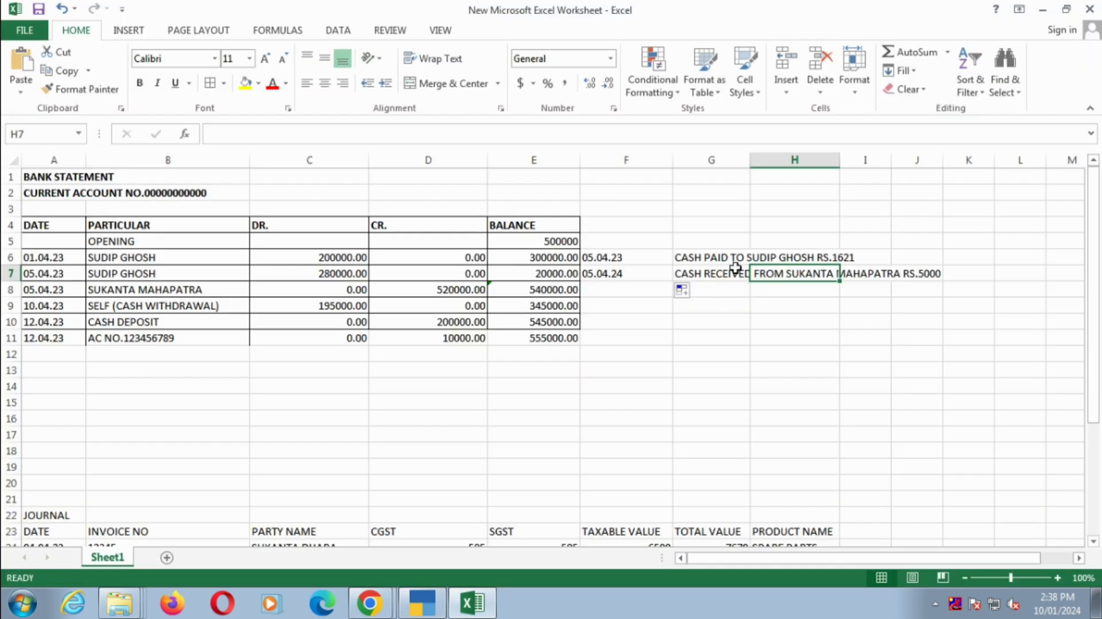
pyautogui.moveTo(712, 270); pyautogui.dragTo(912, 270)
pyautogui.hotkey('alt', 'Tab')
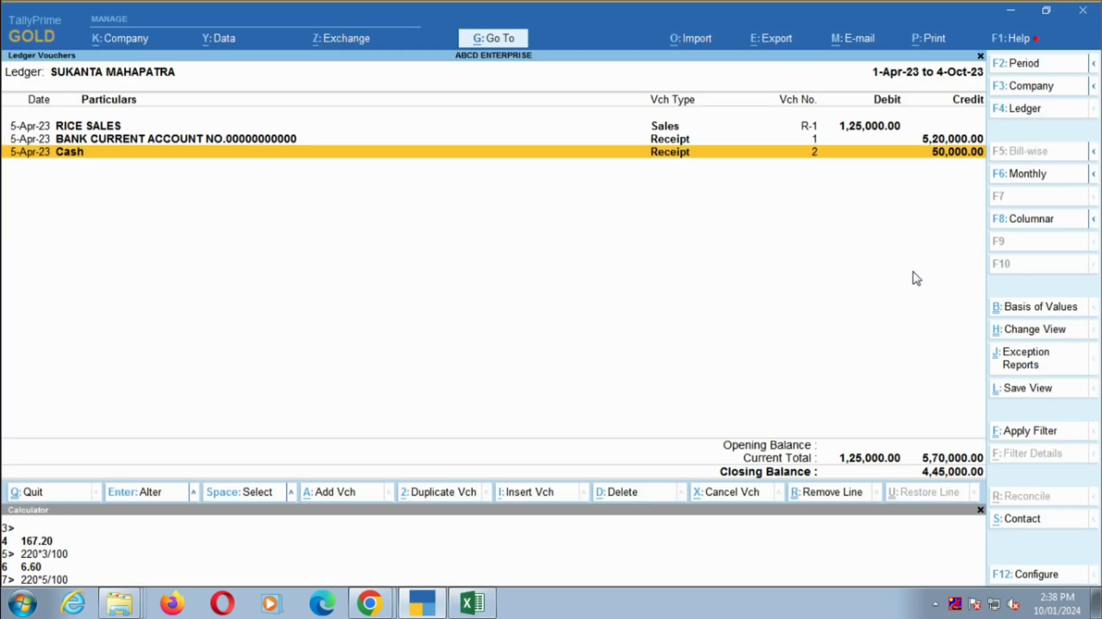
# - Correct the 5-Apr-23 cash receipt's amount to 5000 in the customer's ledger, save the voucher, and switch back to the Excel sheet
pyautogui.press('Return')
pyautogui.press('Return')
pyautogui.write('5,00')
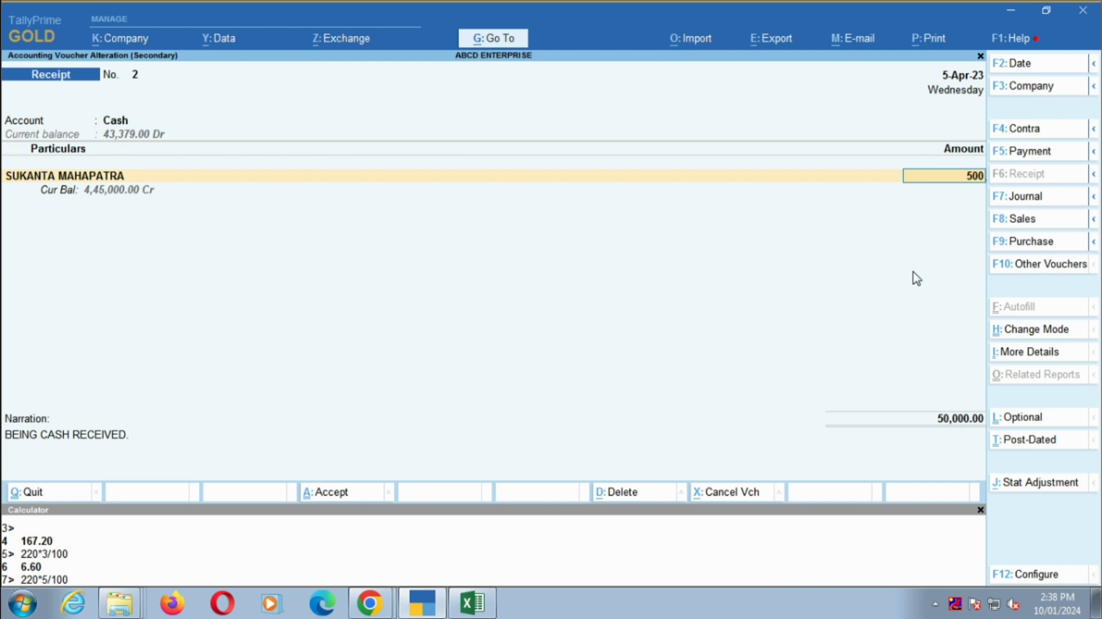
pyautogui.write('0')
pyautogui.press('Return')
pyautogui.press('Return')
pyautogui.press('Return')
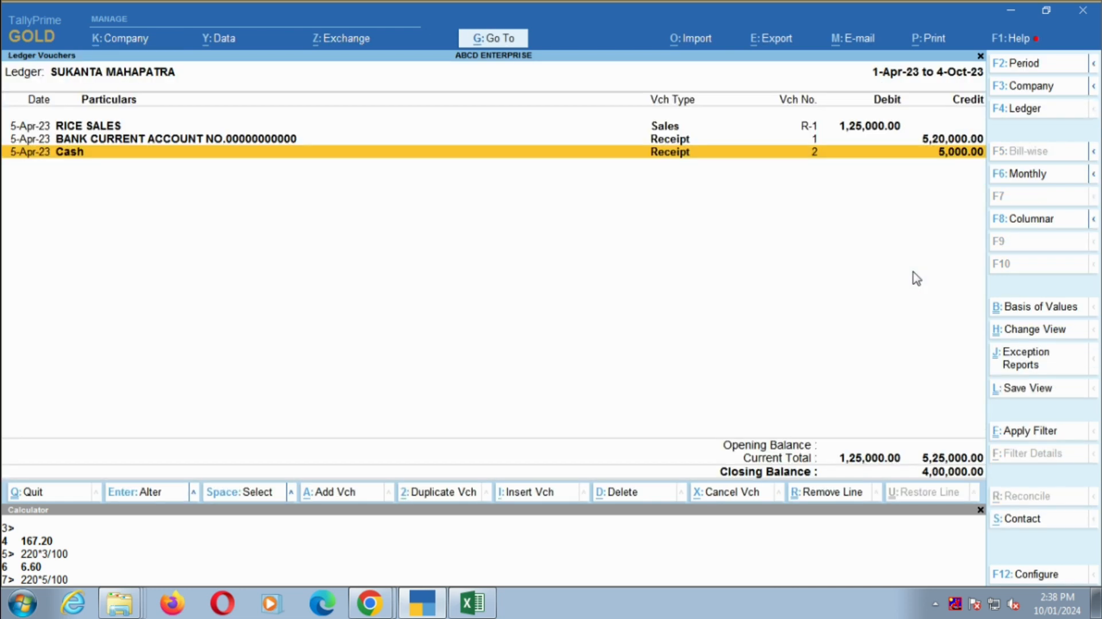
pyautogui.hotkey('alt', 'Tab')
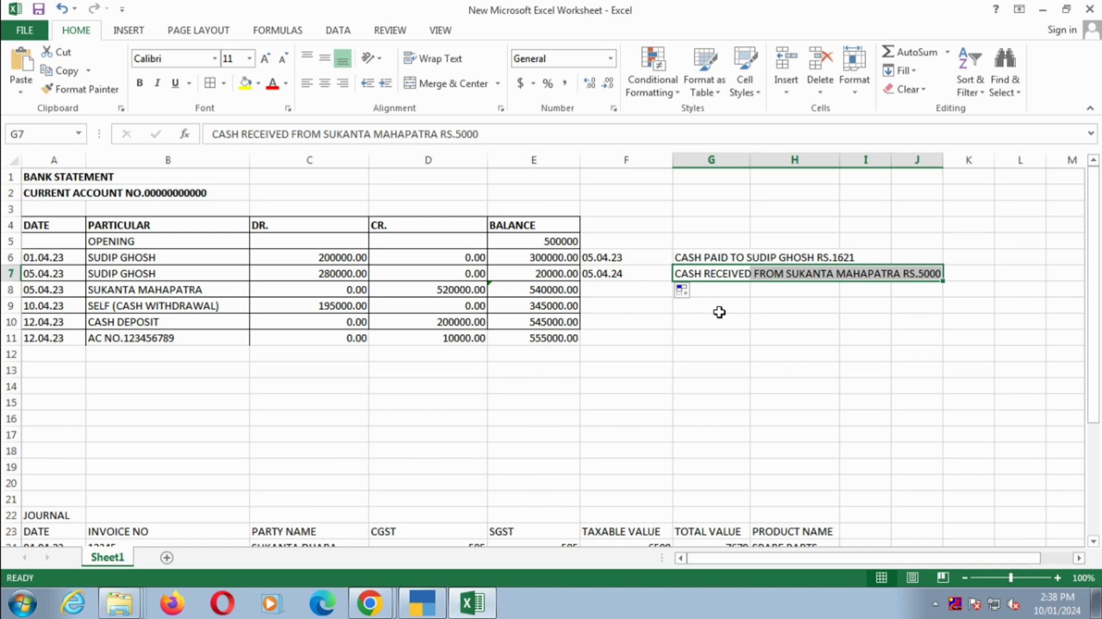
# - Compare the customer's bank receipt in TallyPrime with the credit amount in row 8 of the Excel statement
pyautogui.hotkey('alt', 'Tab')
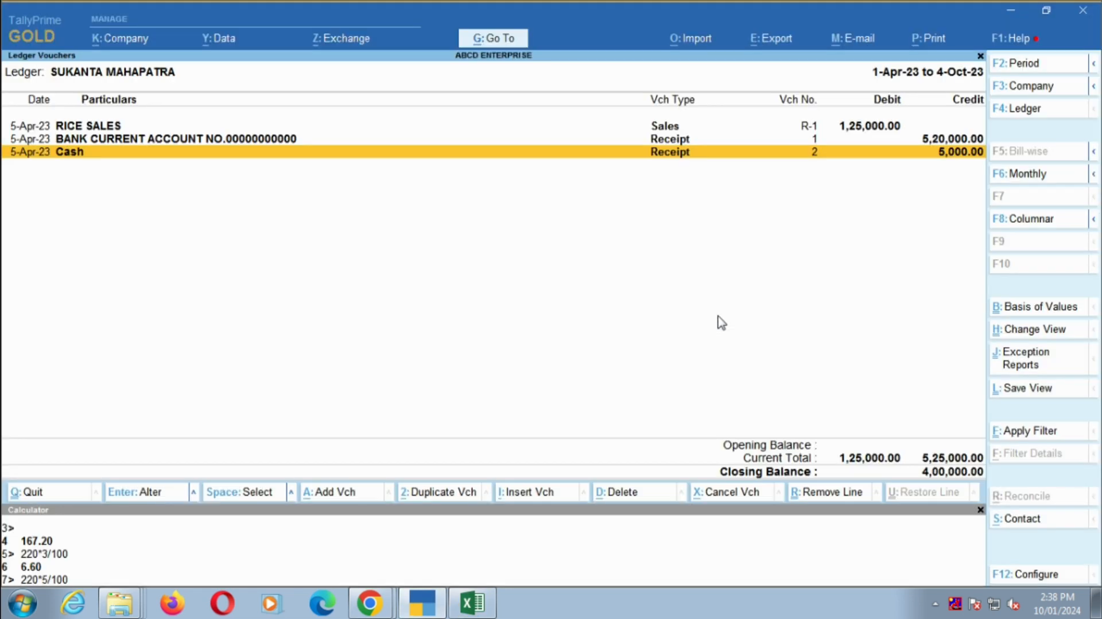
pyautogui.press('Up')
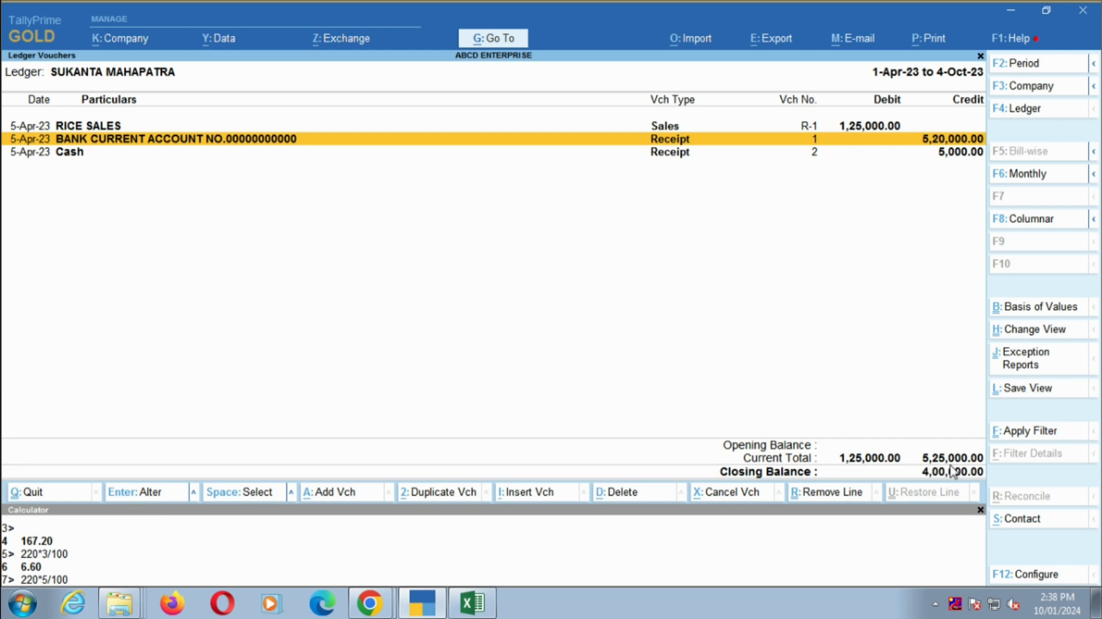
pyautogui.hotkey('alt', 'Tab')
pyautogui.click(472, 294)
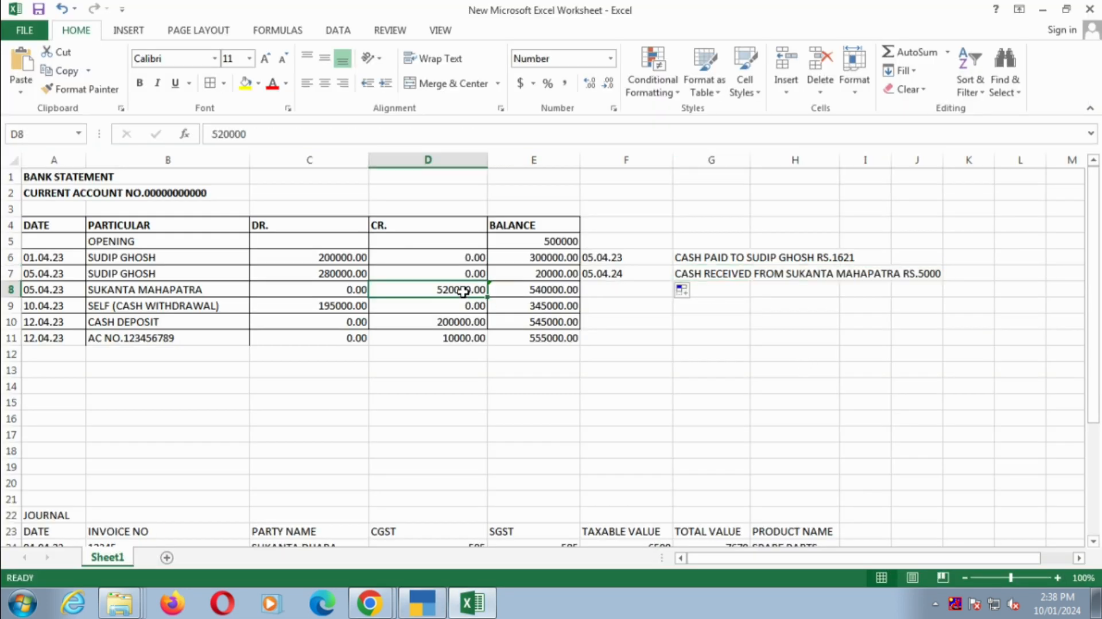
pyautogui.hotkey('alt', 'Tab')
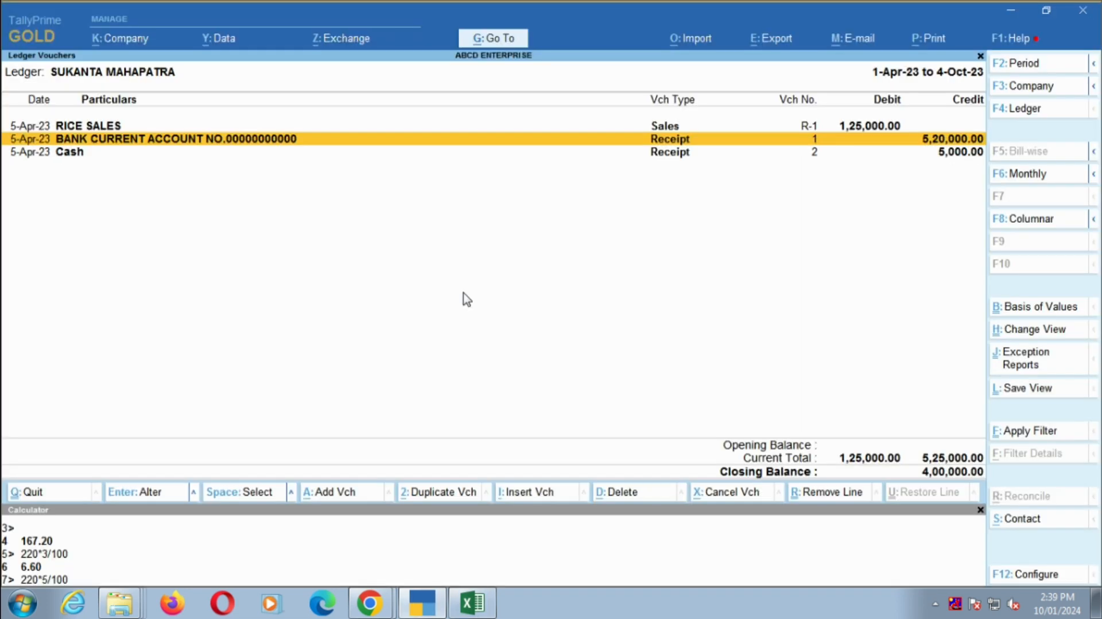
pyautogui.hotkey('alt', 'Tab')
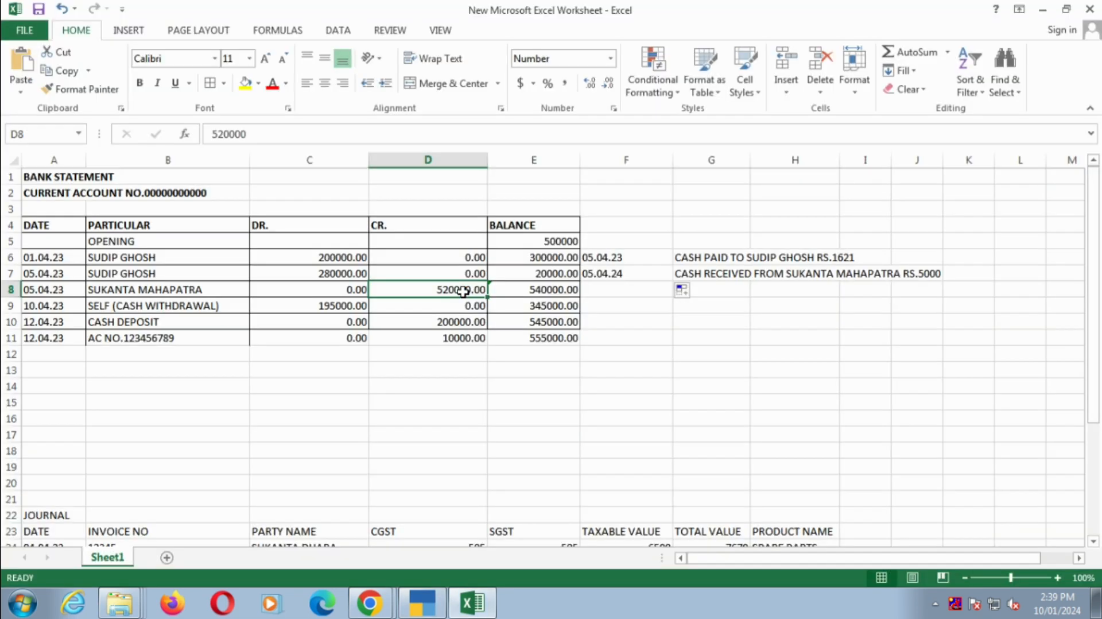
pyautogui.hotkey('alt', 'Tab')
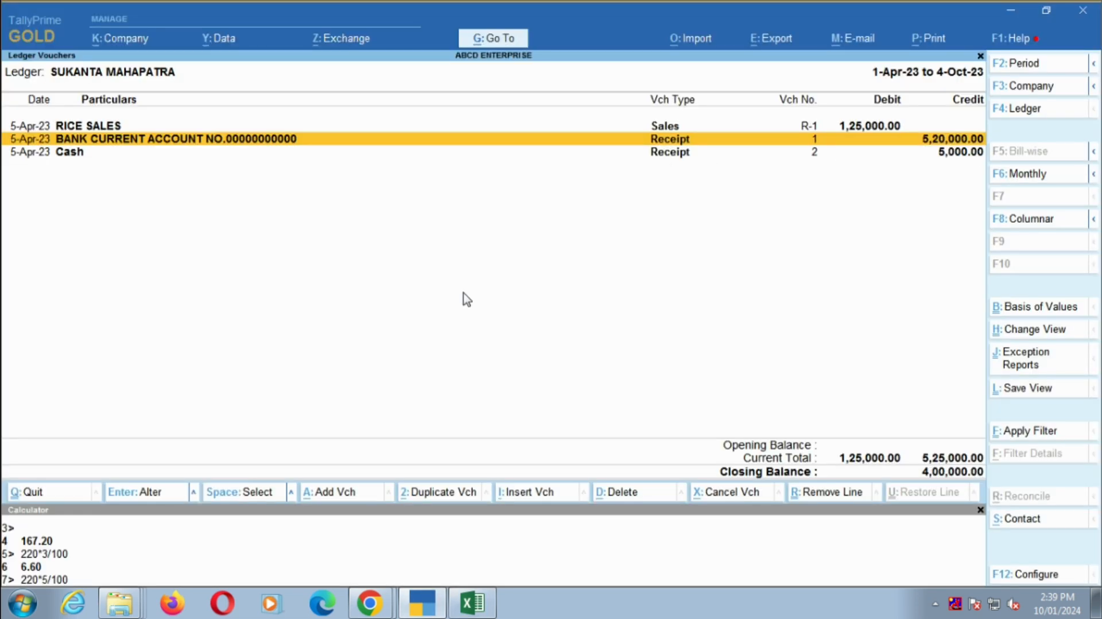
pyautogui.press('Return')
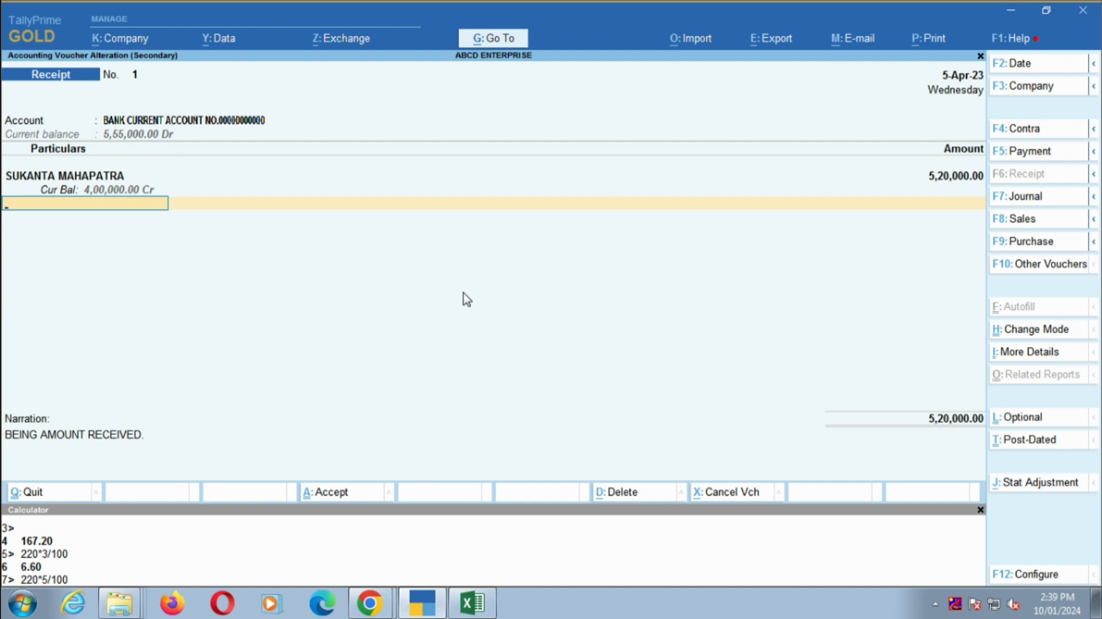
pyautogui.press('BackSpace')
pyautogui.write('120000')
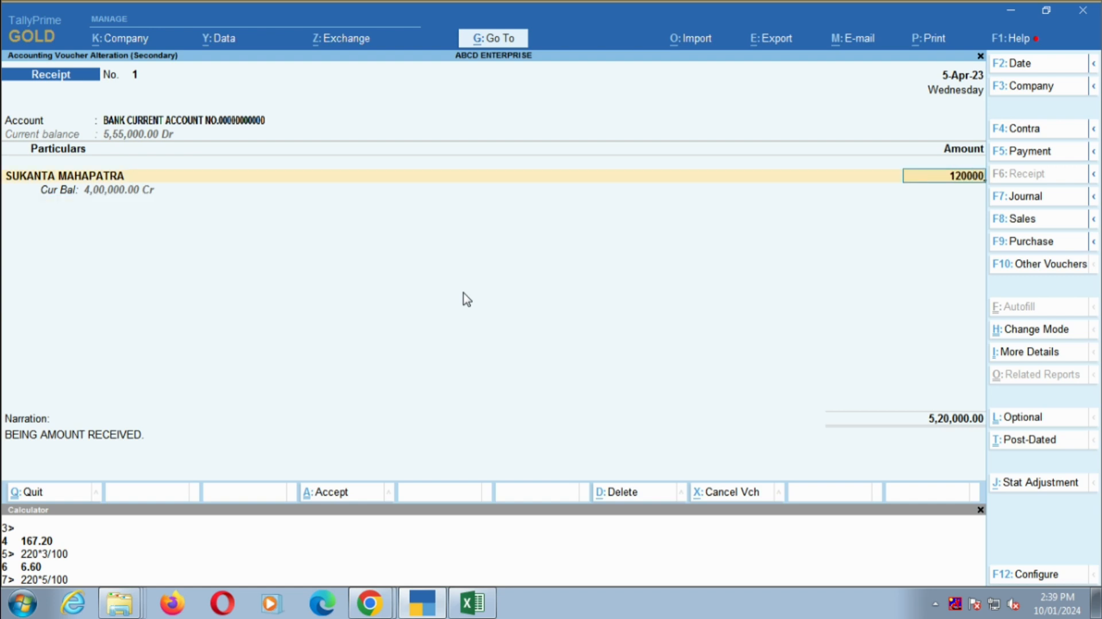
pyautogui.press('Escape')
pyautogui.press('Escape')
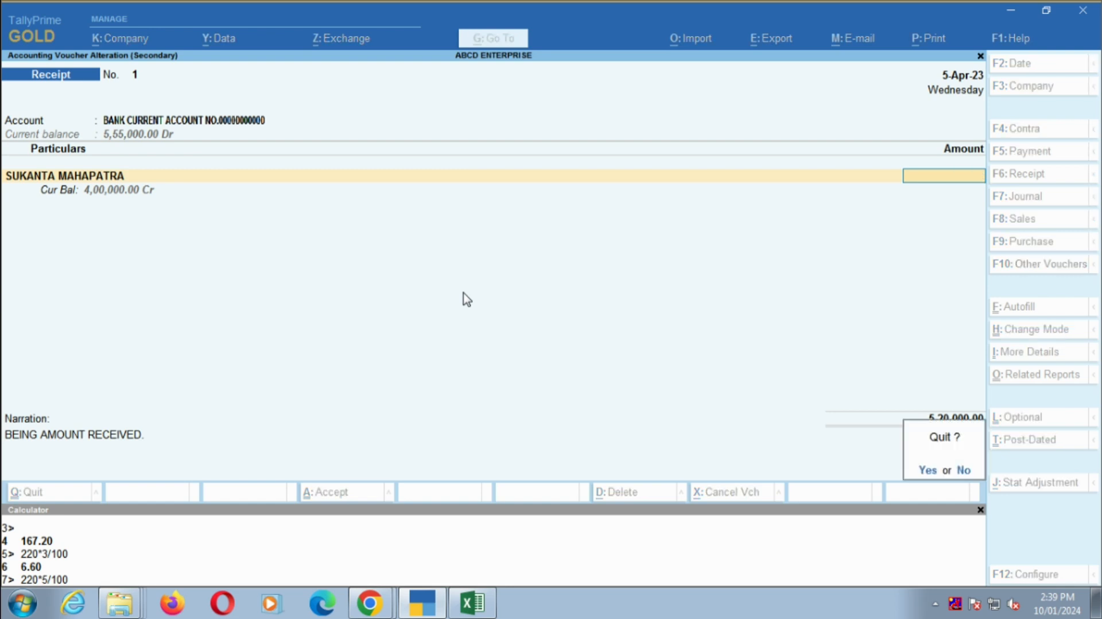
pyautogui.press('y')
# - Set the customer's 5-Apr-23 bank receipt amount to 120000 and save the voucher
pyautogui.press('Return')
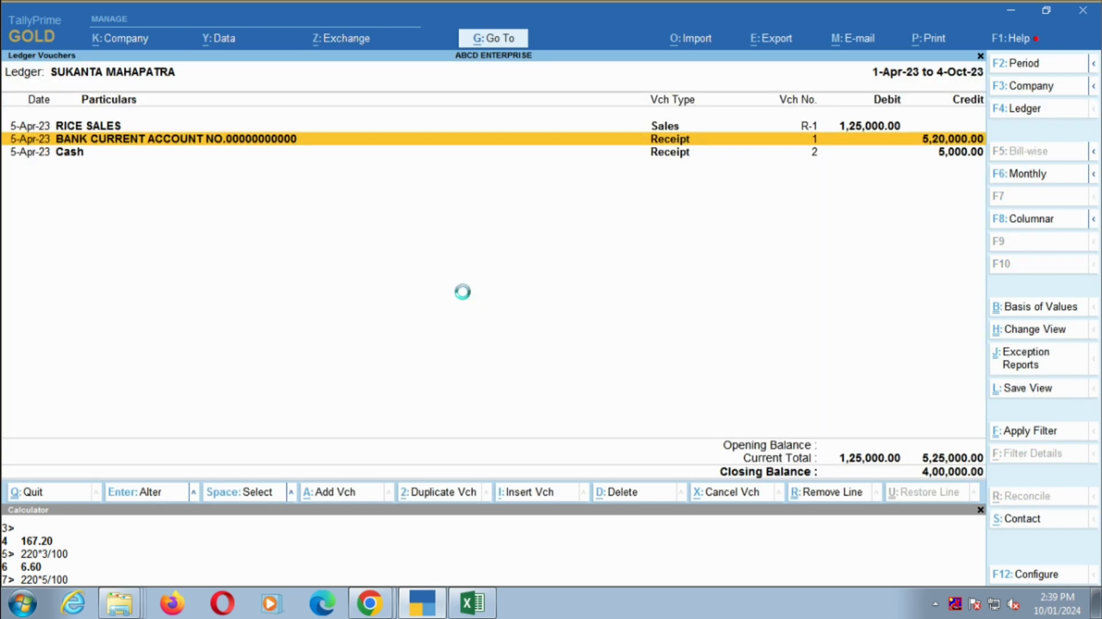
pyautogui.press('BackSpace')
pyautogui.write('120000')
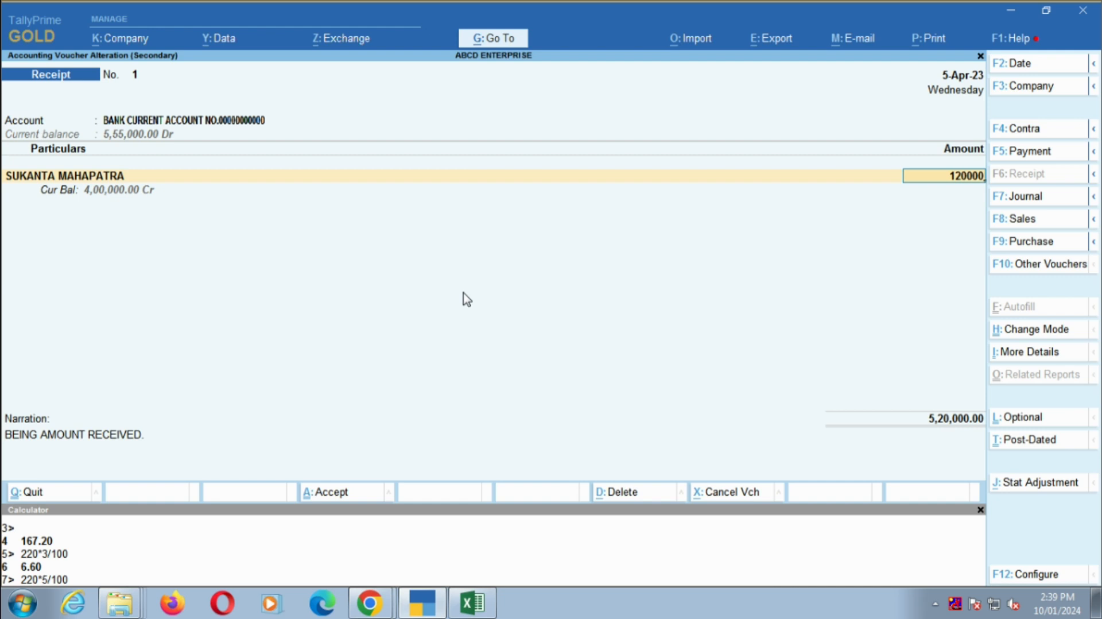
pyautogui.press('Return')
pyautogui.press('Return')
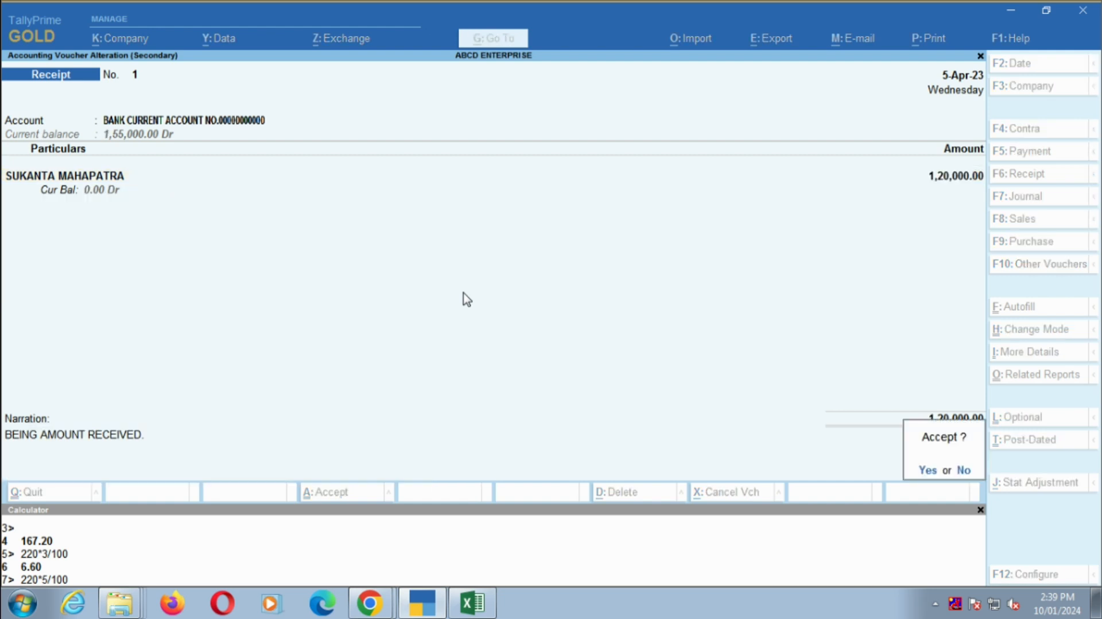
pyautogui.press('y')
# - Switch to the Excel sheet, try 120000 as the customer's credit in D8, and undo that change
pyautogui.hotkey('alt', 'Tab')
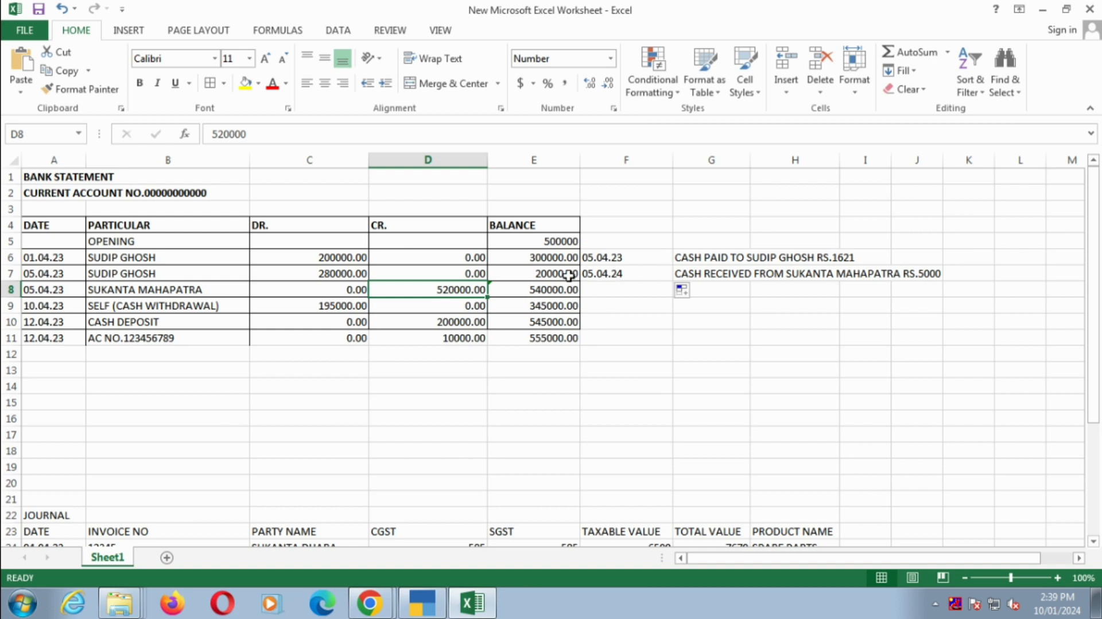
pyautogui.write('120000')
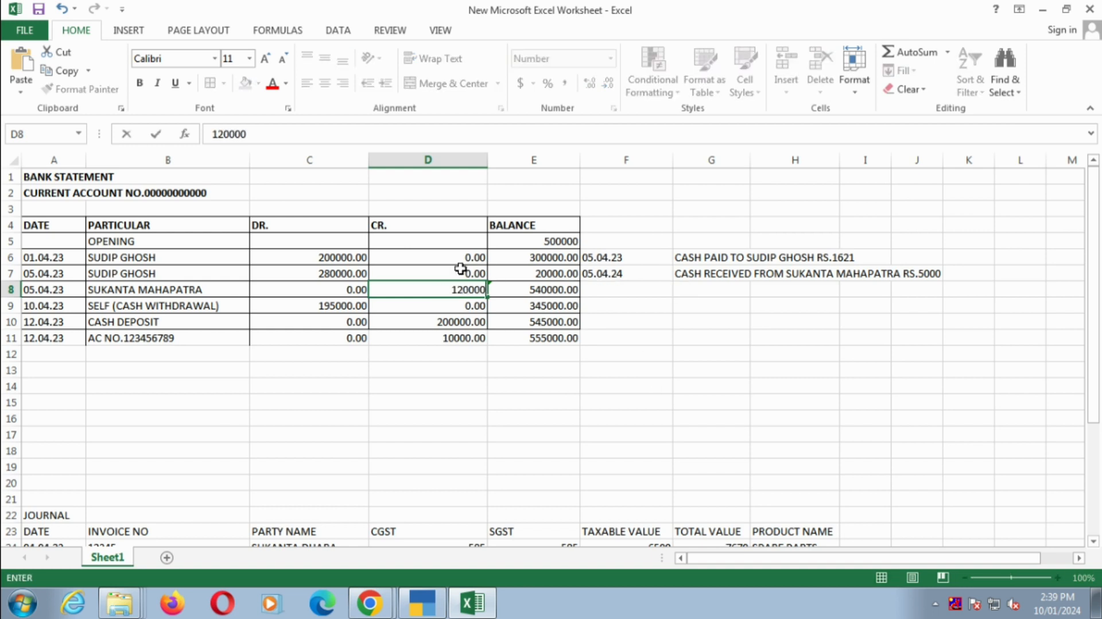
pyautogui.press('Return')
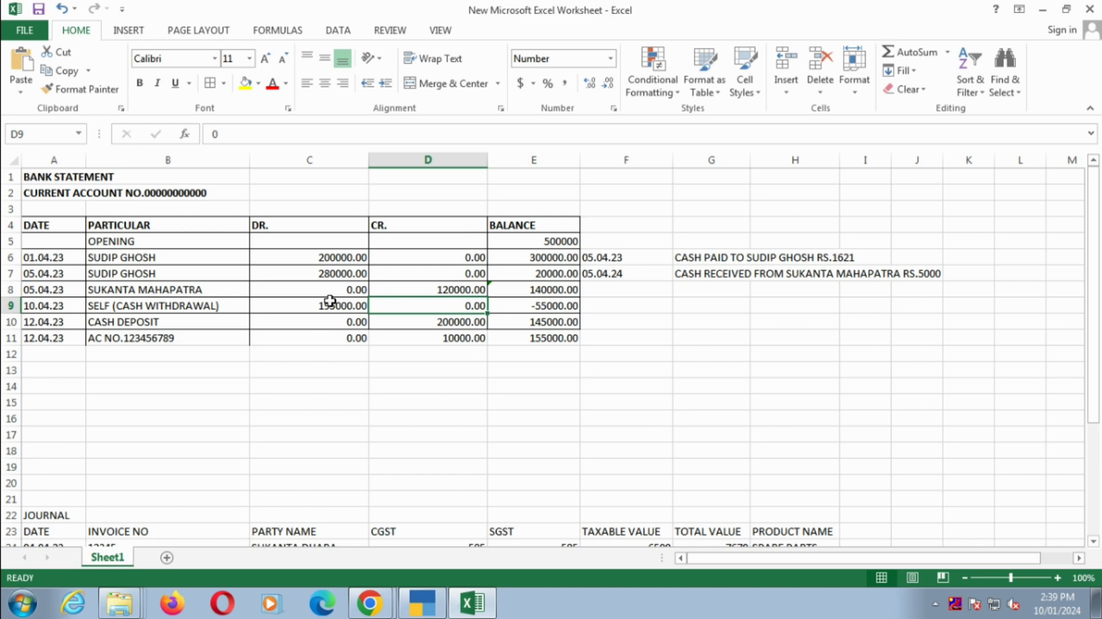
pyautogui.click(62, 8)
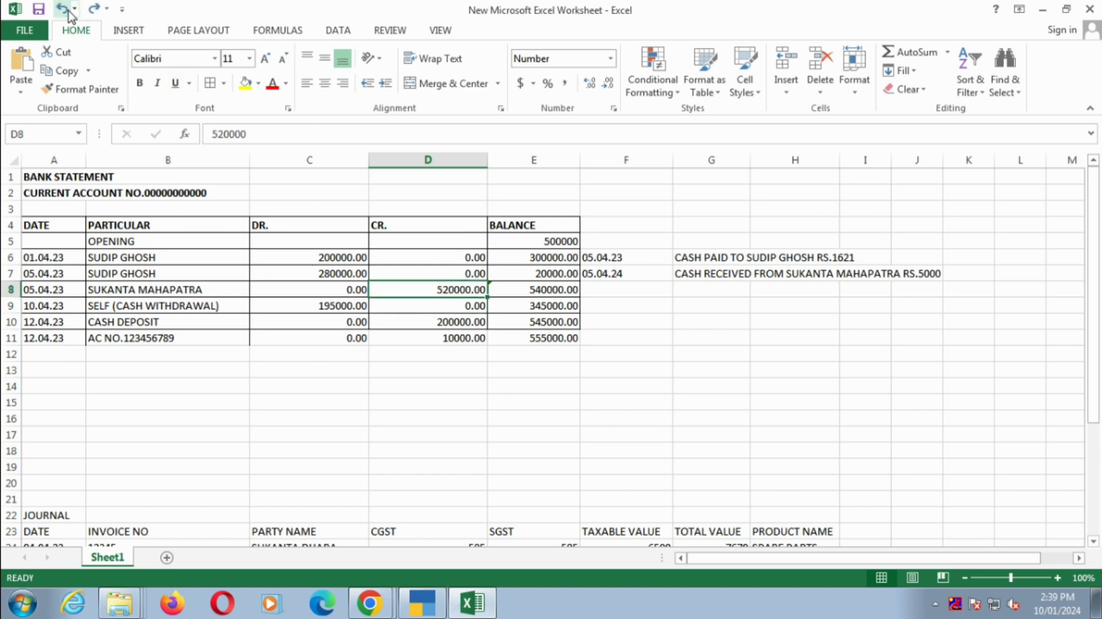
# - Switch back to TallyPrime, set the customer's bank receipt amount to 5,20,000, and save the voucher
pyautogui.hotkey('alt', 'Tab')
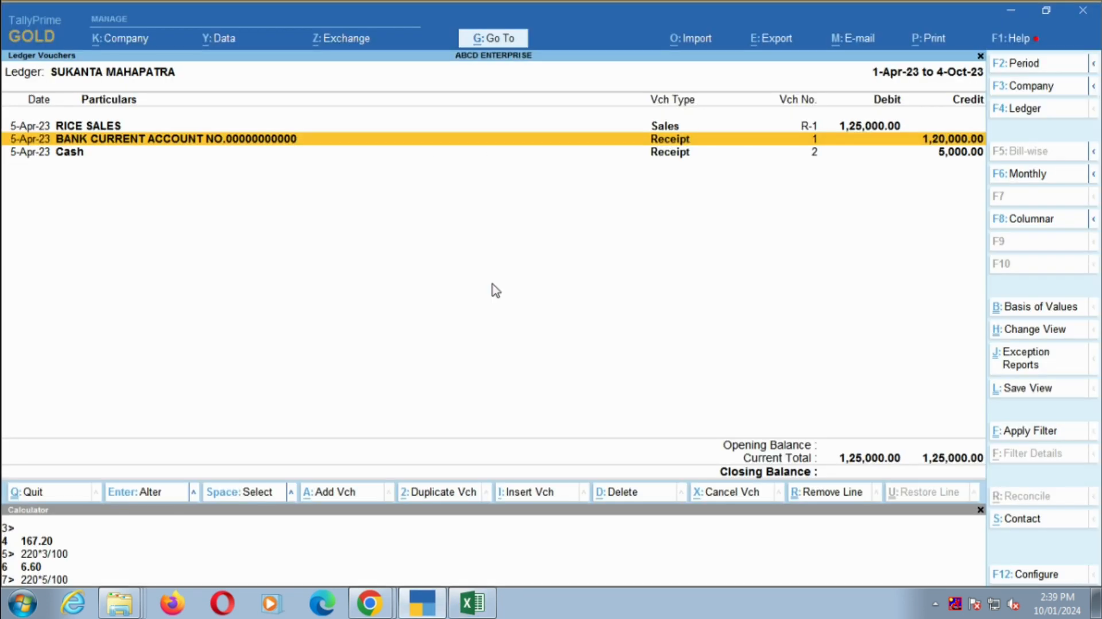
pyautogui.press('Return')
pyautogui.press('Return')
pyautogui.press('Return')
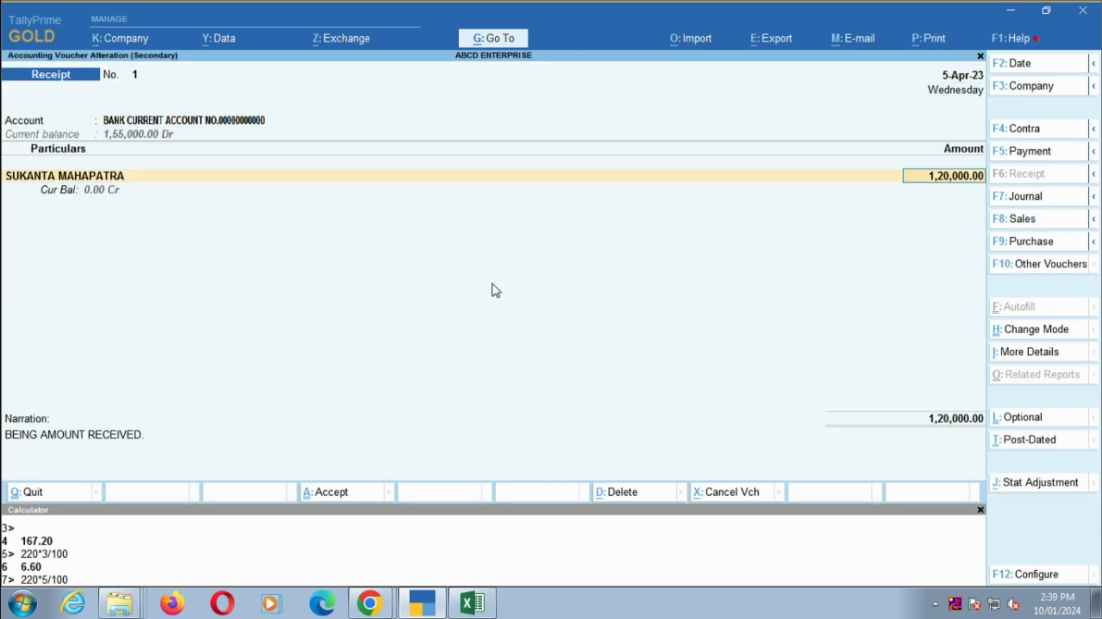
pyautogui.write('5,20,000')
pyautogui.press('Return')
pyautogui.press('Return')
pyautogui.press('Return')
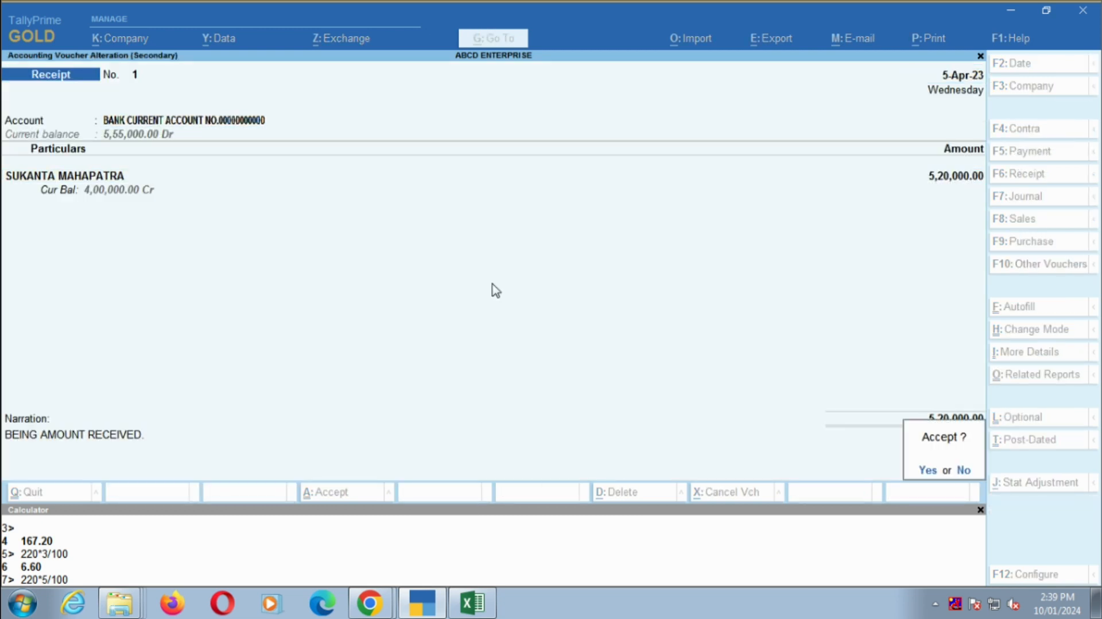
pyautogui.press('Return')
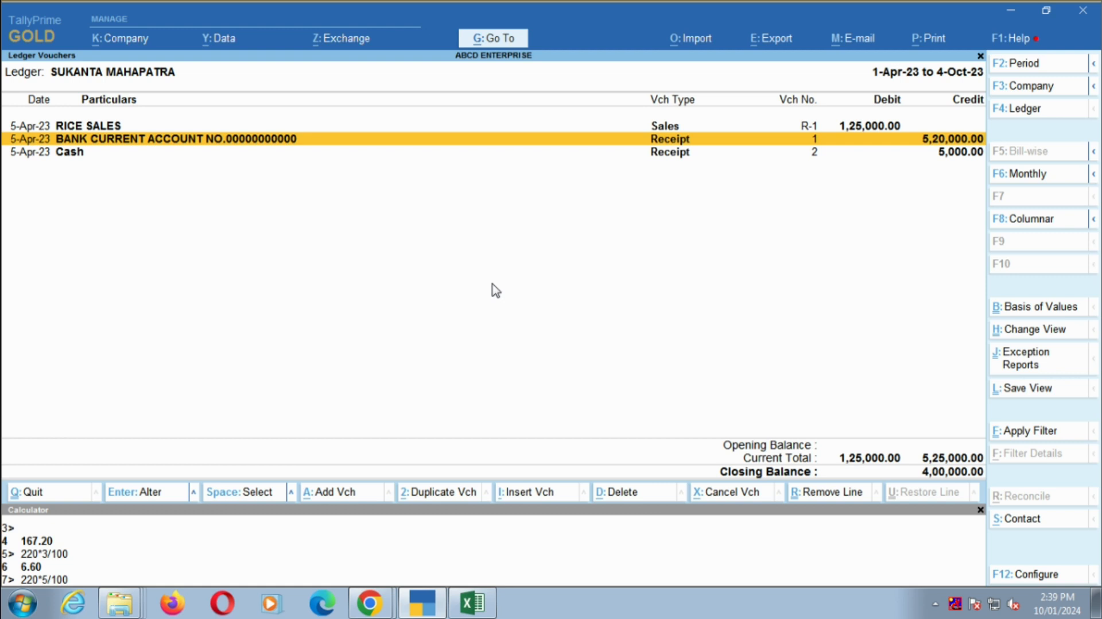
# - Close the customer's ledger report and return to the Display More Reports level
pyautogui.press('Down')
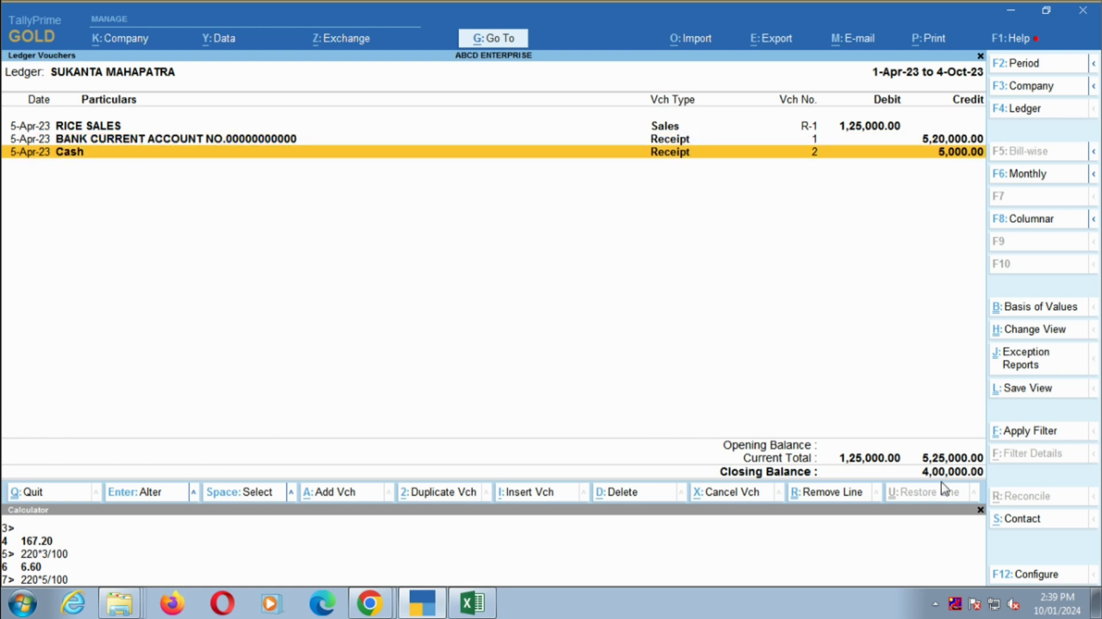
pyautogui.press('Escape')
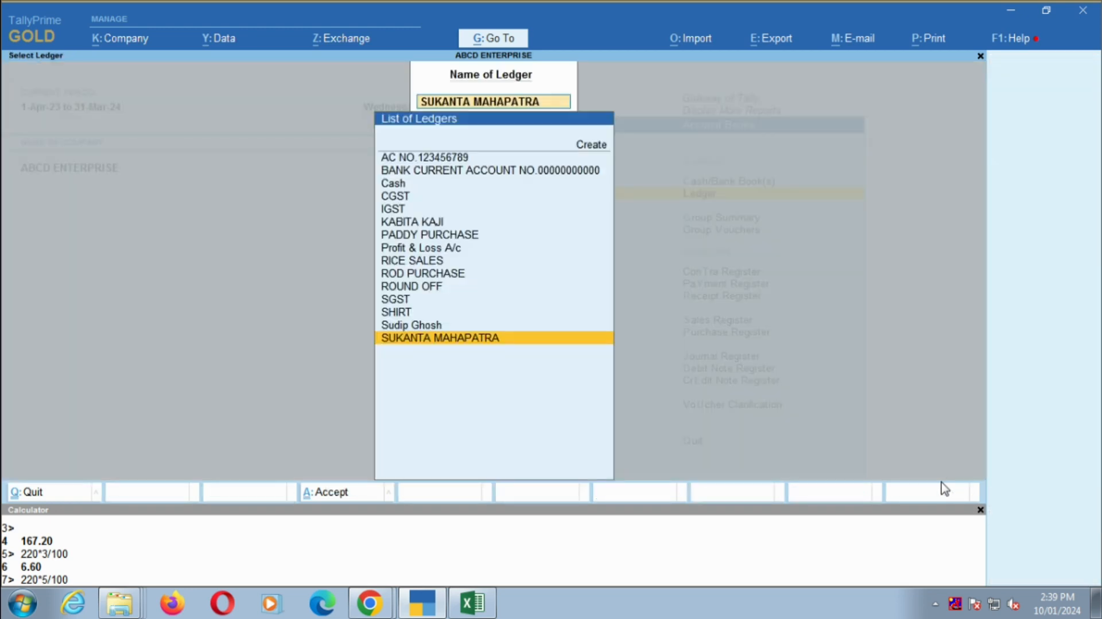
pyautogui.press('Escape')
pyautogui.press('Escape')
pyautogui.press('Escape')
# - Switch to the Excel sheet, review the bank statement particulars in rows 6 to 11, and locate the 04.04.23 journal entry in row 24
pyautogui.hotkey('alt', 'Tab')
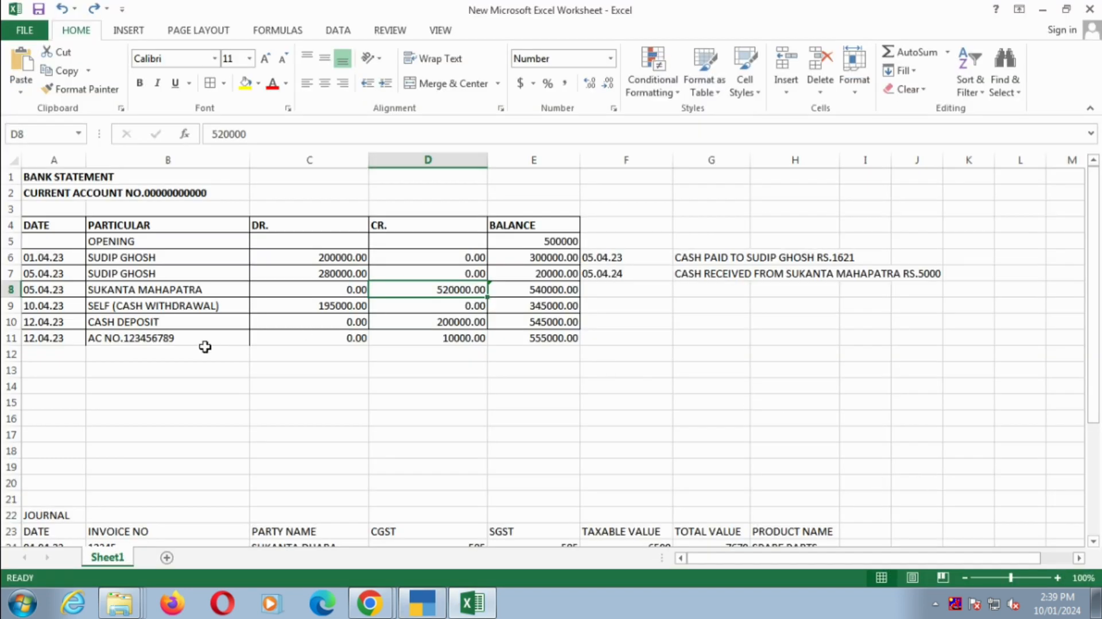
pyautogui.click(188, 256)
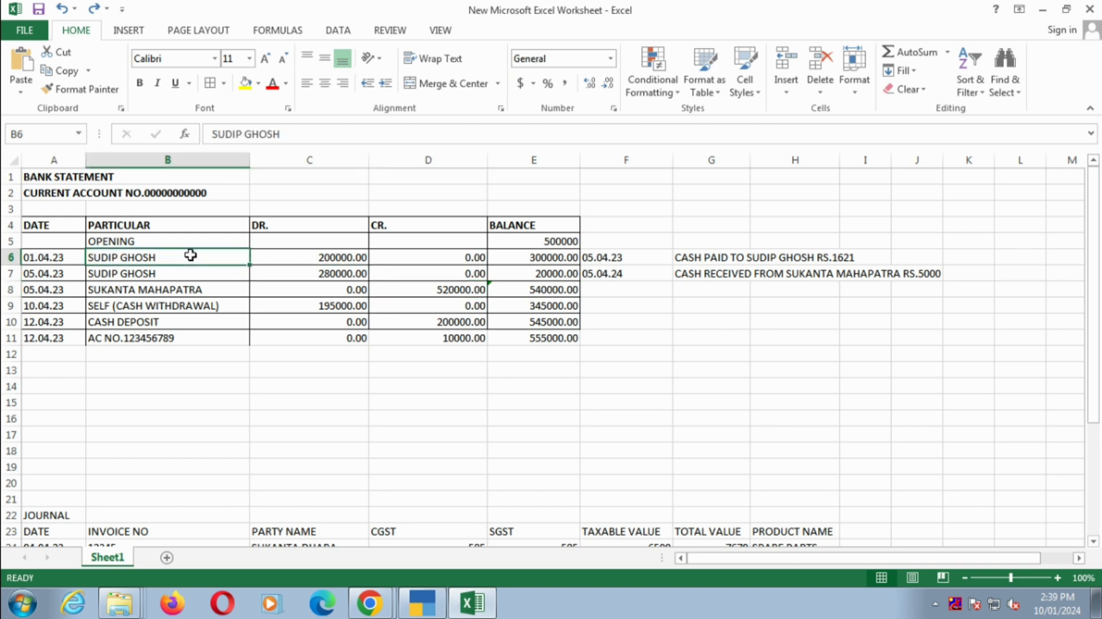
pyautogui.press('Right')
pyautogui.press('Left')
pyautogui.press('Down')
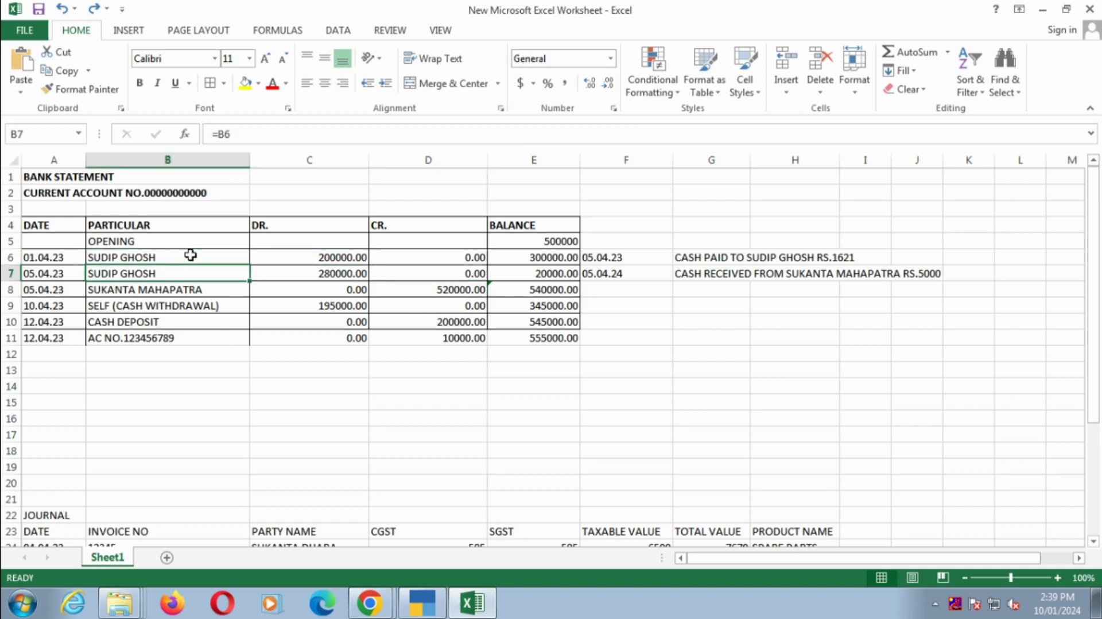
pyautogui.press('Down')
pyautogui.press('Down')
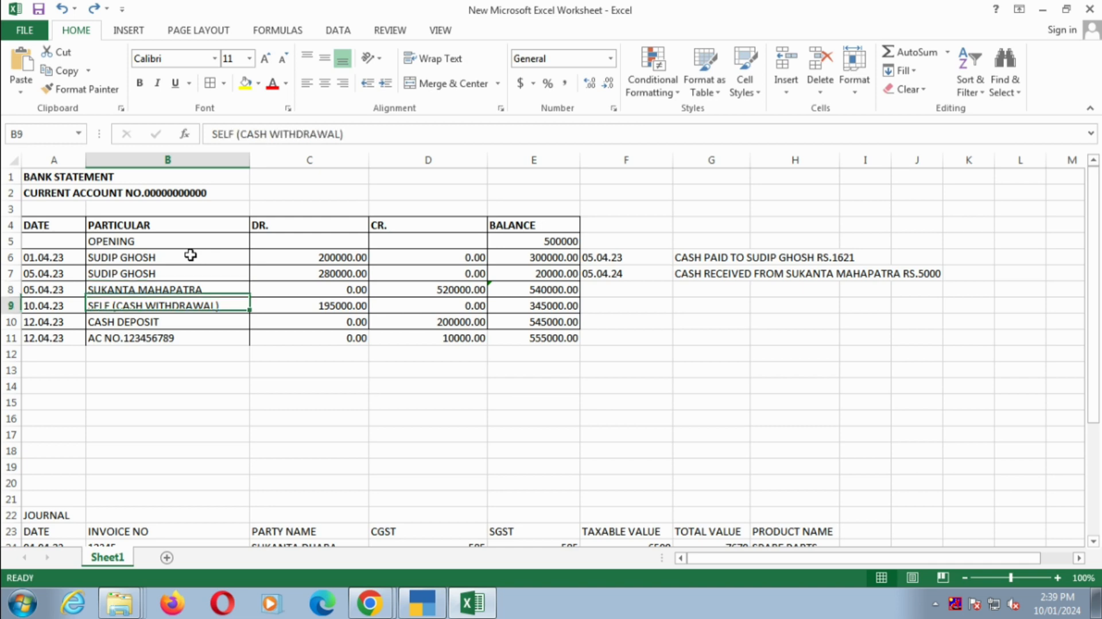
pyautogui.press('Down')
pyautogui.press('Down')
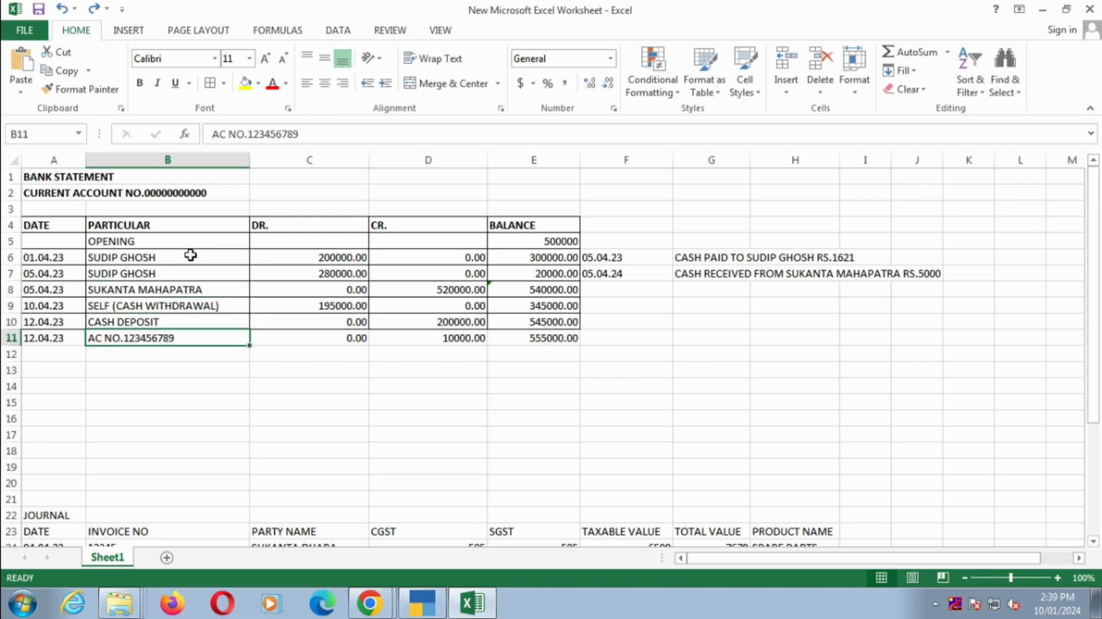
pyautogui.scroll(-4, 249, 361)
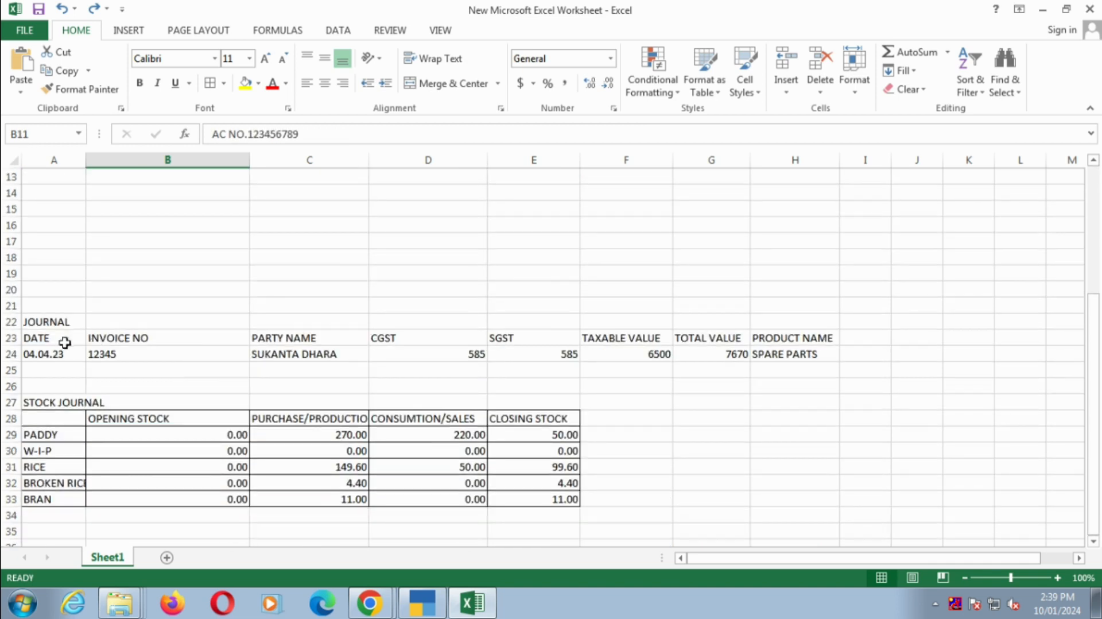
pyautogui.click(43, 355)
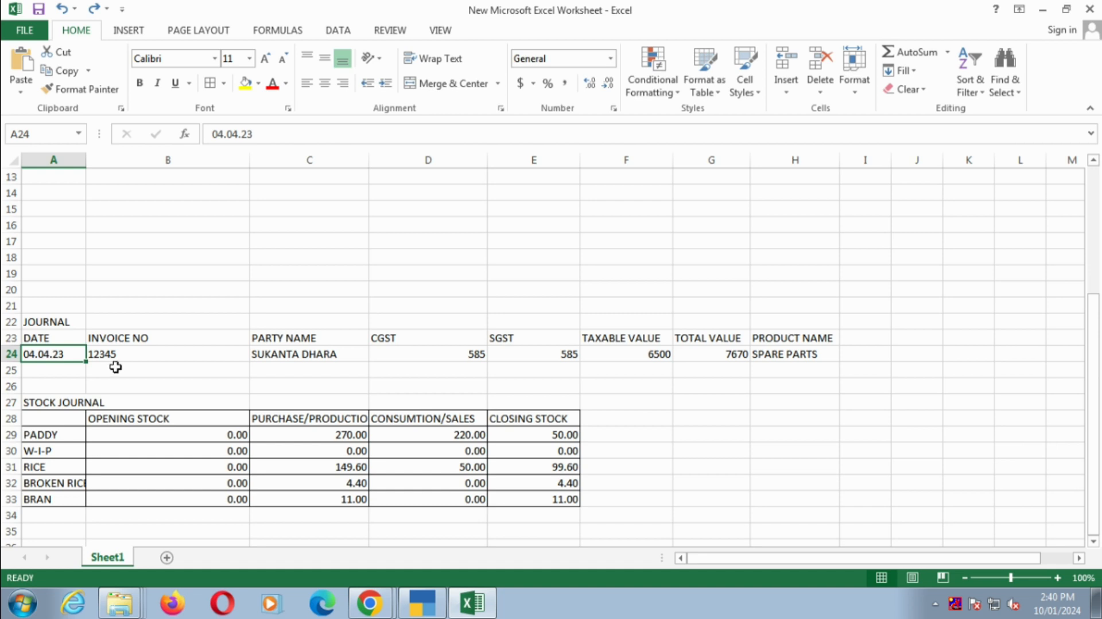
# - Switch to TallyPrime, leave the report menus, and start a new Journal voucher
pyautogui.hotkey('alt', 'Tab')
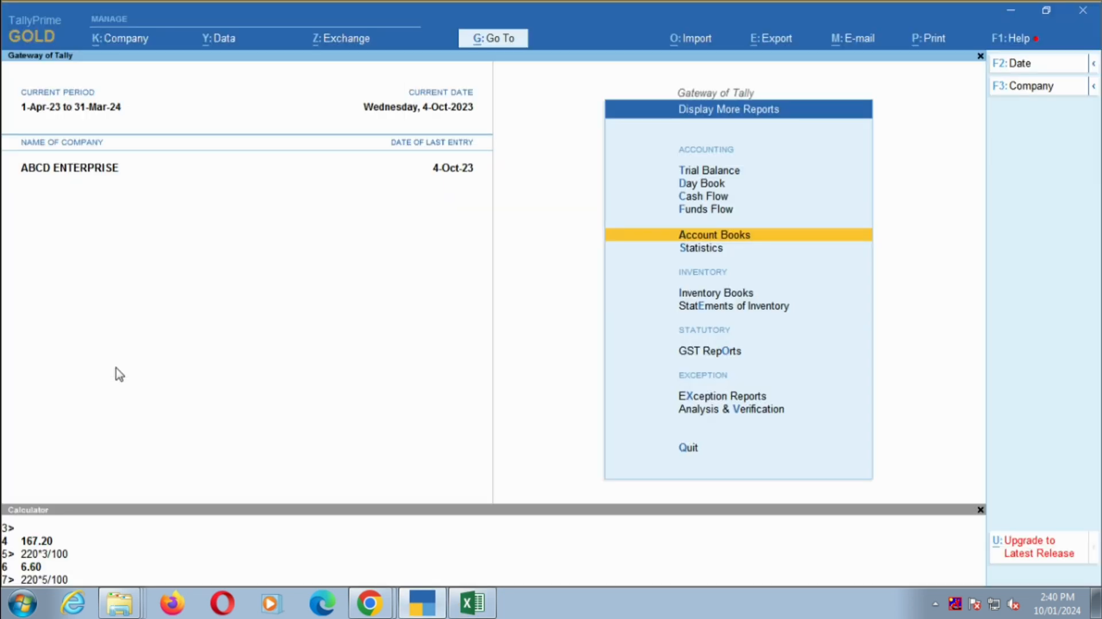
pyautogui.press('Return')
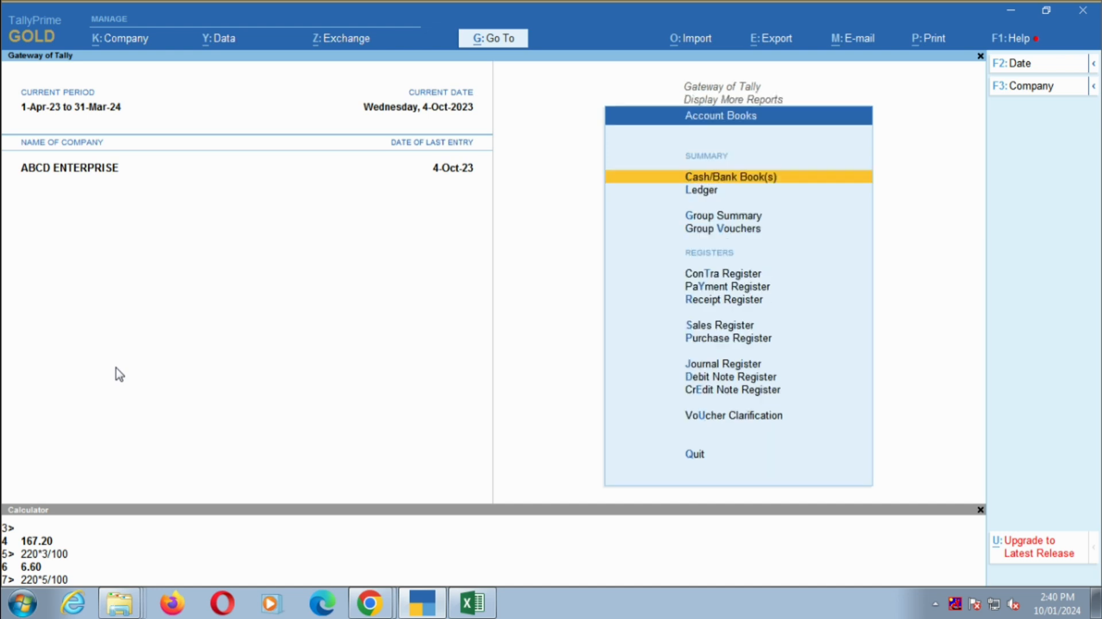
pyautogui.press('Escape')
pyautogui.press('Escape')
pyautogui.press('Up')
pyautogui.press('Up')
pyautogui.press('Up')
pyautogui.press('Up')
pyautogui.press('Up')
pyautogui.press('Up')
pyautogui.press('Up')
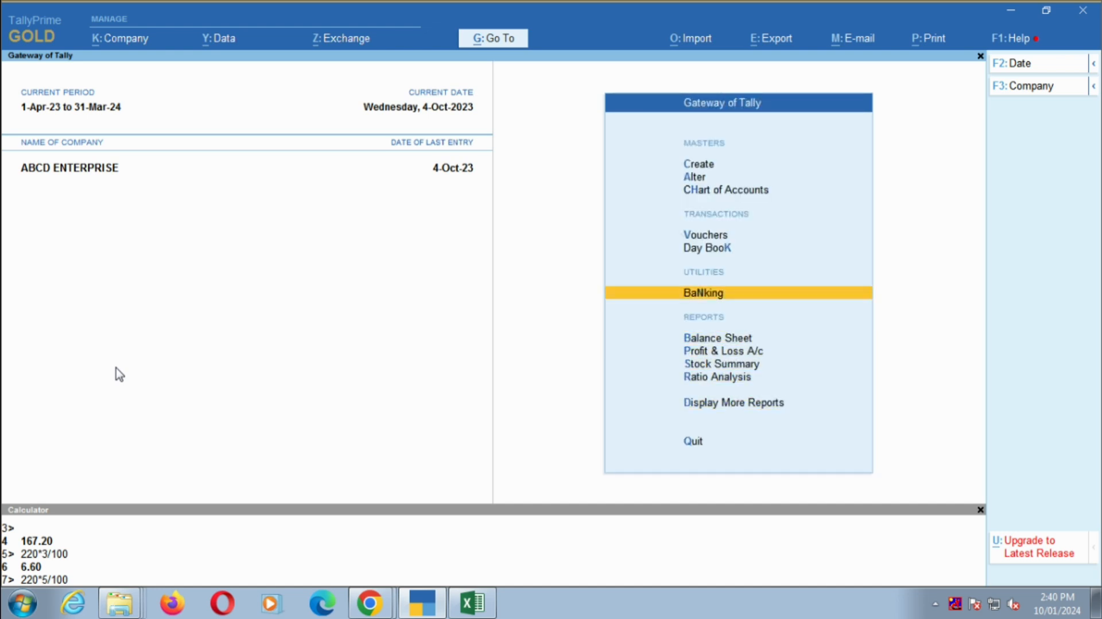
pyautogui.press('Return')
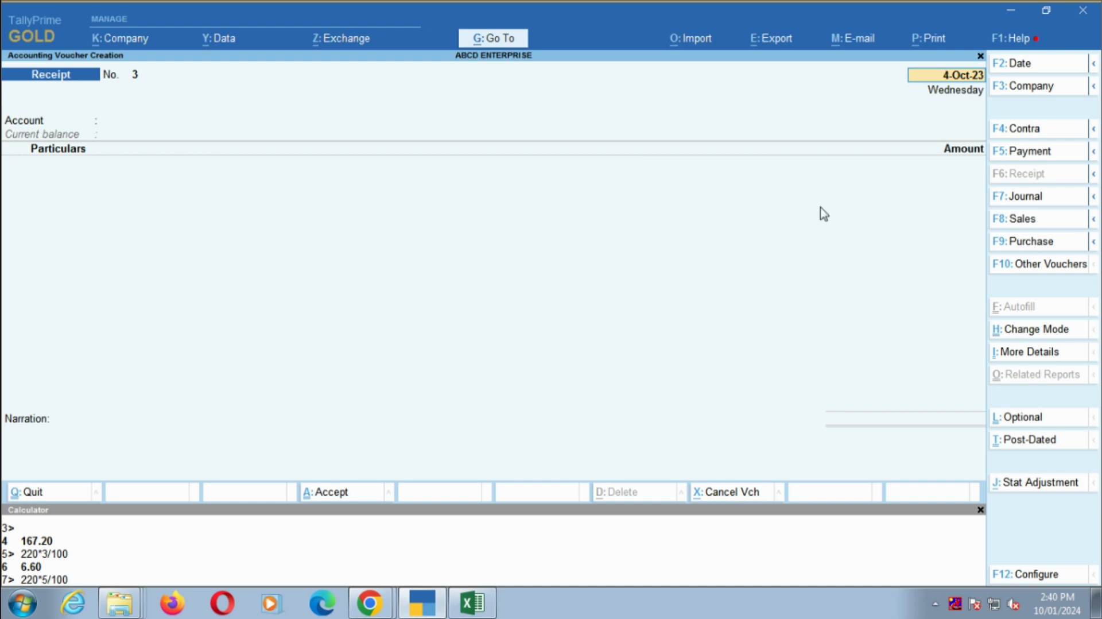
pyautogui.click(1035, 197)
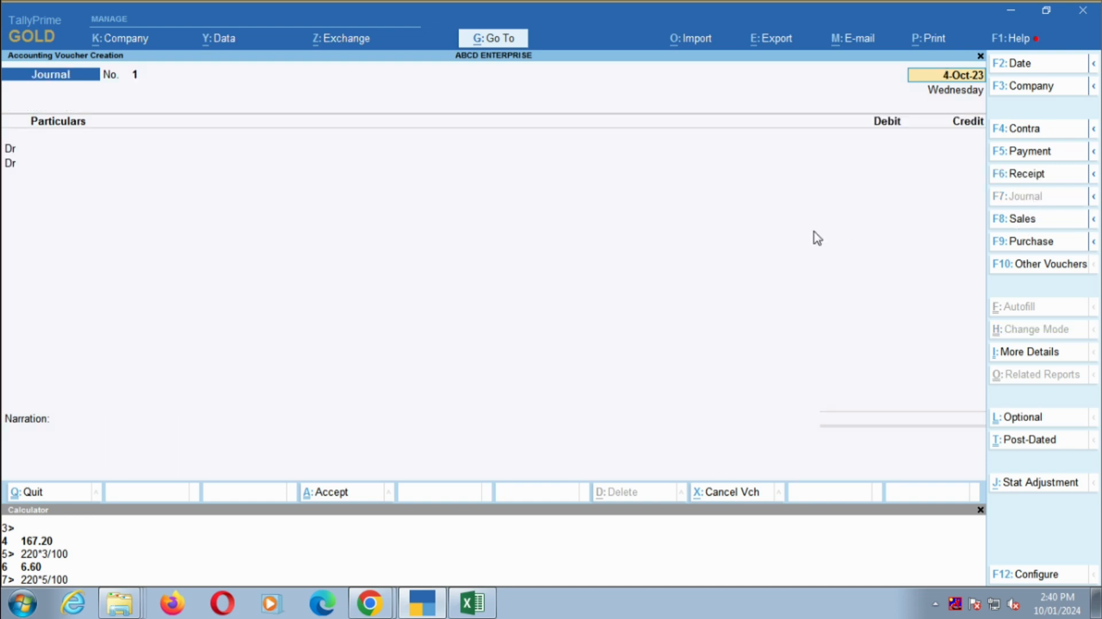
# - Check the journal entry in the Excel sheet and set the Journal voucher's date to 4.4.23
pyautogui.hotkey('alt', 'Tab')
pyautogui.hotkey('alt', 'Tab')
pyautogui.write('4.4.23')
pyautogui.press('Return')
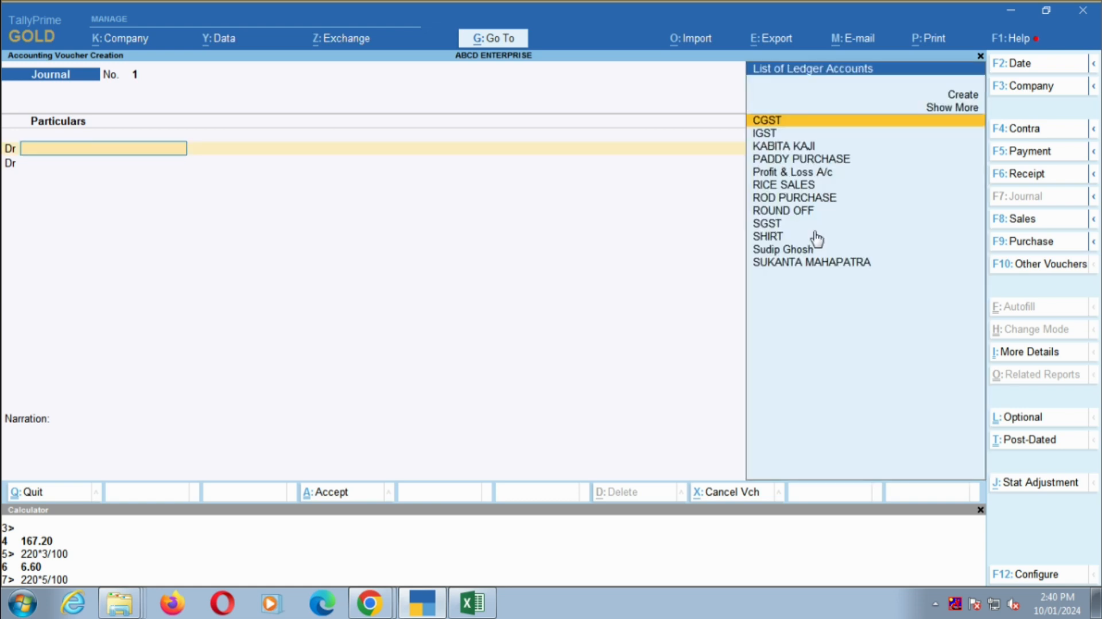
# - Copy the product name SPARE PARTS from cell H24 of the Excel sheet and return to the TallyPrime journal voucher
pyautogui.hotkey('alt', 'Tab')
pyautogui.press('Right')
pyautogui.press('Right')
pyautogui.press('Right')
pyautogui.press('Right')
pyautogui.press('Right')
pyautogui.press('Right')
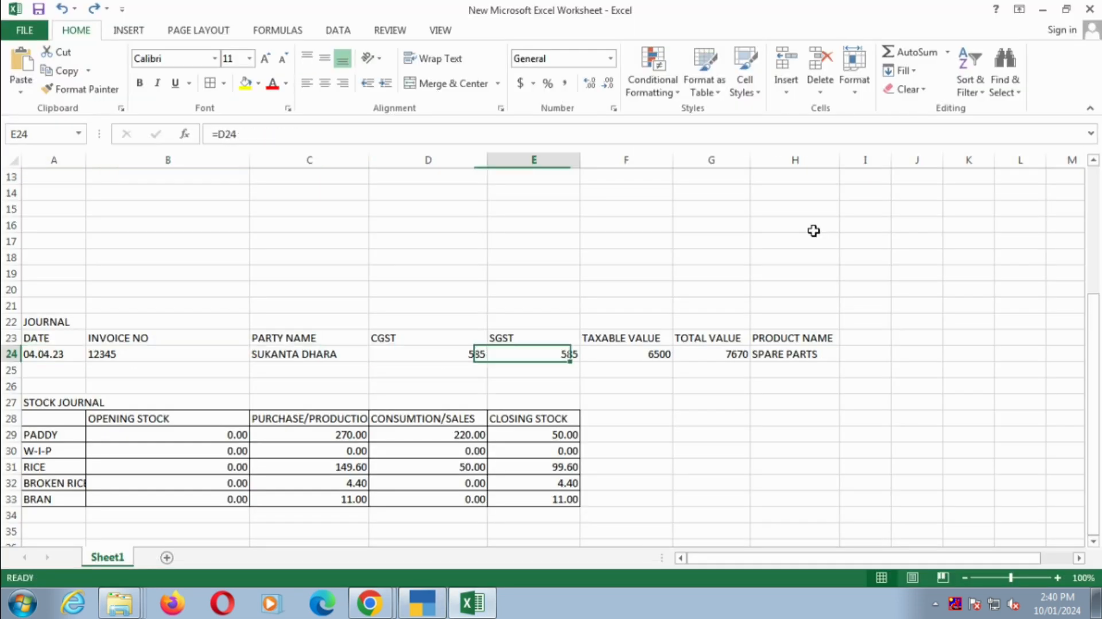
pyautogui.press('Right')
pyautogui.moveTo(207, 133); pyautogui.dragTo(301, 132)
pyautogui.hotkey('ctrl', 'c')
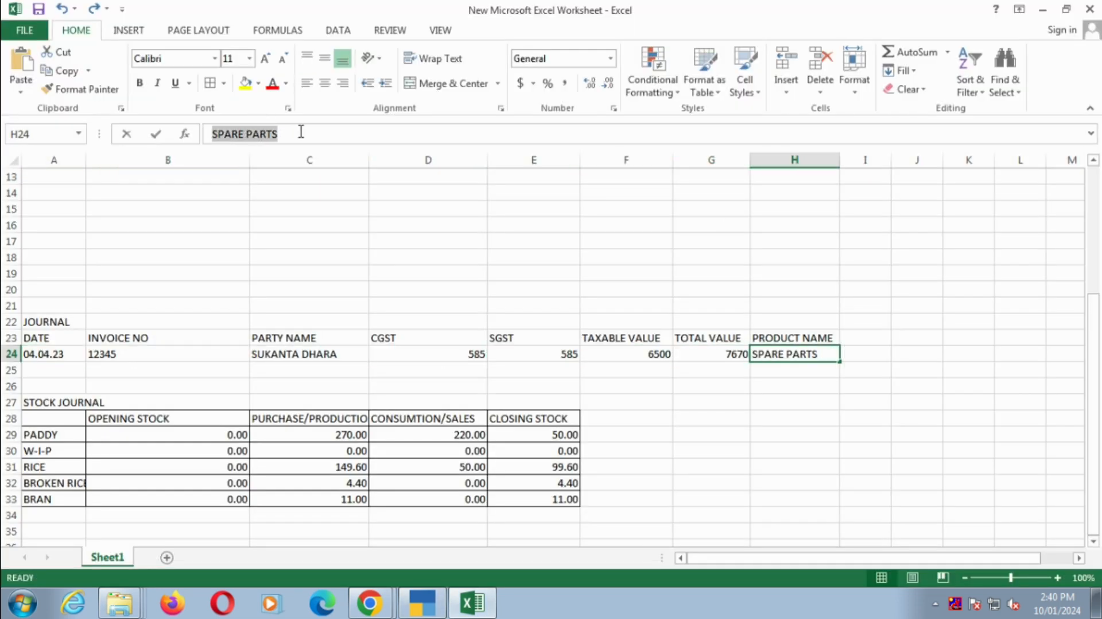
pyautogui.press('Escape')
pyautogui.hotkey('alt', 'Tab')
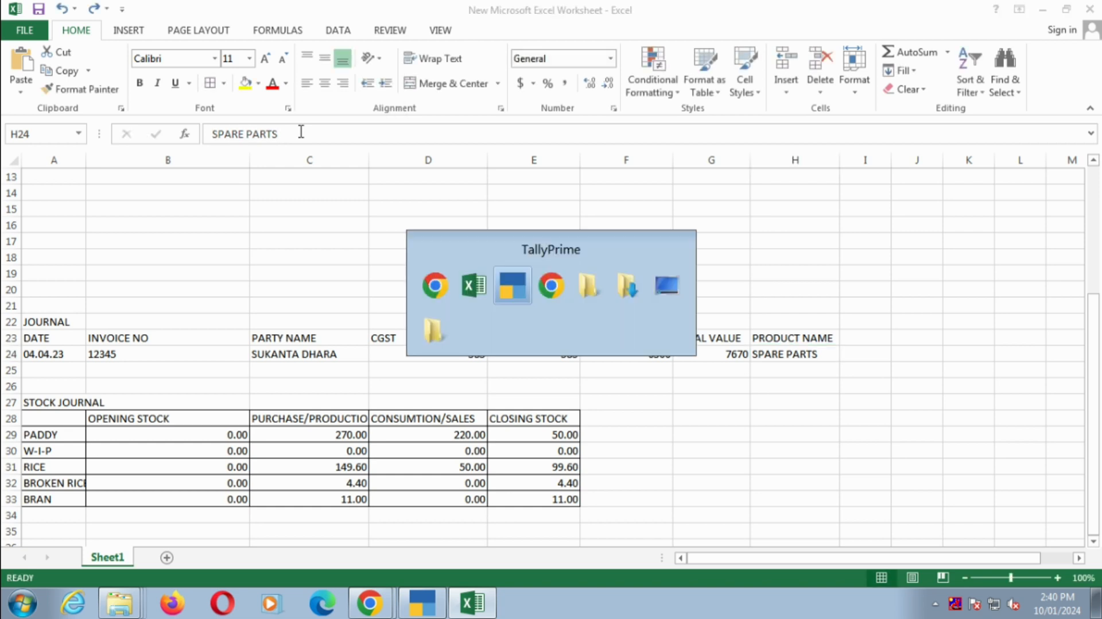
# - Create a ledger for the first debit line, named SPARE PARTS with the copied text, under the Indirect Expenses group
pyautogui.press('Up')
pyautogui.press('Up')
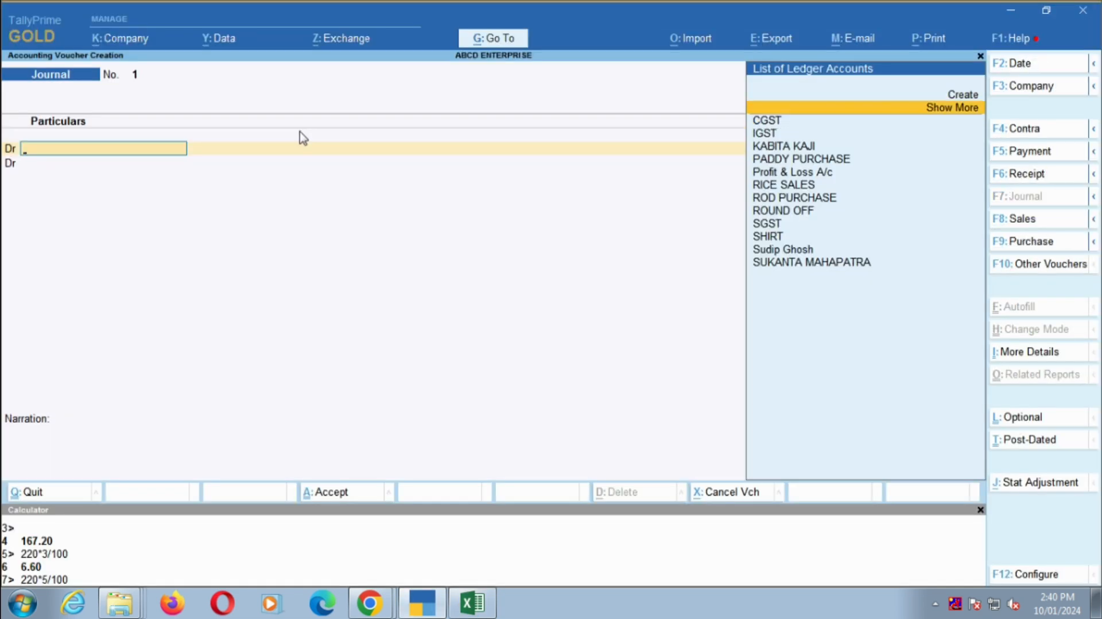
pyautogui.press('Return')
pyautogui.hotkey('ctrl', 'v')
pyautogui.press('Return')
pyautogui.press('Return')
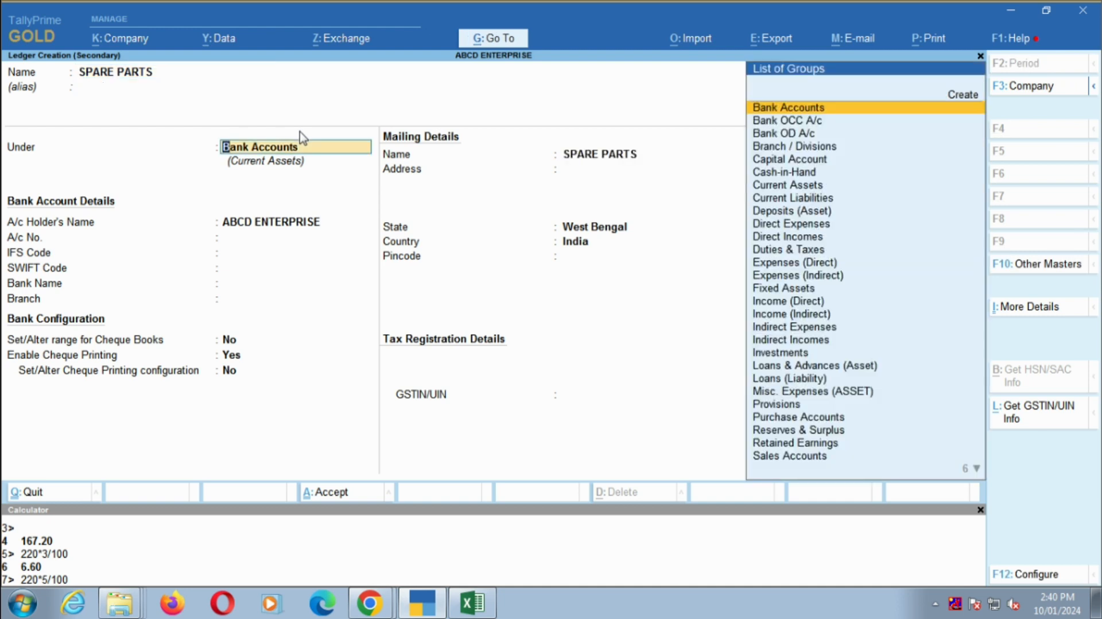
pyautogui.write('IND')
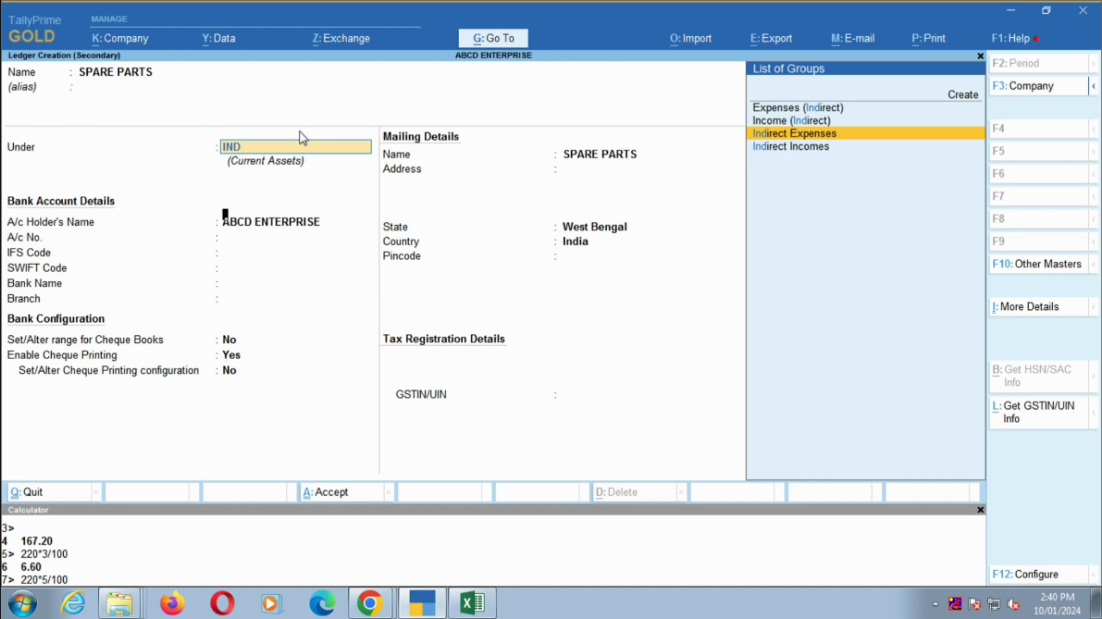
pyautogui.press('Return')
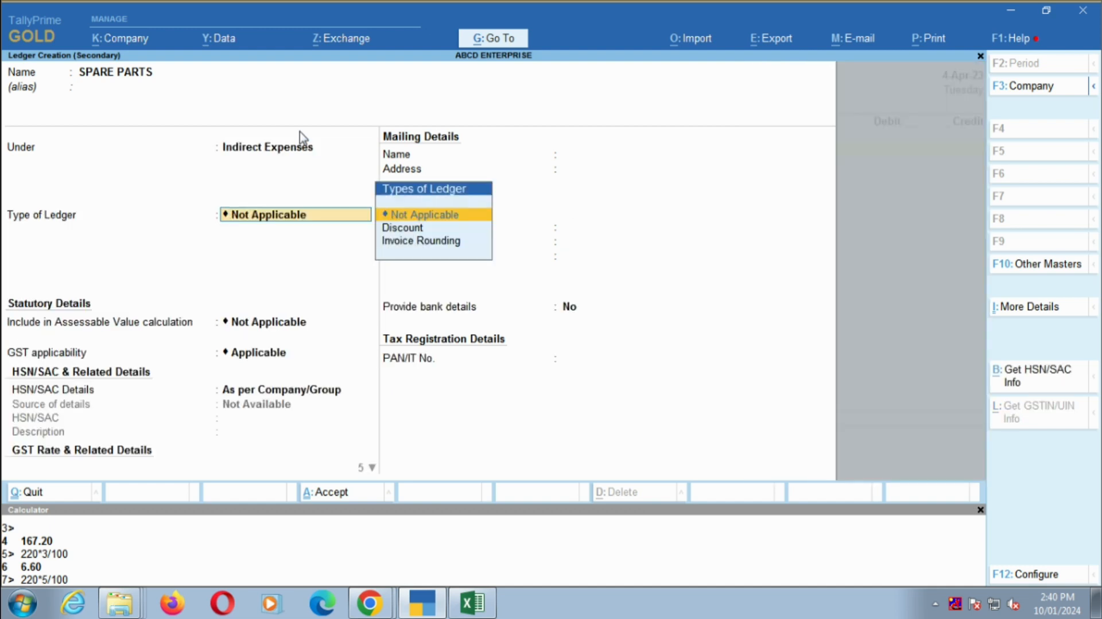
# - Set the new ledger's GST applicability to Not Applicable and save the ledger
pyautogui.press('Return')
pyautogui.press('Return')
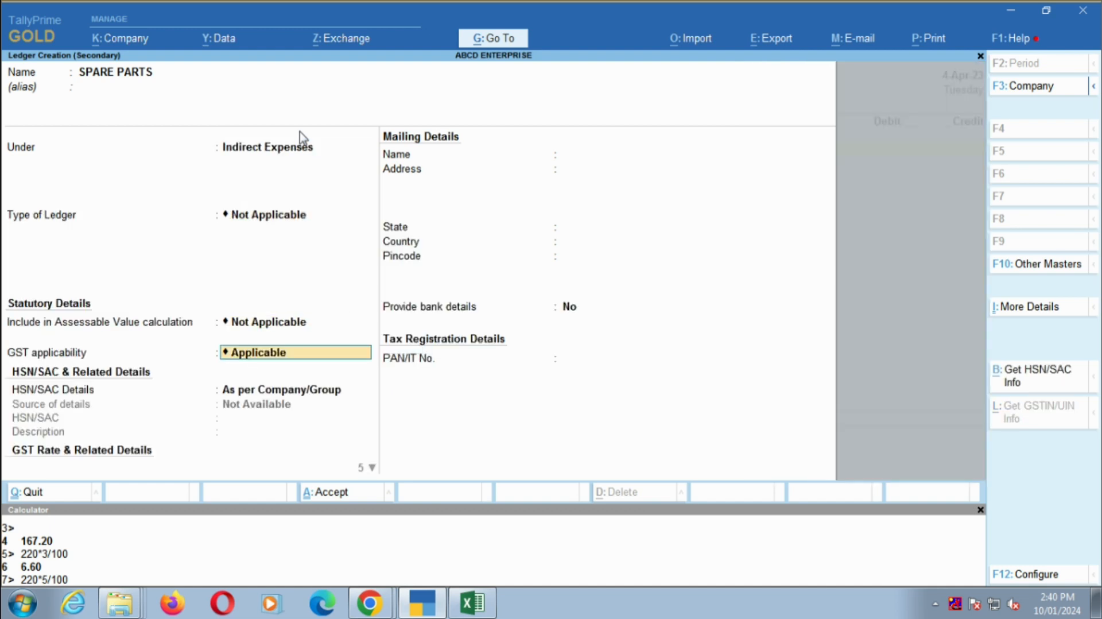
pyautogui.press('Down')
pyautogui.press('Return')
pyautogui.press('Return')
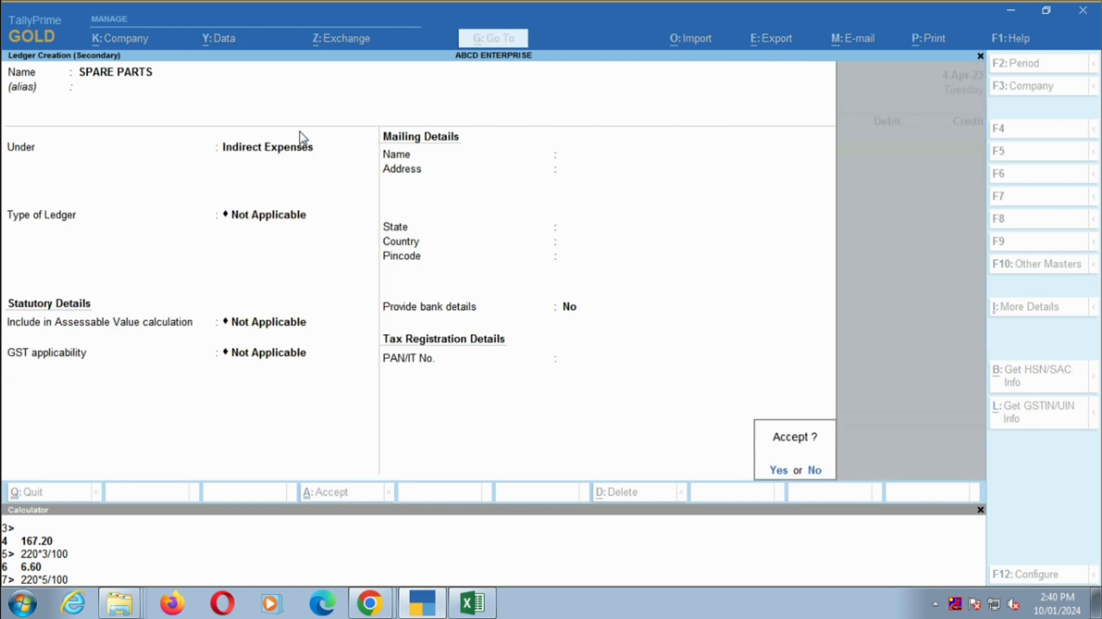
pyautogui.press('Return')
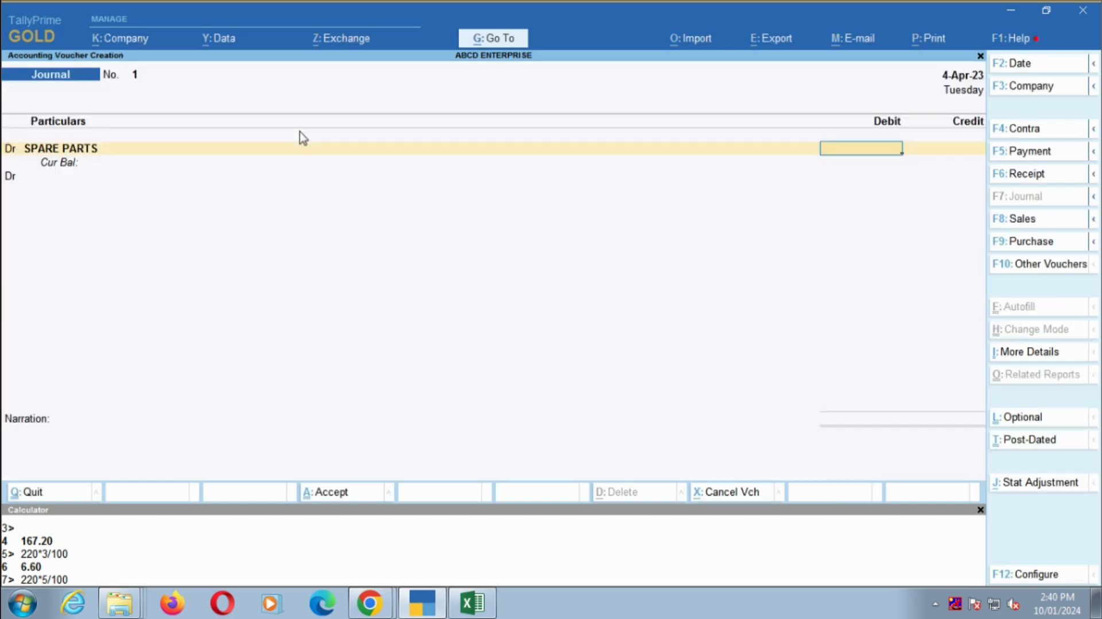
# - Reopen the SPARE PARTS ledger for alteration from the debit line and set its GST applicability to Applicable
pyautogui.press('BackSpace')
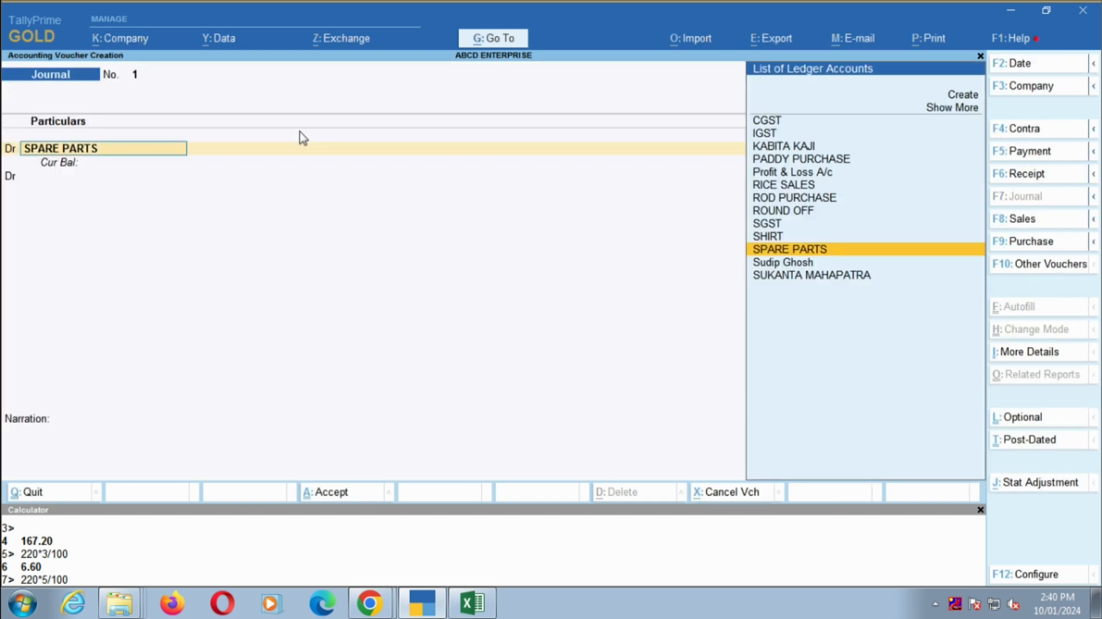
pyautogui.hotkey('ctrl', 'Return')
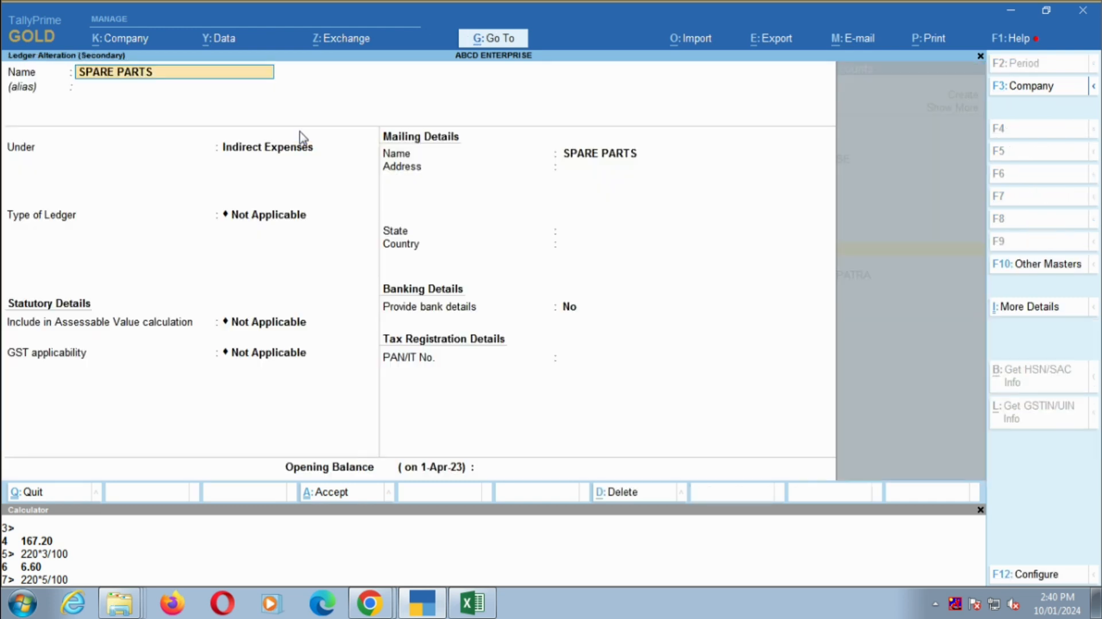
pyautogui.press('Return')
pyautogui.press('Return')
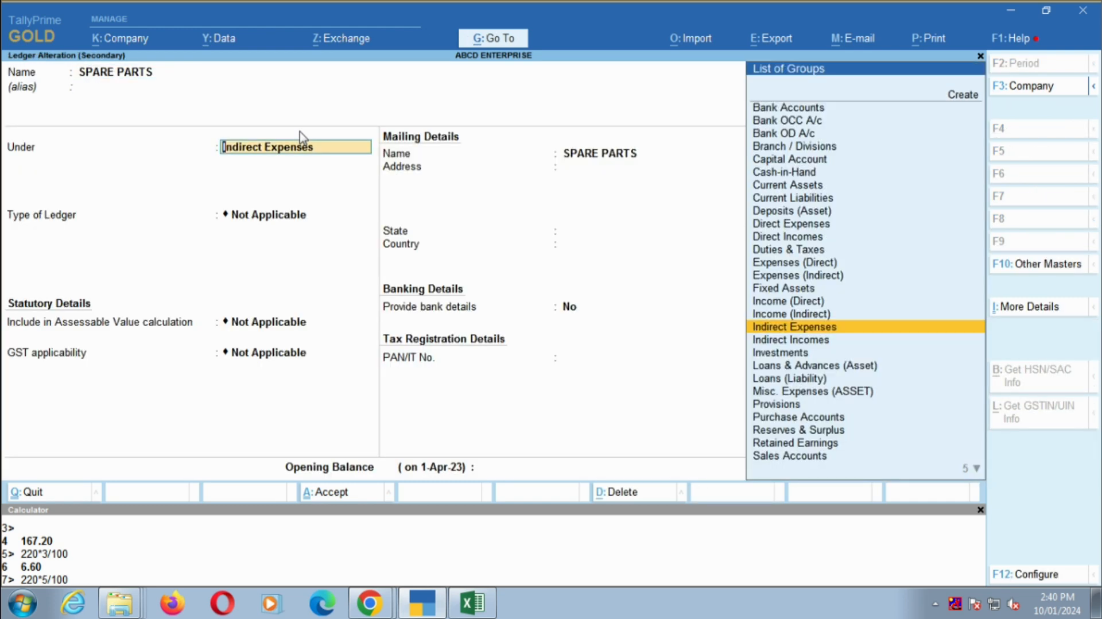
pyautogui.press('Return')
pyautogui.press('Return')
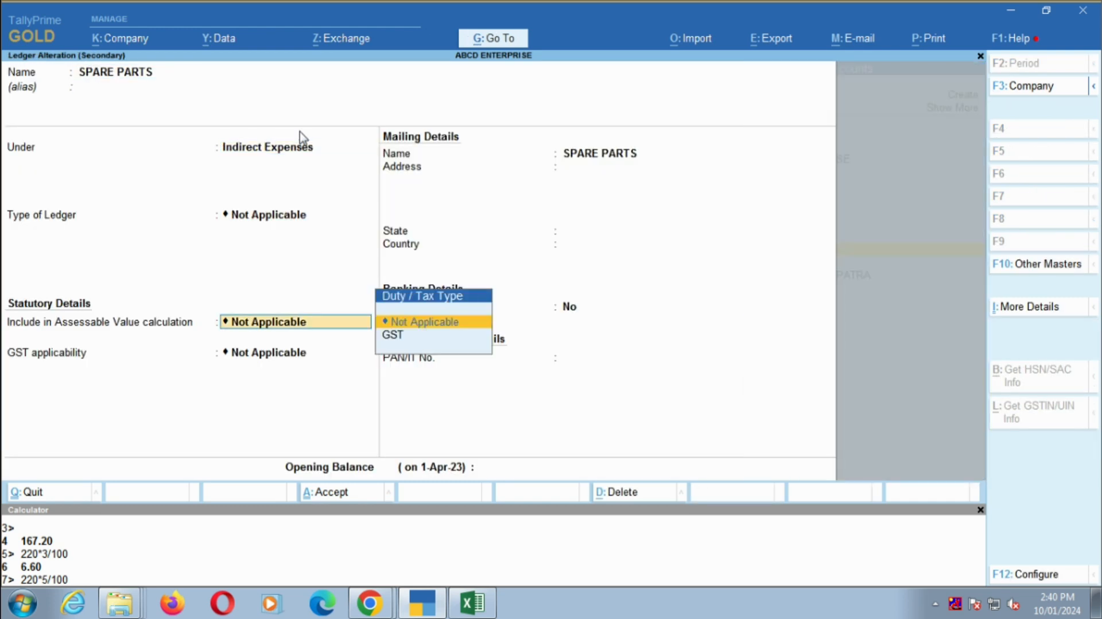
pyautogui.press('Return')
pyautogui.press('Up')
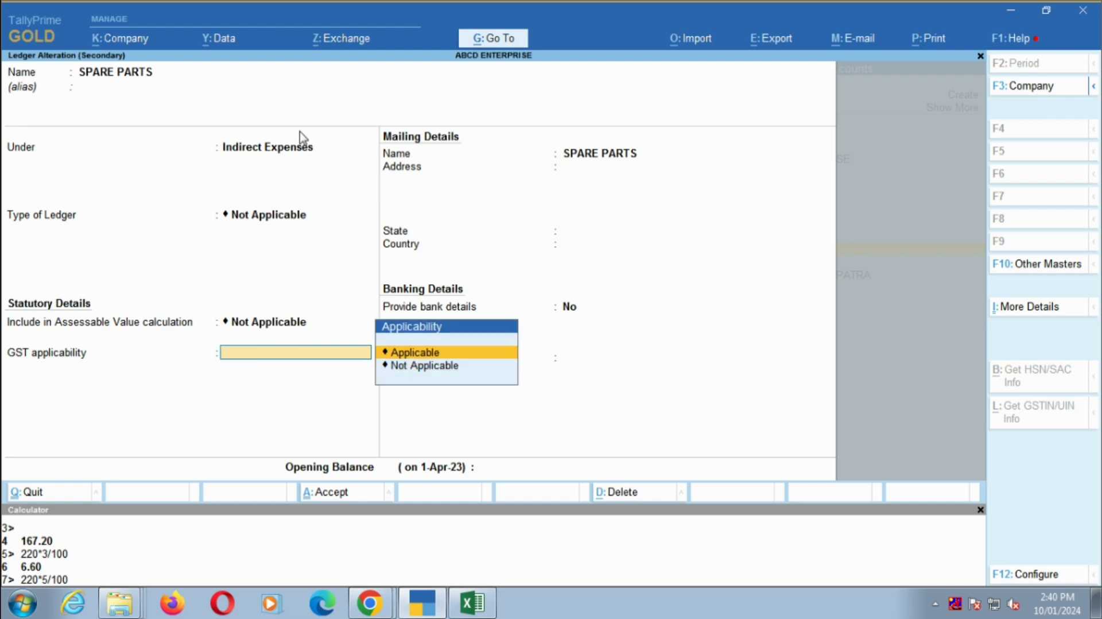
pyautogui.press('Return')
pyautogui.press('Return')
# - Specify the ledger's HSN/SAC details directly, with HSN/SAC 00000 and the description SPARE PART
pyautogui.press('BackSpace')
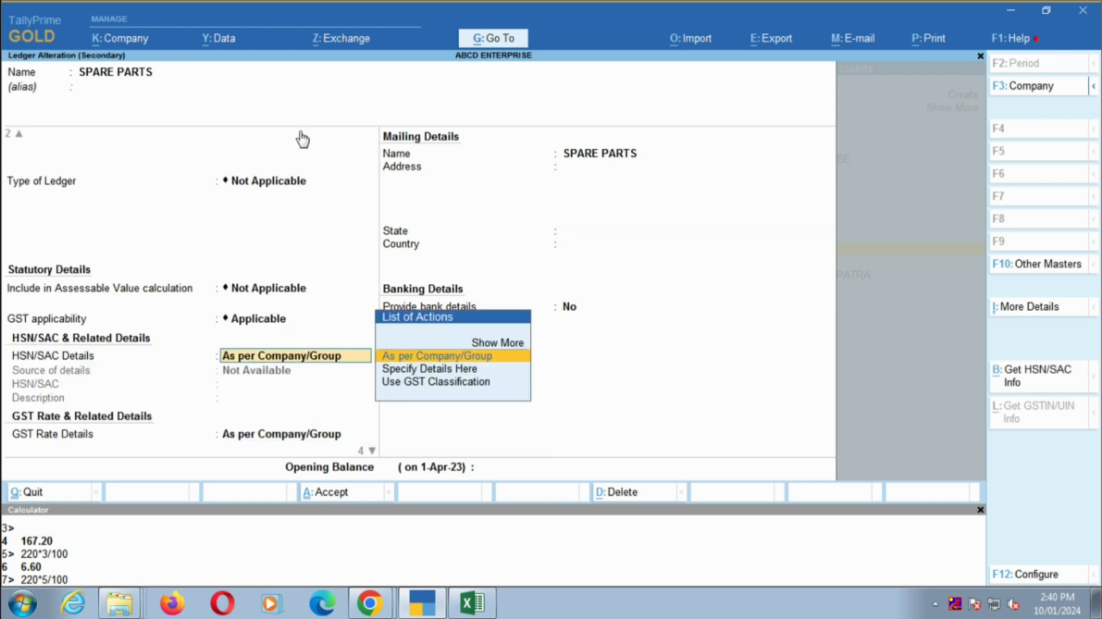
pyautogui.press('Down')
pyautogui.press('Return')
pyautogui.press('Return')
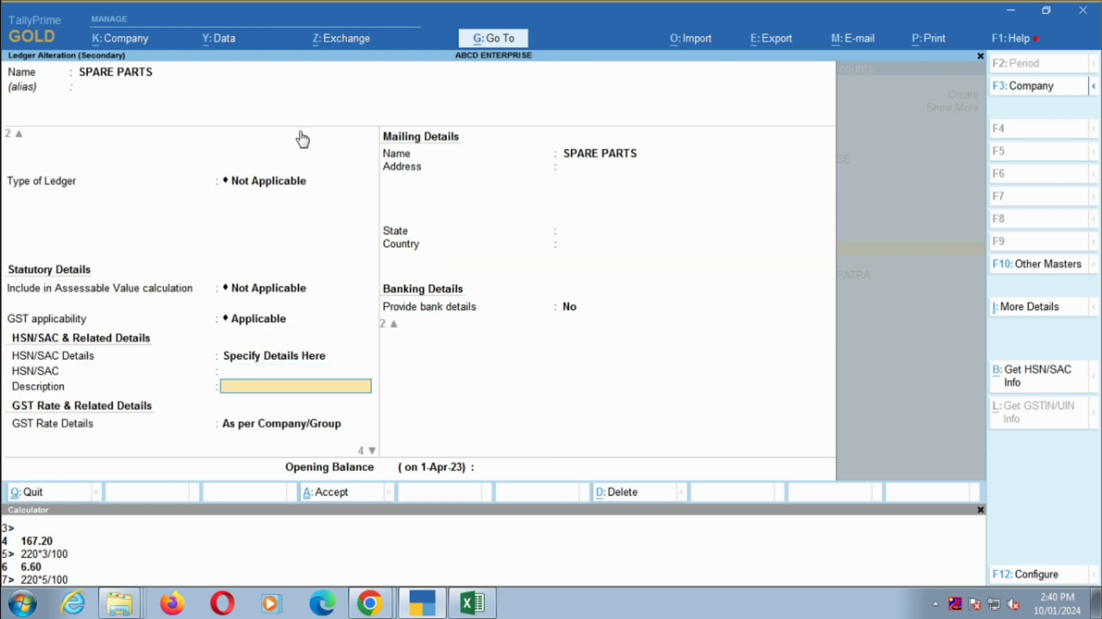
pyautogui.press('BackSpace')
pyautogui.write('00000')
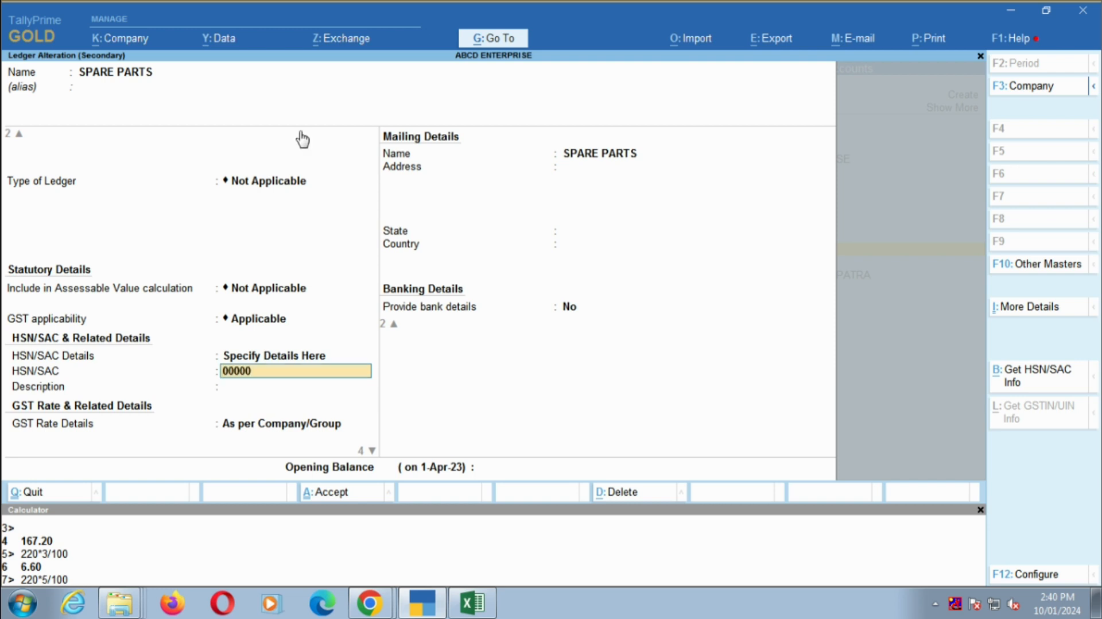
pyautogui.press('Return')
pyautogui.write('SPARE PARTS')
pyautogui.press('BackSpace')
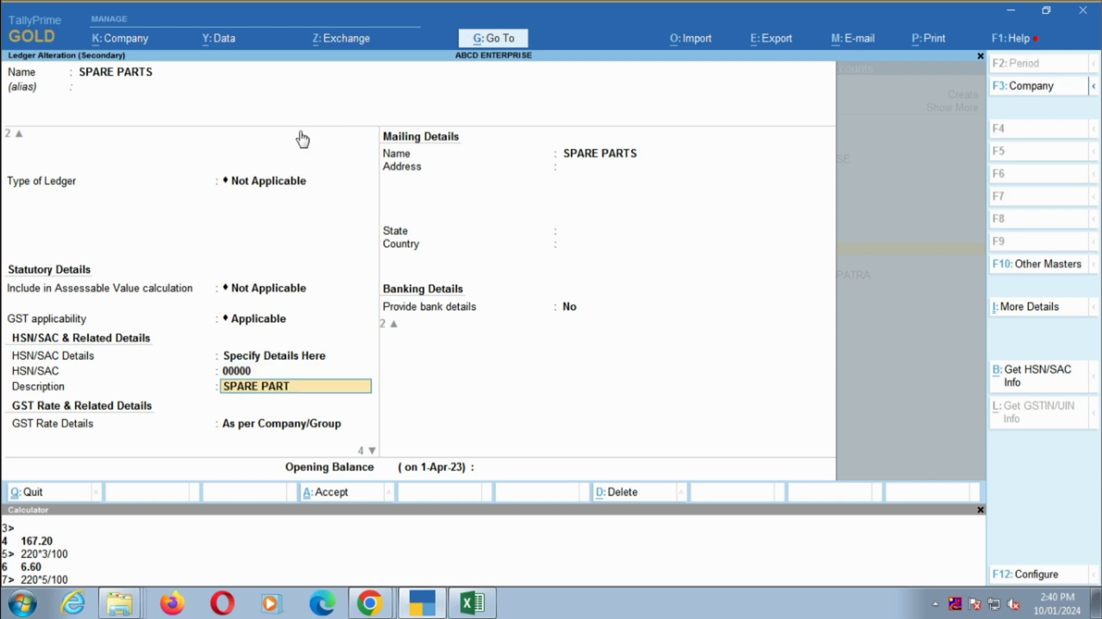
# - Specify the ledger's GST rate details directly as Taxable, with a GST rate of 18%
pyautogui.press('Return')
pyautogui.press('Return')
pyautogui.press('BackSpace')
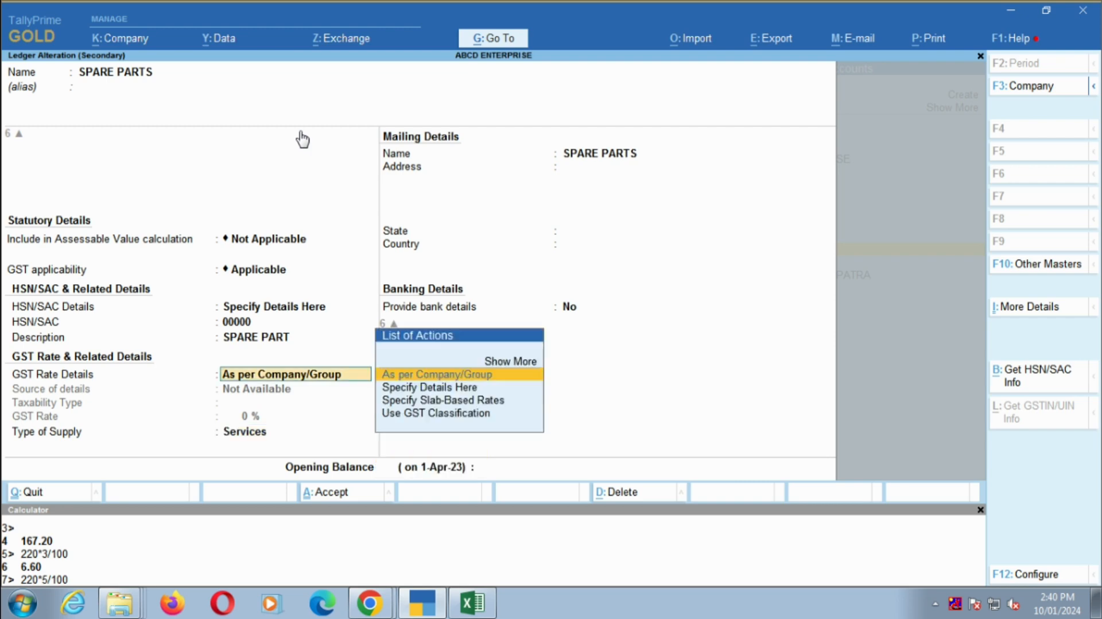
pyautogui.press('Down')
pyautogui.press('Return')
pyautogui.press('Return')
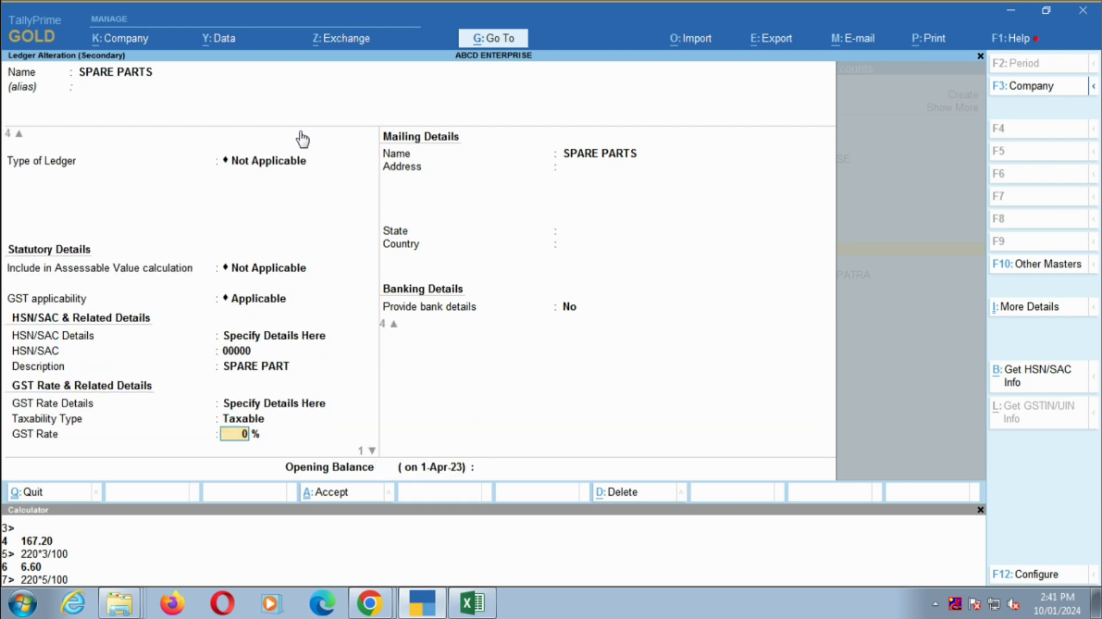
pyautogui.hotkey('alt', 'Tab')
pyautogui.hotkey('alt', 'Tab')
pyautogui.write('18')
# - Change the ledger's type of supply from Services and save the ledger alteration
pyautogui.press('Return')
pyautogui.press('Up')
pyautogui.press('Return')
pyautogui.press('Return')
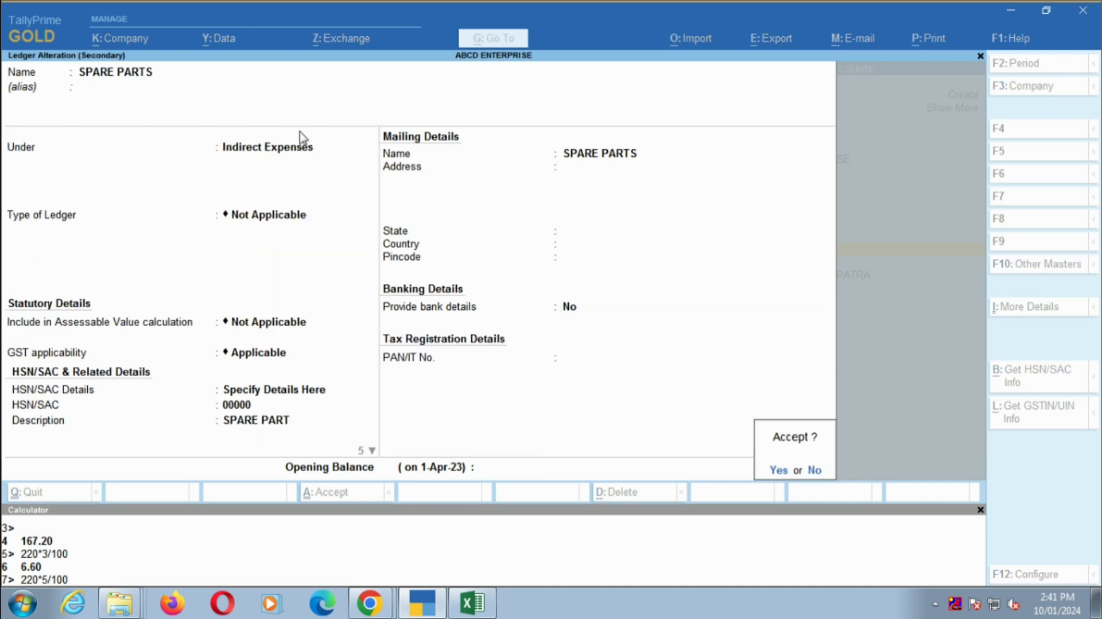
pyautogui.press('Return')
# - Check the taxable value in the Excel sheet and debit SPARE PARTS with 6500, keeping the GST and HSN/SAC details as per masters
pyautogui.hotkey('alt', 'Tab')
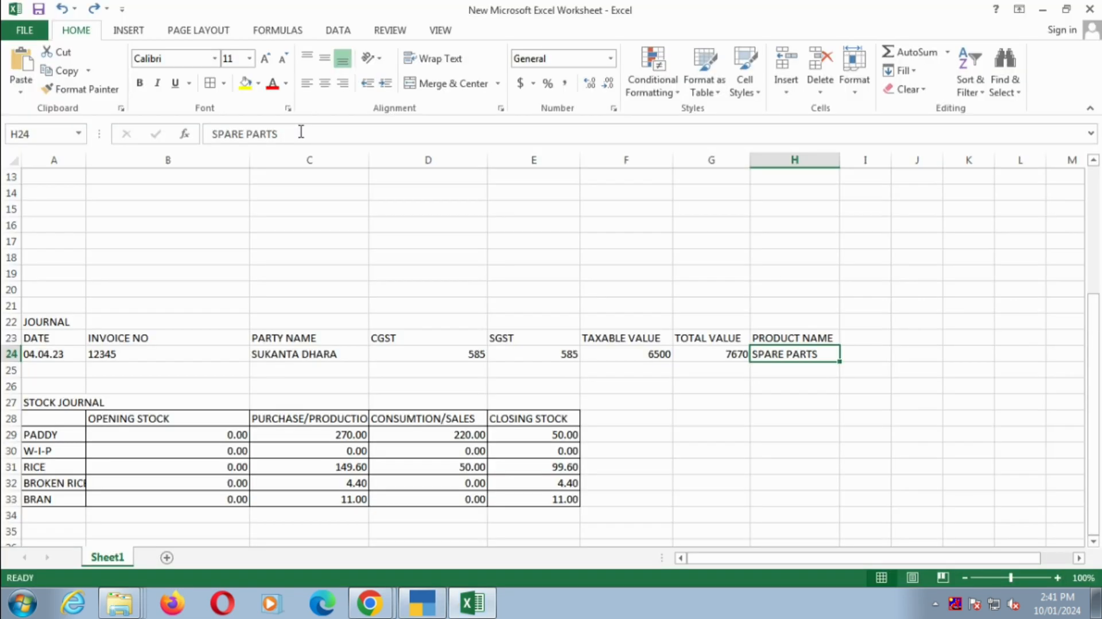
pyautogui.press('Left')
pyautogui.press('Left')
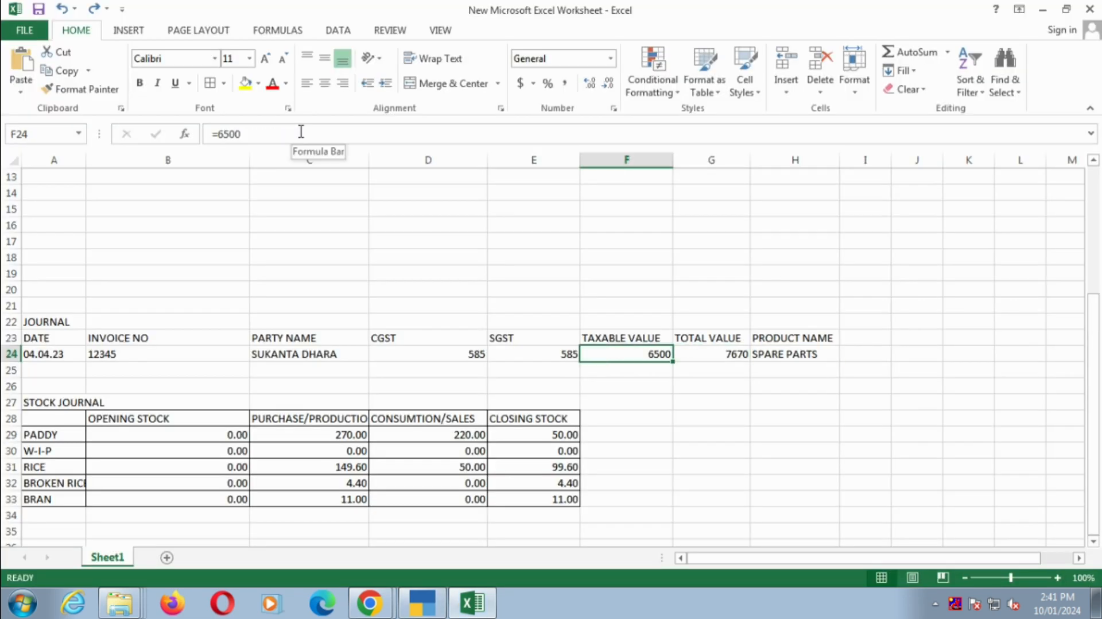
pyautogui.hotkey('alt', 'Tab')
pyautogui.write('6500')
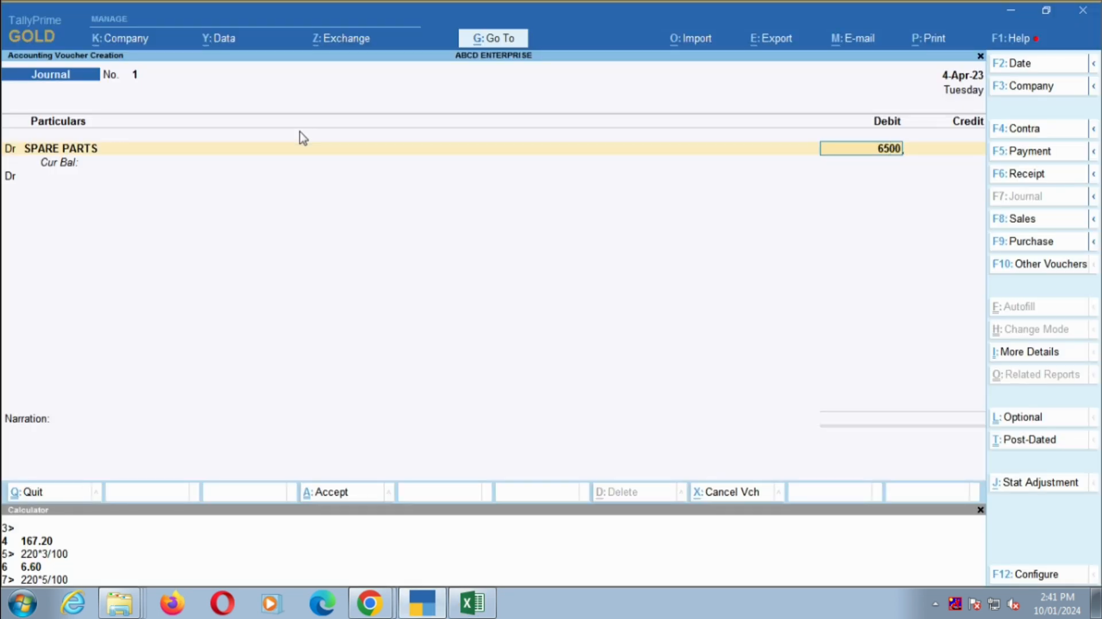
pyautogui.press('Return')
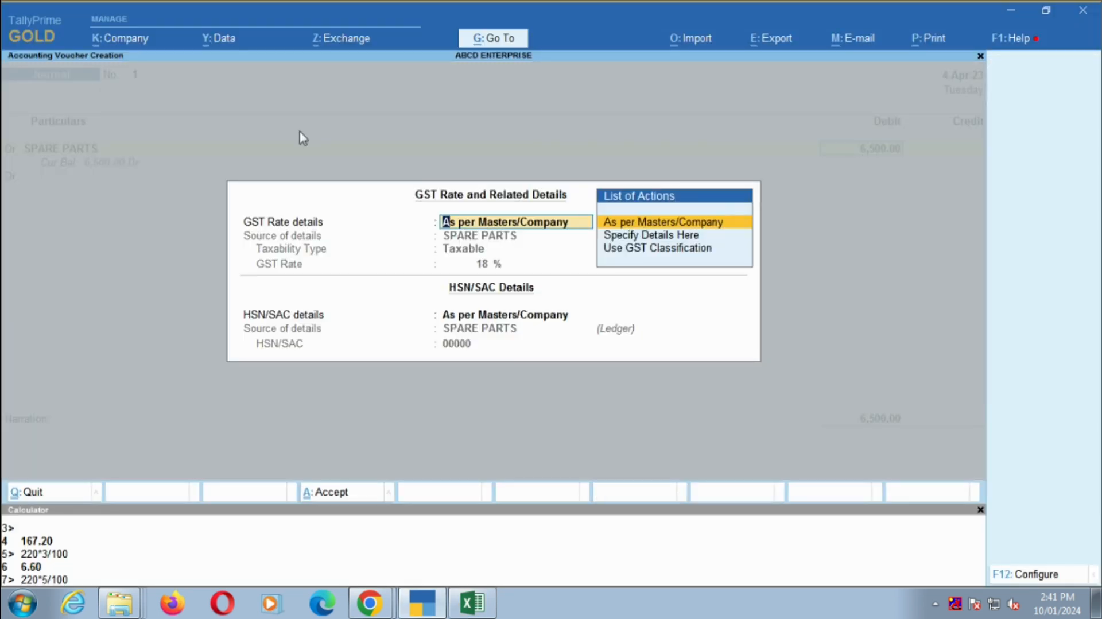
pyautogui.press('Return')
pyautogui.press('Return')
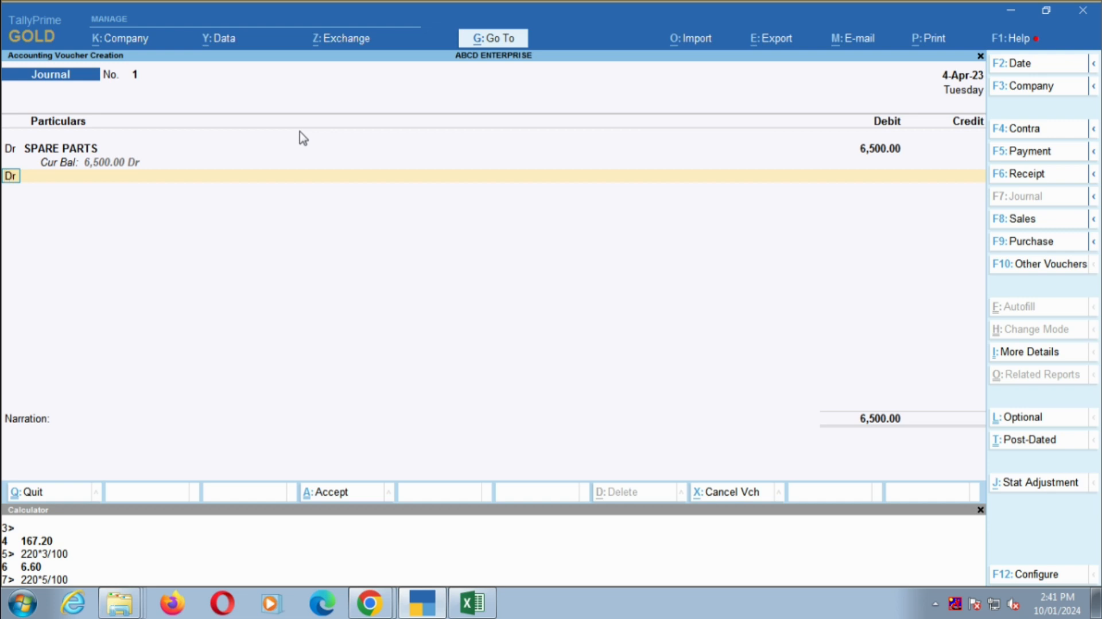
# - Check the tax amounts in the Excel sheet and add a second debit line for CGST with 585
pyautogui.hotkey('alt', 'Tab')
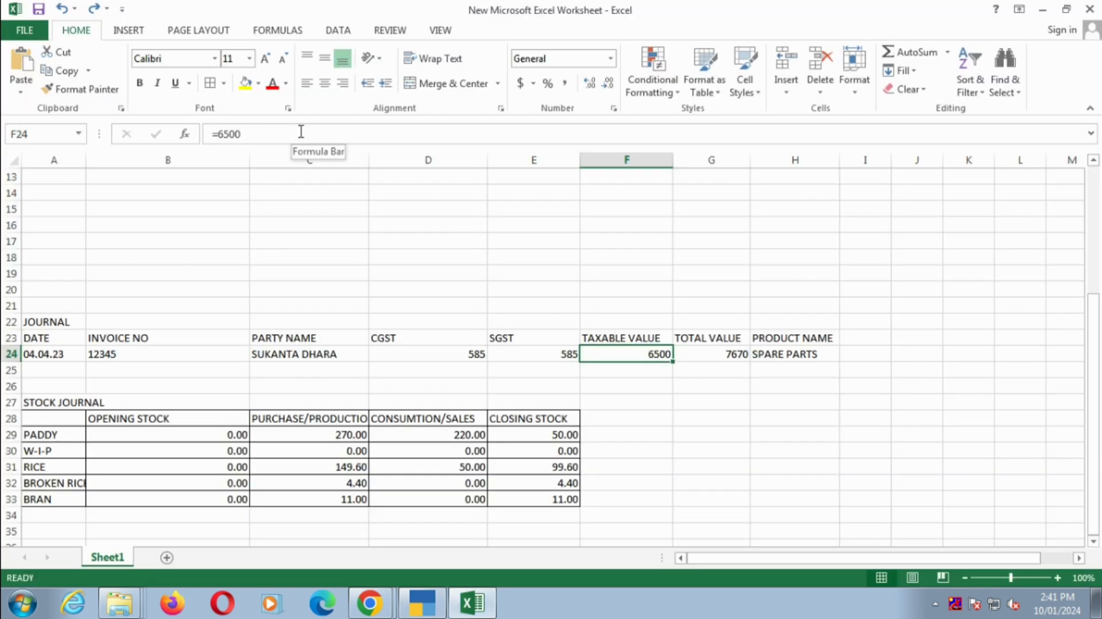
pyautogui.hotkey('alt', 'Tab')
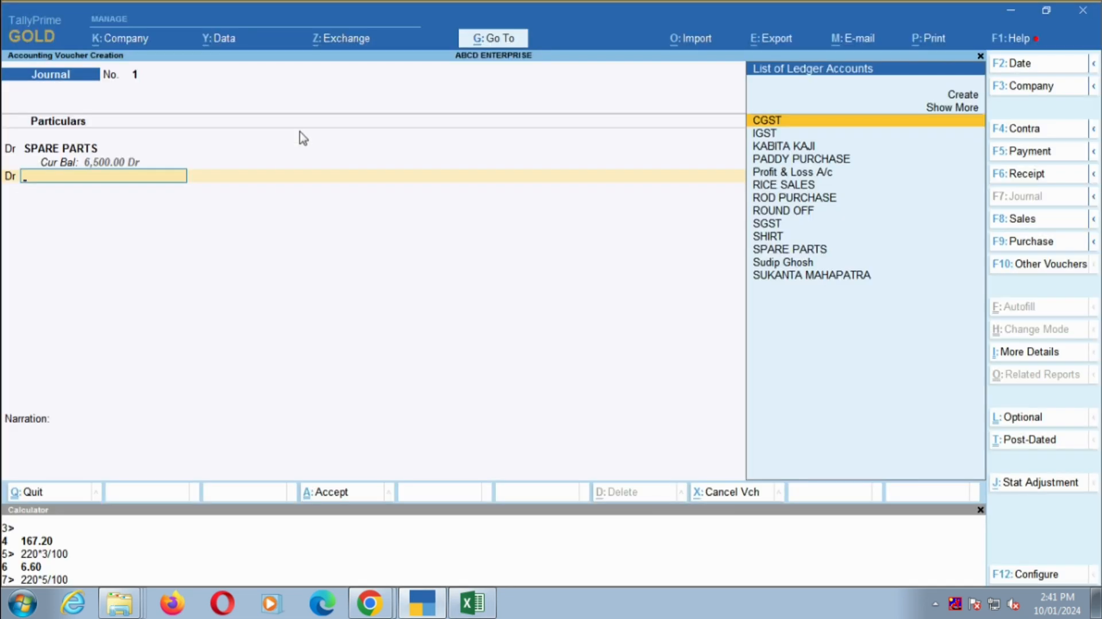
pyautogui.write('CGST')
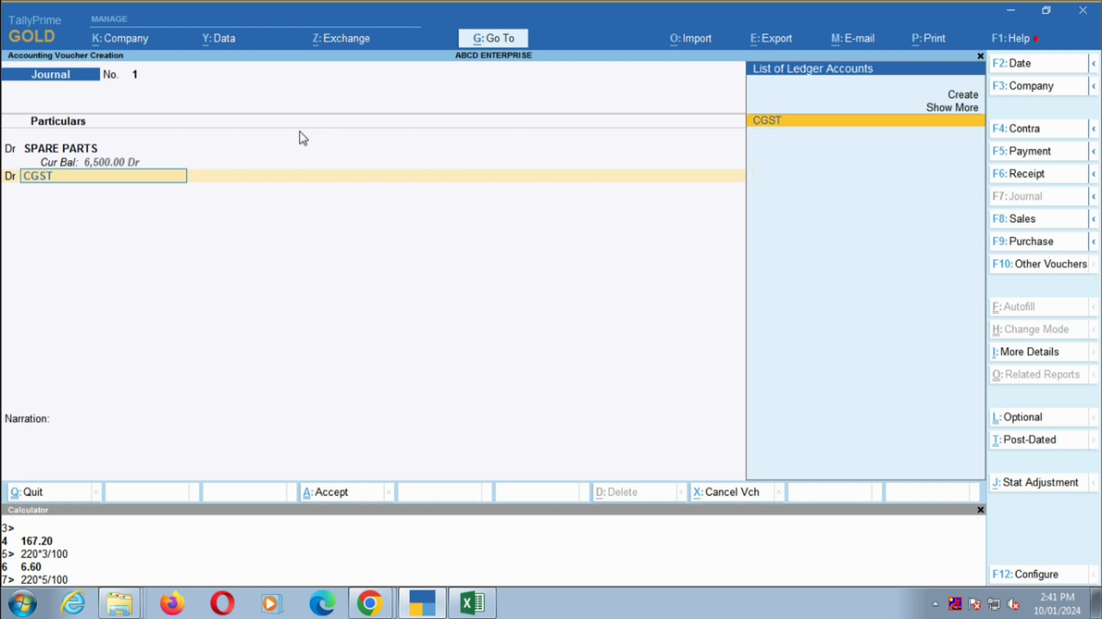
pyautogui.press('Return')
pyautogui.hotkey('alt', 'Tab')
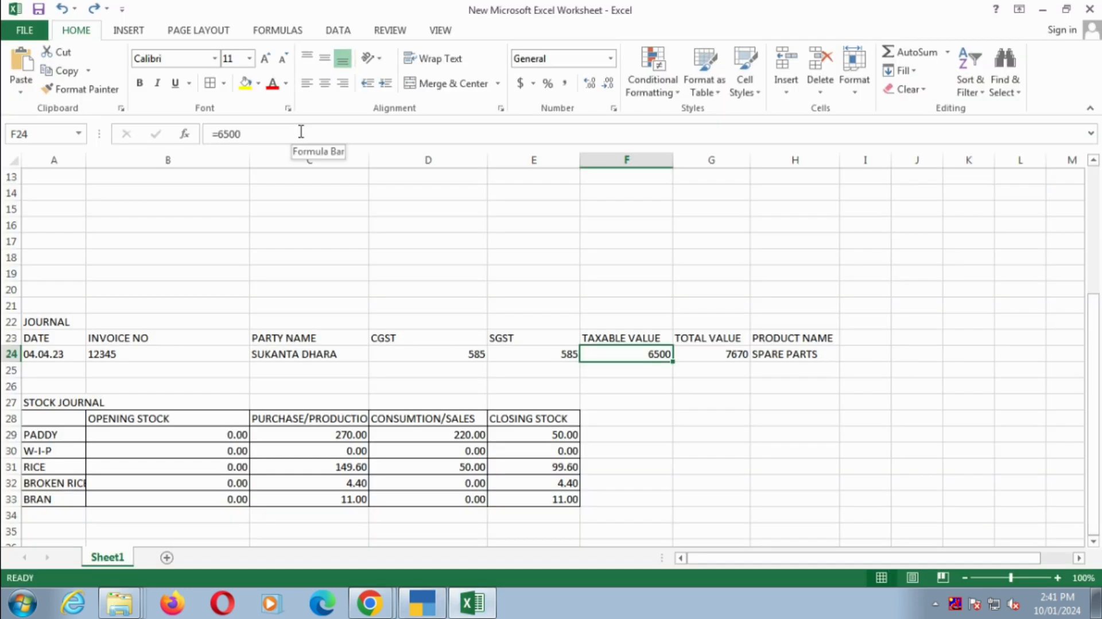
pyautogui.hotkey('alt', 'Tab')
pyautogui.write('585')
pyautogui.press('Return')
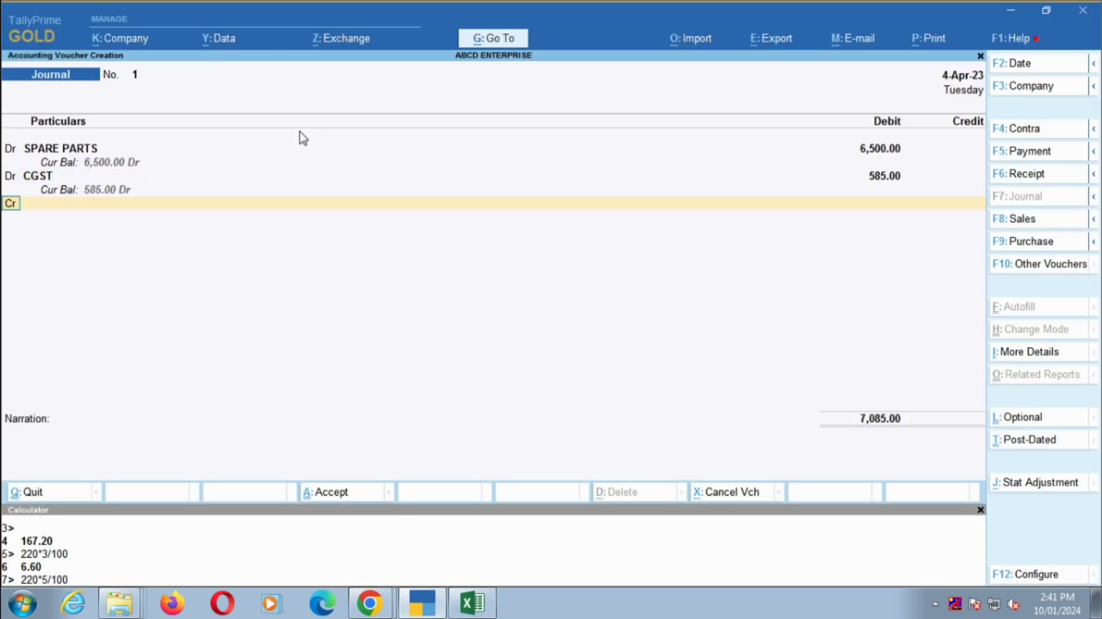
# - Change the third voucher line to a debit and enter SGST with 585
pyautogui.press('Return')
pyautogui.press('BackSpace')
pyautogui.write('d')
pyautogui.press('Return')
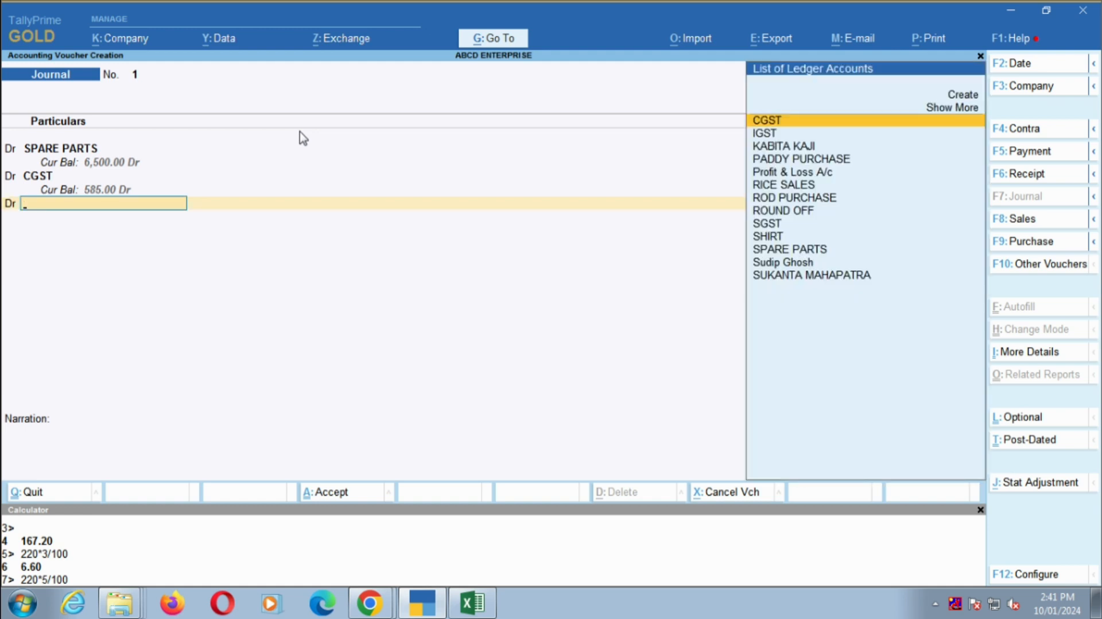
pyautogui.write('sg')
pyautogui.press('Return')
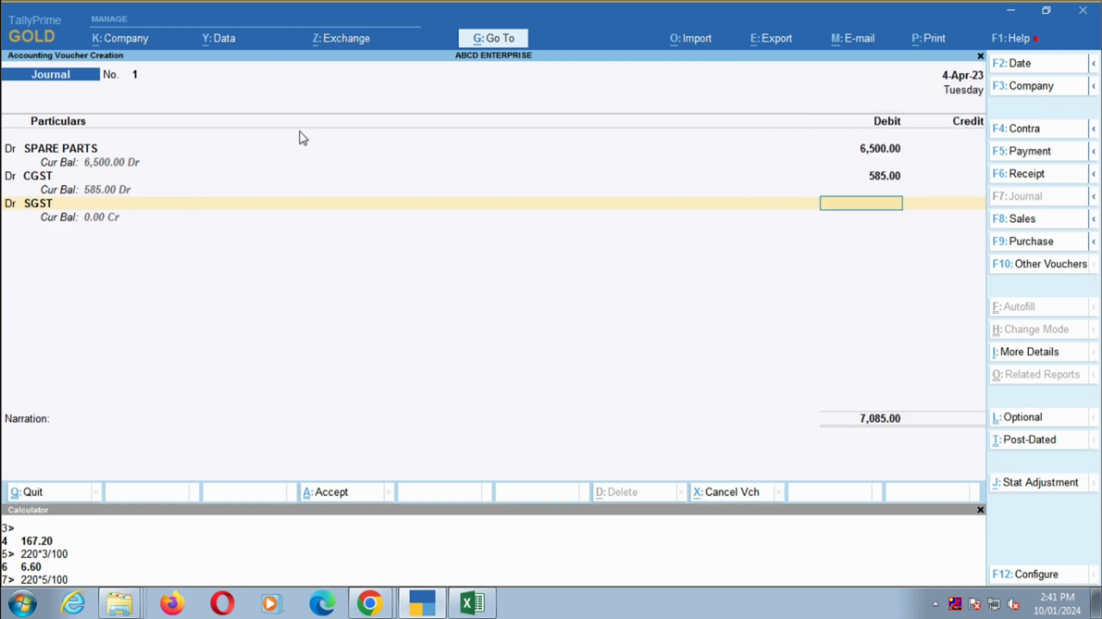
pyautogui.write('585')
pyautogui.press('Return')
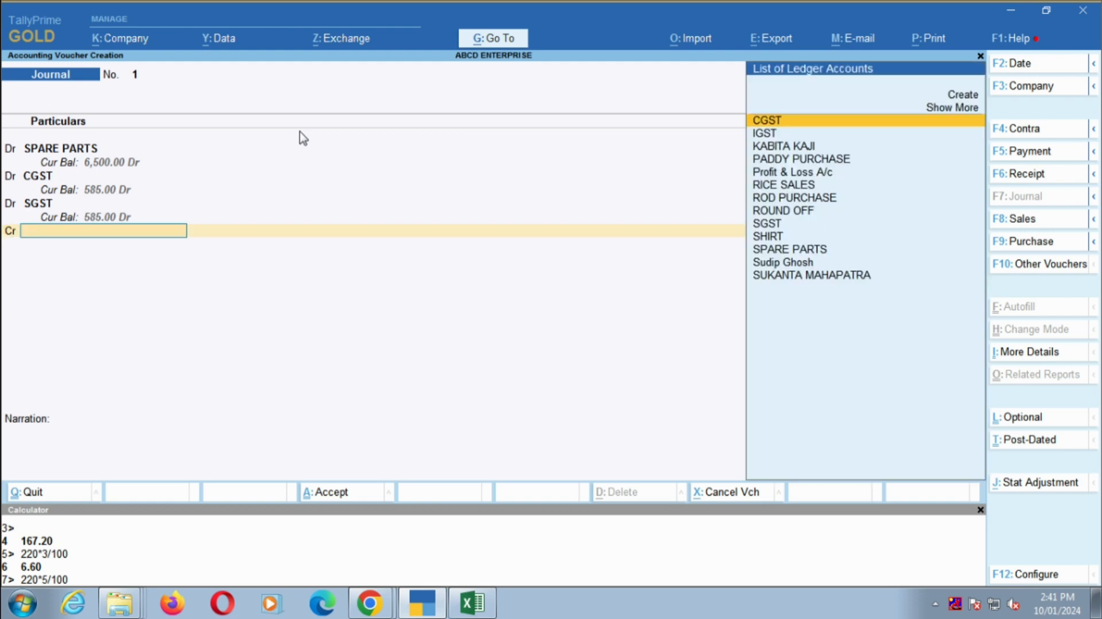
# - Copy the party name from the journal row of the Excel sheet and return to the TallyPrime voucher
pyautogui.hotkey('alt', 'Tab')
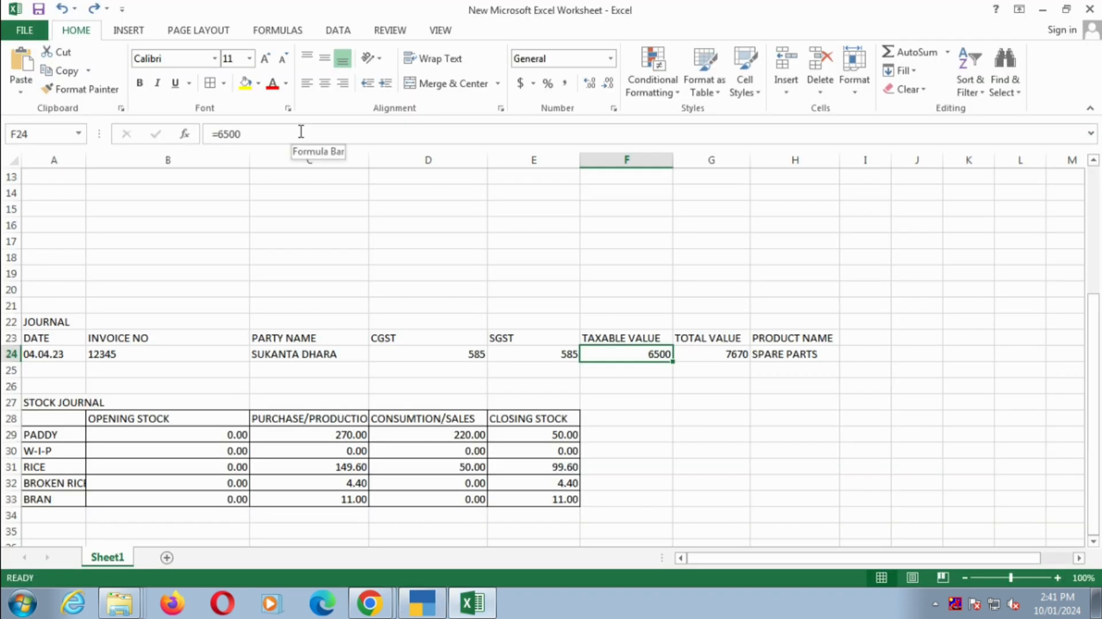
pyautogui.press('Left')
pyautogui.press('Left')
pyautogui.press('Left')
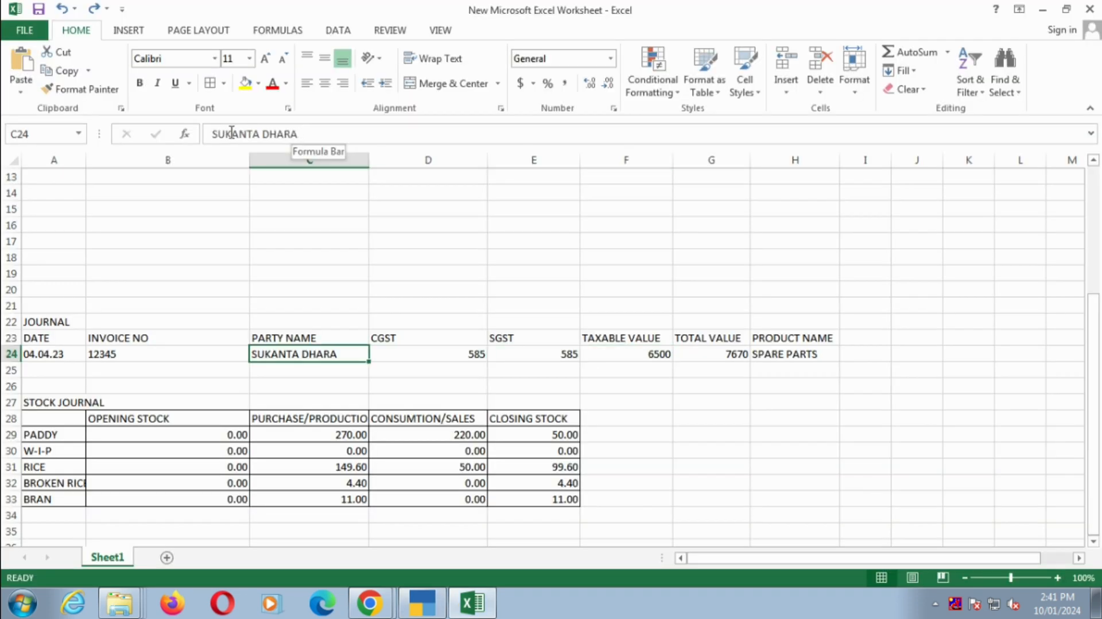
pyautogui.moveTo(211, 134); pyautogui.dragTo(312, 135)
pyautogui.hotkey('ctrl', 'c')
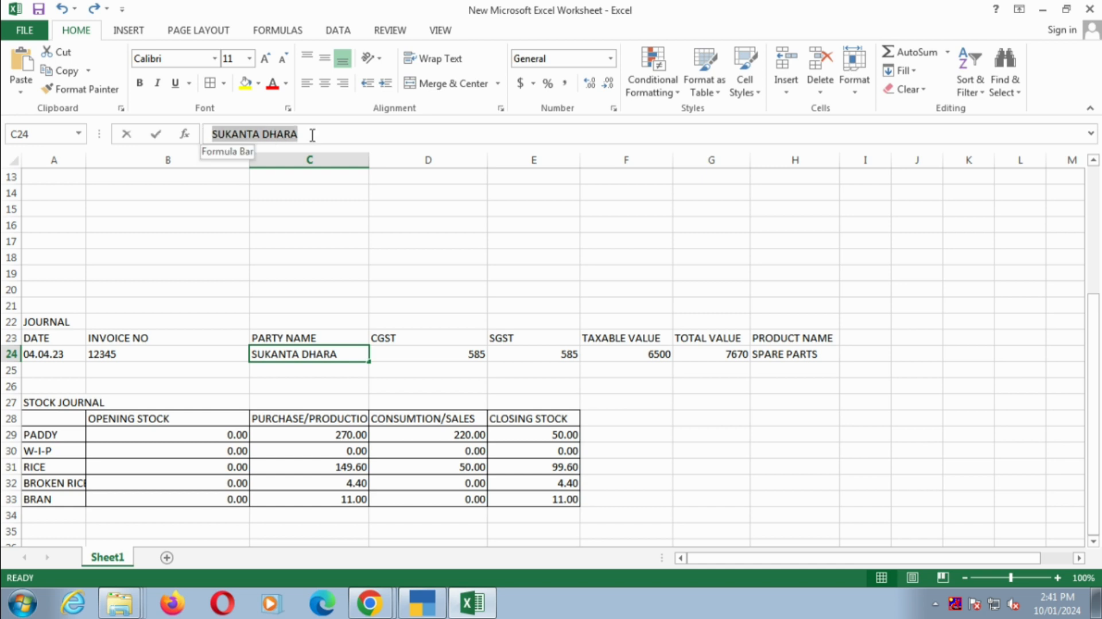
pyautogui.hotkey('alt', 'Tab')
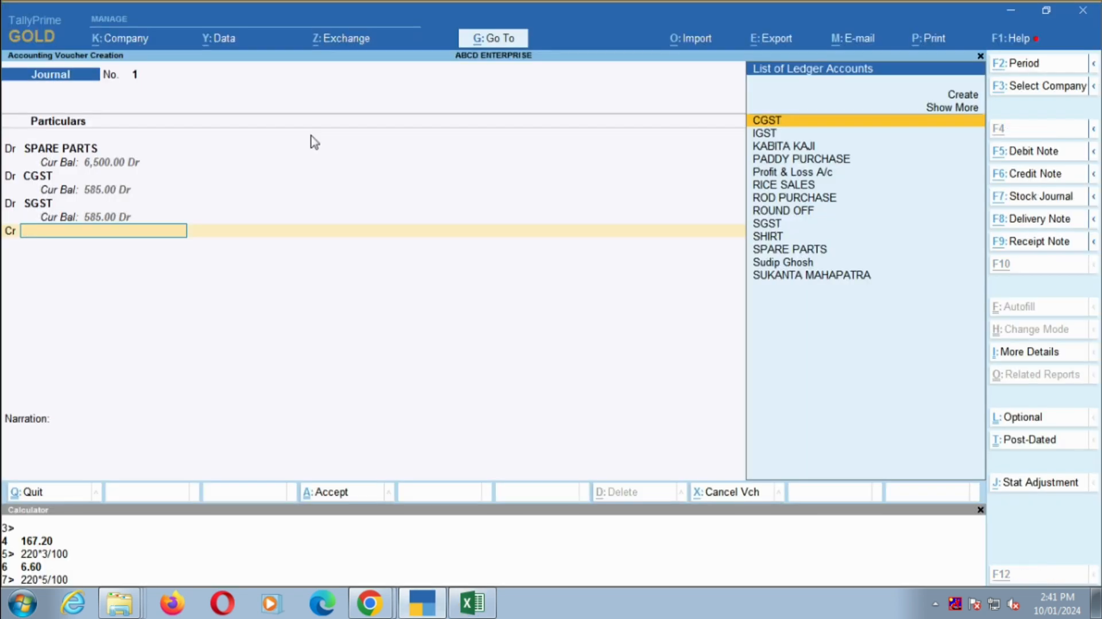
# - Create a ledger from the voucher's credit line with the copied party name, grouped under Sundry Creditors, using the same mailing name
pyautogui.hotkey('alt', 'c')
pyautogui.hotkey('ctrl', 'v')
pyautogui.press('Return')
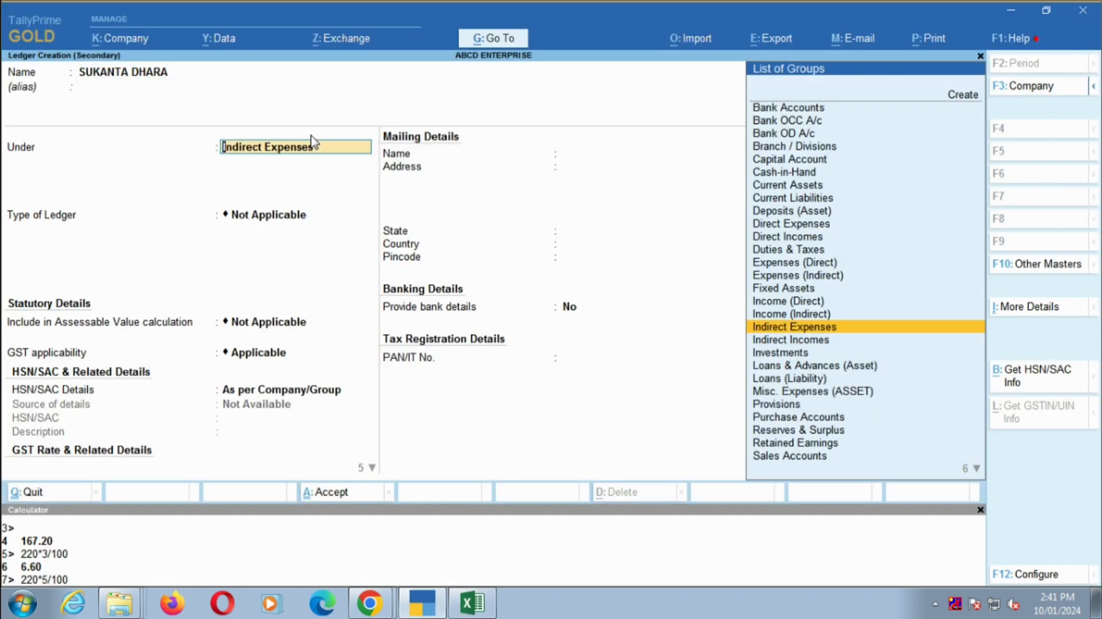
pyautogui.write('sund')
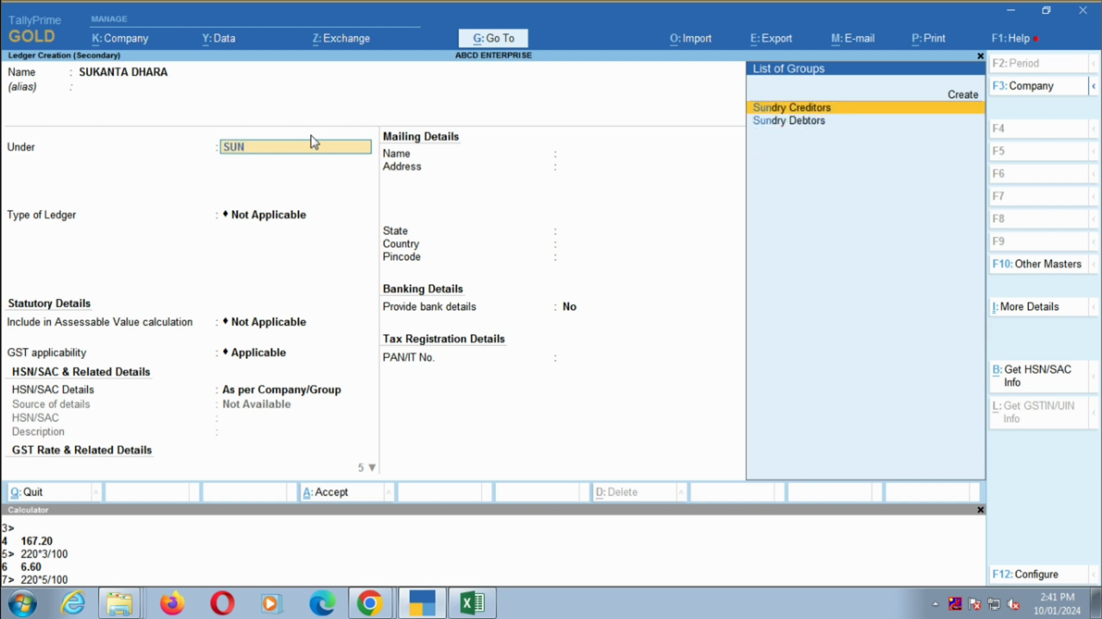
pyautogui.press('Return')
# - Enter the party's city as the address, keeping state West Bengal, country India, no bank details and Regular registration type
pyautogui.press('Return')
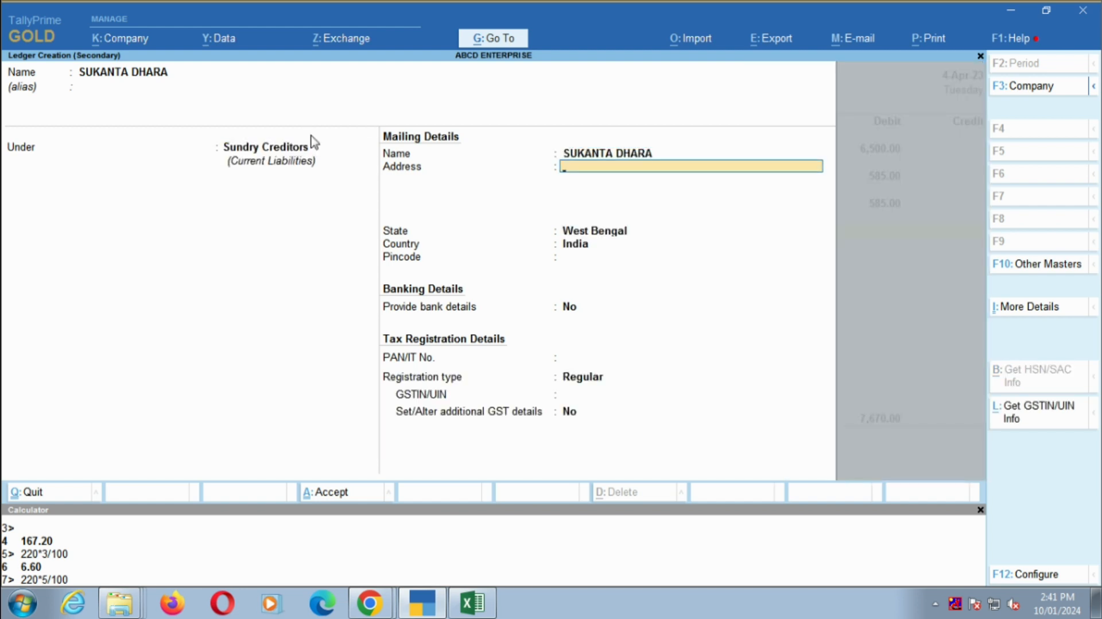
pyautogui.write('KOLKATA')
pyautogui.press('Return')
pyautogui.press('Return')
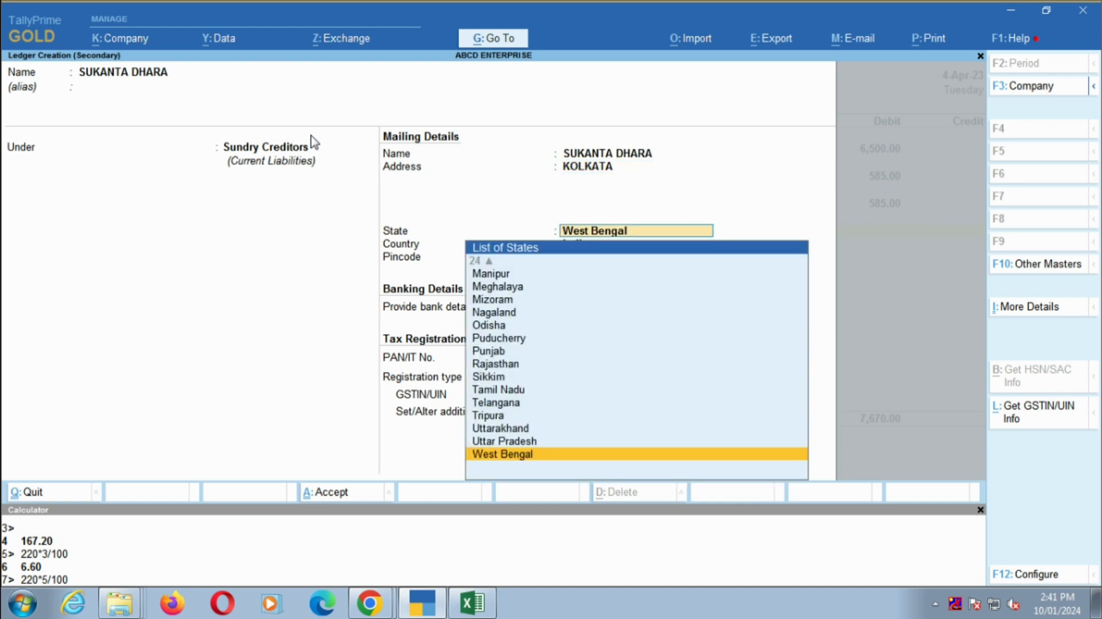
pyautogui.press('Return')
pyautogui.press('Return')
pyautogui.press('Return')
pyautogui.press('Return')
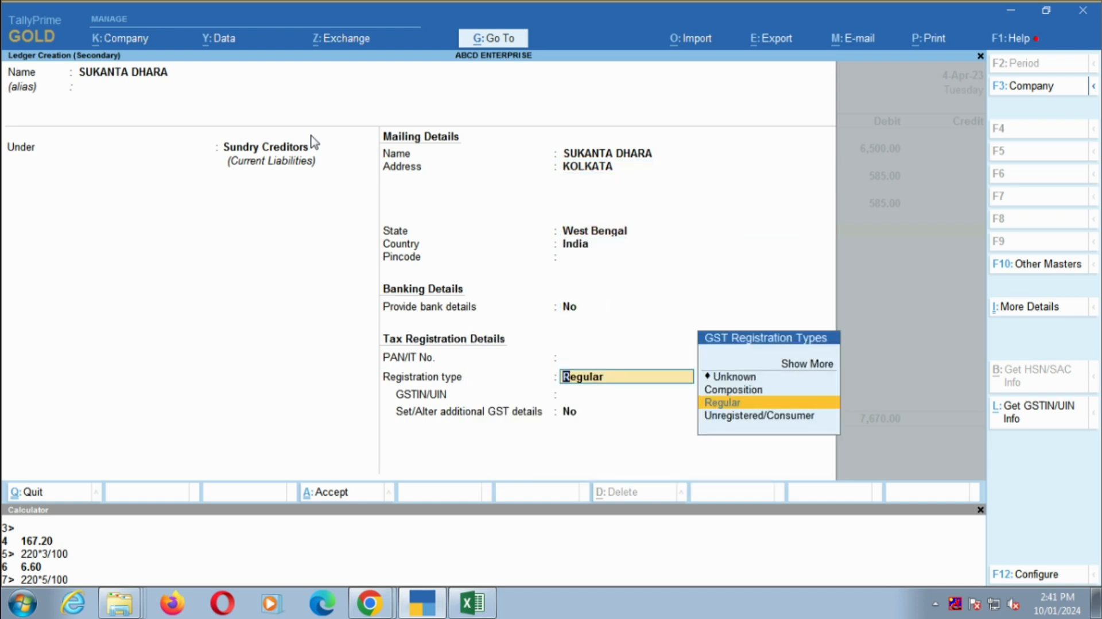
pyautogui.press('Return')
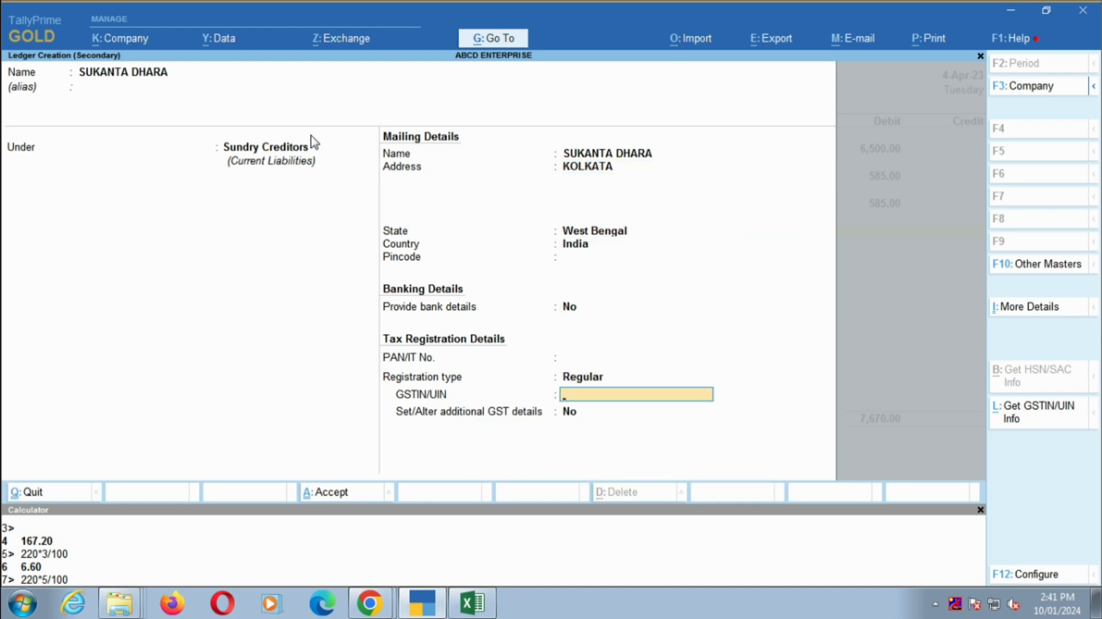
pyautogui.write('19ABNSJSJDJDK')
pyautogui.press('Escape')
# - Leave GSTIN/UIN blank and additional GST details at No, save the party ledger and credit it with 7670
pyautogui.press('Return')
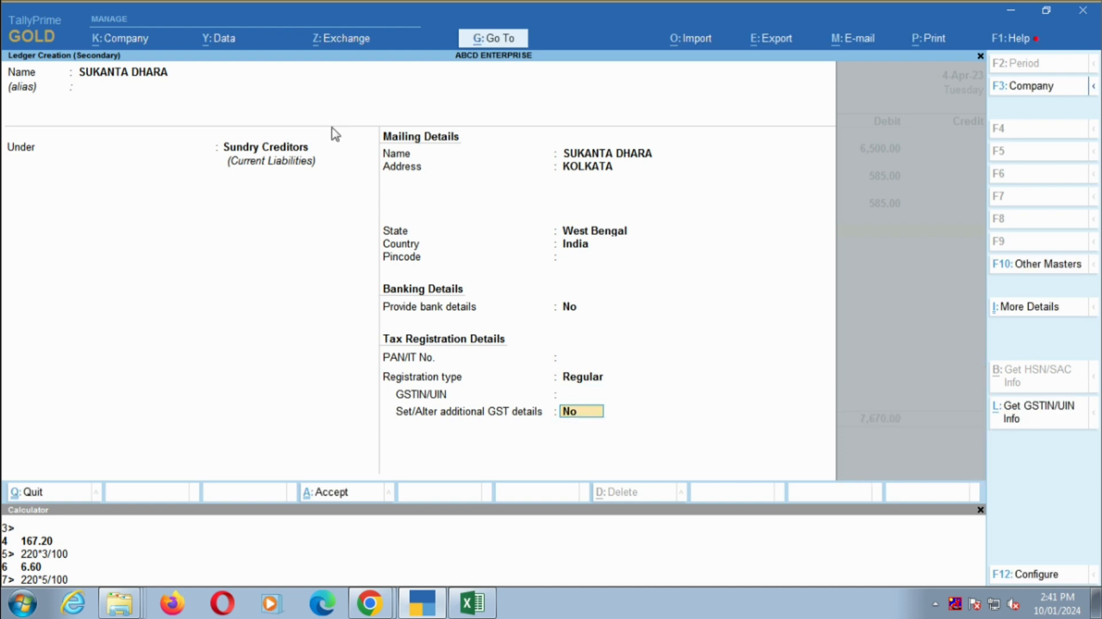
pyautogui.press('Return')
pyautogui.press('Return')
pyautogui.press('Return')
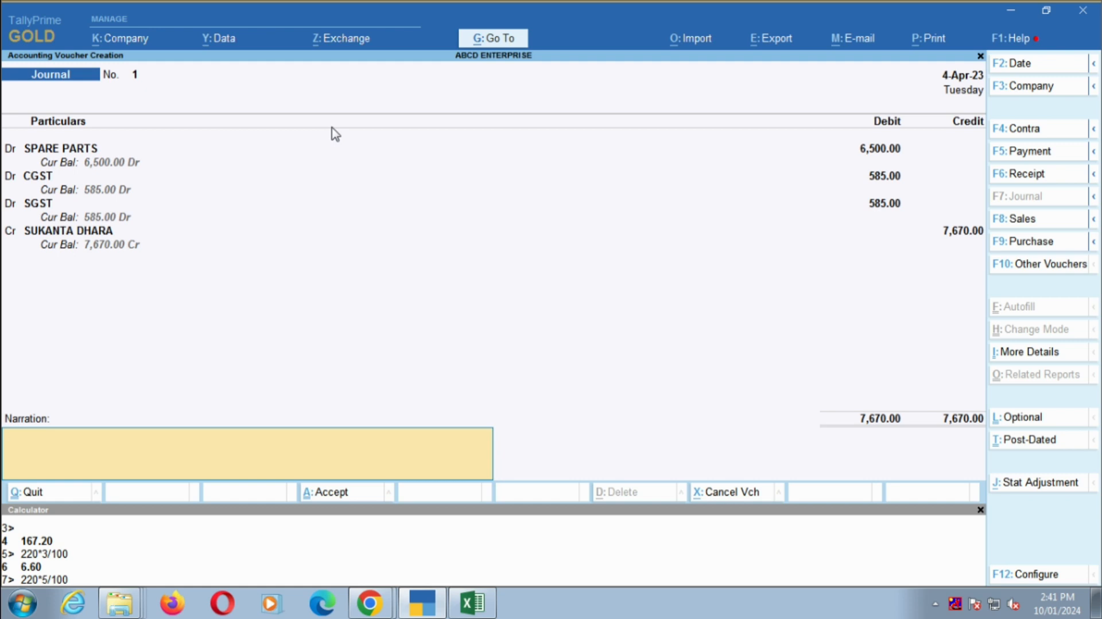
# - Alter the SPARE PARTS ledger from the first voucher line, setting GST applicability to Not Applicable, and save it
pyautogui.press('Up')
pyautogui.press('Up')
pyautogui.press('Up')
pyautogui.press('Up')
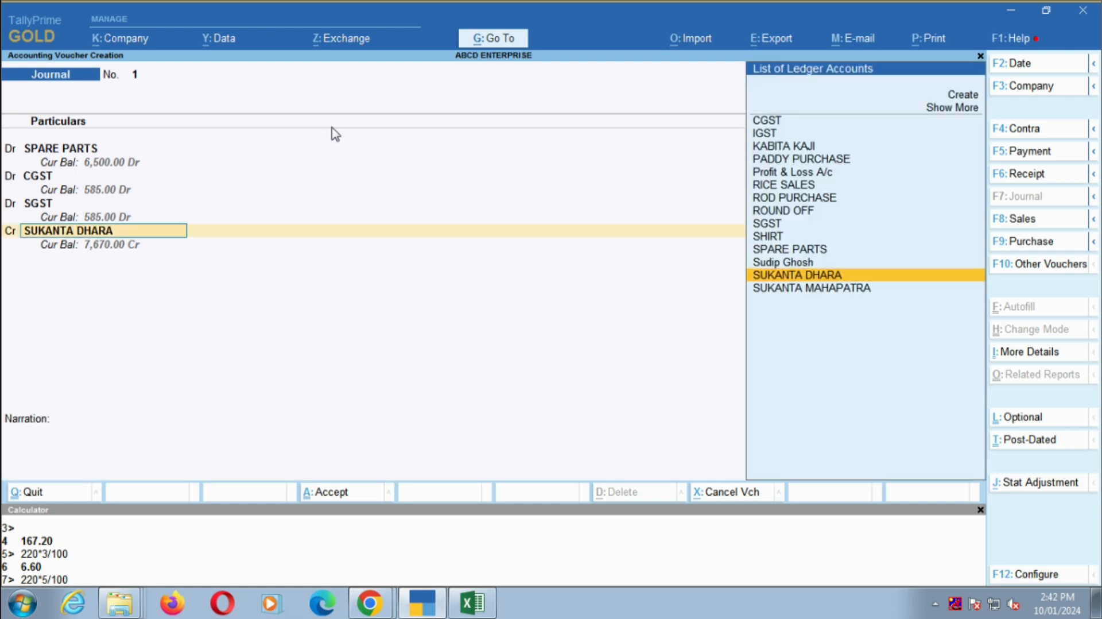
pyautogui.press('Up')
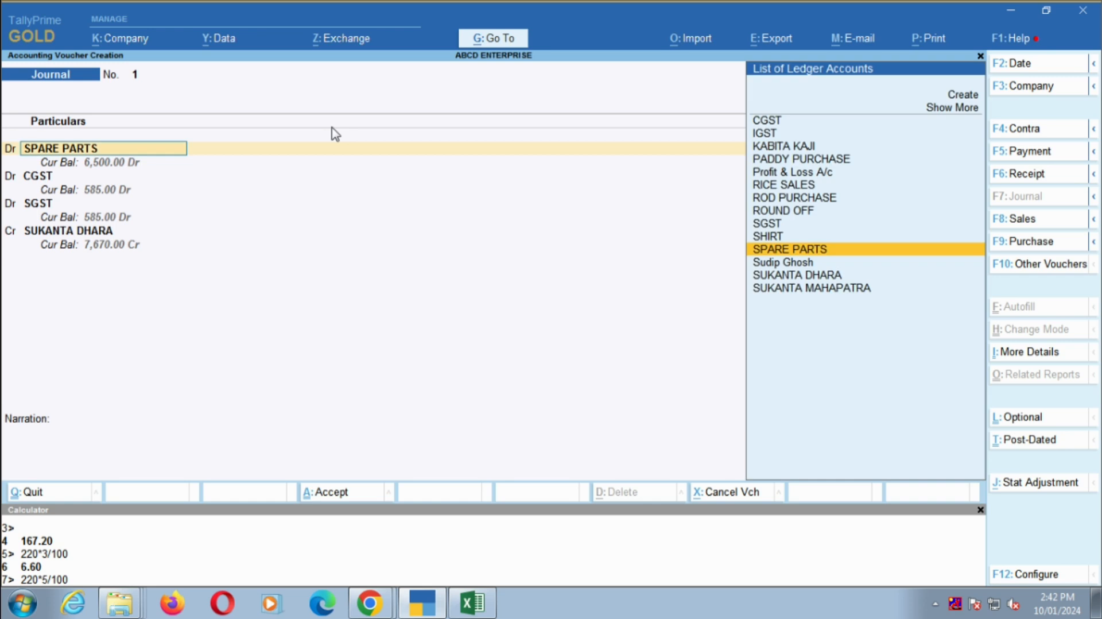
pyautogui.hotkey('ctrl', 'Return')
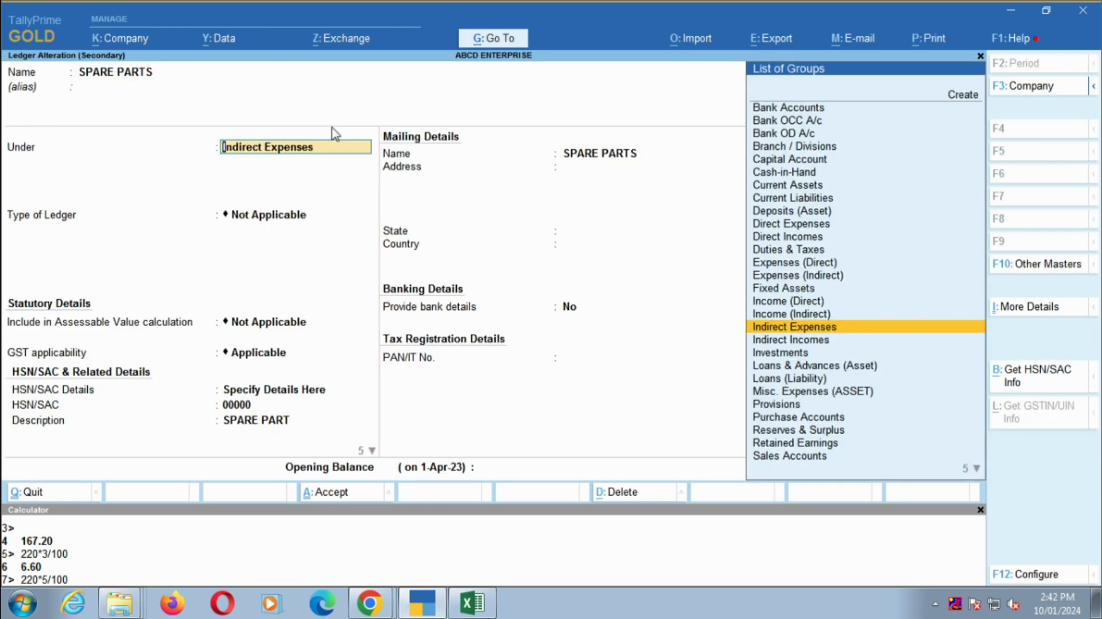
pyautogui.press('Return')
pyautogui.press('Return')
pyautogui.press('Down')
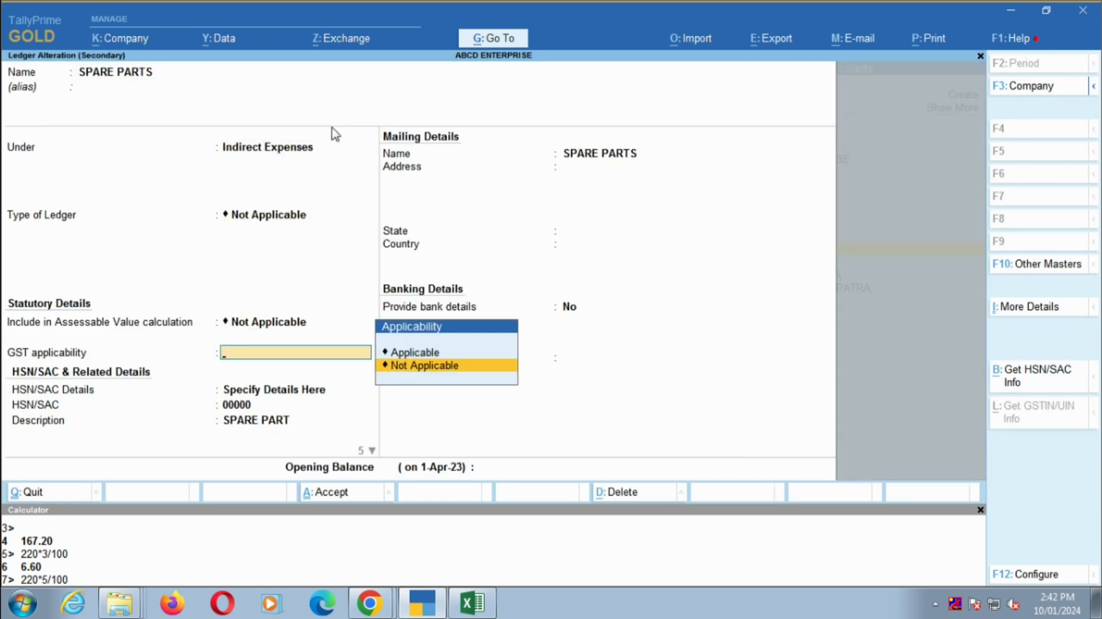
pyautogui.press('Return')
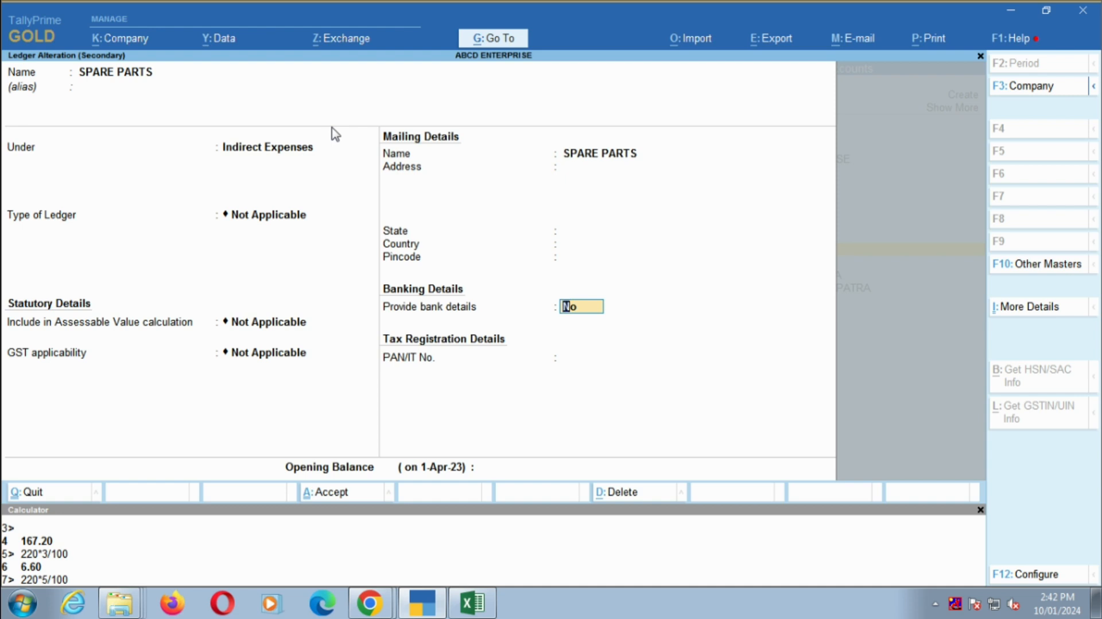
pyautogui.press('Return')
pyautogui.press('Return')
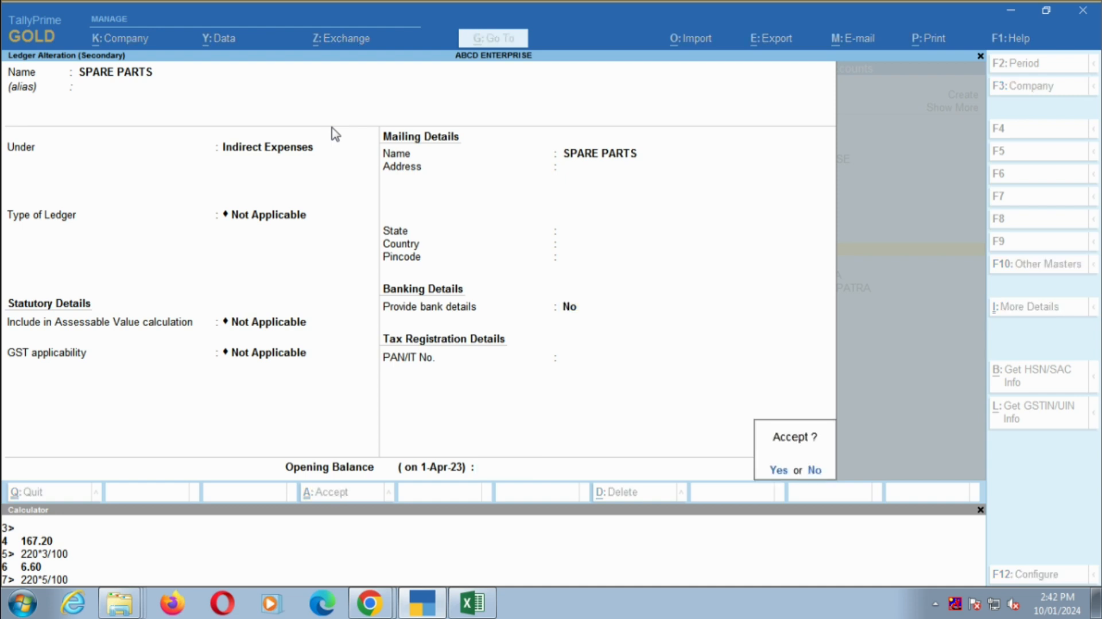
pyautogui.press('Return')
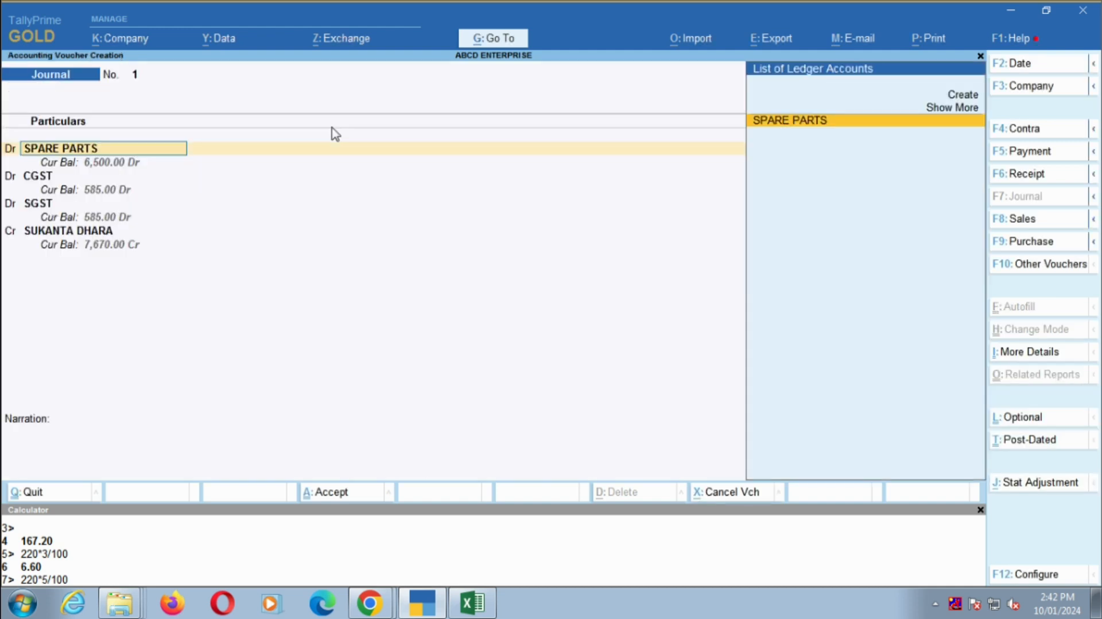
# - Set the SPARE PARTS debit amount to 7670
pyautogui.press('Return')
pyautogui.write('7,670')
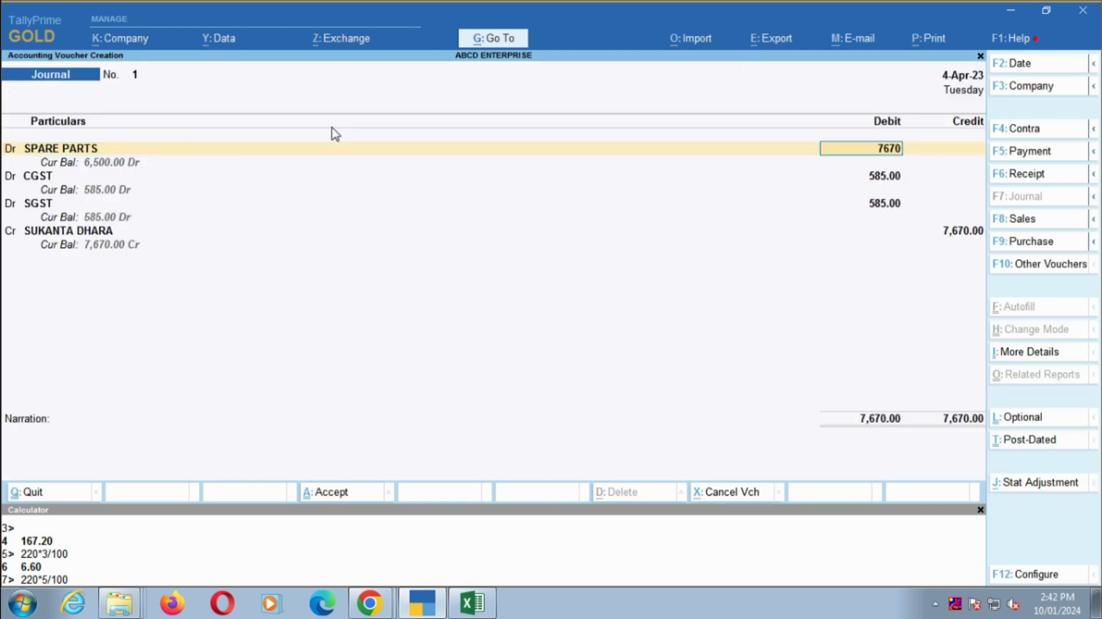
pyautogui.press('Return')
# - Clear the CGST and SGST debit amounts and keep the party's credit at 7670
pyautogui.press('Return')
pyautogui.press('BackSpace')
pyautogui.press('Return')
pyautogui.press('Return')
pyautogui.press('Return')
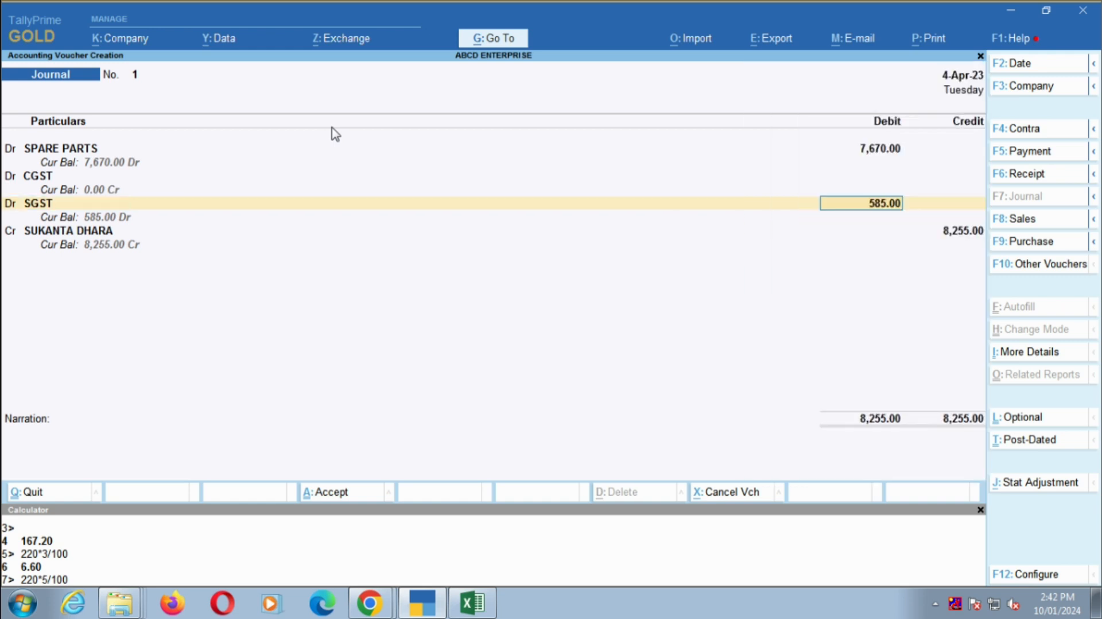
pyautogui.press('BackSpace')
pyautogui.press('Return')
pyautogui.press('Return')
pyautogui.press('Return')
pyautogui.press('Return')
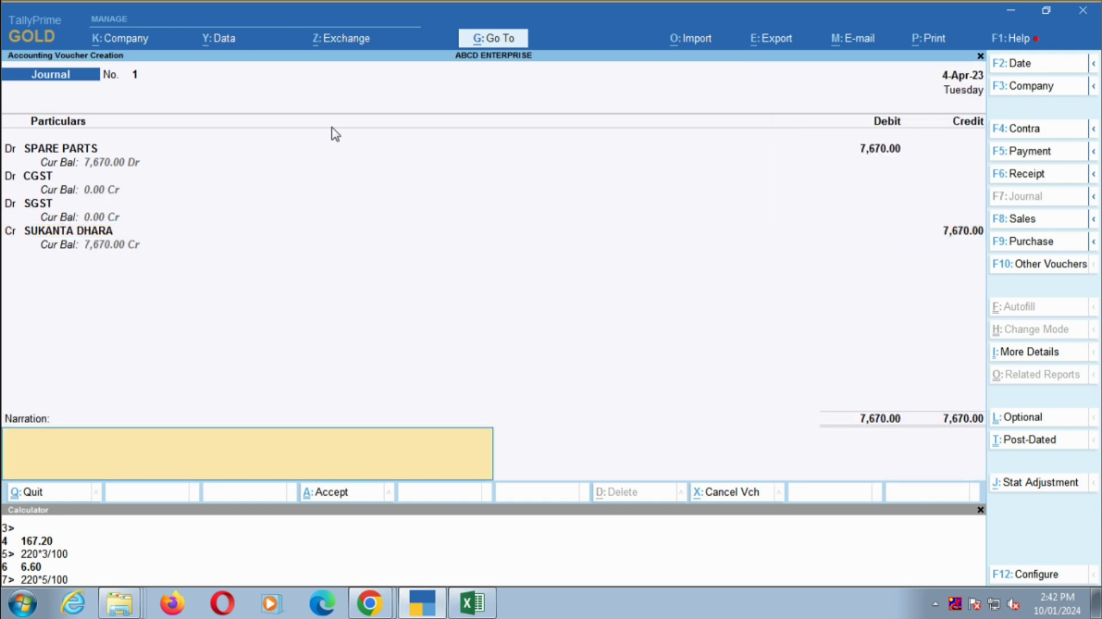
# - Begin the journal voucher's narration with "BEING"
pyautogui.write('bEIN')
pyautogui.press('BackSpace')
pyautogui.press('BackSpace')
pyautogui.press('BackSpace')
pyautogui.press('BackSpace')
pyautogui.write('BEING P')
pyautogui.press('BackSpace')
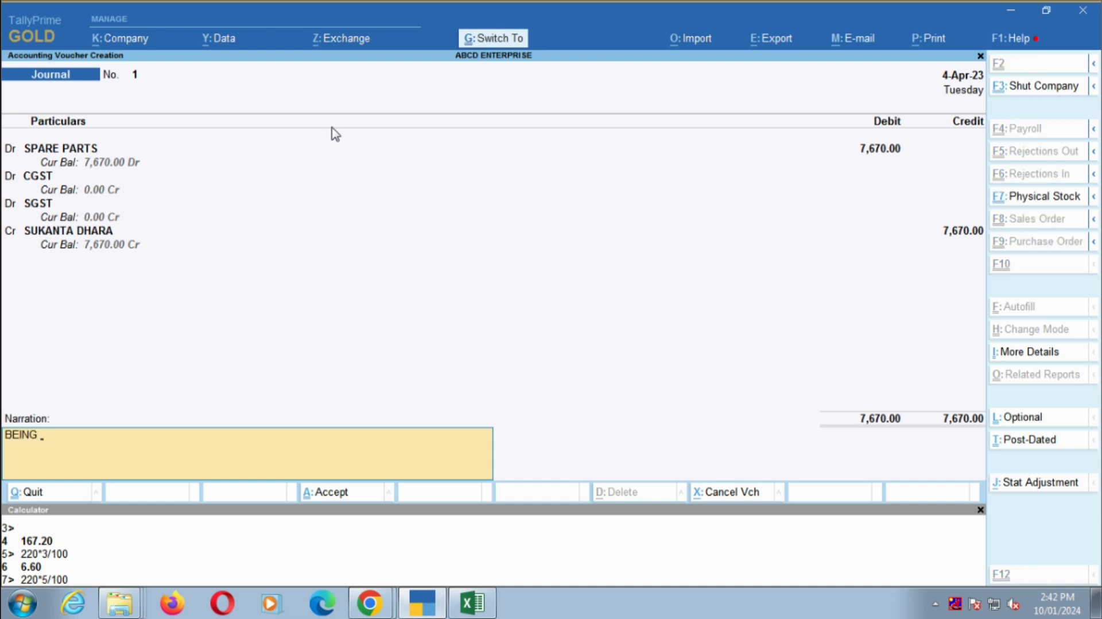
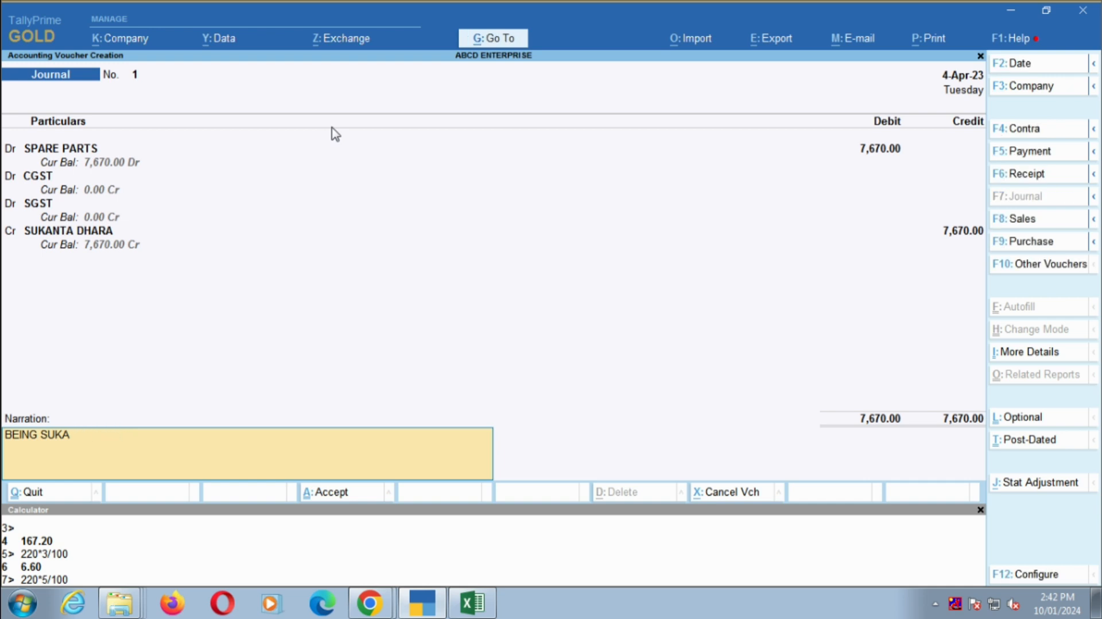
# - Remove the party name pasted into the narration and continue the text with "SPARE PARTS PURCHASE"
pyautogui.write('PARE PARTS PURCH')
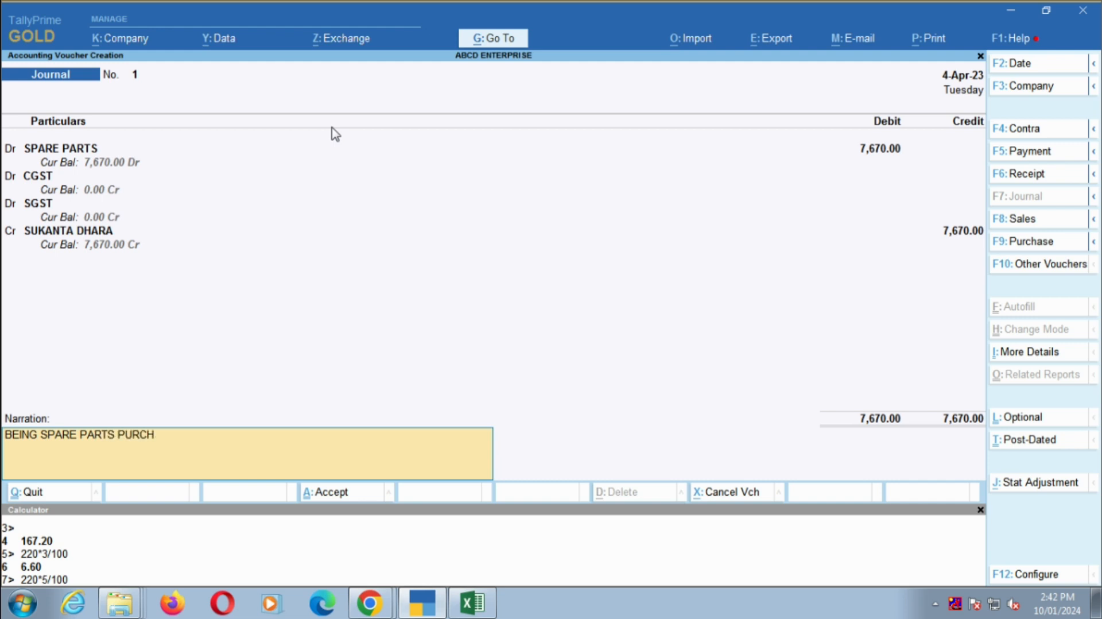
pyautogui.write('ASE AS PER INVOICE')
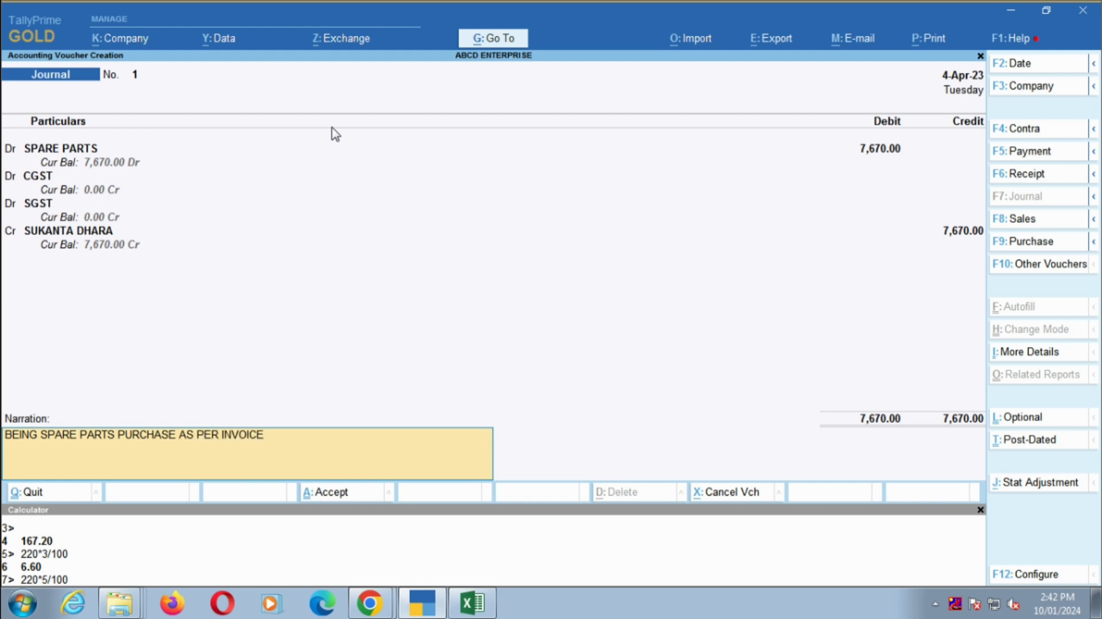
pyautogui.write(' NO.')
# - Complete the narration with "AS PER INVOICE NO." and the invoice number looked up in the Excel journal row
pyautogui.hotkey('alt', 'Tab')
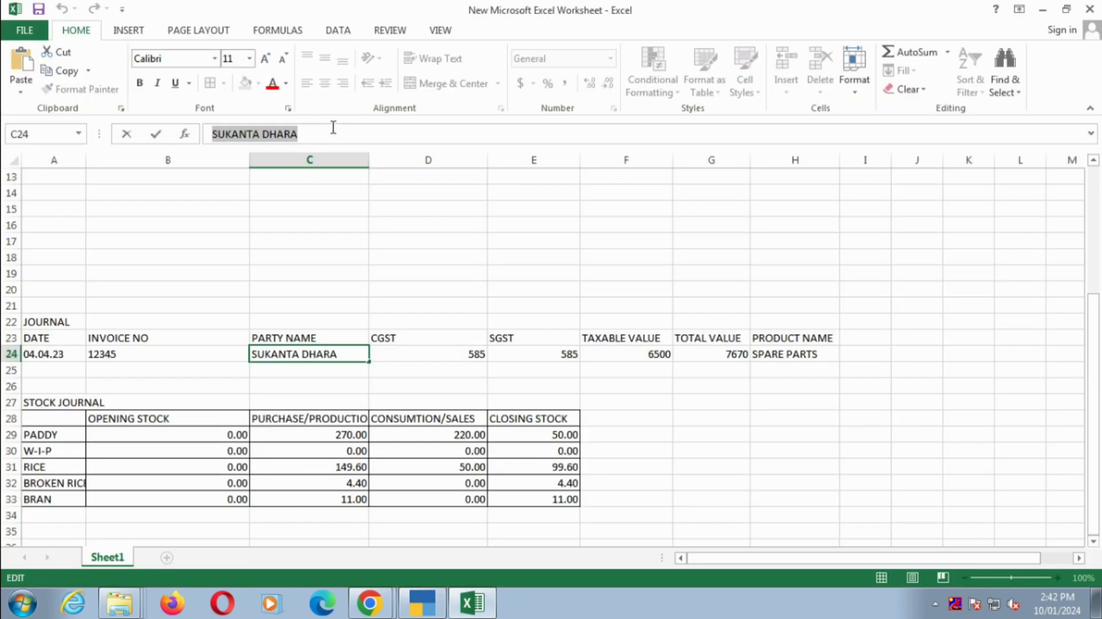
pyautogui.hotkey('alt', 'Tab')
pyautogui.hotkey('alt', 'Tab')
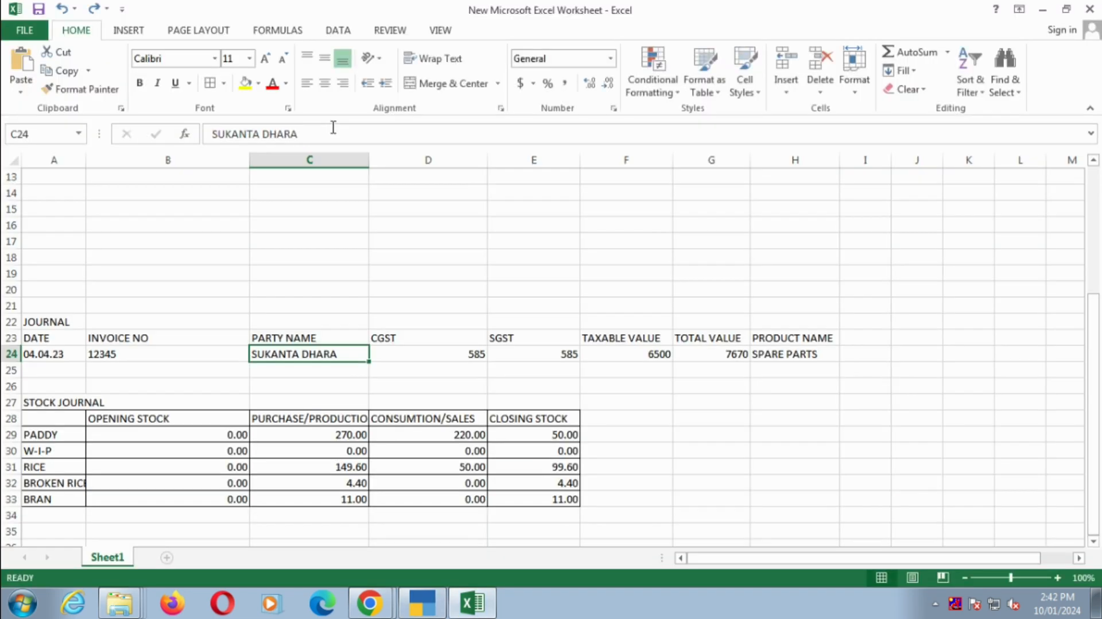
pyautogui.press('Down')
pyautogui.hotkey('alt', 'Tab')
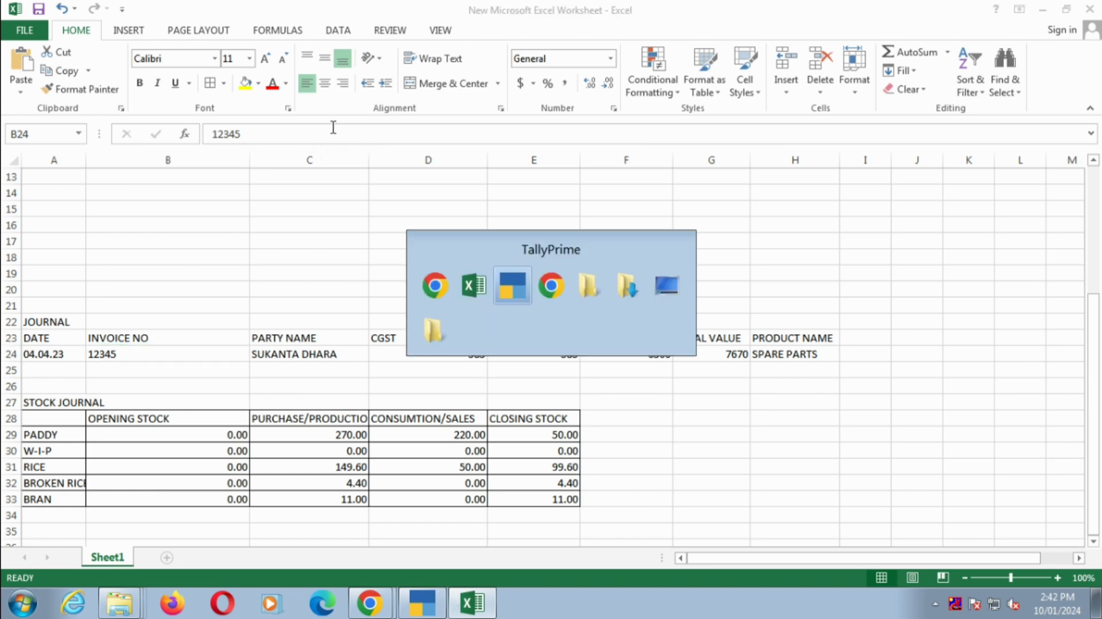
pyautogui.write('345')
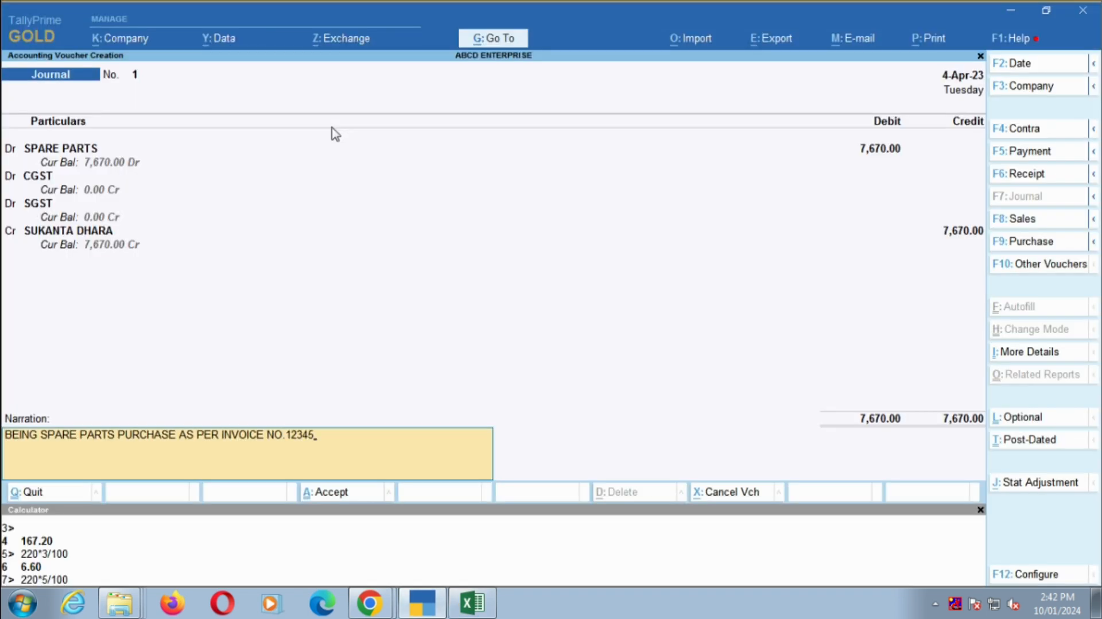
# - Save the journal voucher and leave voucher entry for the Gateway of Tally
pyautogui.press('Return')
pyautogui.press('Return')
pyautogui.press('Escape')
# - Open the Profit & Loss A/c in detailed view and locate SPARE PARTS under Indirect Expenses
pyautogui.press('Return')
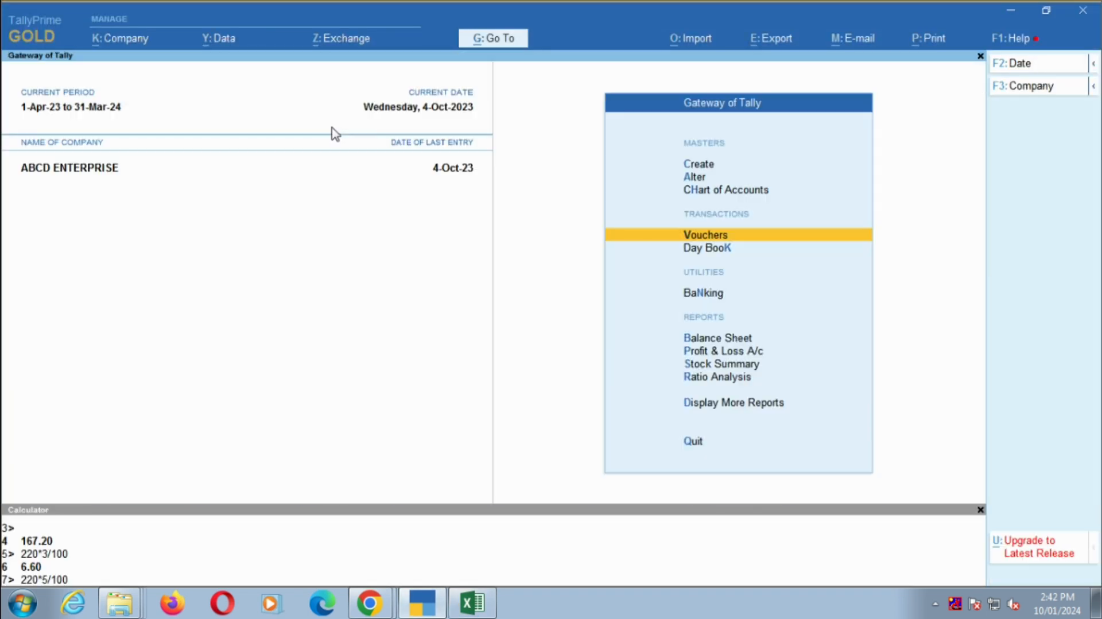
pyautogui.press('Down')
pyautogui.press('Down')
pyautogui.press('Down')
pyautogui.press('Down')
pyautogui.press('Return')
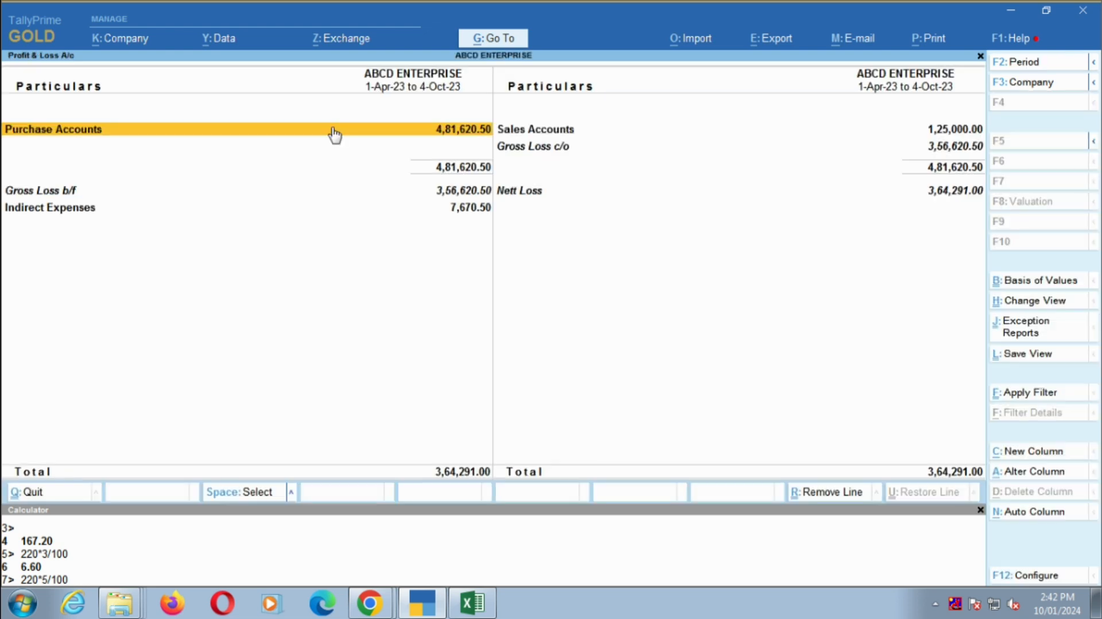
pyautogui.hotkey('alt', 'F5')
pyautogui.press('Down')
pyautogui.press('Down')
pyautogui.press('Down')
pyautogui.press('Down')
pyautogui.press('Down')
pyautogui.press('Down')
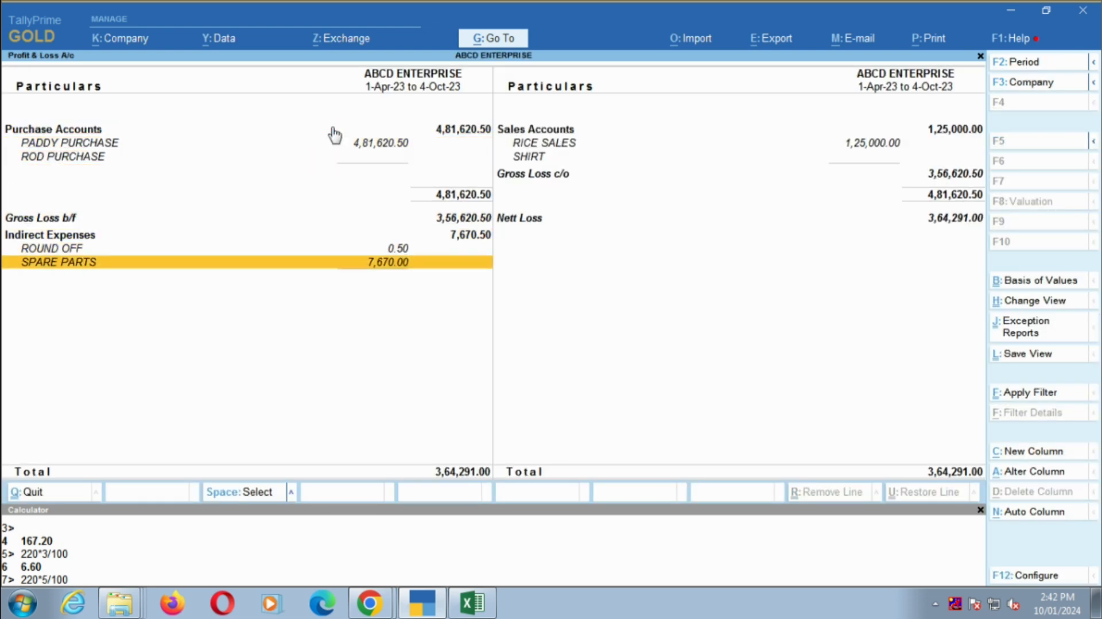
# - Drill down from SPARE PARTS through its April transactions and open the journal voucher
pyautogui.press('Return')
pyautogui.press('Up')
pyautogui.press('Up')
pyautogui.press('Up')
pyautogui.press('Up')
pyautogui.press('Up')
pyautogui.press('Up')
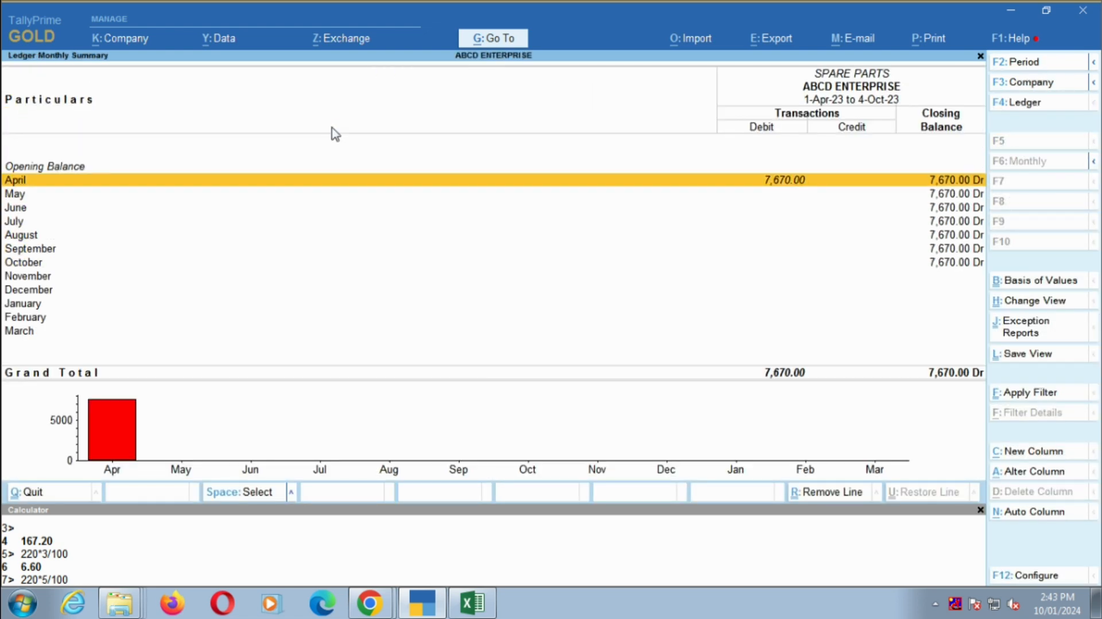
pyautogui.press('Return')
pyautogui.press('Return')
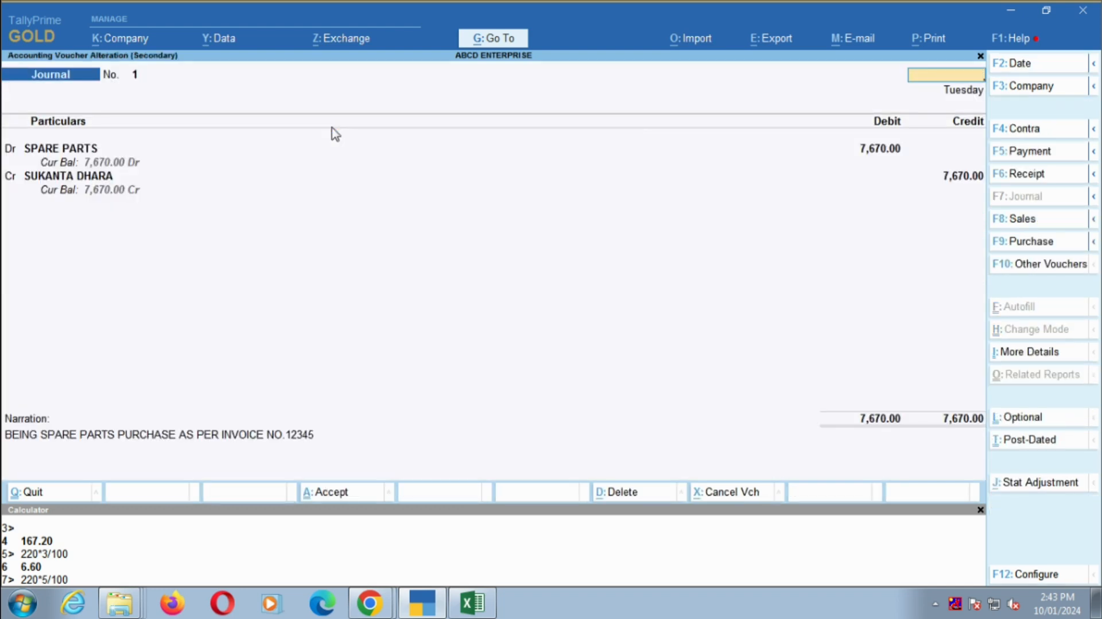
# - Leave the journal voucher and the Profit & Loss drill-down for the Gateway of Tally
pyautogui.press('Escape')
pyautogui.press('Escape')
pyautogui.press('Escape')
pyautogui.press('Escape')
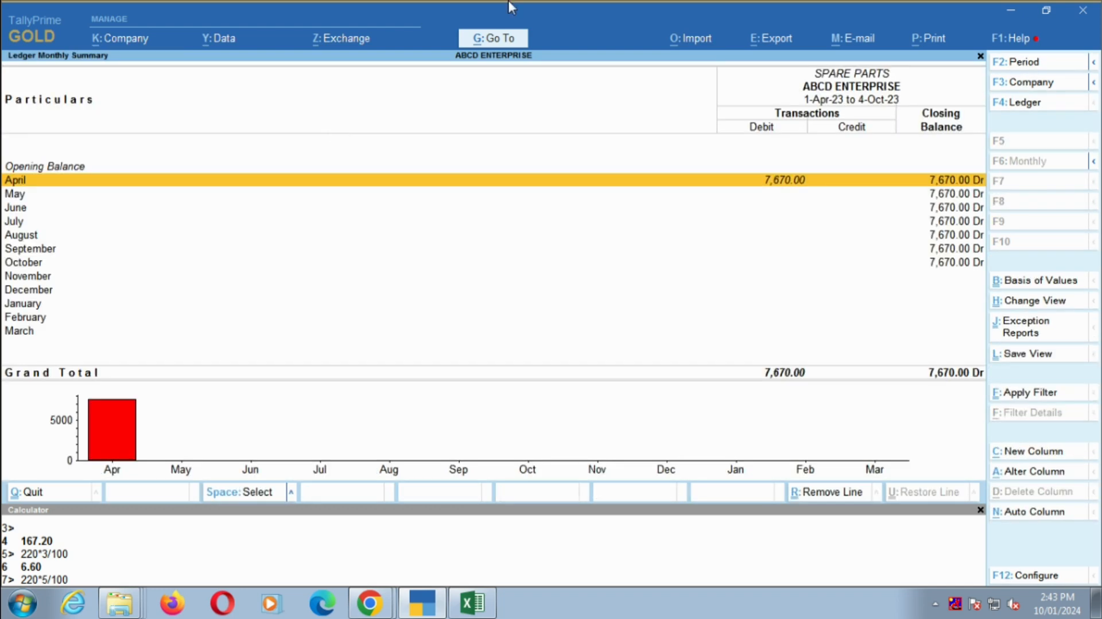
# - Switch to the Excel worksheet and examine the opening stock column of the STOCK JOURNAL table
pyautogui.hotkey('alt', 'Tab')
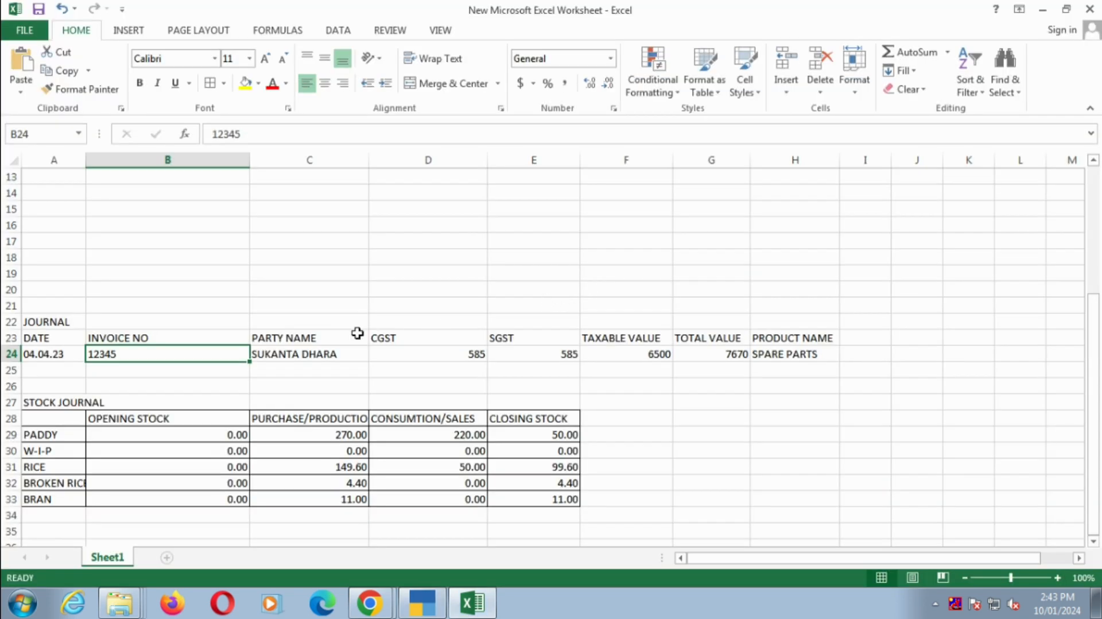
pyautogui.scroll(-3, 357, 333)
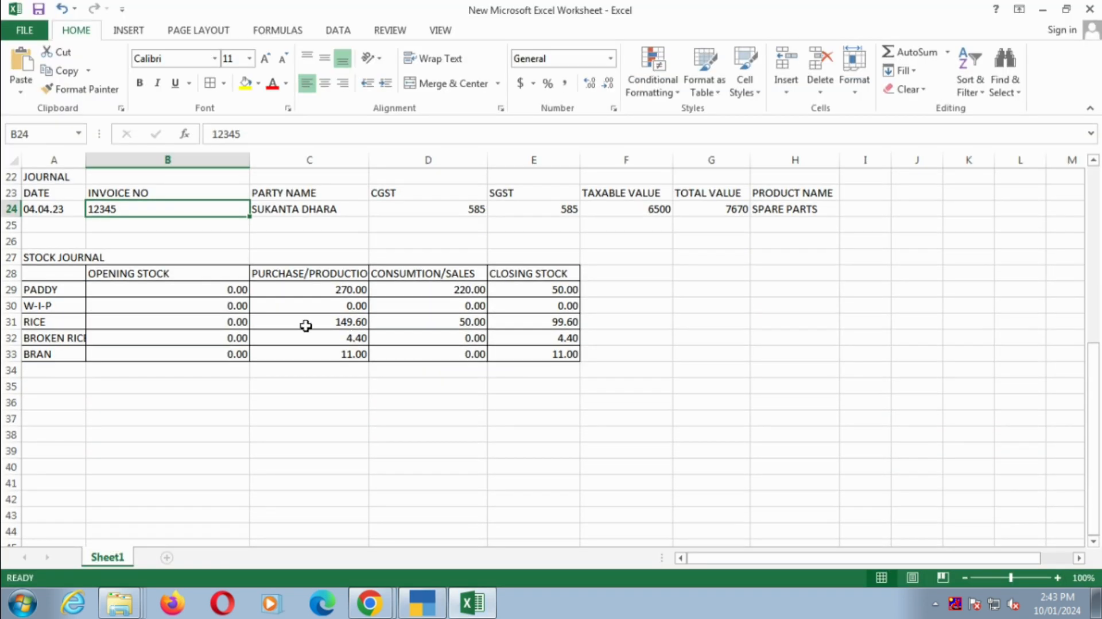
pyautogui.click(114, 303)
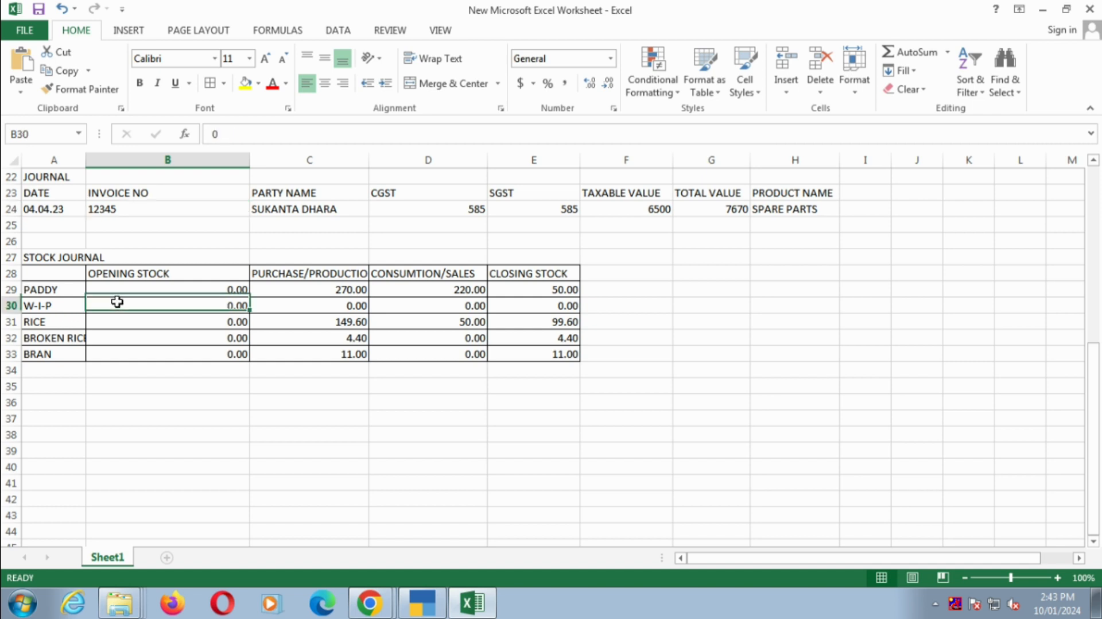
pyautogui.scroll(-1, 150, 303)
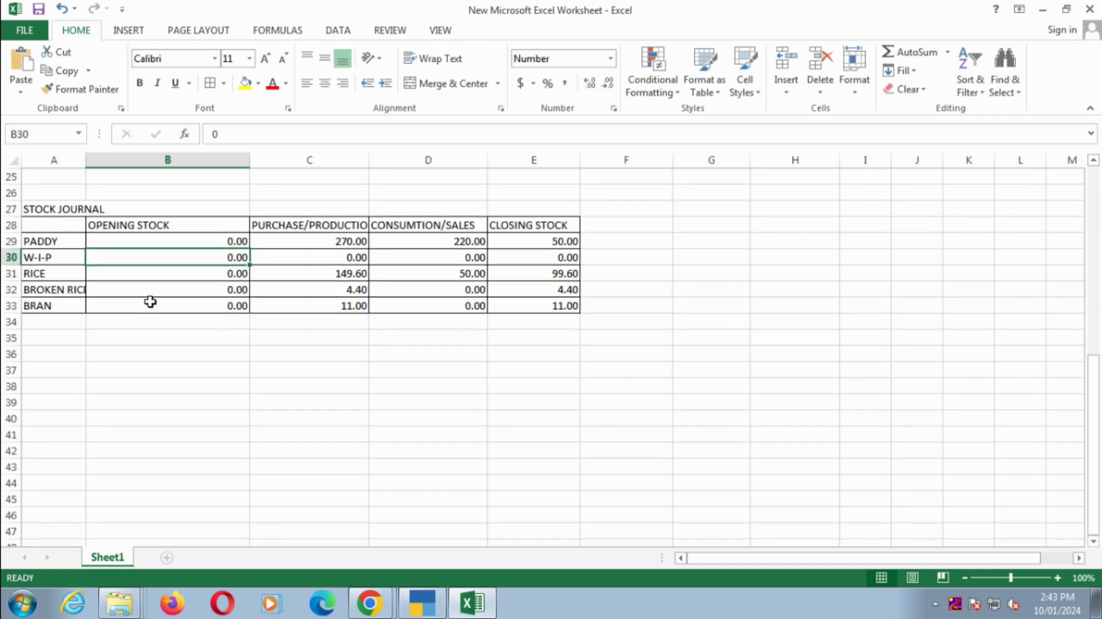
pyautogui.click(158, 241)
pyautogui.press('Down')
pyautogui.press('Down')
pyautogui.press('Down')
pyautogui.press('Down')
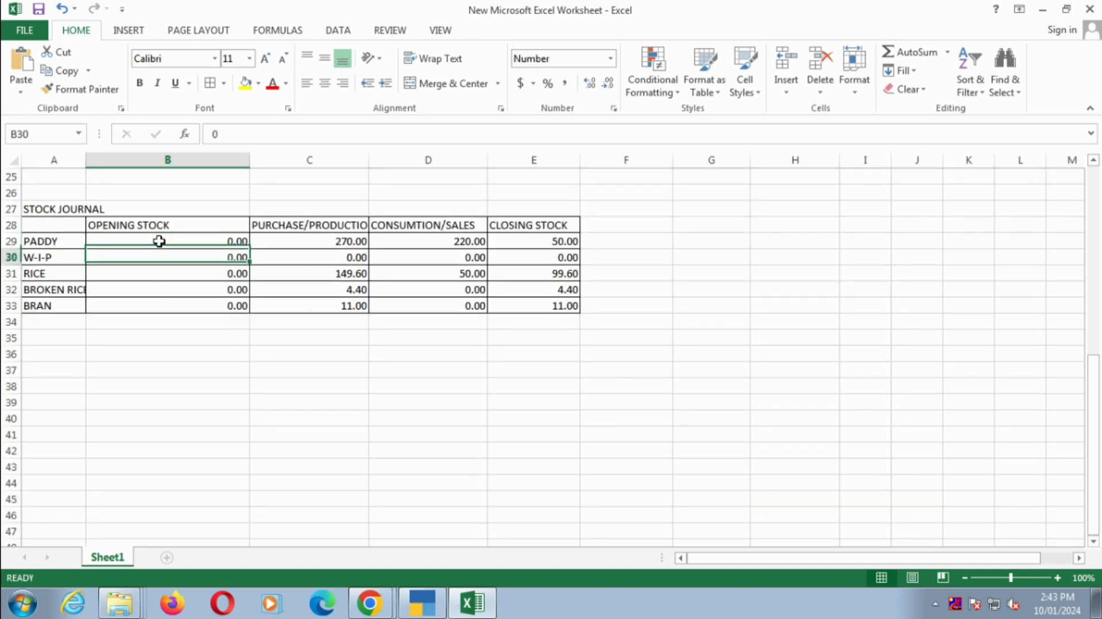
pyautogui.press('Up')
pyautogui.press('Up')
pyautogui.press('Up')
pyautogui.press('Up')
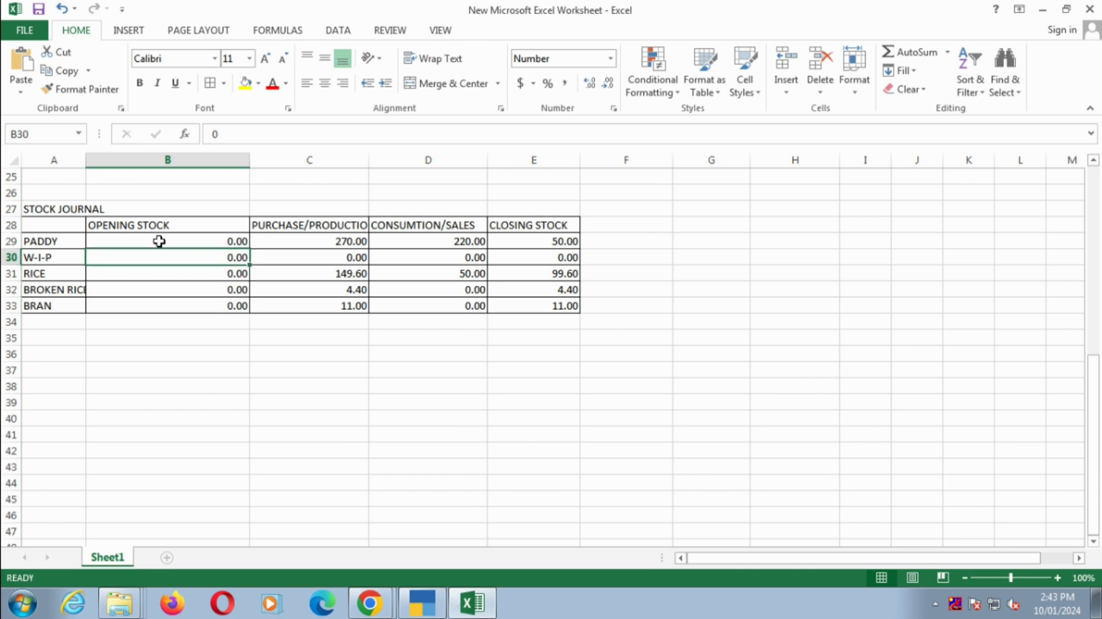
# - Enter trial opening stocks of 100 for PADDY, 20 for RICE, and 10 each for BROKEN RICE and BRAN, and review the closing stocks
pyautogui.write('100')
pyautogui.press('Return')
pyautogui.press('Return')
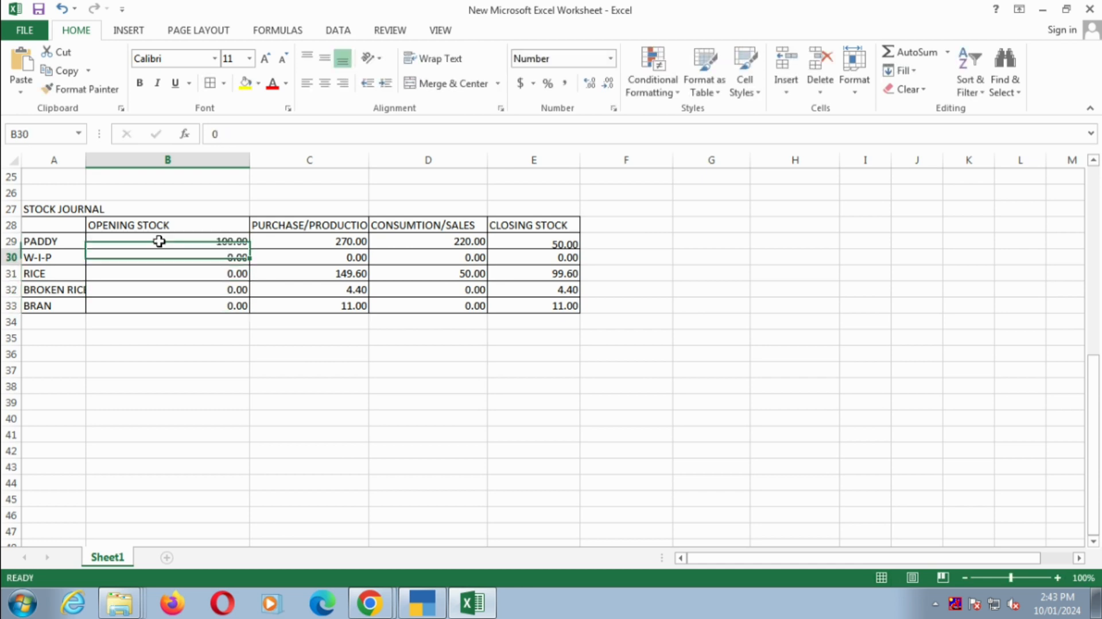
pyautogui.write('20')
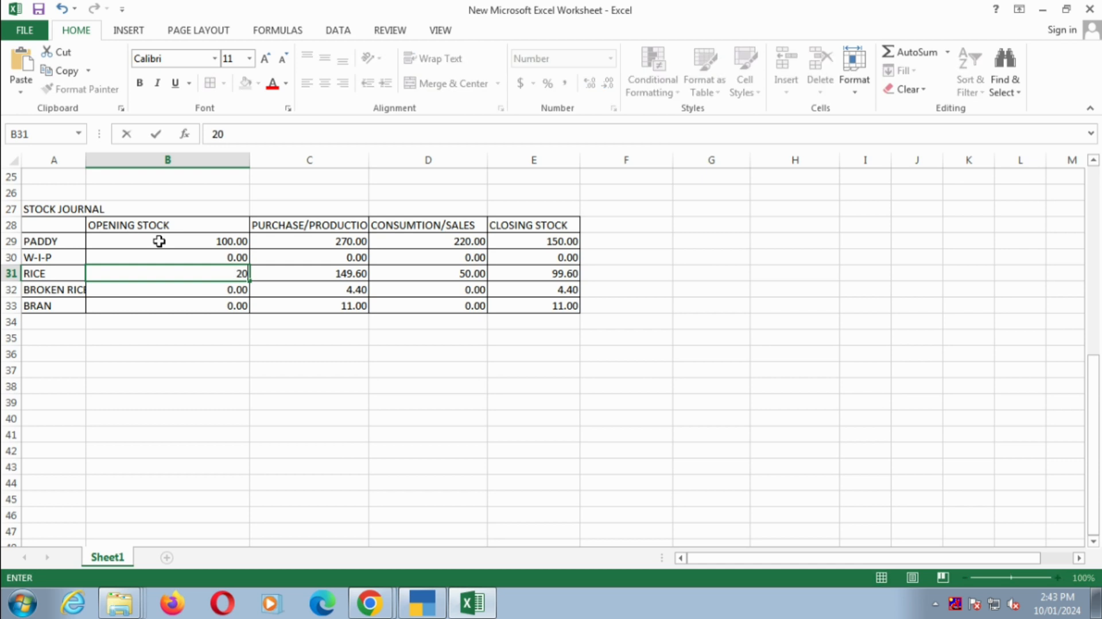
pyautogui.press('Return')
pyautogui.write('10')
pyautogui.press('Return')
pyautogui.write('10')
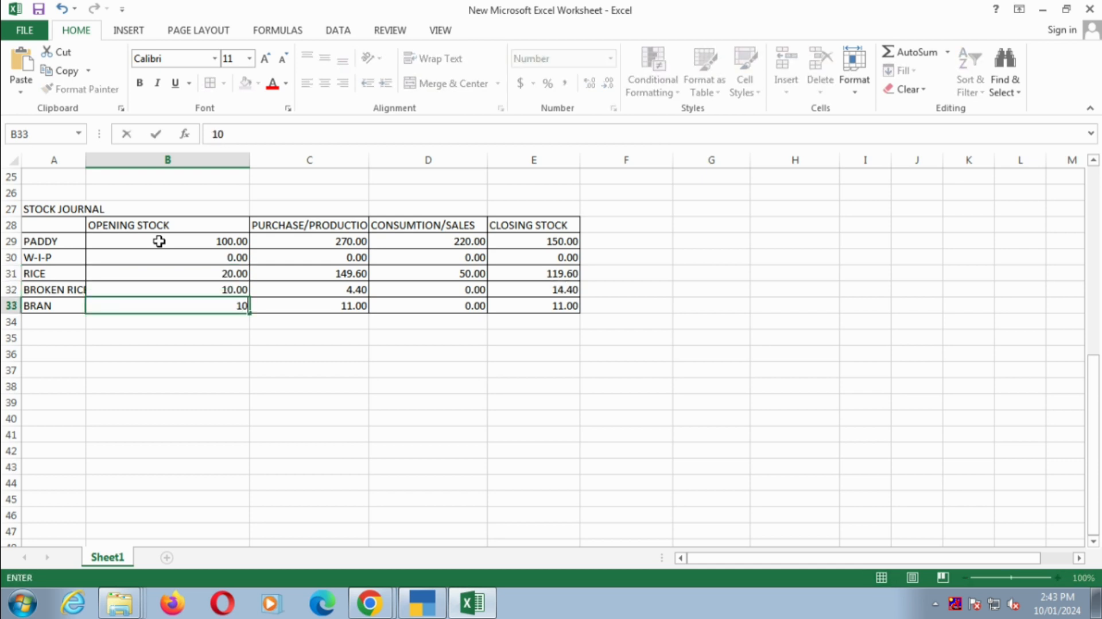
pyautogui.press('Return')
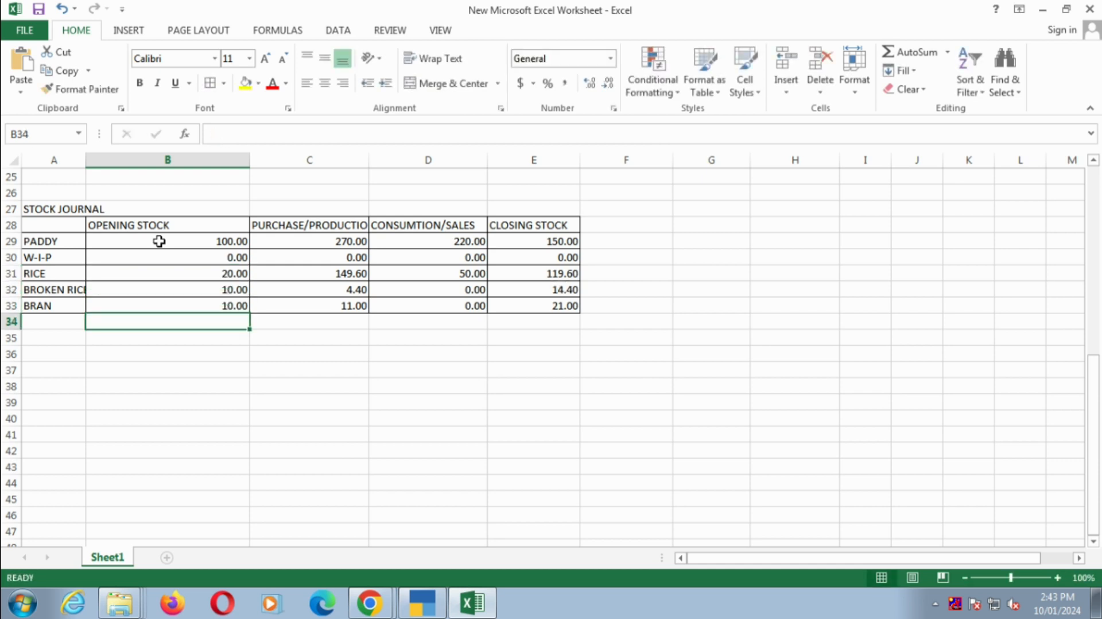
pyautogui.moveTo(554, 244); pyautogui.dragTo(556, 305)
pyautogui.moveTo(244, 241); pyautogui.dragTo(227, 304)
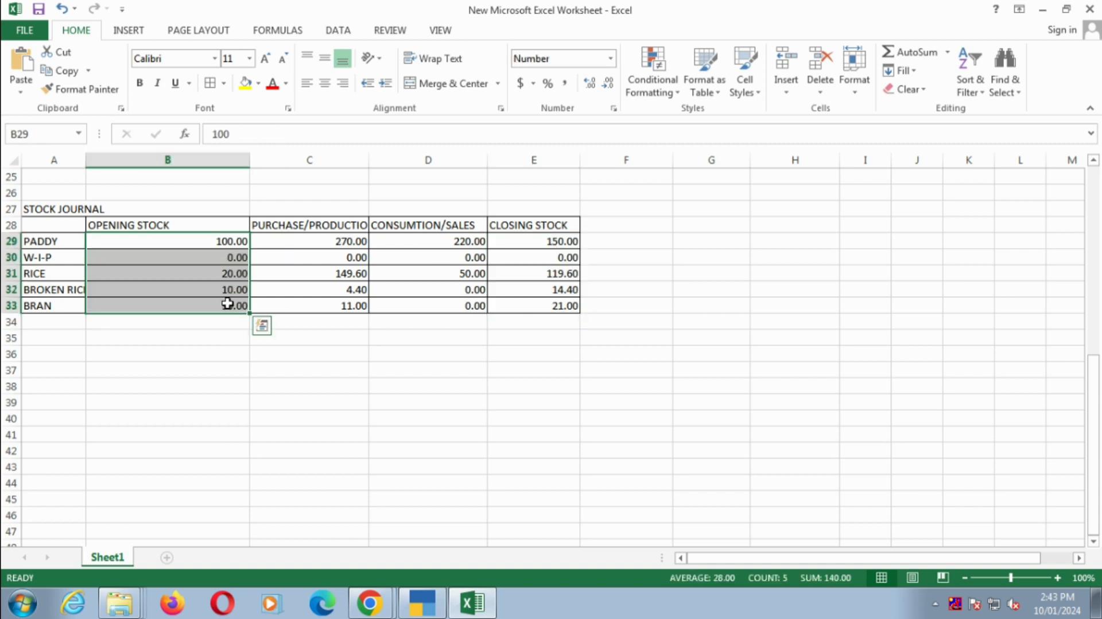
# - Reset the opening stocks of PADDY, RICE, BROKEN RICE and BRAN to 0
pyautogui.click(230, 239)
pyautogui.write('0')
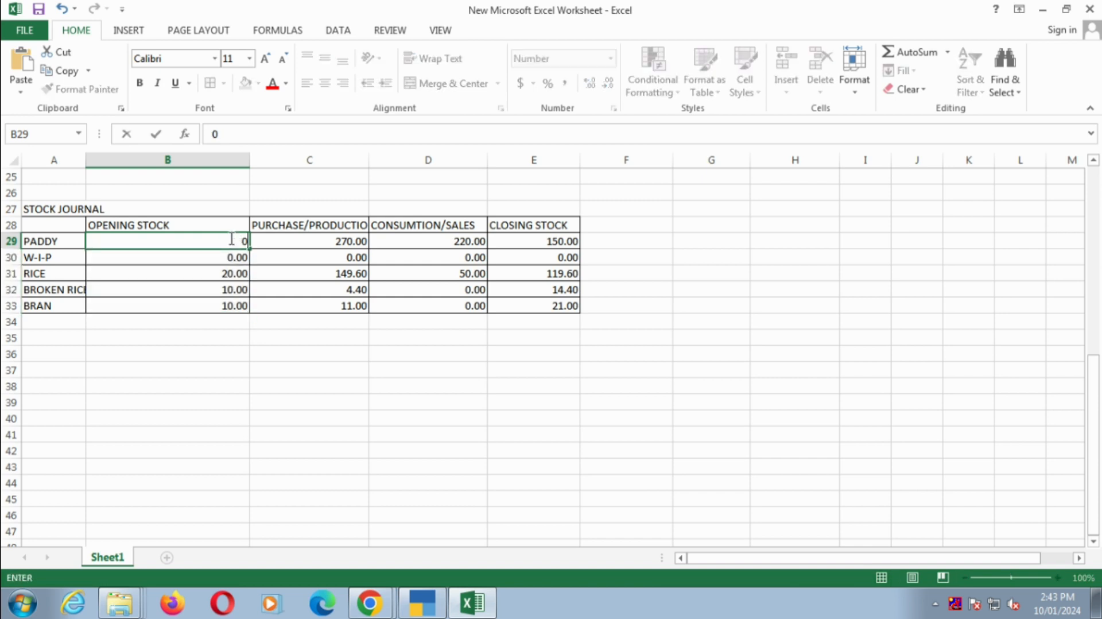
pyautogui.press('Return')
pyautogui.press('Return')
pyautogui.write('0')
pyautogui.press('Return')
pyautogui.write('0')
pyautogui.press('Return')
pyautogui.write('0')
pyautogui.press('Return')
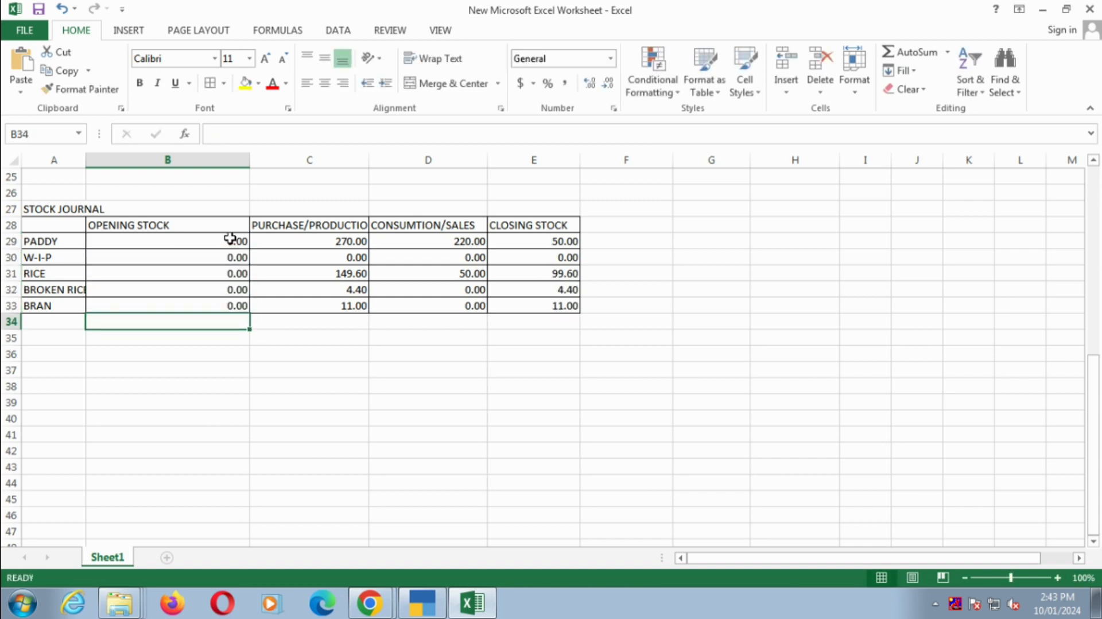
# - Examine the purchase/production and consumption/sales figures and formulas for PADDY, RICE, BROKEN RICE and BRAN
pyautogui.click(421, 242)
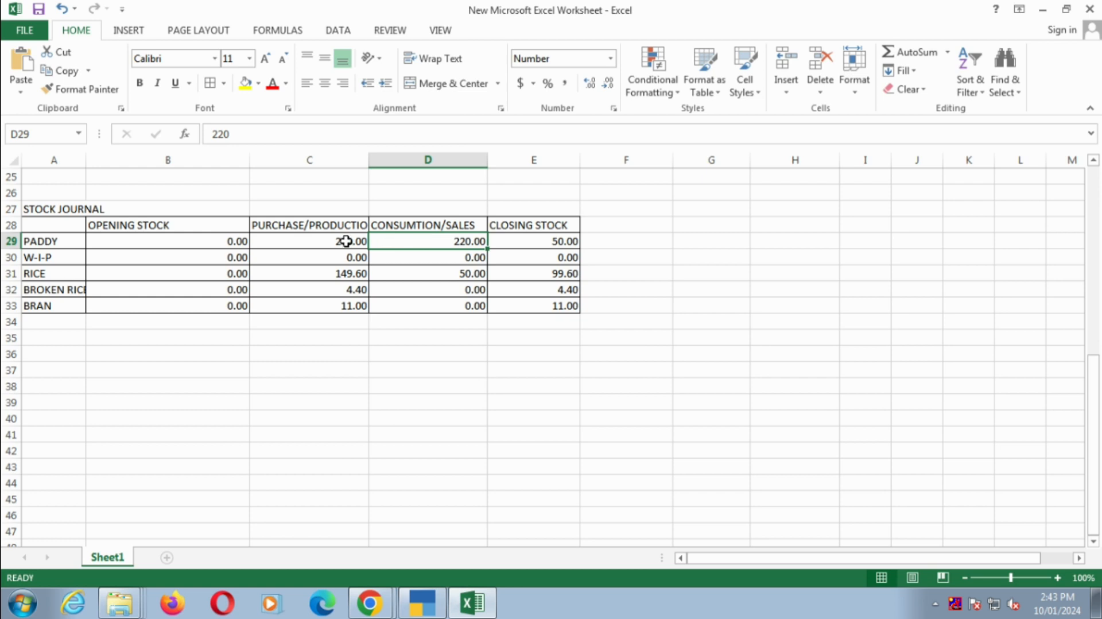
pyautogui.click(341, 241)
pyautogui.click(326, 224)
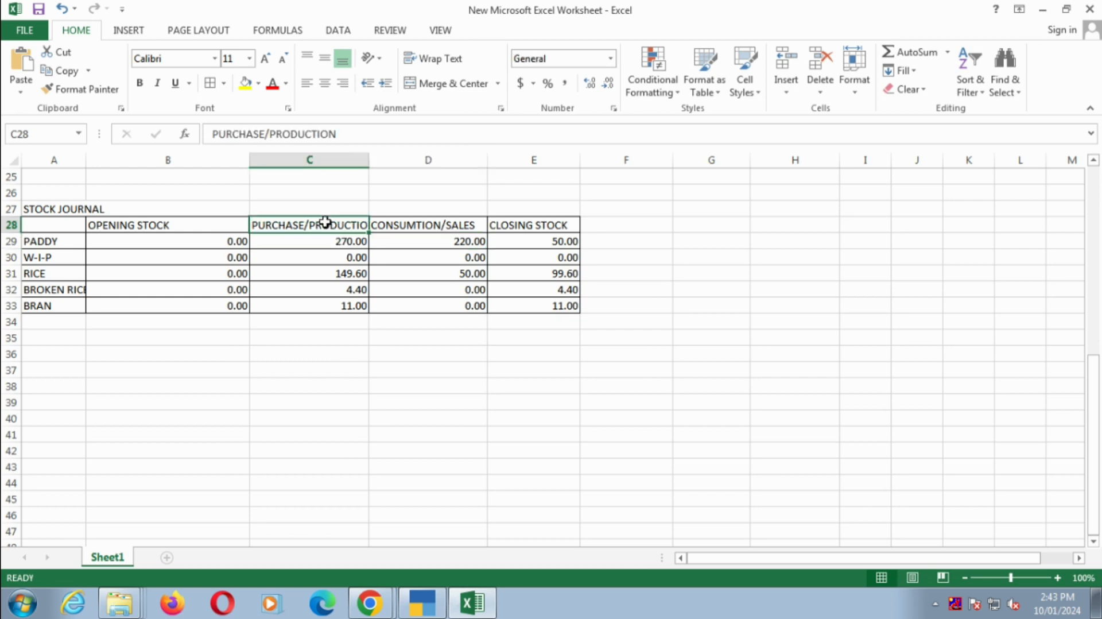
pyautogui.click(383, 226)
pyautogui.click(344, 242)
pyautogui.click(373, 242)
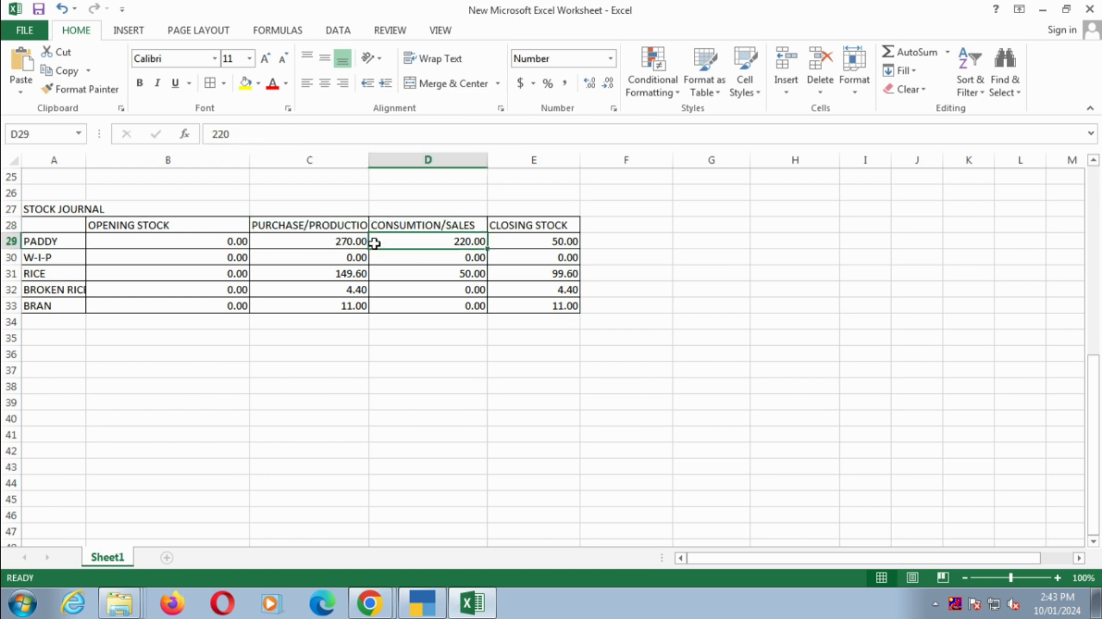
pyautogui.click(357, 276)
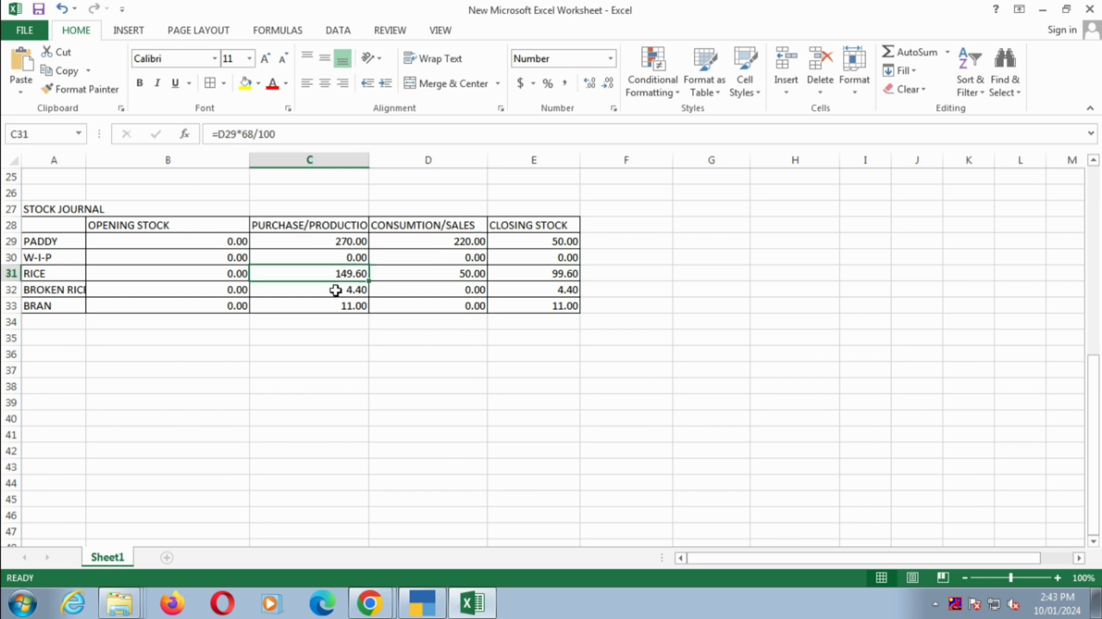
pyautogui.click(334, 290)
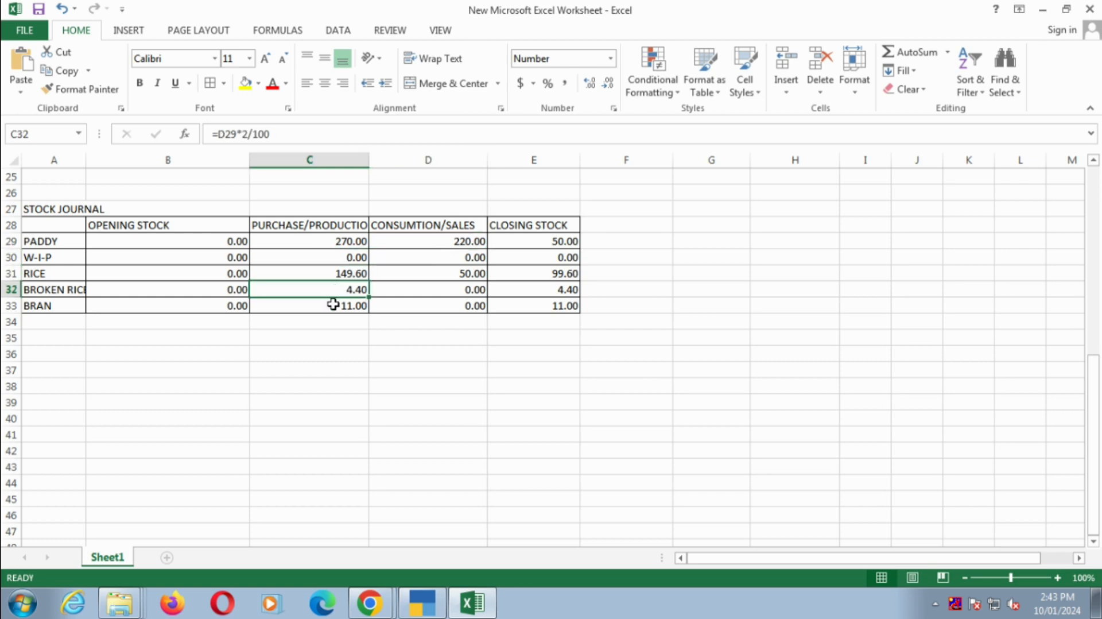
pyautogui.click(332, 307)
pyautogui.click(451, 273)
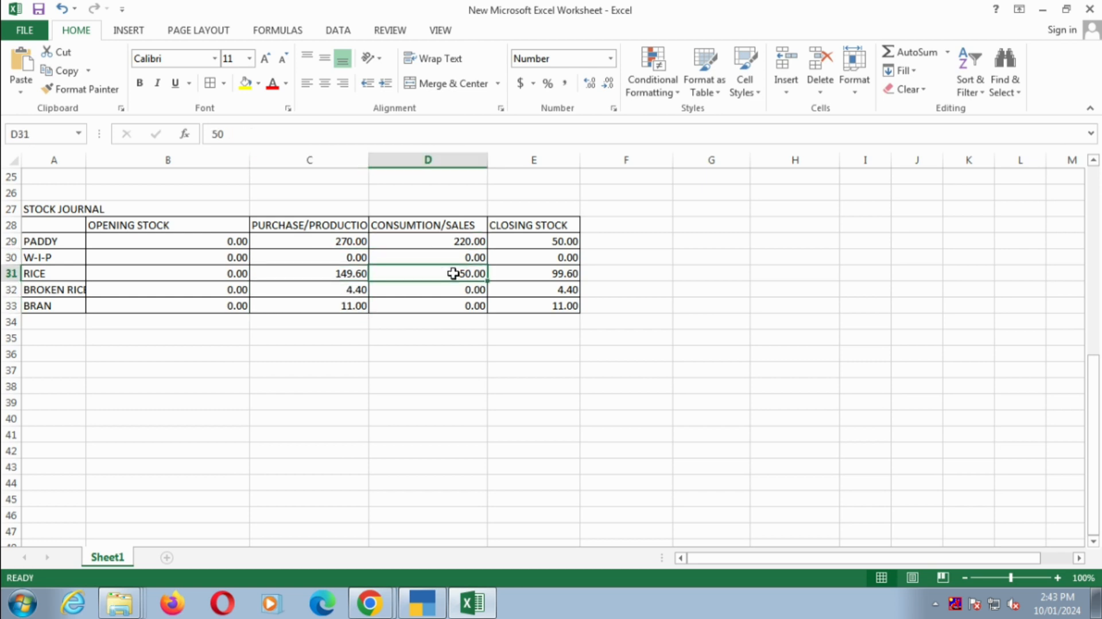
pyautogui.click(445, 284)
pyautogui.click(436, 305)
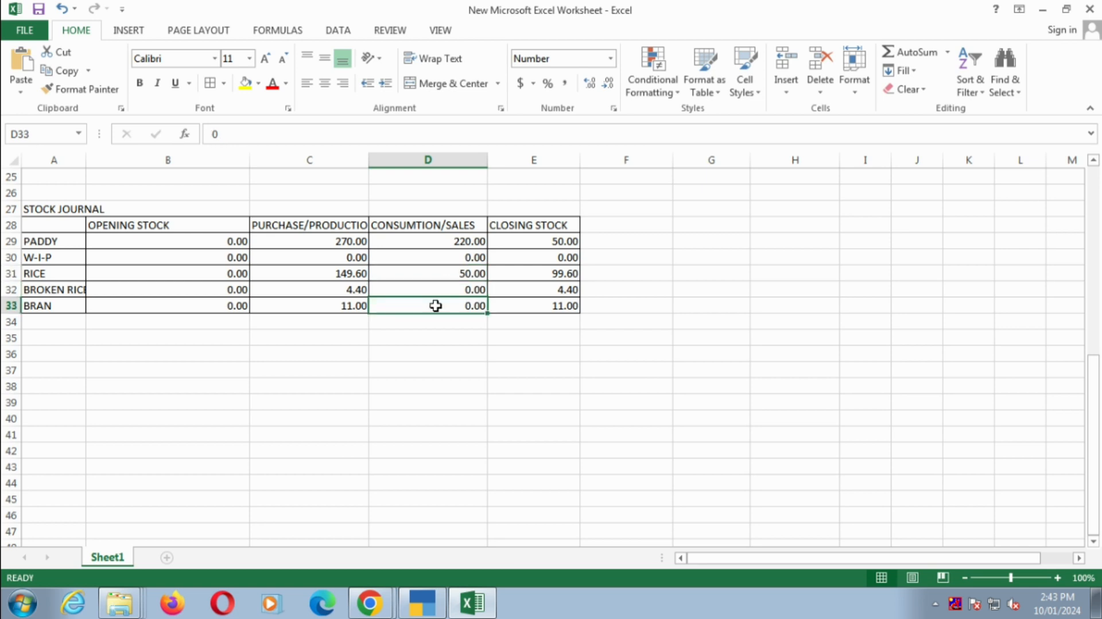
pyautogui.click(443, 275)
pyautogui.click(425, 241)
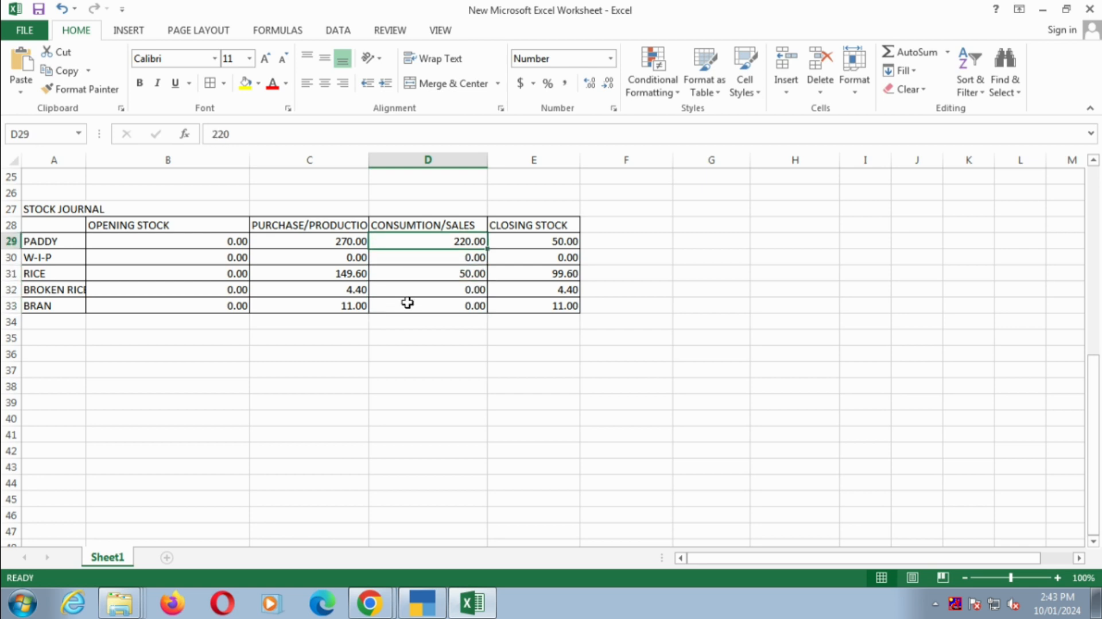
# - Switch to TallyPrime and open voucher entry from the Gateway of Tally
pyautogui.hotkey('alt', 'Tab')
pyautogui.press('Up')
pyautogui.press('Up')
pyautogui.press('Up')
pyautogui.press('Up')
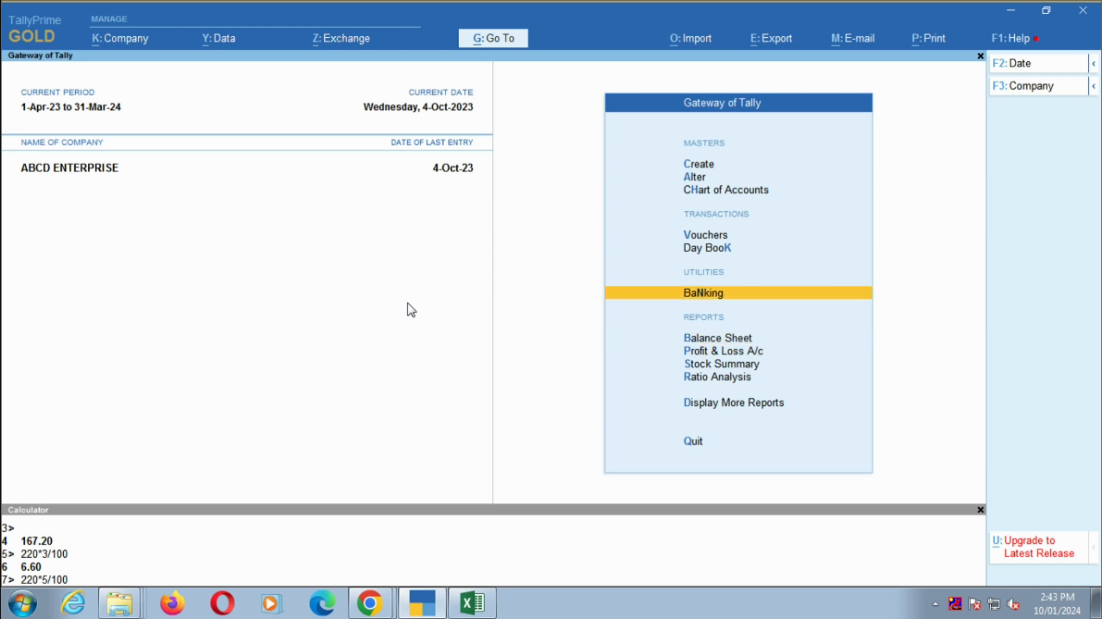
pyautogui.press('Return')
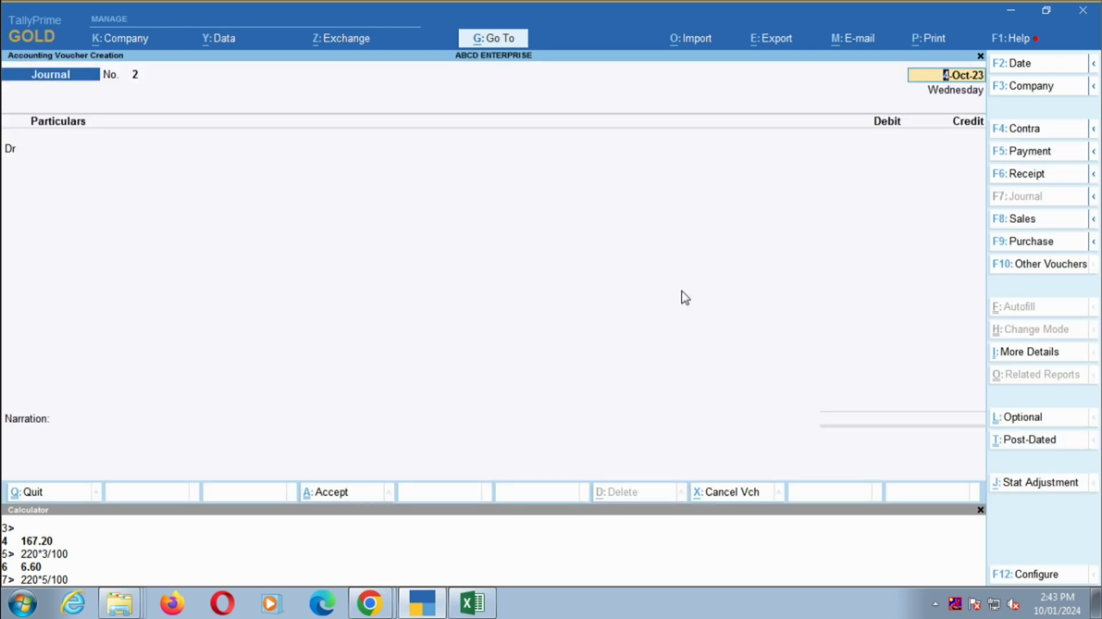
# - Change the voucher type from Journal to the inventory voucher Stock Journal
pyautogui.click(1059, 266)
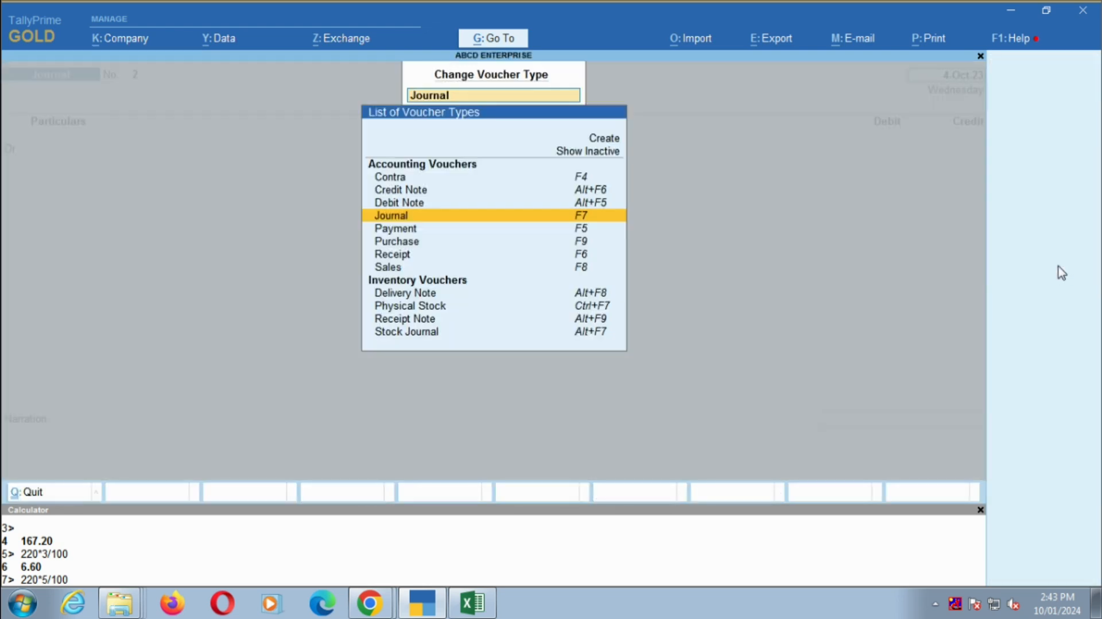
pyautogui.press('Down')
pyautogui.press('Down')
pyautogui.press('Down')
pyautogui.press('Down')
pyautogui.press('Down')
pyautogui.press('Down')
pyautogui.press('Down')
pyautogui.press('Down')
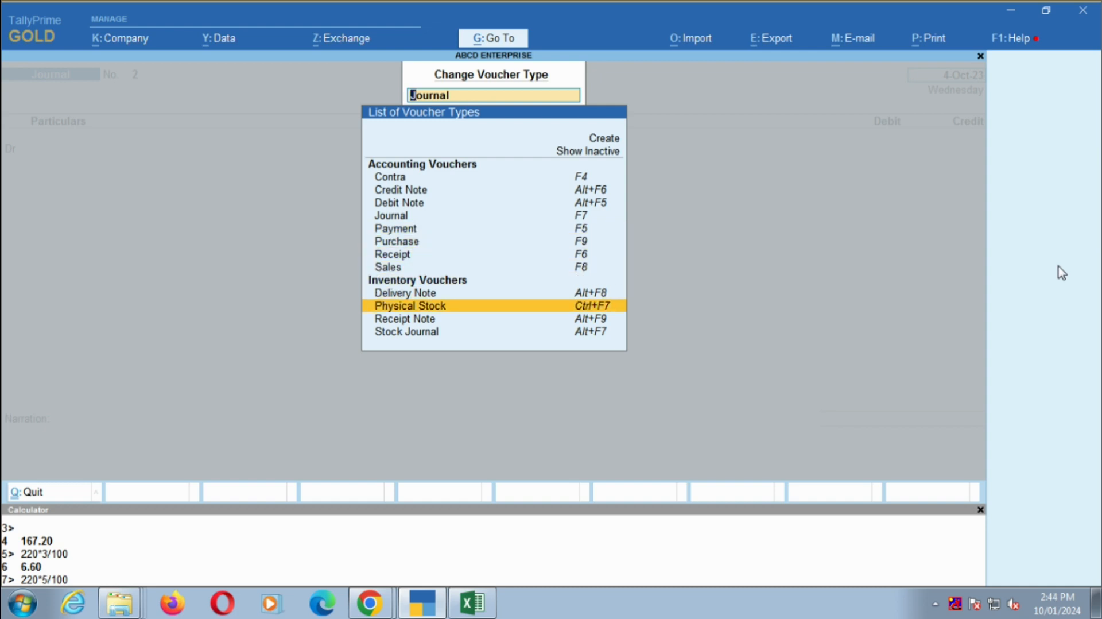
pyautogui.press('Return')
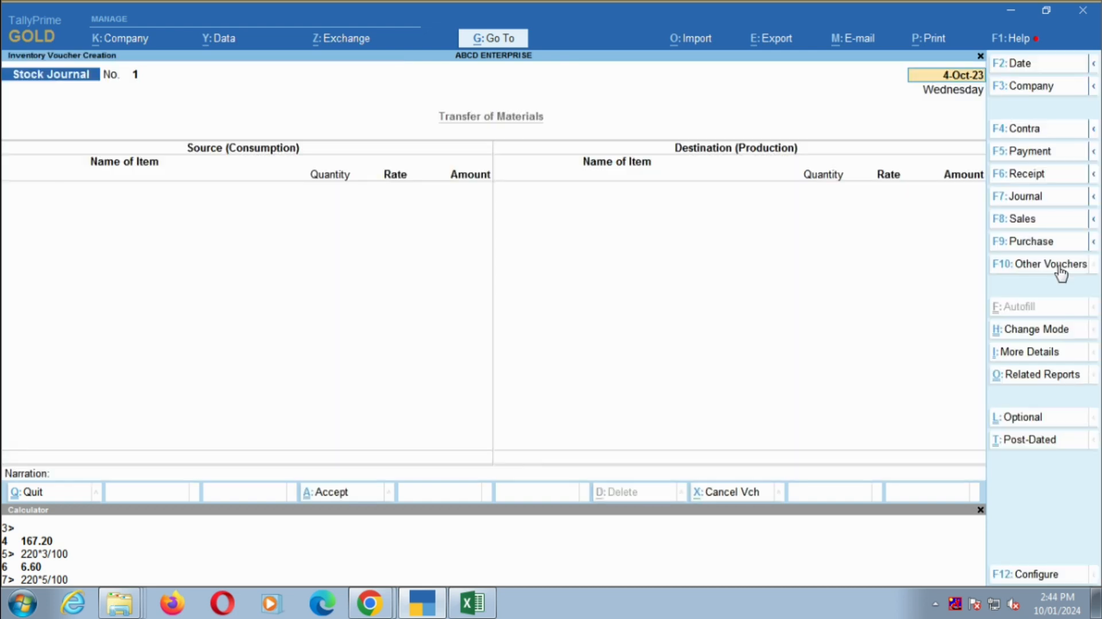
# - Set the stock journal voucher's date to 30-Apr-23
pyautogui.hotkey('alt', 'Tab')
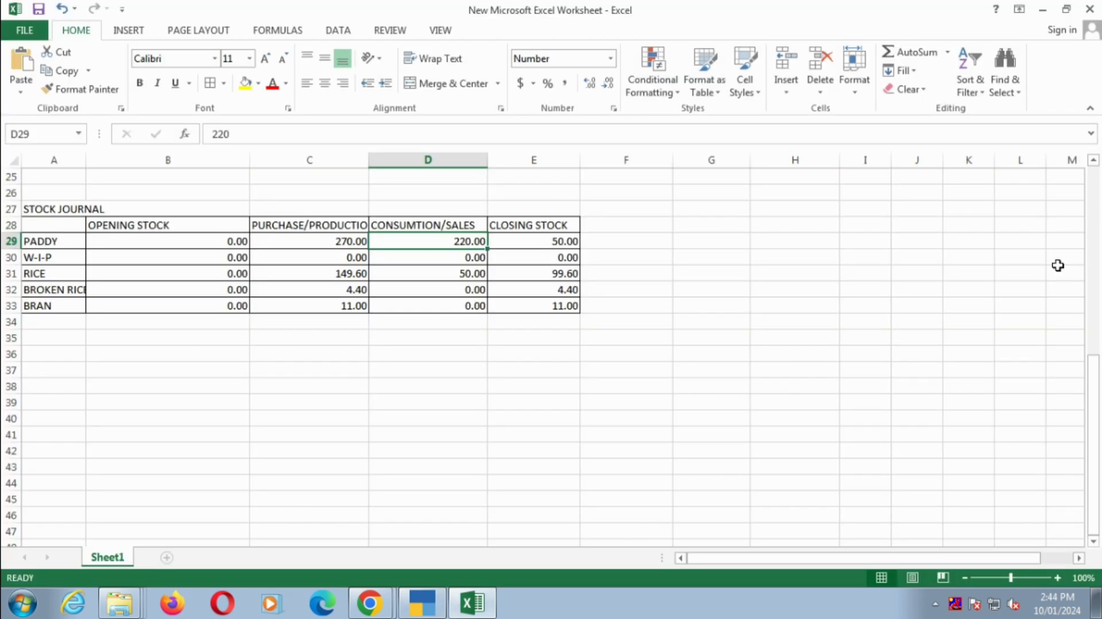
pyautogui.hotkey('alt', 'Tab')
pyautogui.write('30.4')
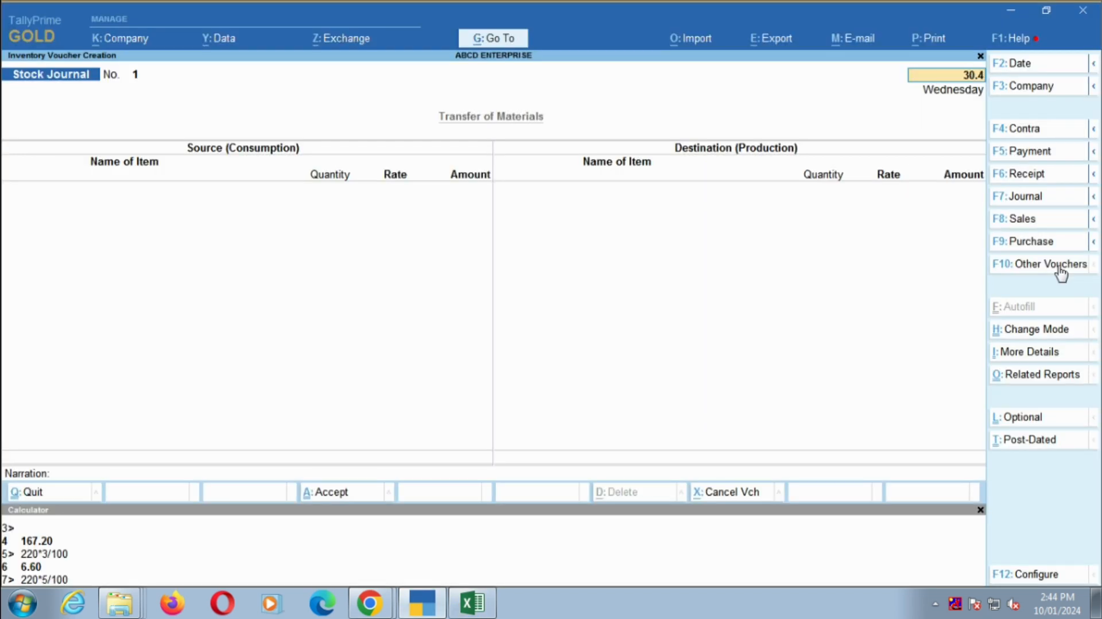
pyautogui.press('Return')
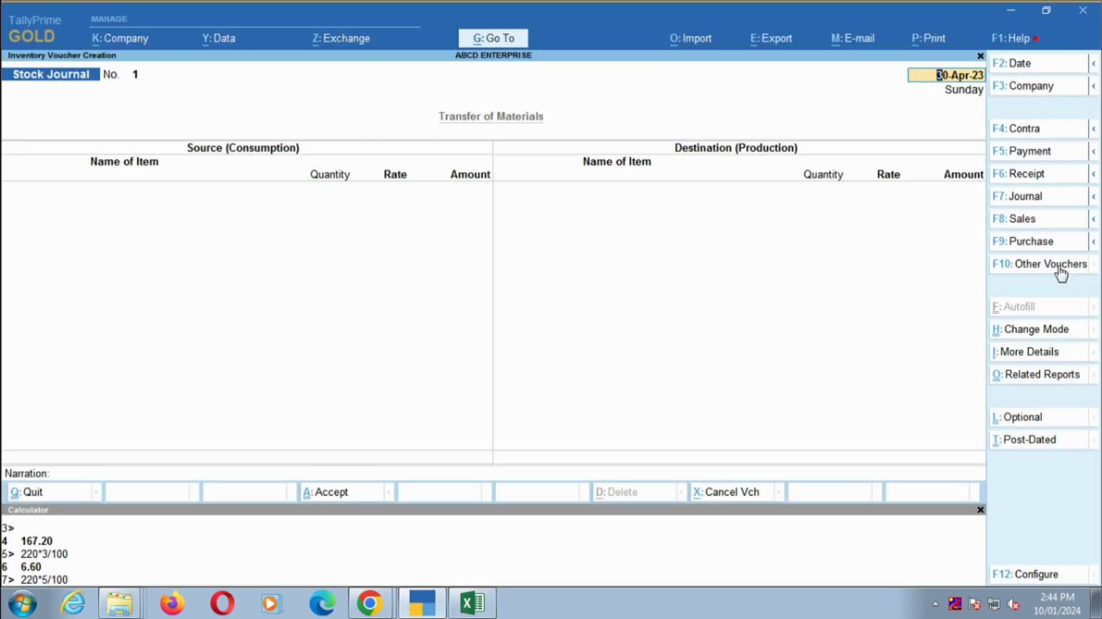
# - Enter PADDY as the consumed source item with the Excel quantity of 220 QTLS., accept its rate and amount, and finish the Source (Consumption) side
pyautogui.write('PADDY')
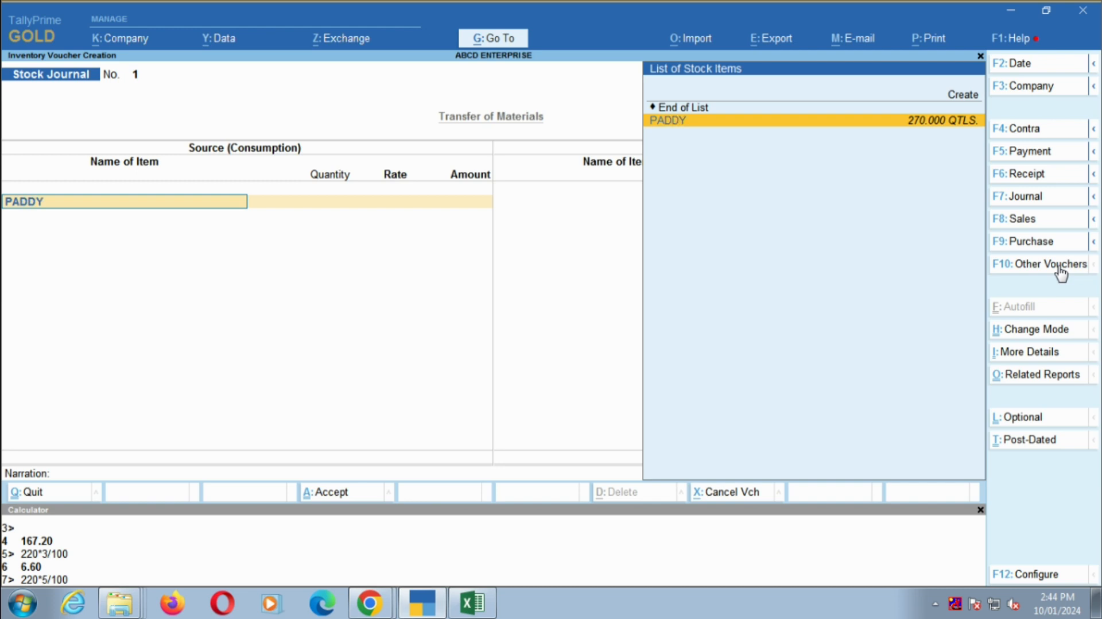
pyautogui.press('Return')
pyautogui.hotkey('alt', 'Tab')
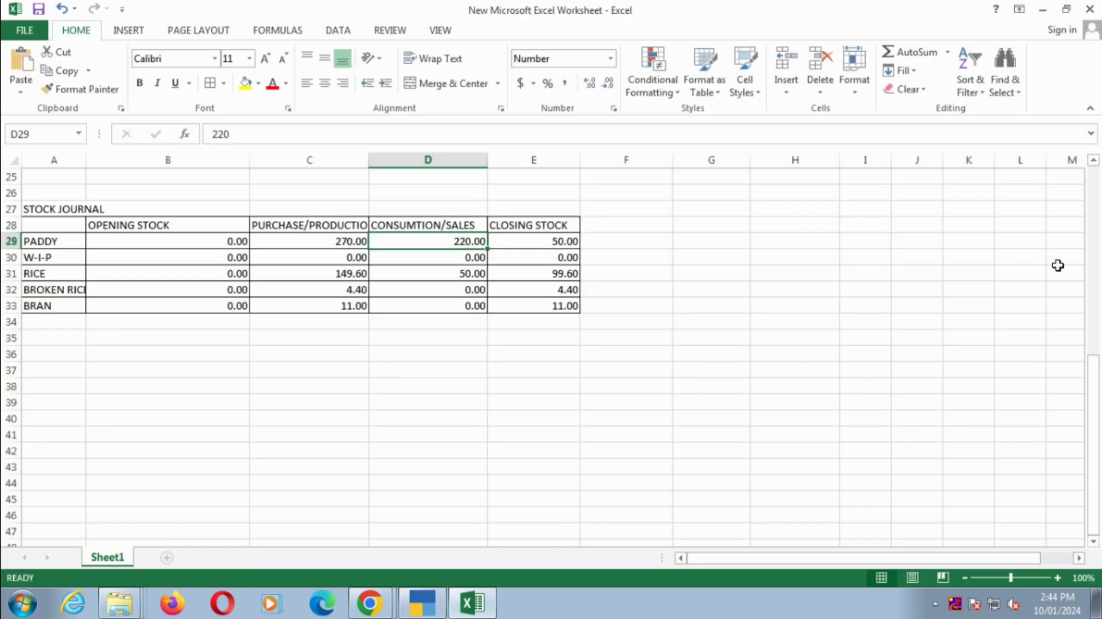
pyautogui.press('Down')
pyautogui.press('Up')
pyautogui.hotkey('alt', 'Tab')
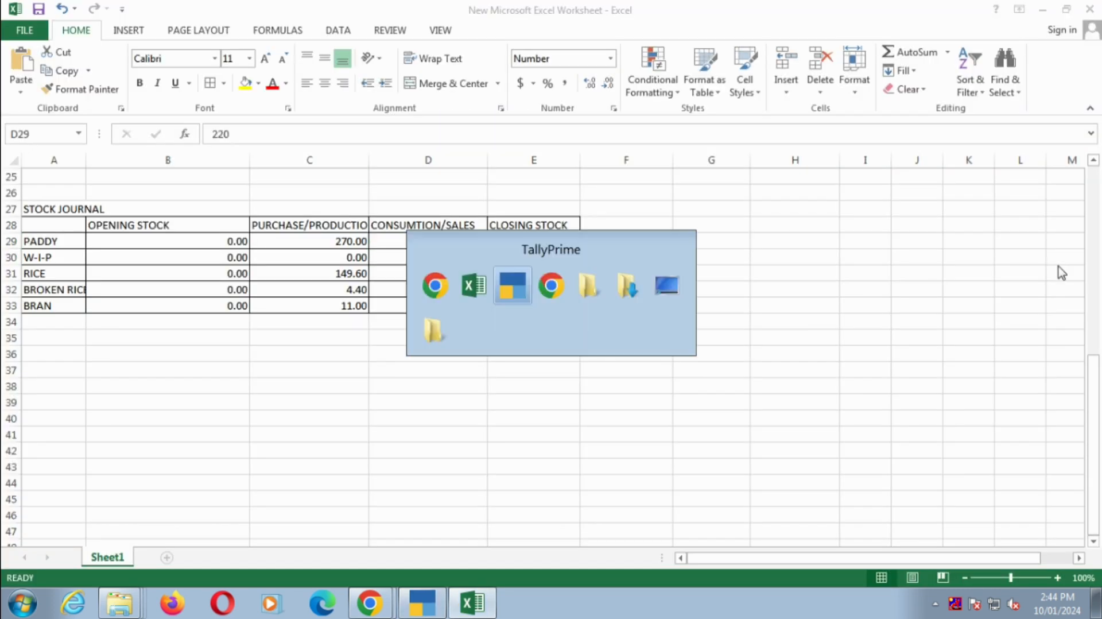
pyautogui.write('220')
pyautogui.press('Return')
pyautogui.press('Return')
pyautogui.press('Return')
pyautogui.press('Return')
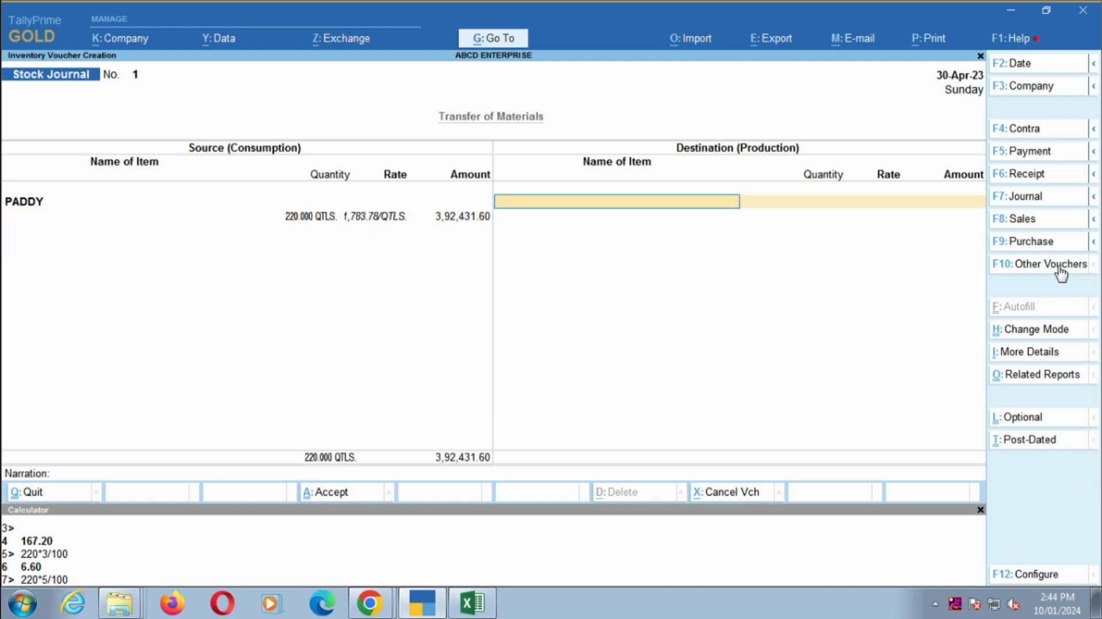
# - Add RICE as a produced destination item with the Excel quantity of 149.6 QTLS. at a rate of 2,500
pyautogui.write('R')
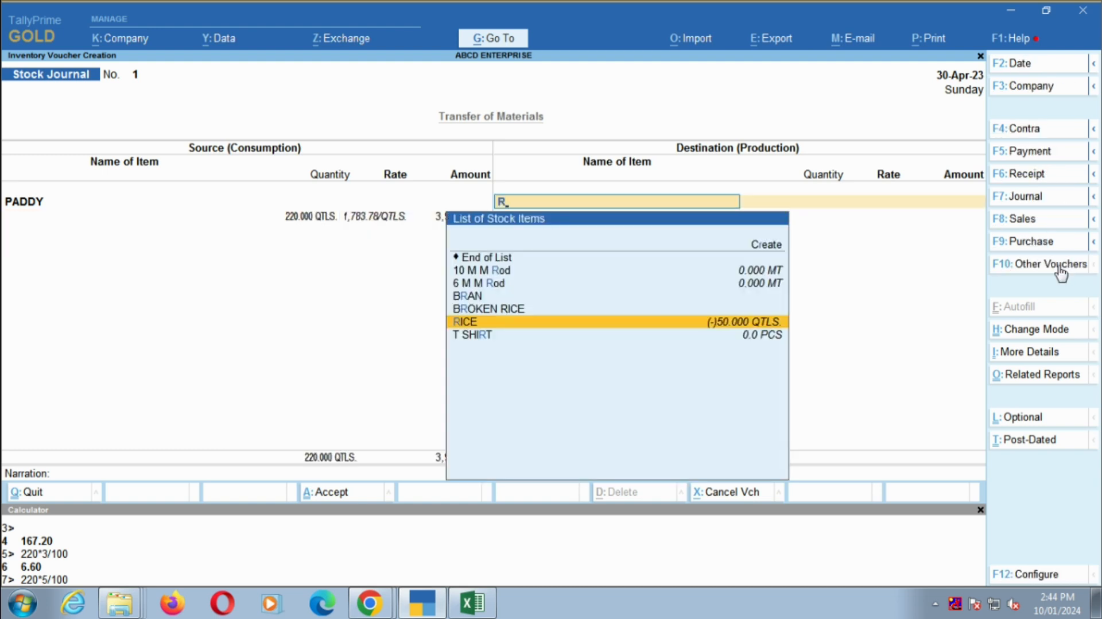
pyautogui.press('Return')
pyautogui.hotkey('alt', 'Tab')
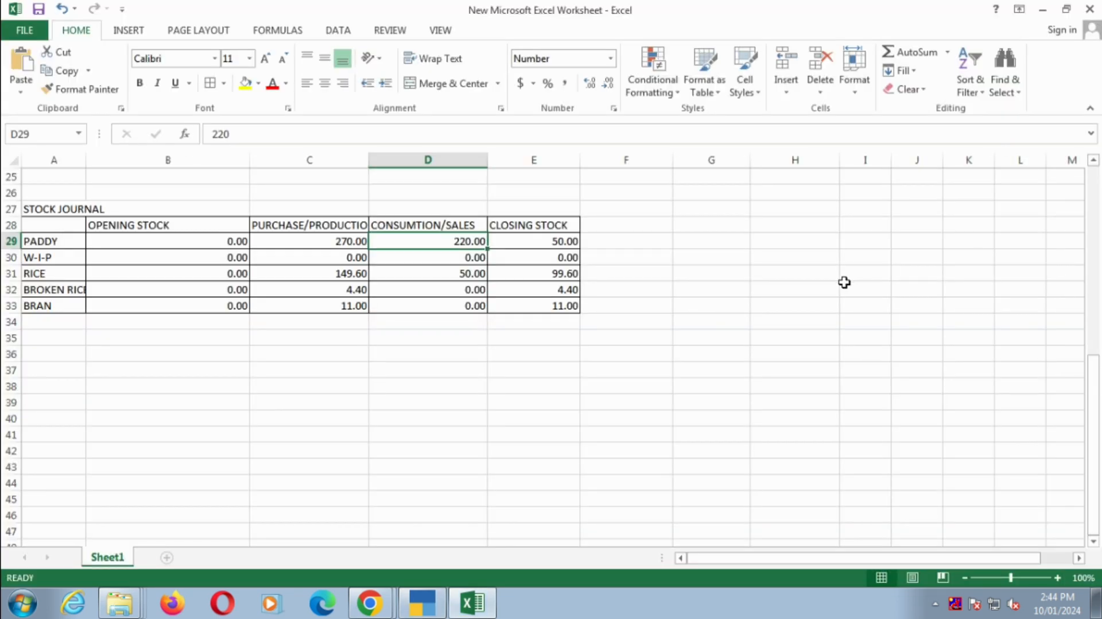
pyautogui.press('Down')
pyautogui.press('Left')
pyautogui.press('Down')
pyautogui.hotkey('alt', 'Tab')
pyautogui.write('14')
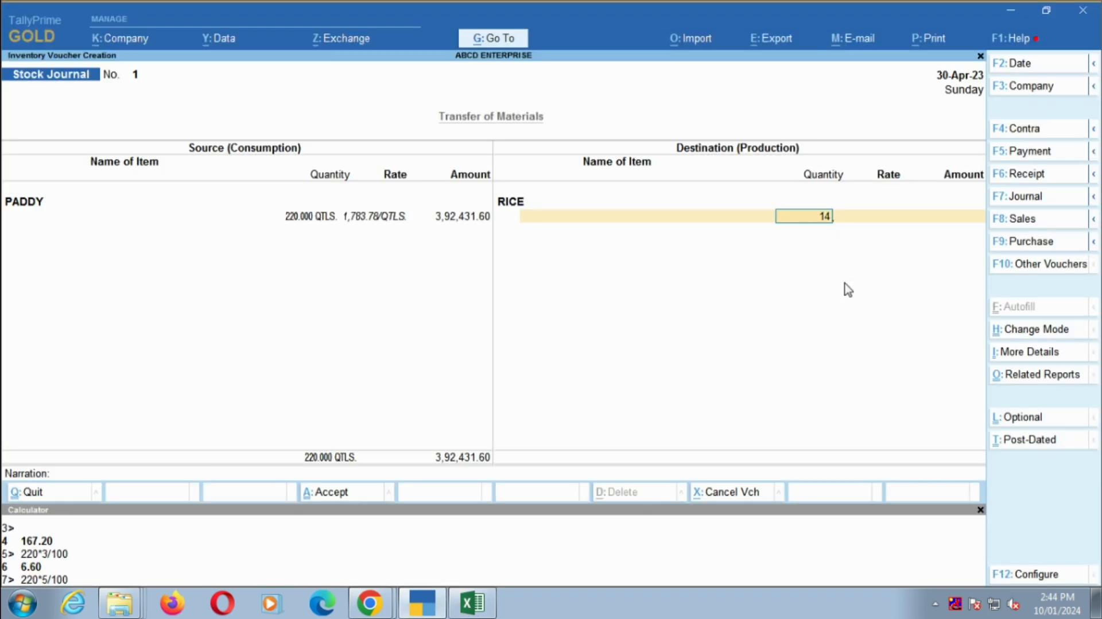
pyautogui.write('9.6')
pyautogui.press('Return')
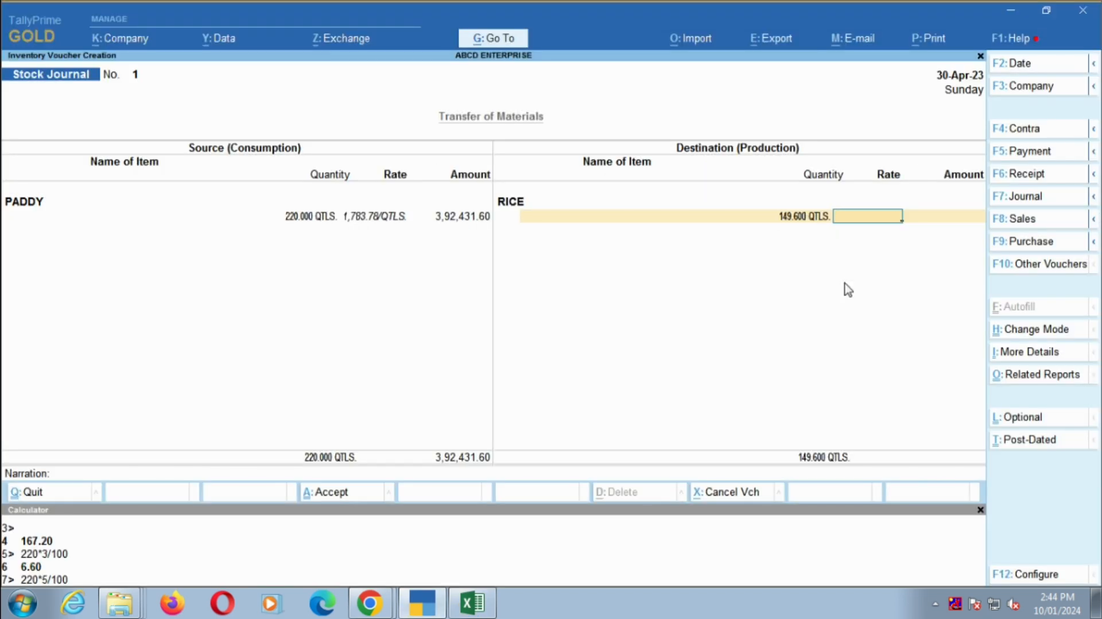
pyautogui.write('2500')
pyautogui.press('Return')
pyautogui.press('Return')
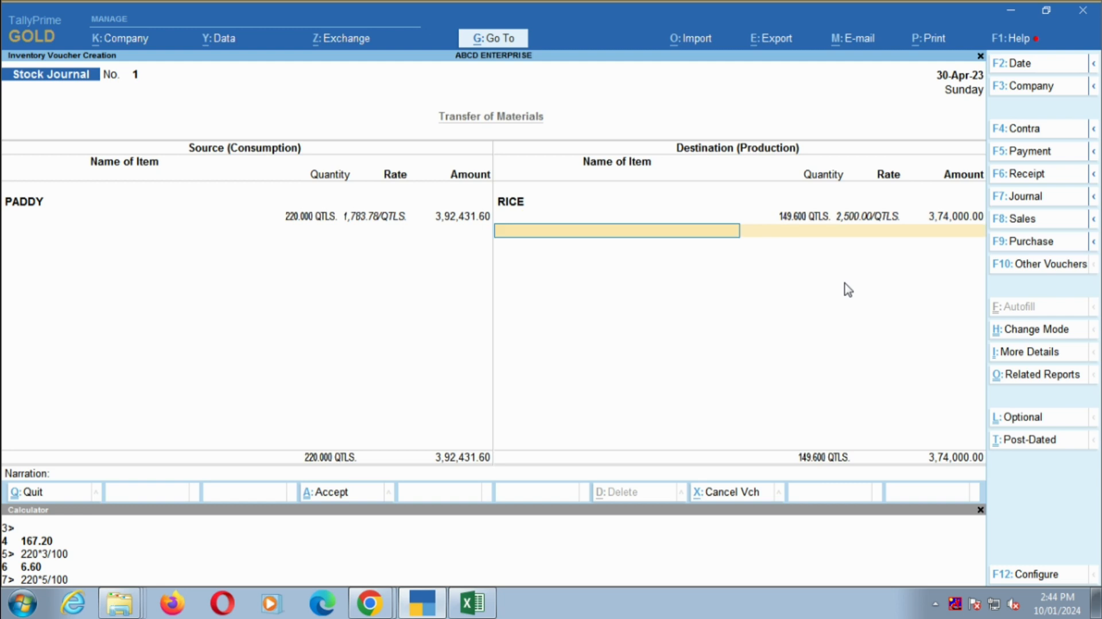
# - Add BROKEN RICE as the second produced item with the Excel quantity of 4.40 QTLS. at a rate of 1,200
pyautogui.hotkey('alt', 'Tab')
pyautogui.press('Down')
pyautogui.hotkey('alt', 'Tab')
pyautogui.write('BR')
pyautogui.press('Down')
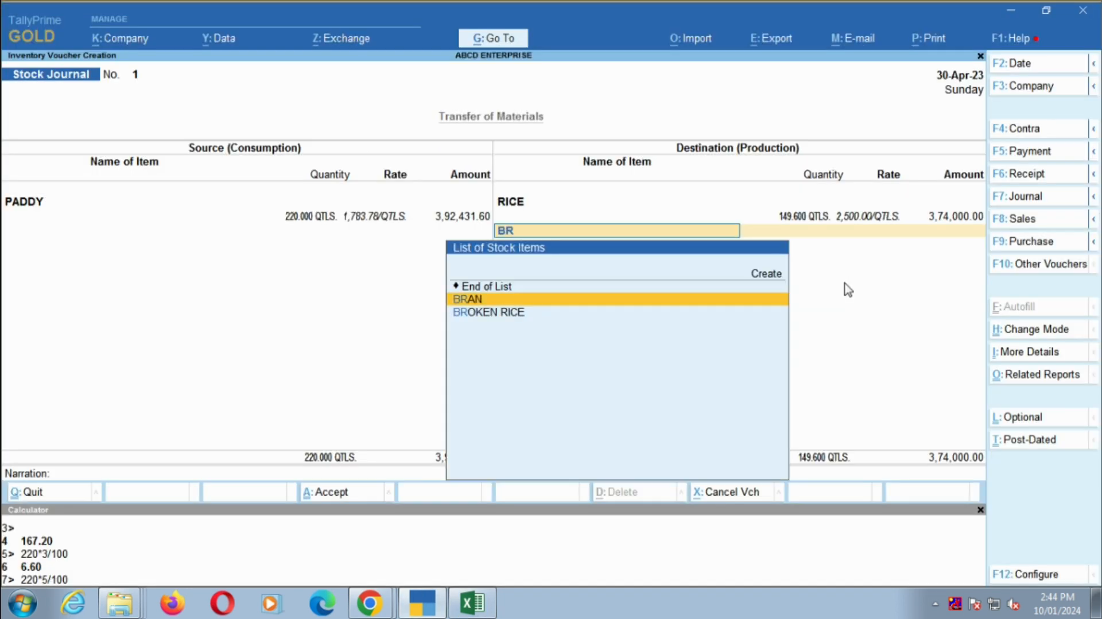
pyautogui.press('Down')
pyautogui.press('Return')
pyautogui.hotkey('alt', 'Tab')
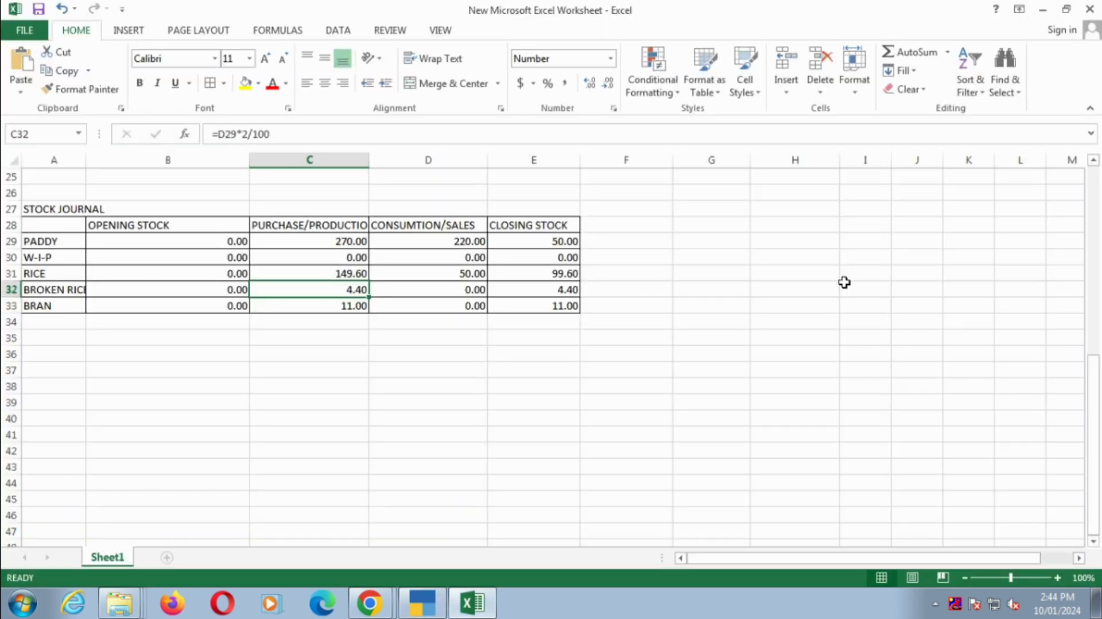
pyautogui.hotkey('alt', 'Tab')
pyautogui.write('4.40')
pyautogui.press('Return')
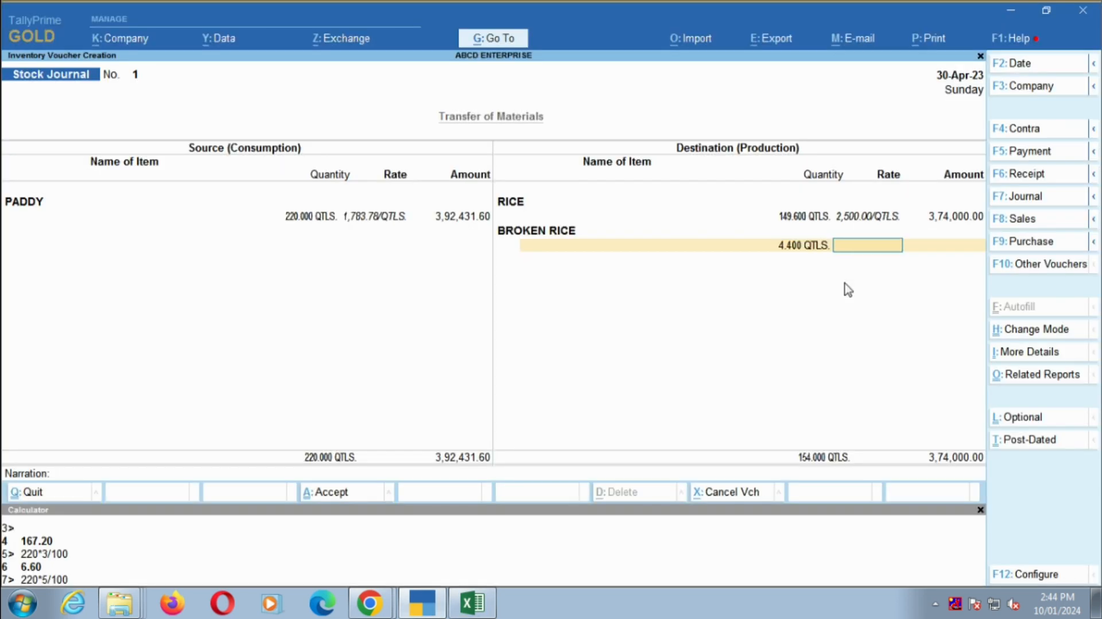
pyautogui.write('1250')
pyautogui.press('Return')
# - Add BRAN as the third produced item with the Excel quantity of 11 QTLS. at a rate of 2,000
pyautogui.press('Return')
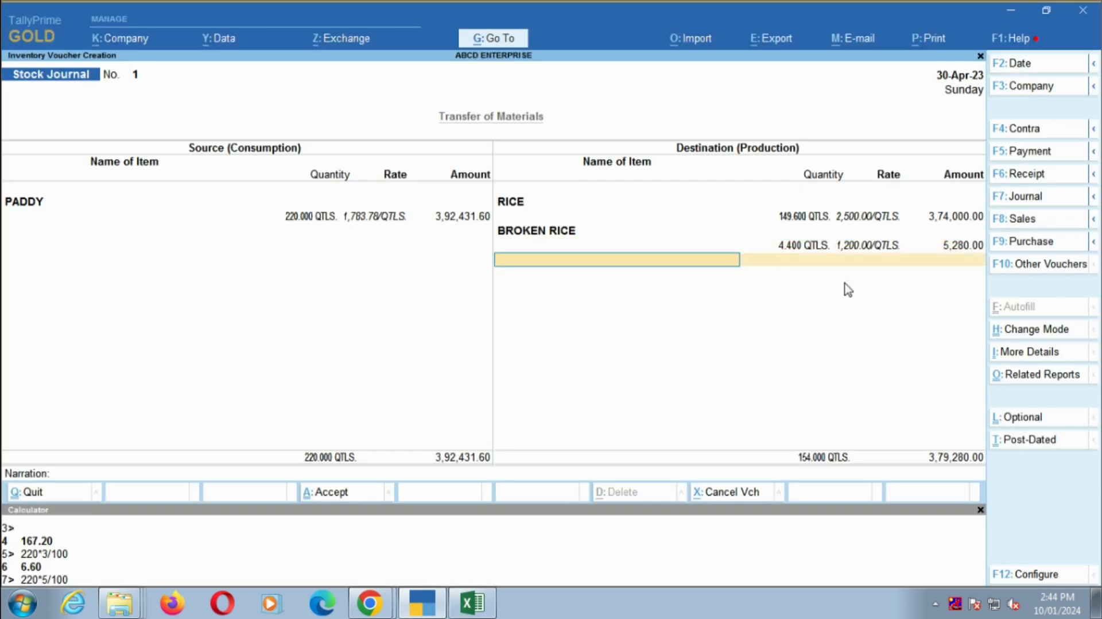
pyautogui.hotkey('alt', 'Tab')
pyautogui.press('Down')
pyautogui.hotkey('alt', 'Tab')
pyautogui.write('BRAN')
pyautogui.press('Return')
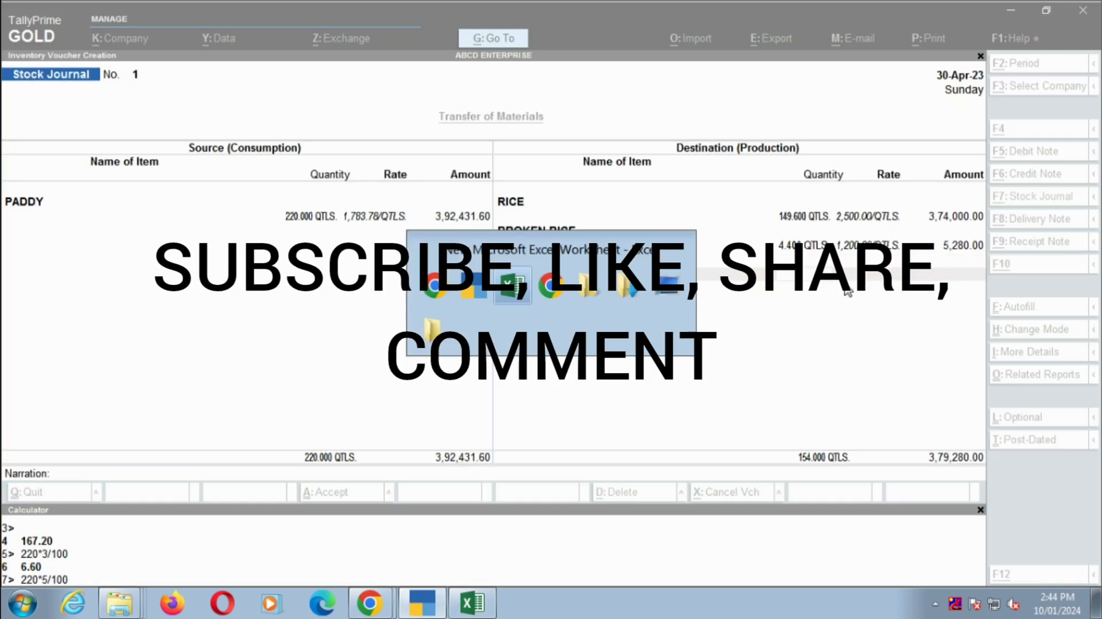
pyautogui.hotkey('alt', 'Tab')
pyautogui.hotkey('alt', 'Tab')
pyautogui.write('11')
pyautogui.press('Return')
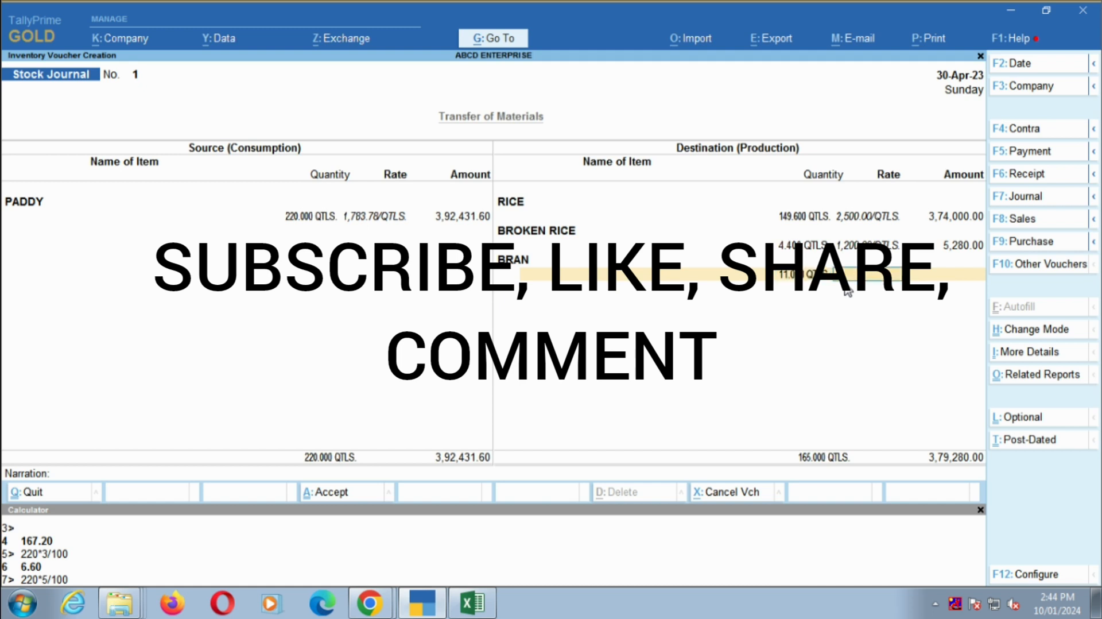
pyautogui.write('2,000')
# - Finish the Destination (Production) side and save the stock journal without a narration
pyautogui.press('Return')
pyautogui.press('Return')
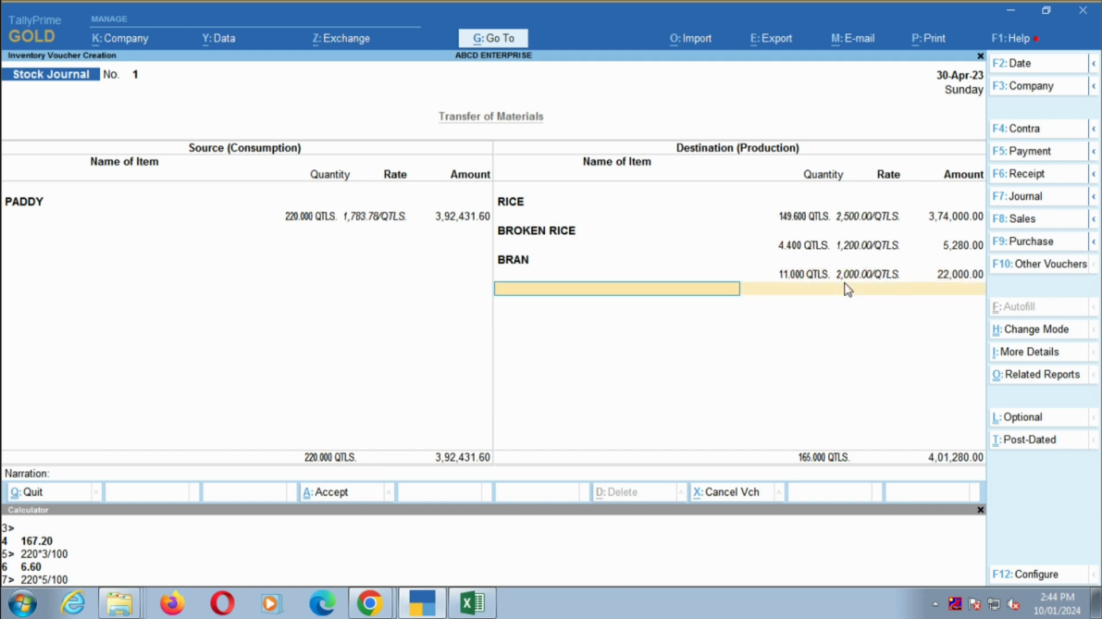
pyautogui.press('Return')
pyautogui.press('Return')
pyautogui.press('Return')
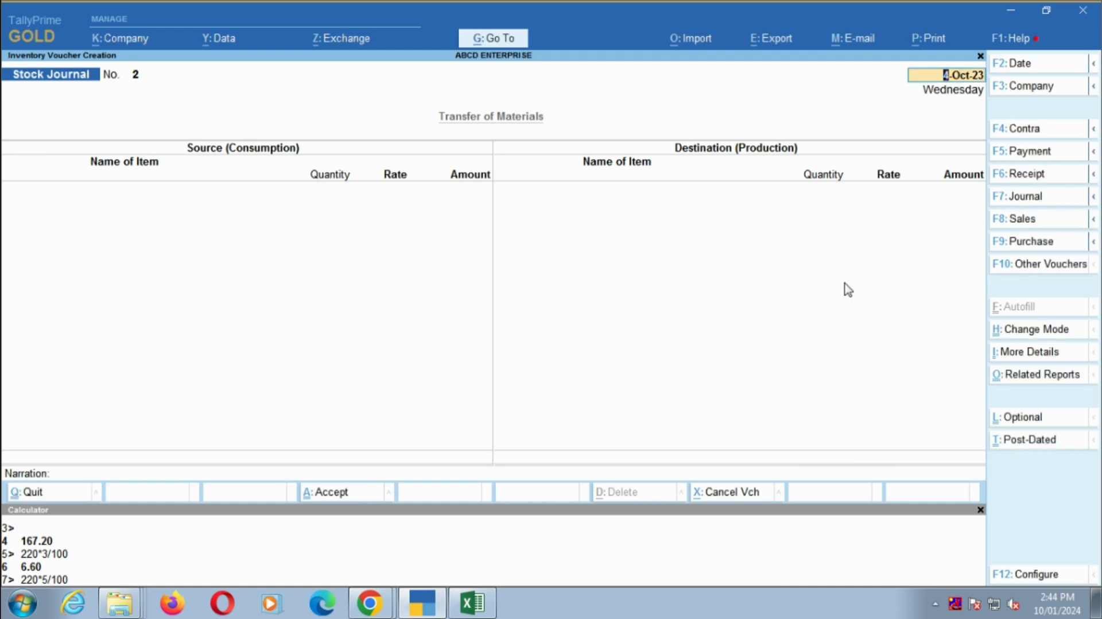
# - Leave voucher entry and open the Stock Summary report from the Gateway of Tally
pyautogui.press('Escape')
pyautogui.press('Down')
pyautogui.press('Down')
pyautogui.press('Down')
pyautogui.press('Down')
pyautogui.press('Down')
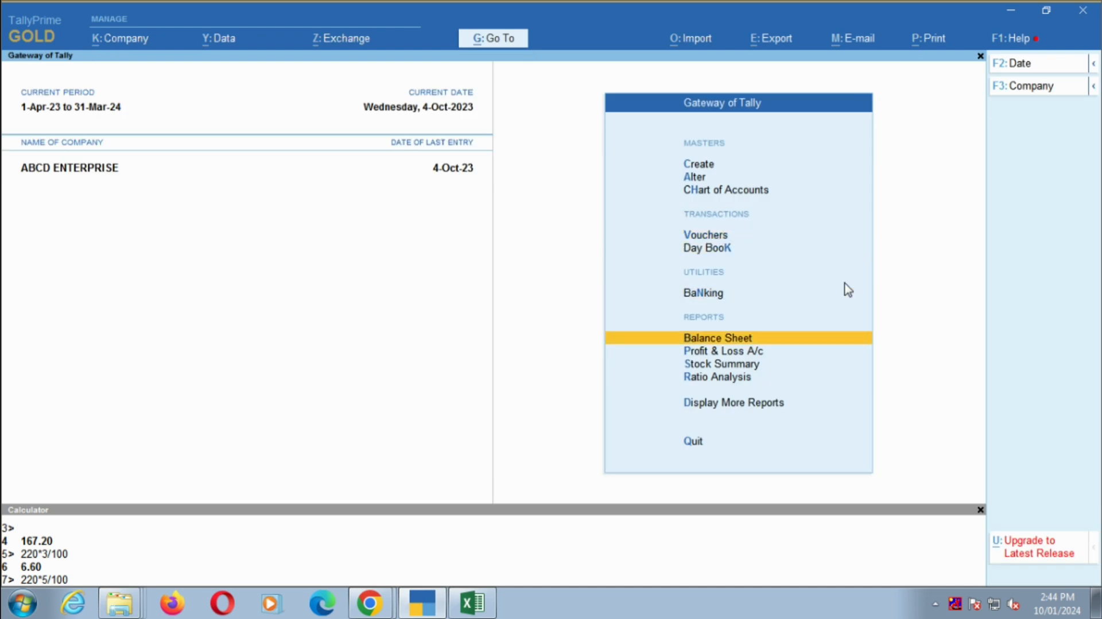
pyautogui.press('Return')
pyautogui.press('Down')
pyautogui.press('Down')
pyautogui.press('Down')
pyautogui.press('Down')
pyautogui.press('Down')
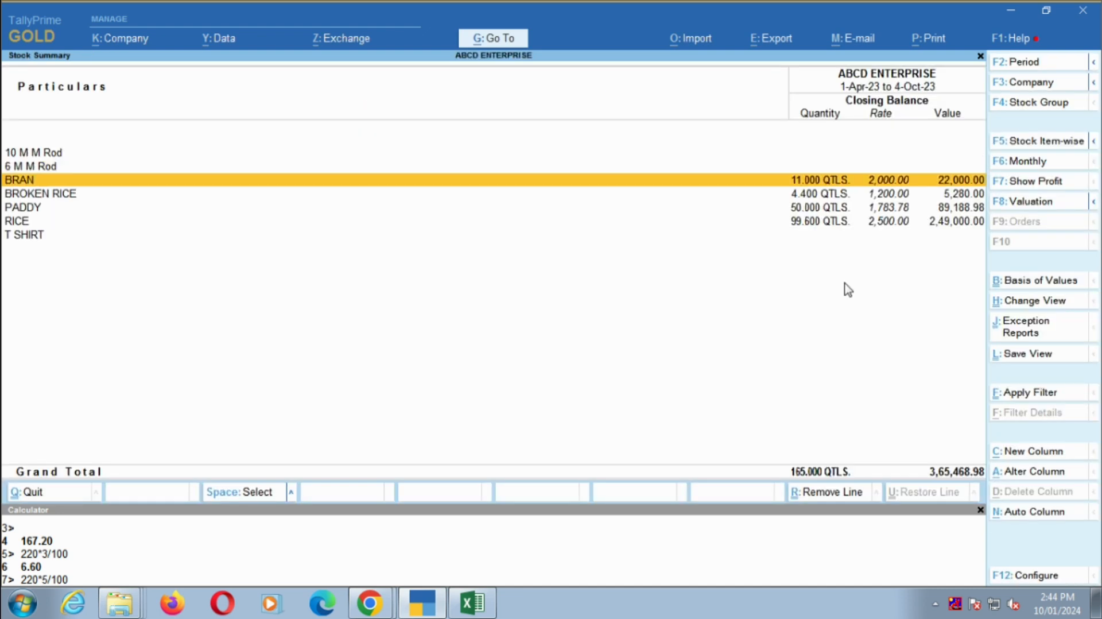
# - Examine RICE's April movements in its monthly summary and open the stock journal behind them
pyautogui.press('Return')
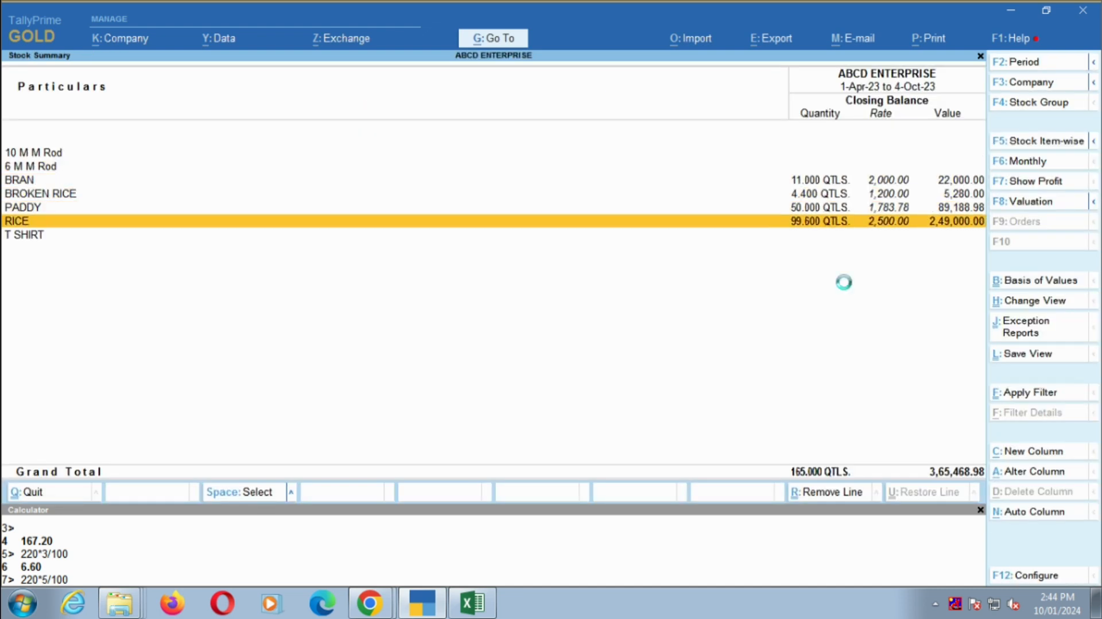
pyautogui.press('Up')
pyautogui.press('Up')
pyautogui.press('Up')
pyautogui.press('Up')
pyautogui.press('Up')
pyautogui.press('Up')
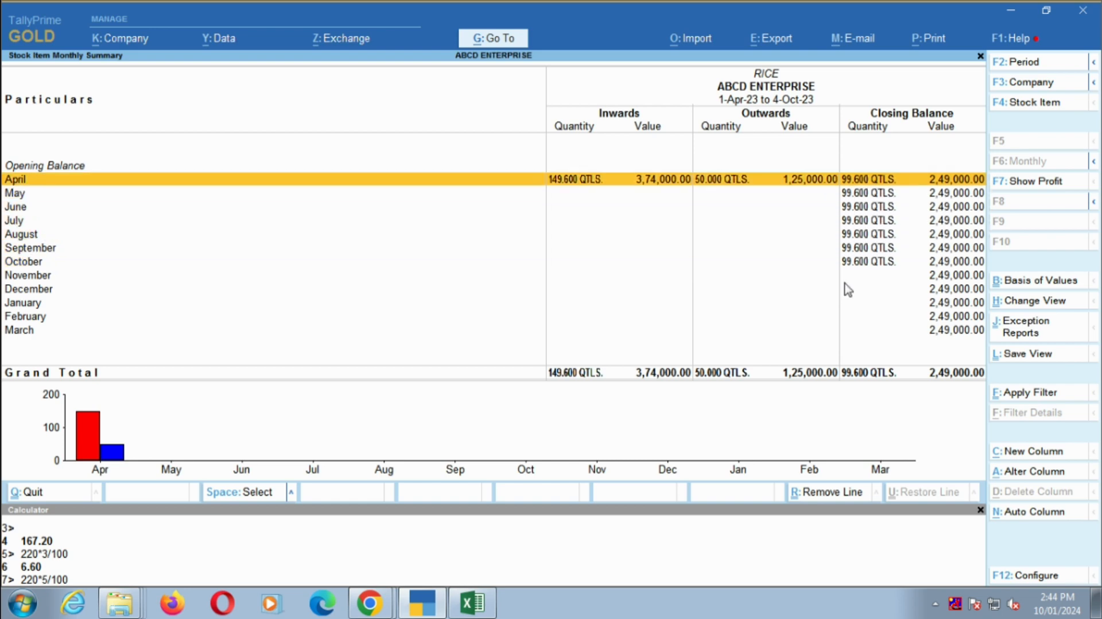
pyautogui.press('Return')
pyautogui.press('Down')
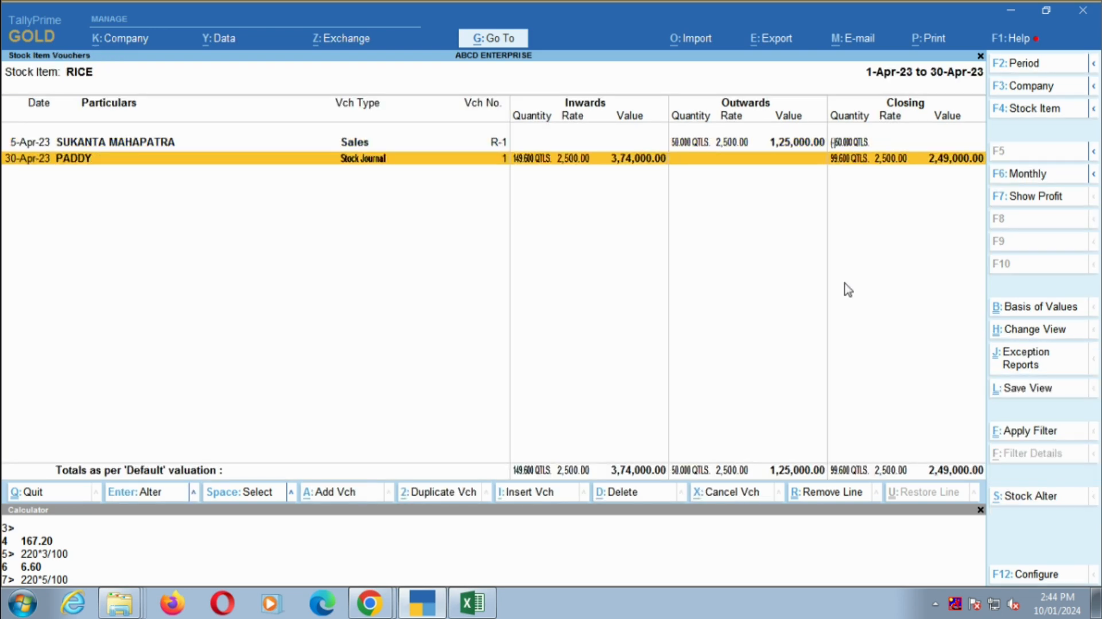
pyautogui.press('Return')
pyautogui.press('Escape')
pyautogui.press('Escape')
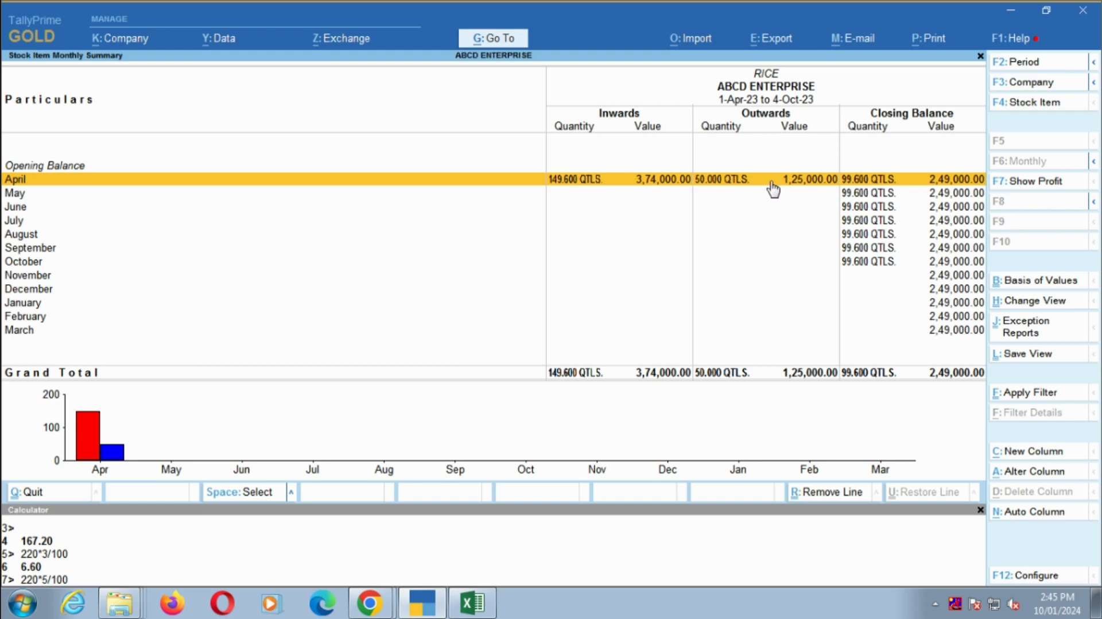
pyautogui.press('Return')
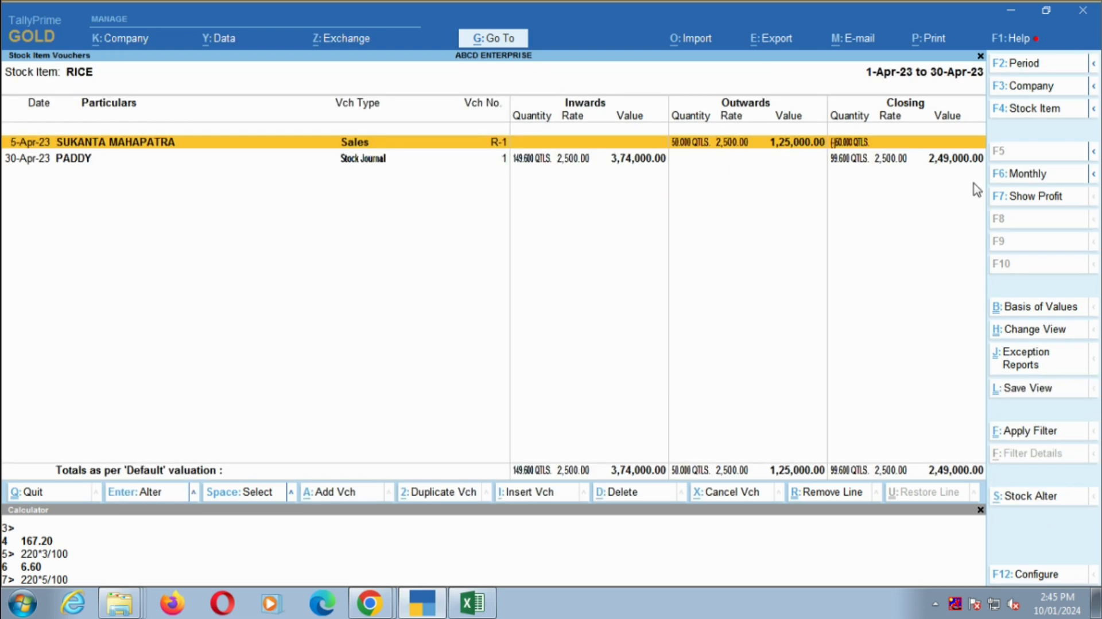
pyautogui.press('Return')
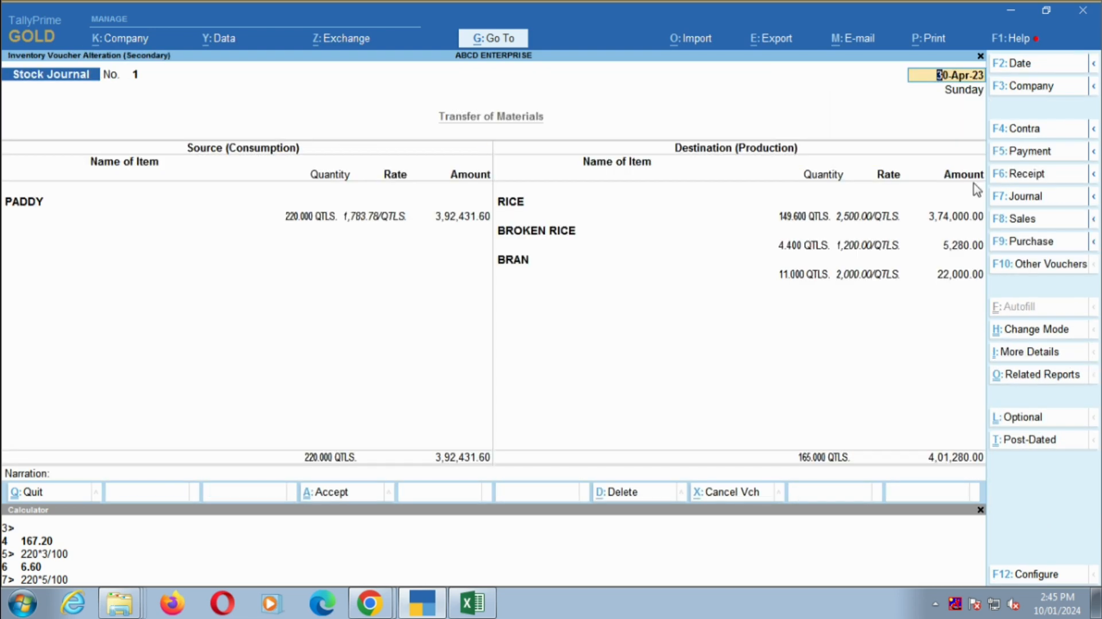
pyautogui.hotkey('ctrl', 'End')
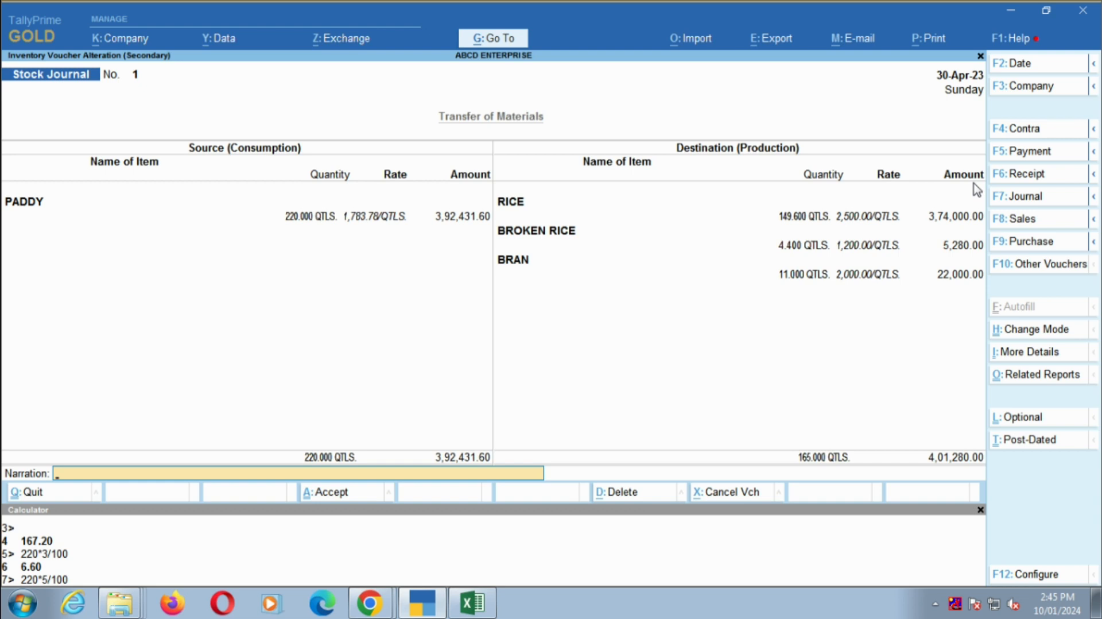
pyautogui.write('STOCK')
pyautogui.press('BackSpace')
pyautogui.press('BackSpace')
pyautogui.press('BackSpace')
pyautogui.press('BackSpace')
pyautogui.press('BackSpace')
pyautogui.press('Escape')
pyautogui.press('y')
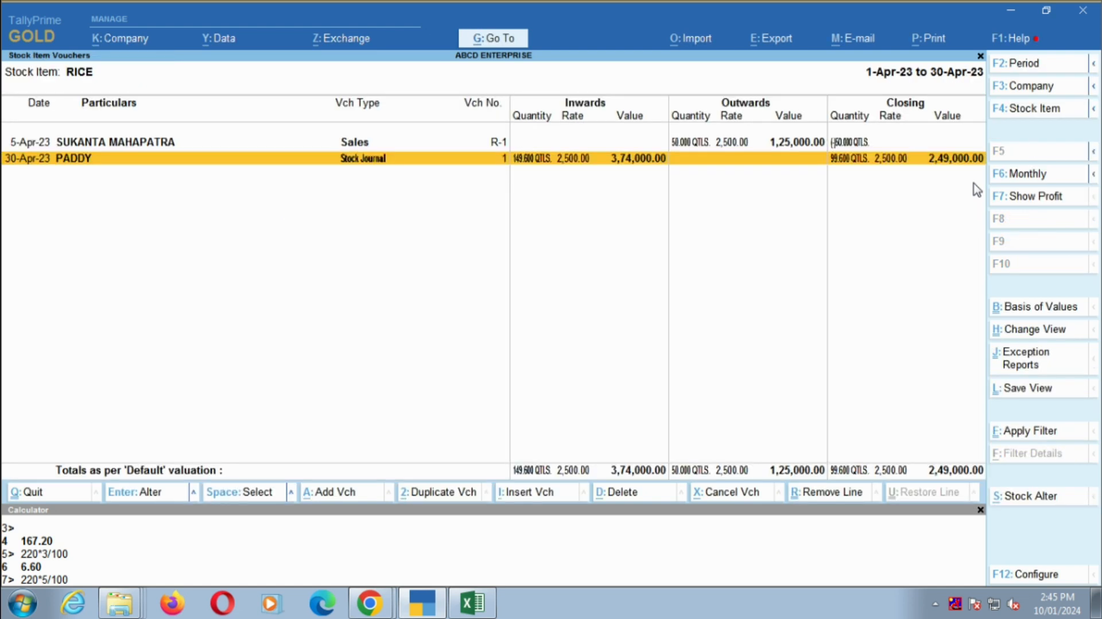
# - Return to the Stock Summary, look over the items' closing balances and check the monthly summary of T SHIRT
pyautogui.press('Escape')
pyautogui.press('Escape')
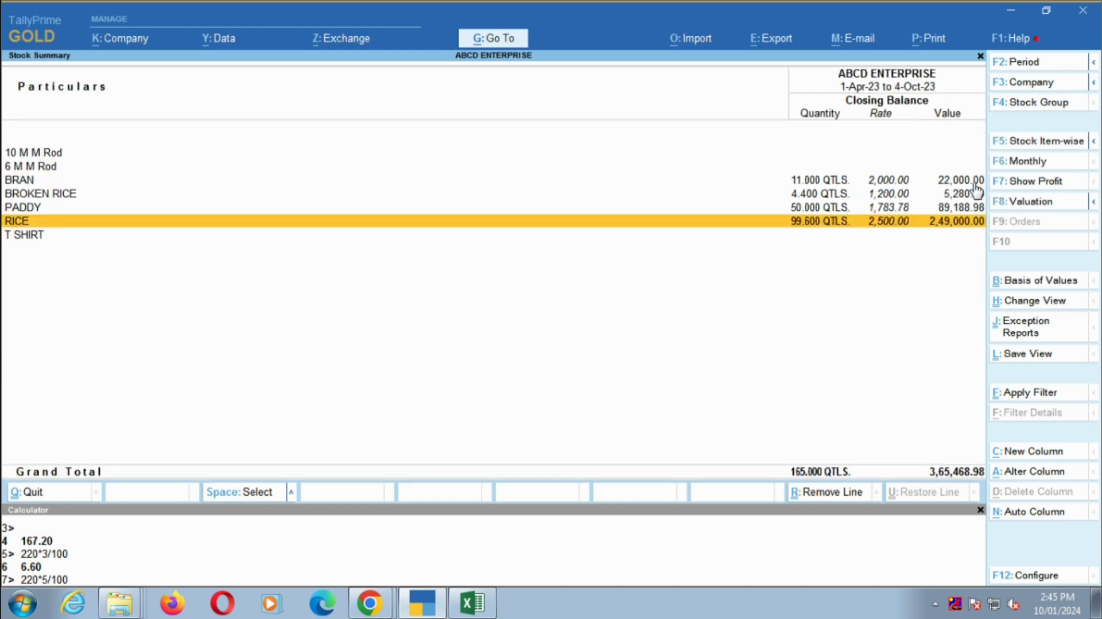
pyautogui.press('Up')
pyautogui.press('Up')
pyautogui.press('Up')
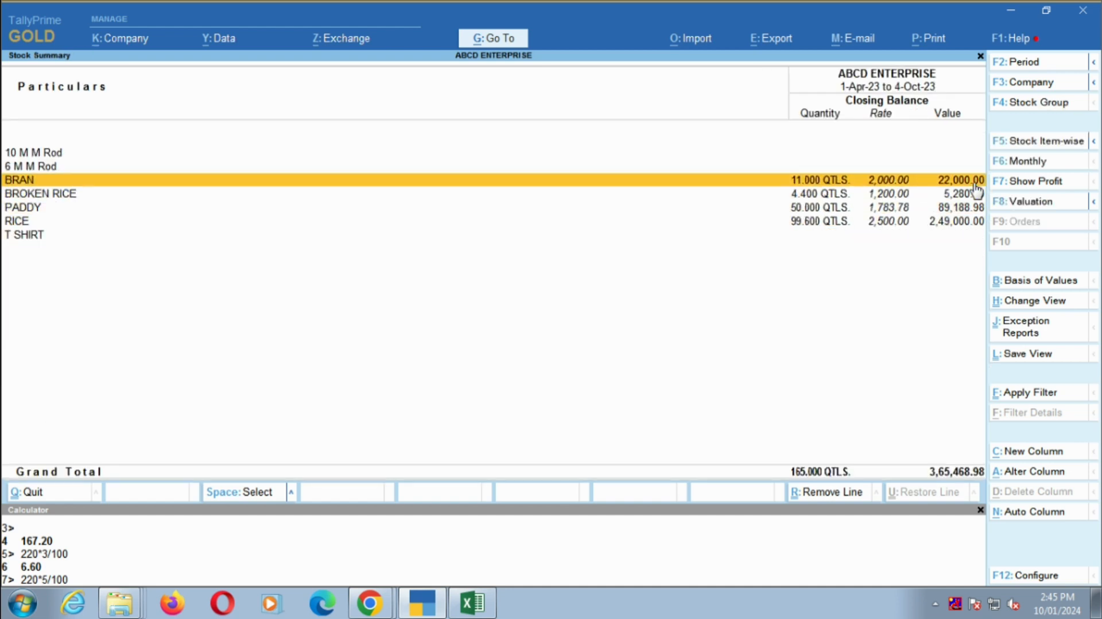
pyautogui.press('Down')
pyautogui.press('Down')
pyautogui.press('Down')
pyautogui.press('Down')
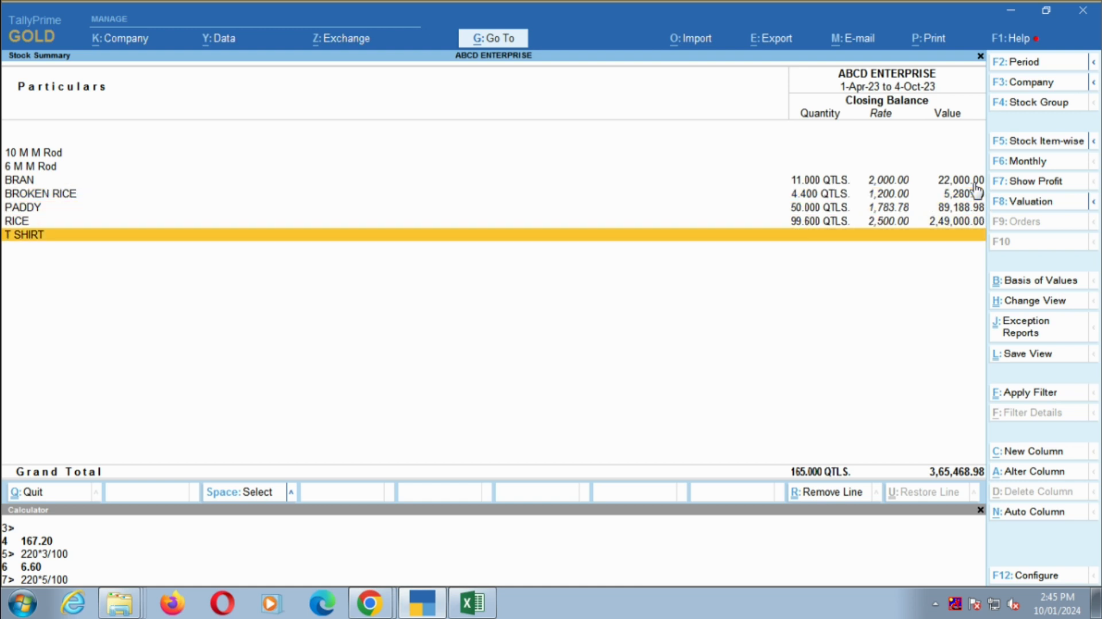
pyautogui.press('Return')
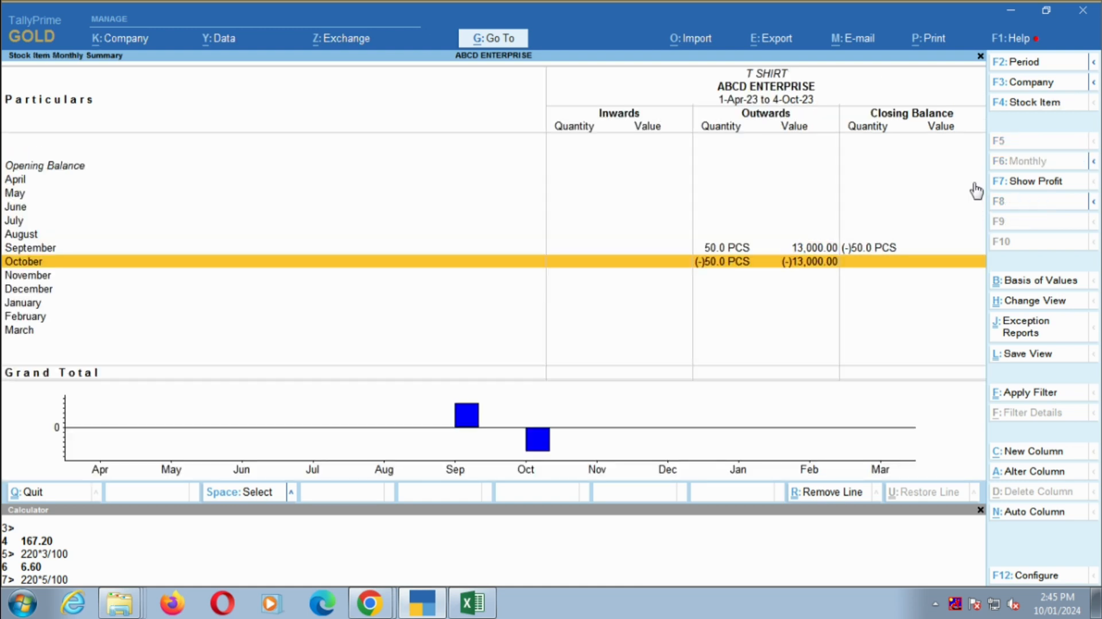
pyautogui.press('Escape')
# - Examine the October and September vouchers of the 6 M M Rod stock item
pyautogui.press('Up')
pyautogui.press('Up')
pyautogui.press('Up')
pyautogui.press('Up')
pyautogui.press('Up')
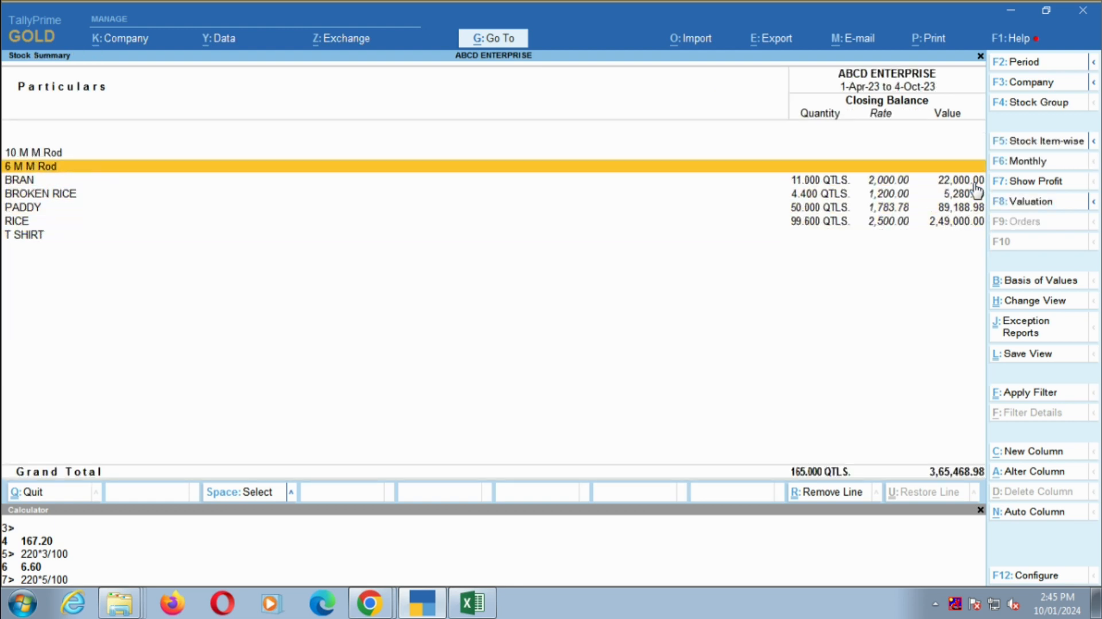
pyautogui.press('Return')
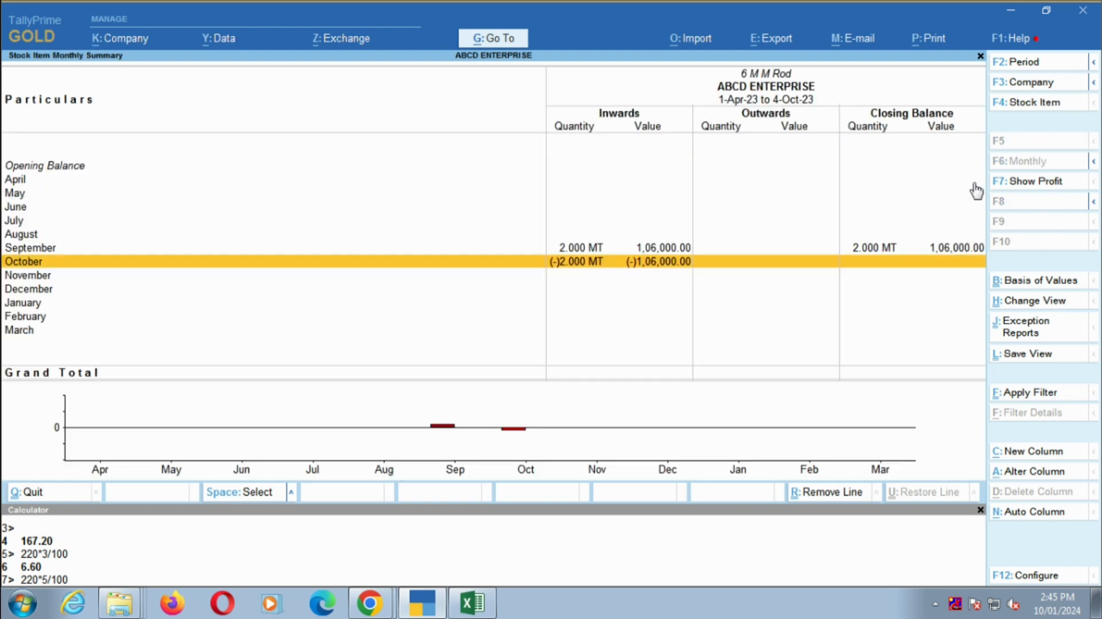
pyautogui.press('Return')
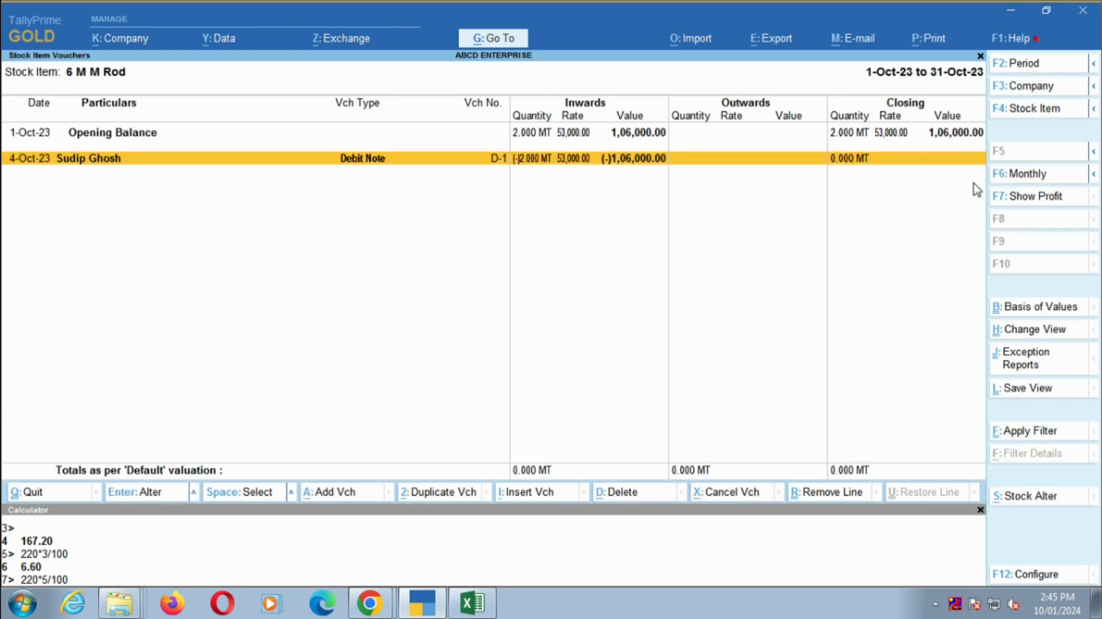
pyautogui.press('Escape')
pyautogui.press('Up')
pyautogui.press('Return')
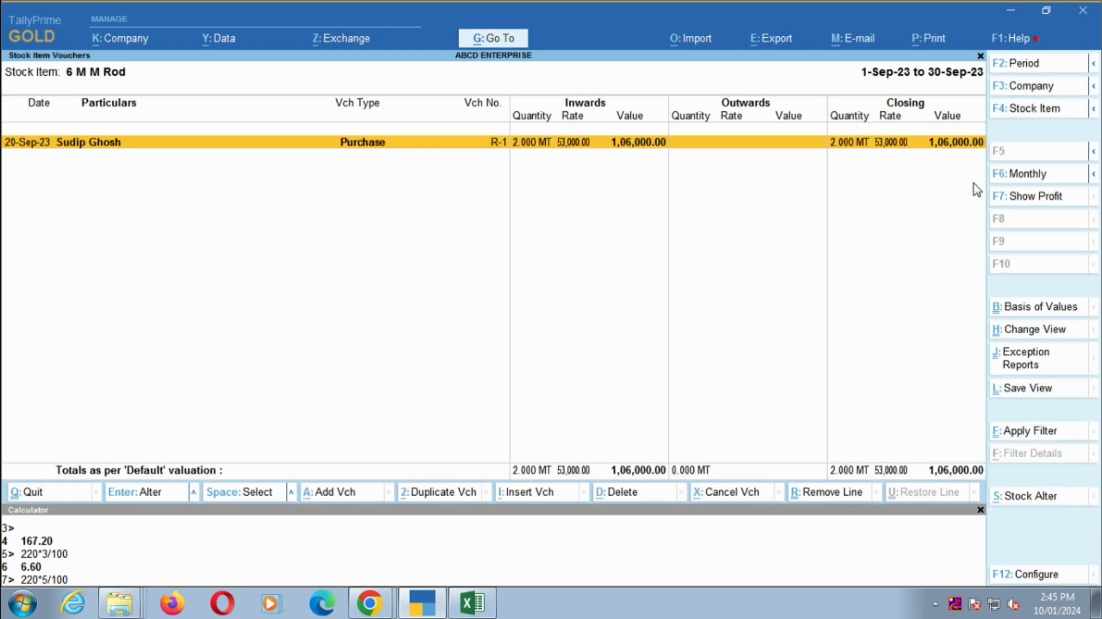
pyautogui.press('Escape')
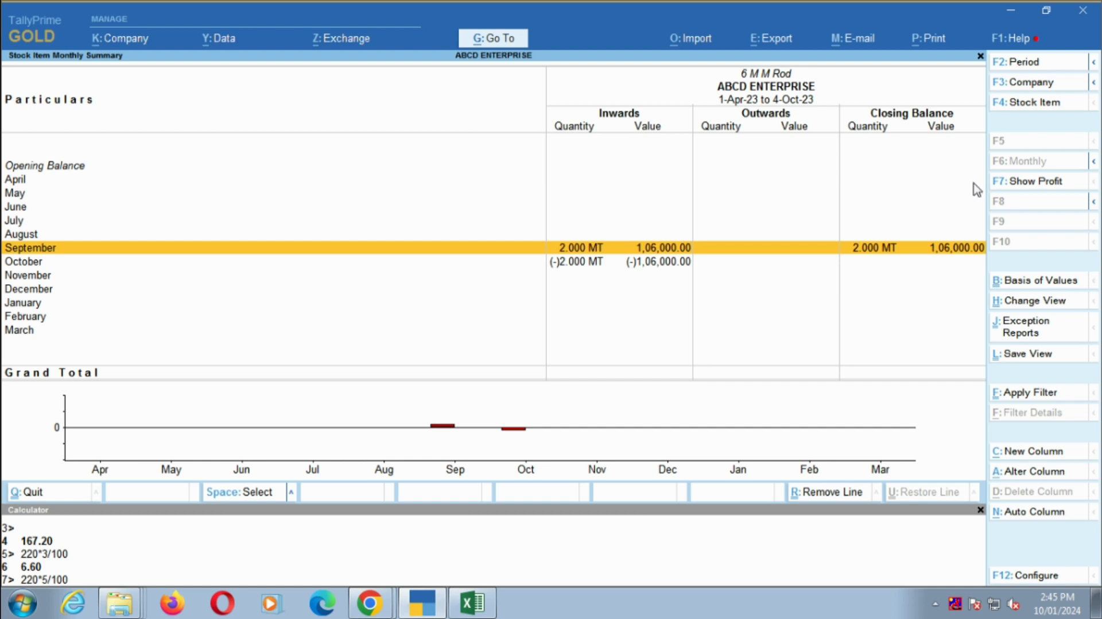
# - Return to the Gateway of Tally and open the Profit & Loss A/c in its detailed view
pyautogui.press('Escape')
pyautogui.press('Escape')
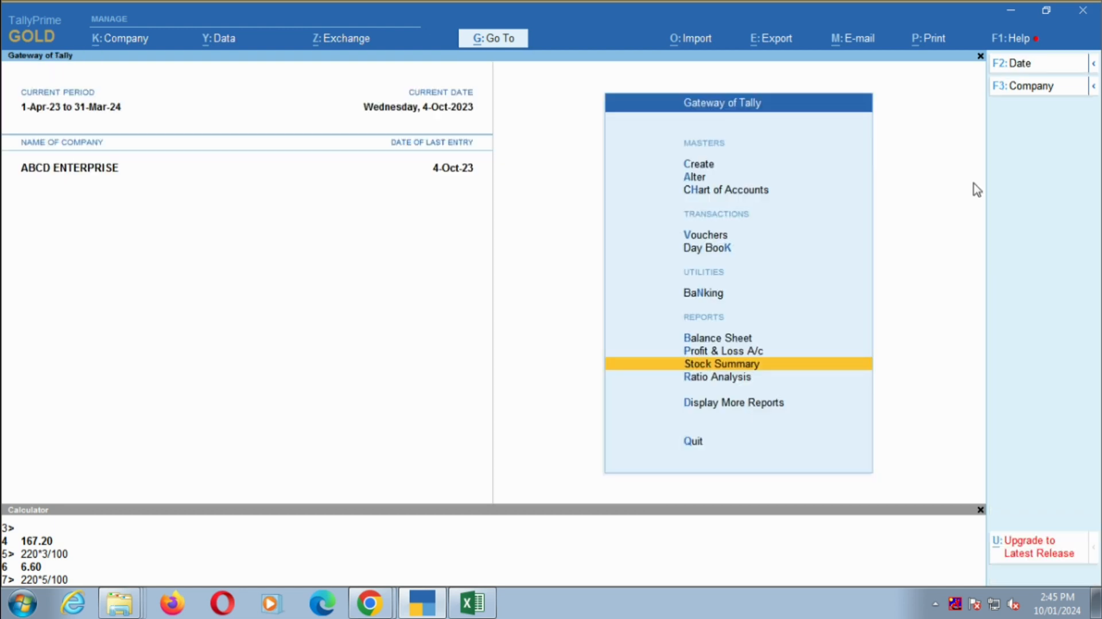
pyautogui.press('Up')
pyautogui.press('Return')
pyautogui.hotkey('alt', 'F5')
# - Review the purchase account and indirect expense lines in the Profit & Loss A/c
pyautogui.press('Down')
pyautogui.press('Down')
pyautogui.press('Down')
pyautogui.press('Down')
pyautogui.press('Down')
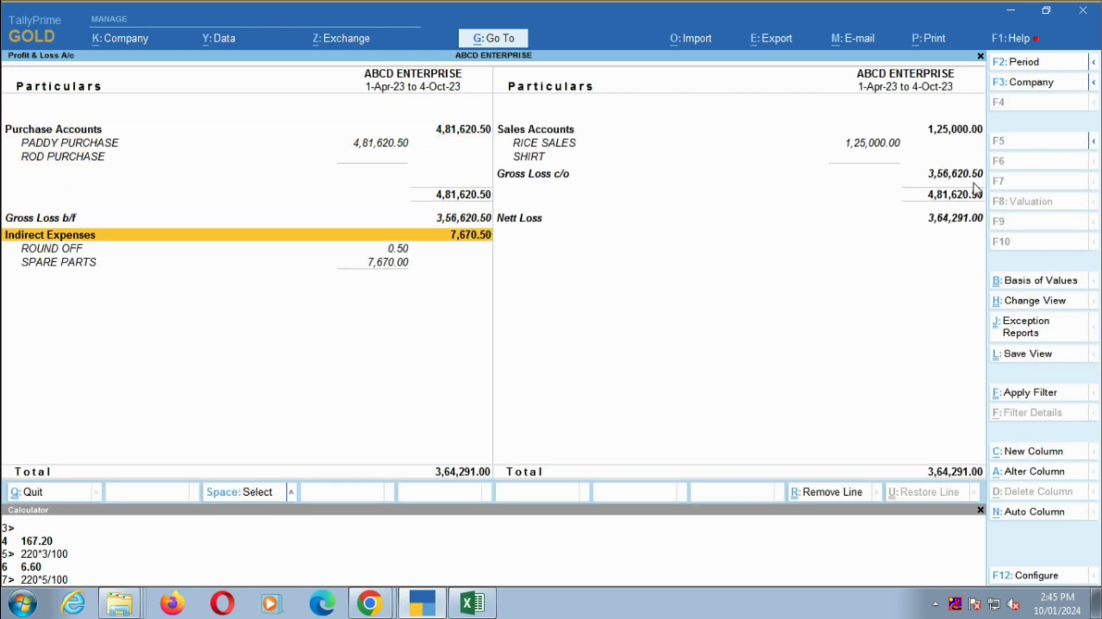
pyautogui.press('Up')
pyautogui.press('Up')
pyautogui.press('Up')
pyautogui.press('Up')
# - Delete the October debit note D-1 from the ROD PURCHASE ledger and return to the Profit & Loss A/c
pyautogui.press('Down')
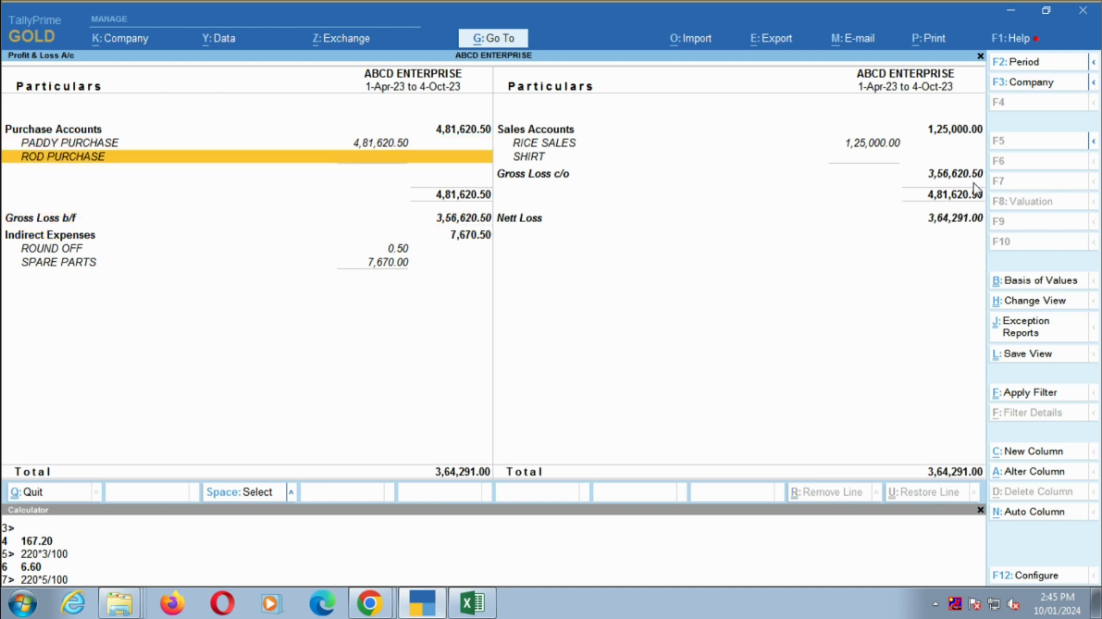
pyautogui.press('Return')
pyautogui.press('Up')
pyautogui.press('Down')
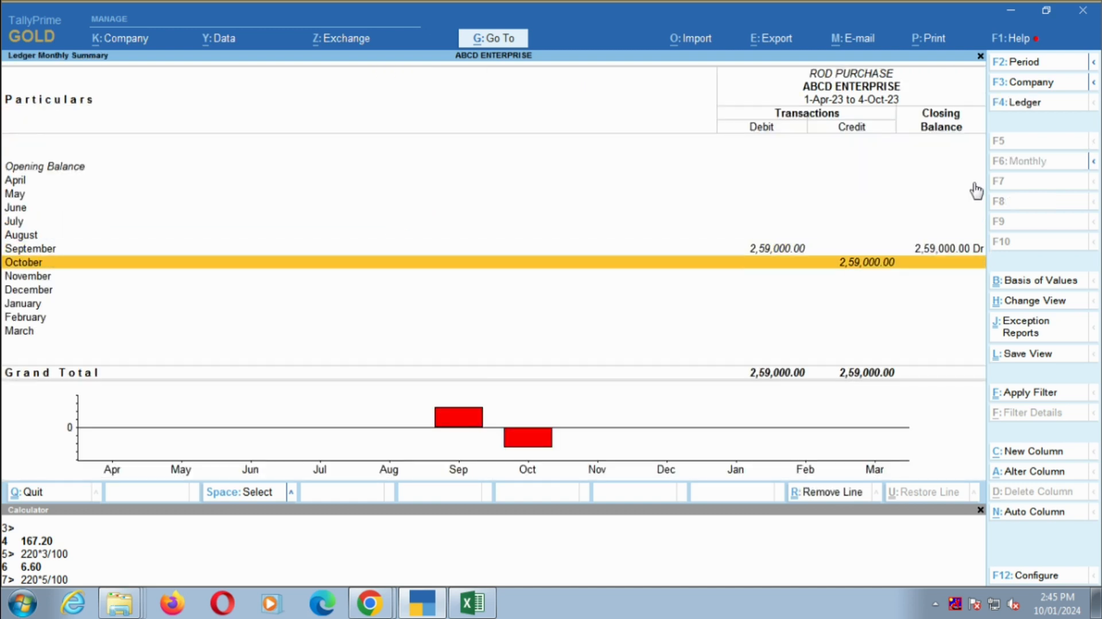
pyautogui.press('Return')
pyautogui.press('Return')
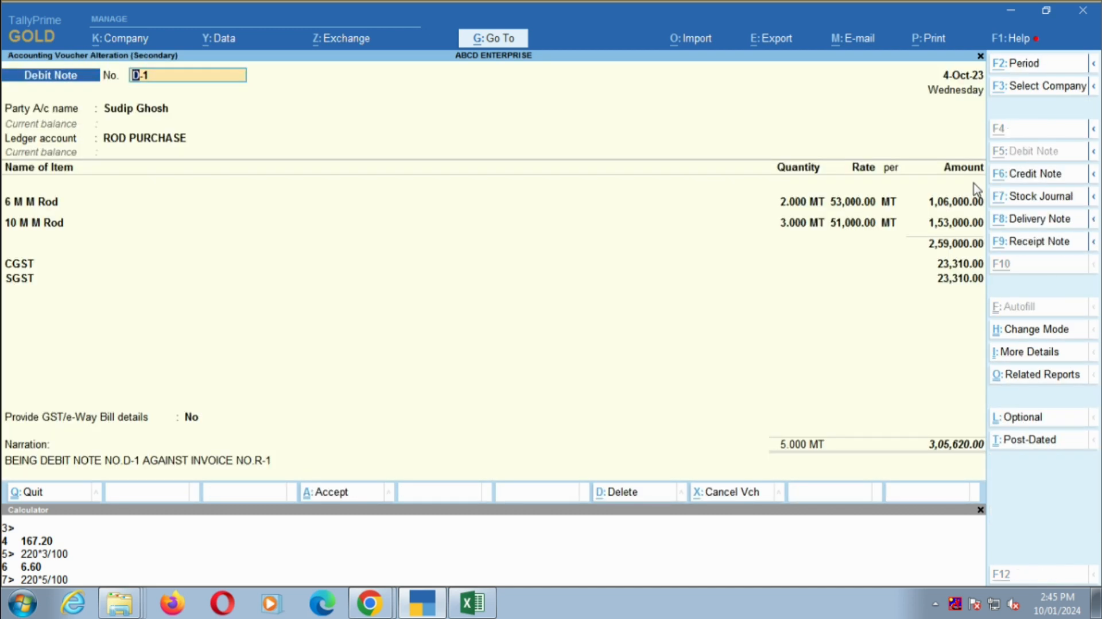
pyautogui.hotkey('alt', 'd')
pyautogui.press('y')
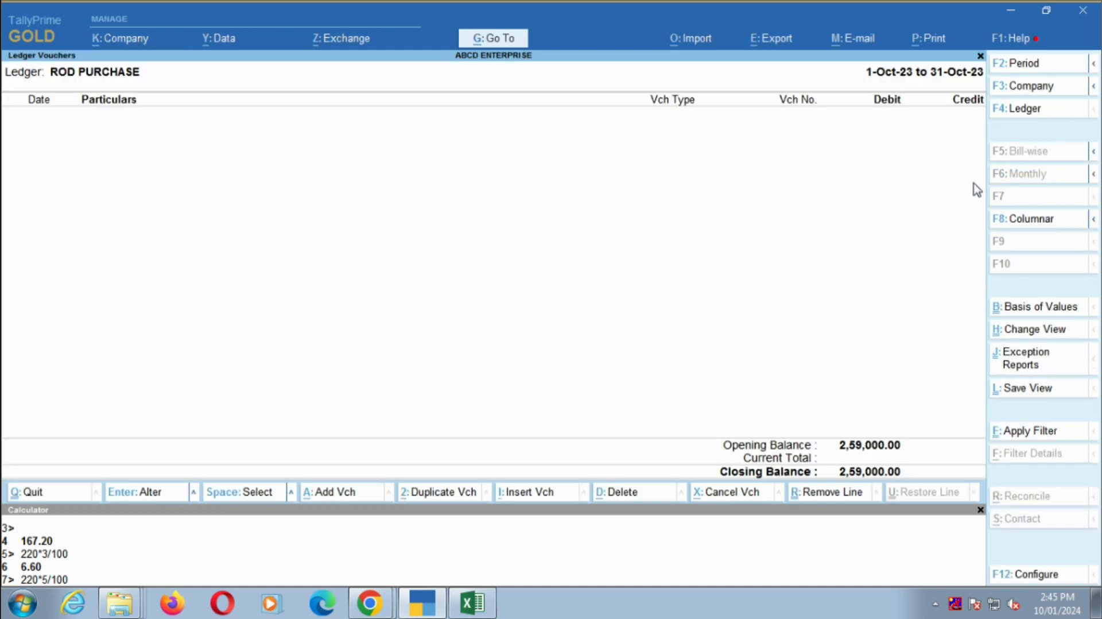
pyautogui.press('Escape')
pyautogui.press('Escape')
# - Review the PADDY PURCHASE and ROD PURCHASE lines in the Profit & Loss A/c
pyautogui.press('Right')
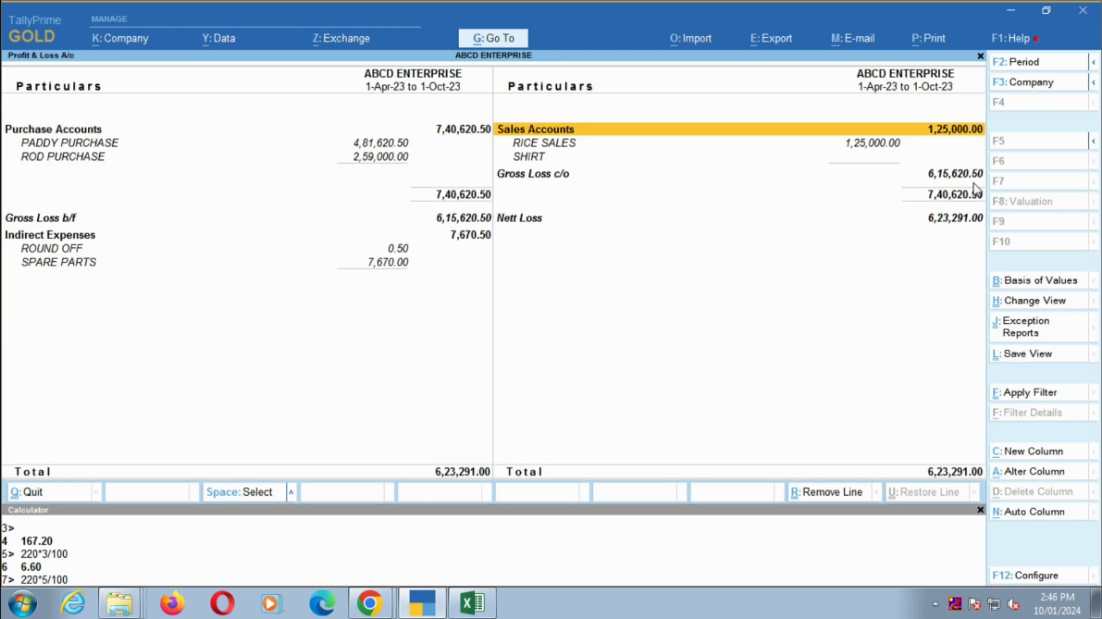
pyautogui.press('Left')
pyautogui.press('Down')
pyautogui.press('Down')
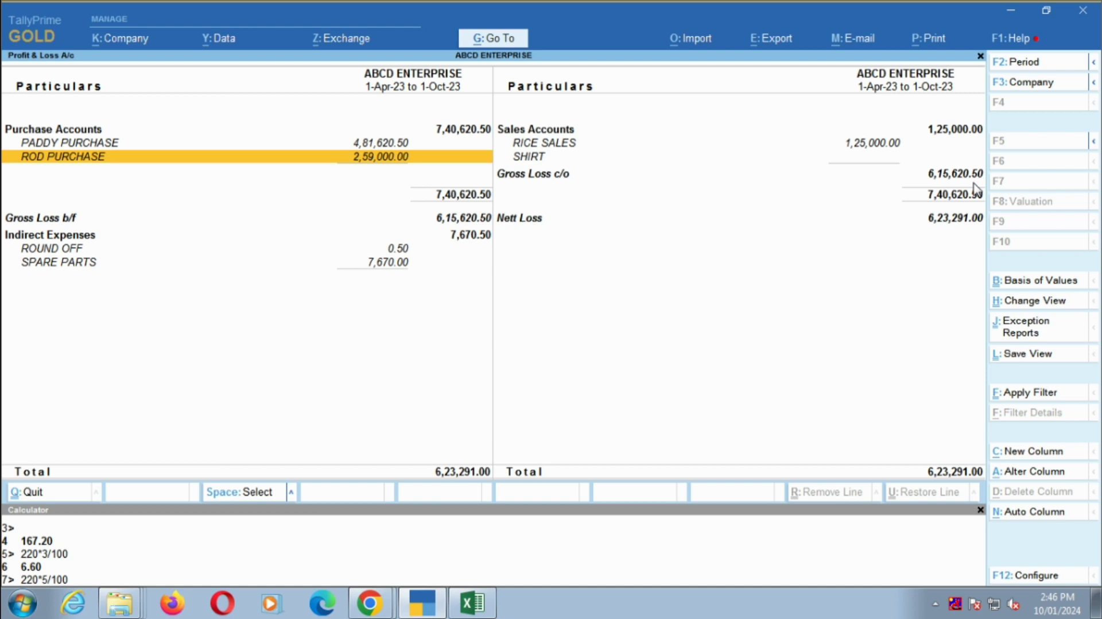
pyautogui.press('Down')
pyautogui.press('Up')
pyautogui.press('Up')
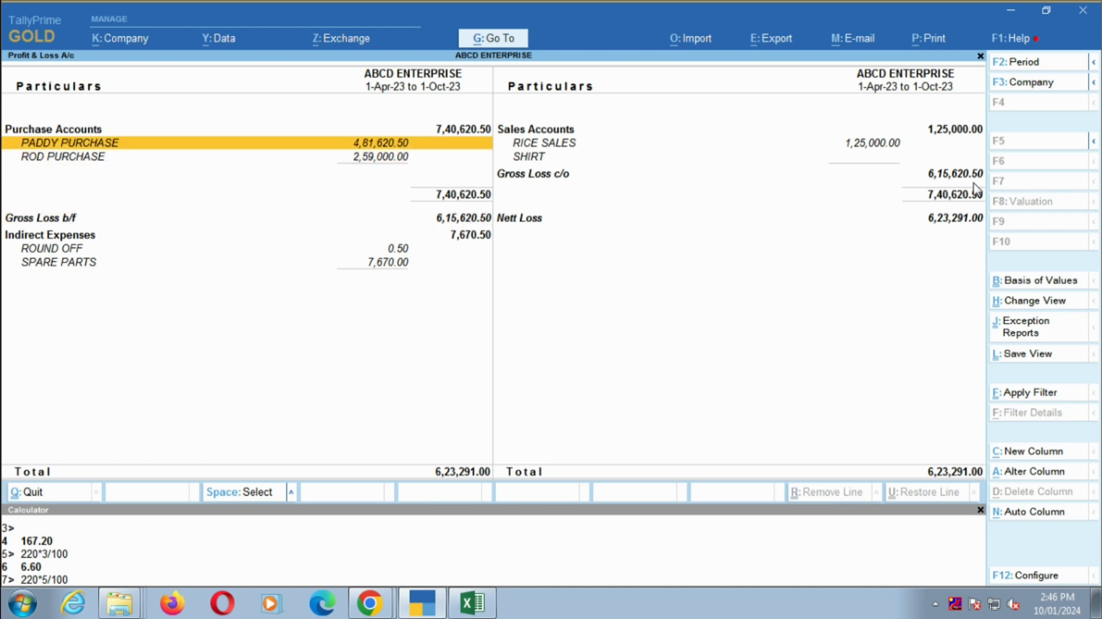
pyautogui.press('Down')
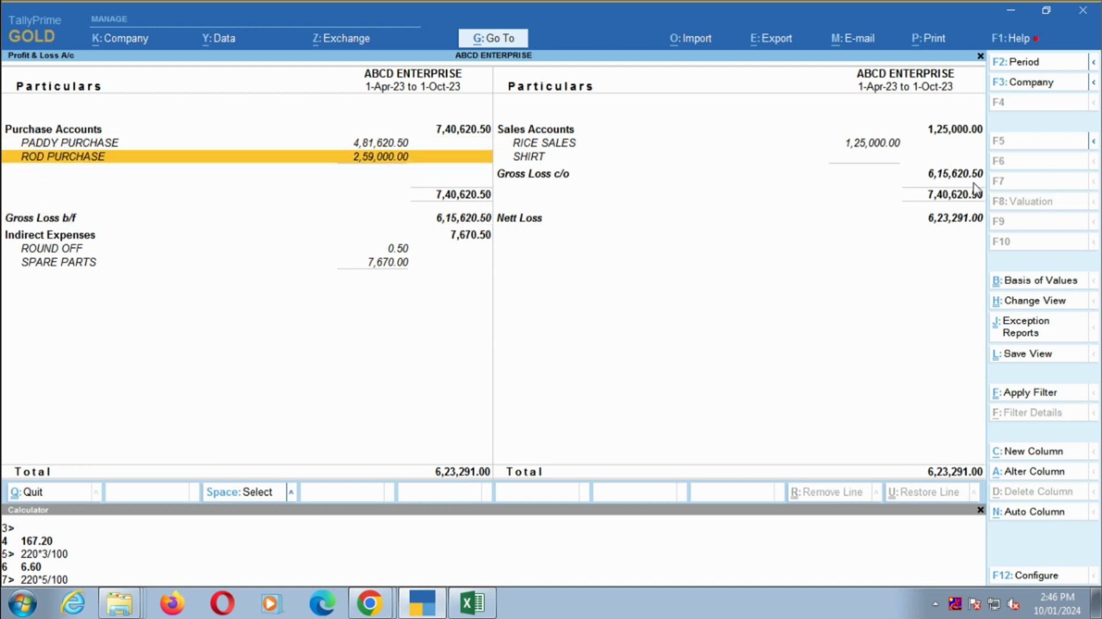
pyautogui.press('Up')
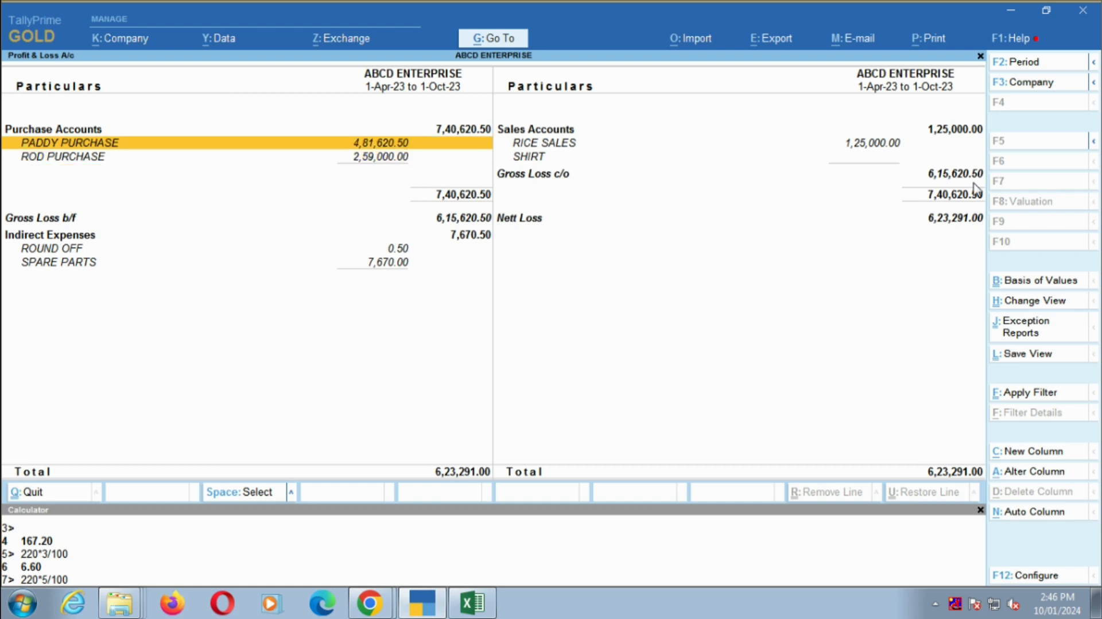
# - Check the September vouchers of the SHIRT sales ledger from the Profit & Loss A/c
pyautogui.press('Right')
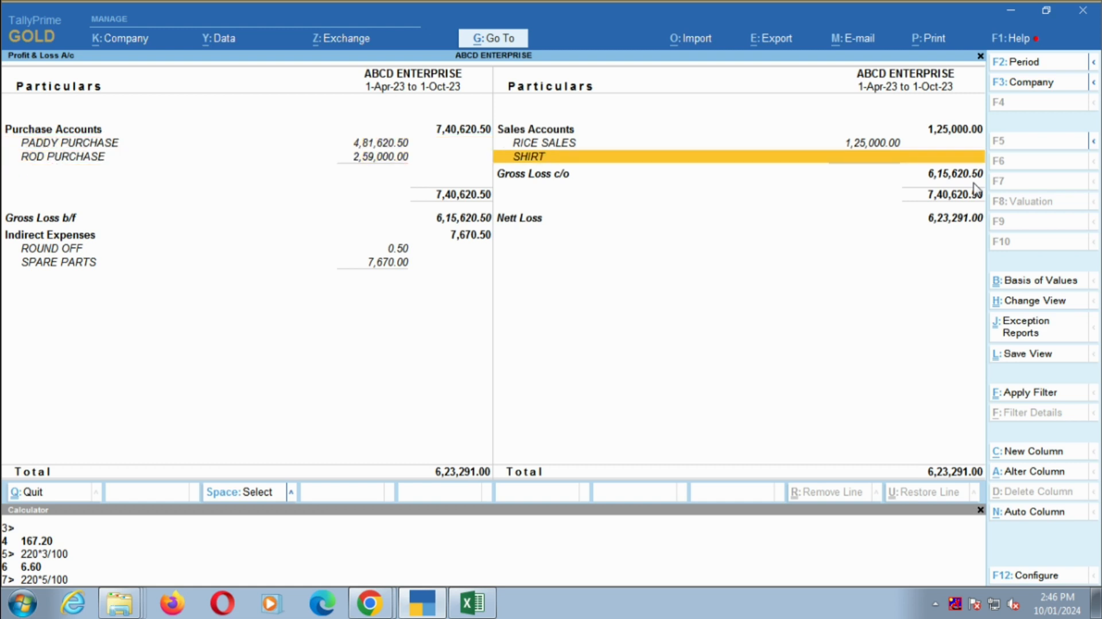
pyautogui.press('Return')
pyautogui.press('Up')
pyautogui.press('Return')
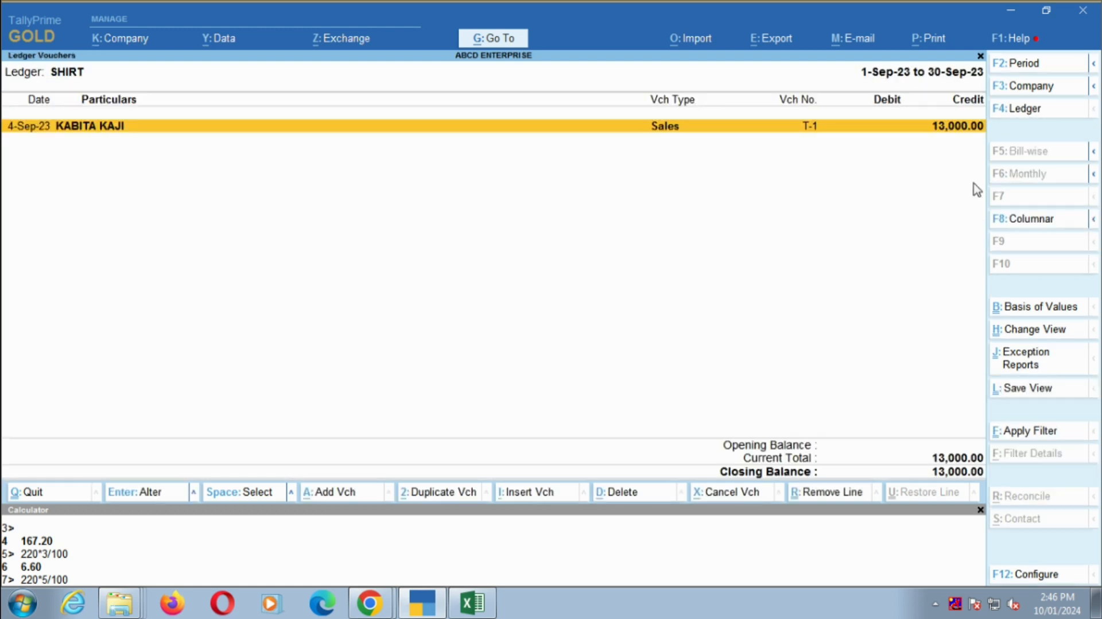
# - Delete the October credit note C-1 from the SHIRT ledger and return to the Profit & Loss A/c
pyautogui.press('Escape')
pyautogui.press('Down')
pyautogui.press('Return')
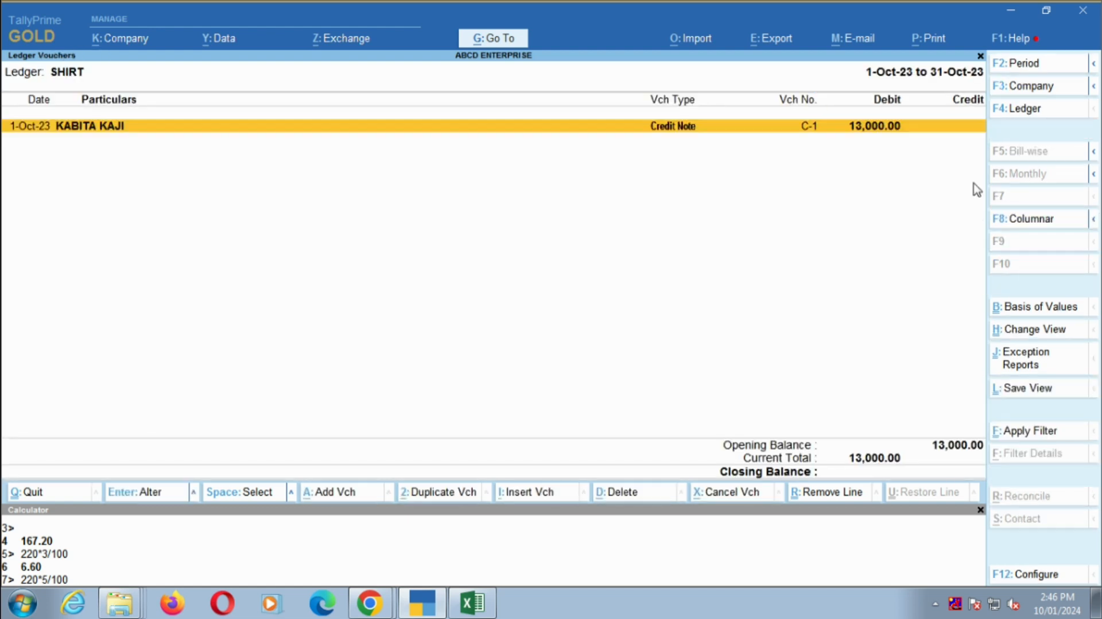
pyautogui.press('Return')
pyautogui.hotkey('alt', 'd')
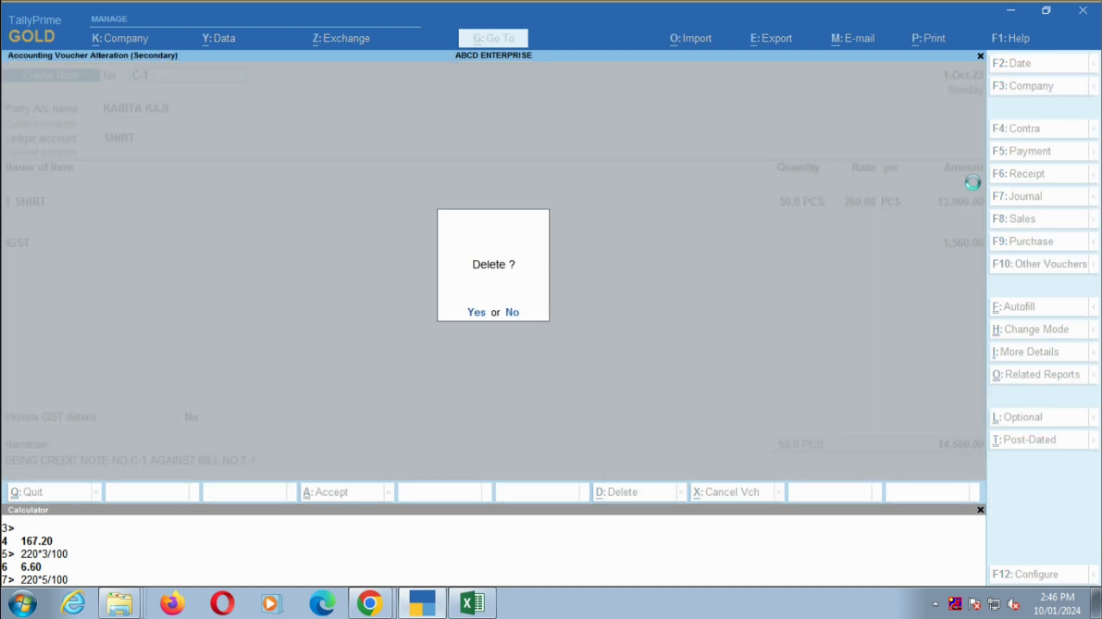
pyautogui.press('y')
pyautogui.press('Escape')
pyautogui.press('Escape')
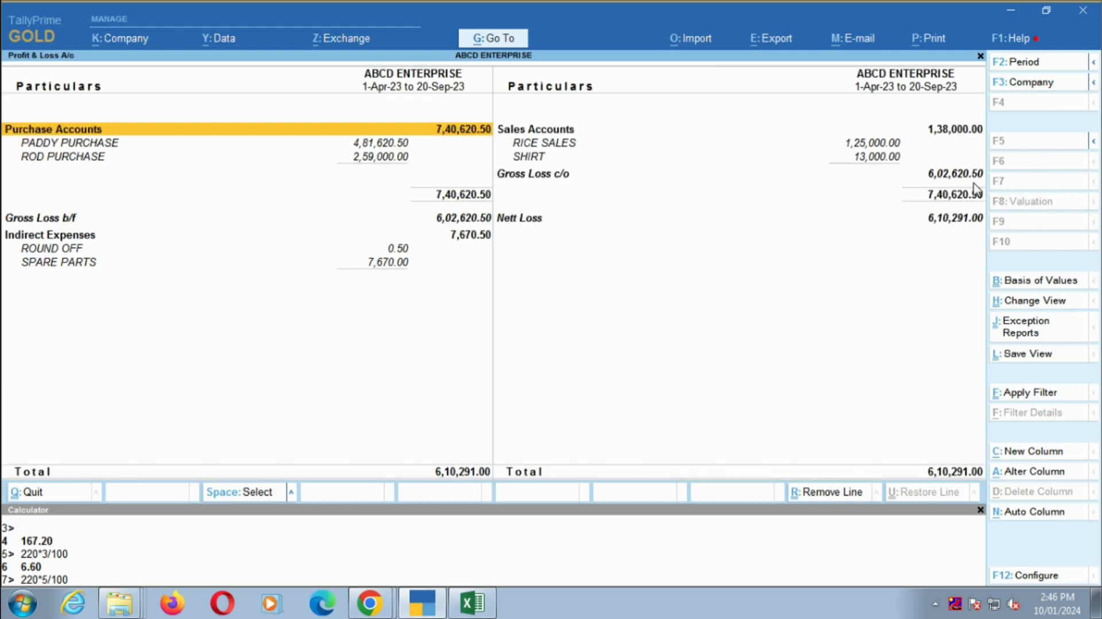
# - Duplicate the September ROD PURCHASE voucher R-1 and change the copy's voucher type to Sales
pyautogui.press('Down')
pyautogui.press('Down')
pyautogui.press('Return')
pyautogui.press('Return')
pyautogui.press('Return')
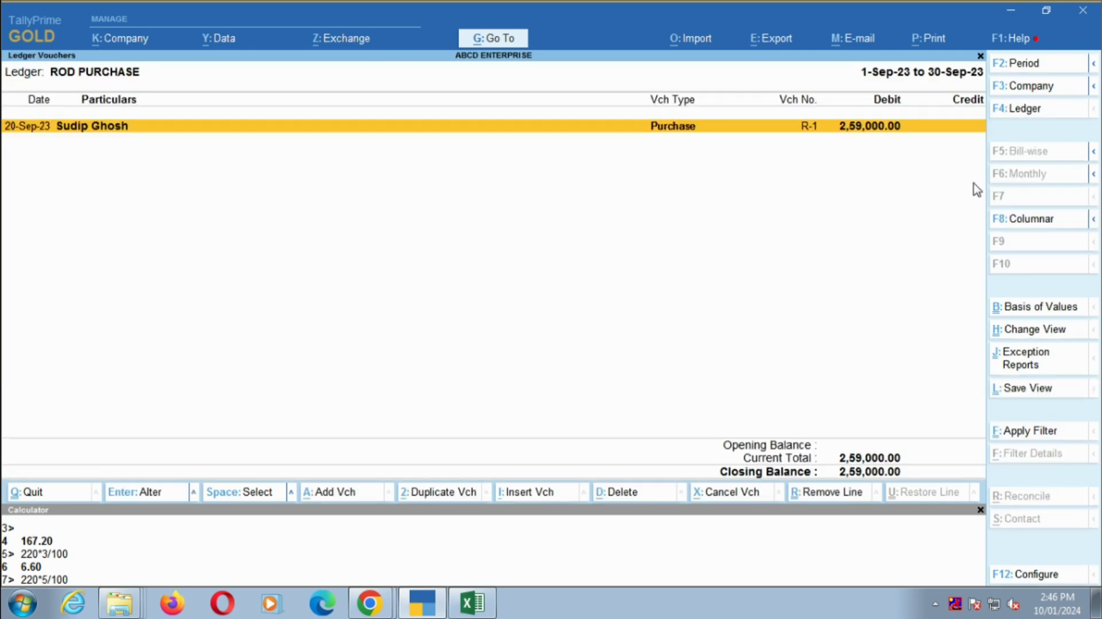
pyautogui.press('Escape')
pyautogui.hotkey('alt', '2')
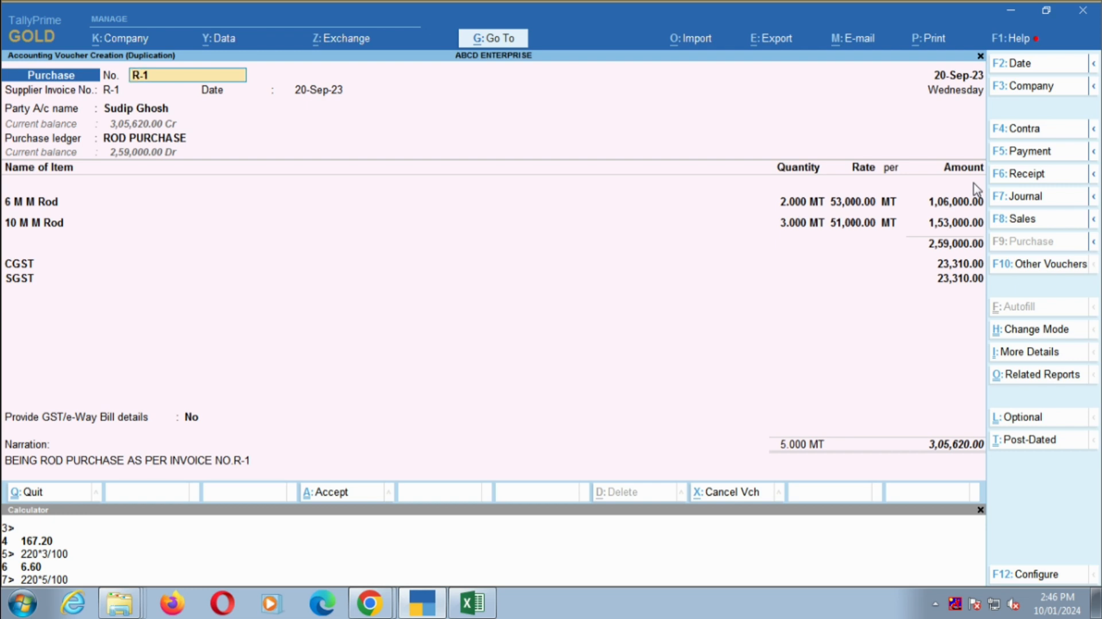
pyautogui.press('F8')
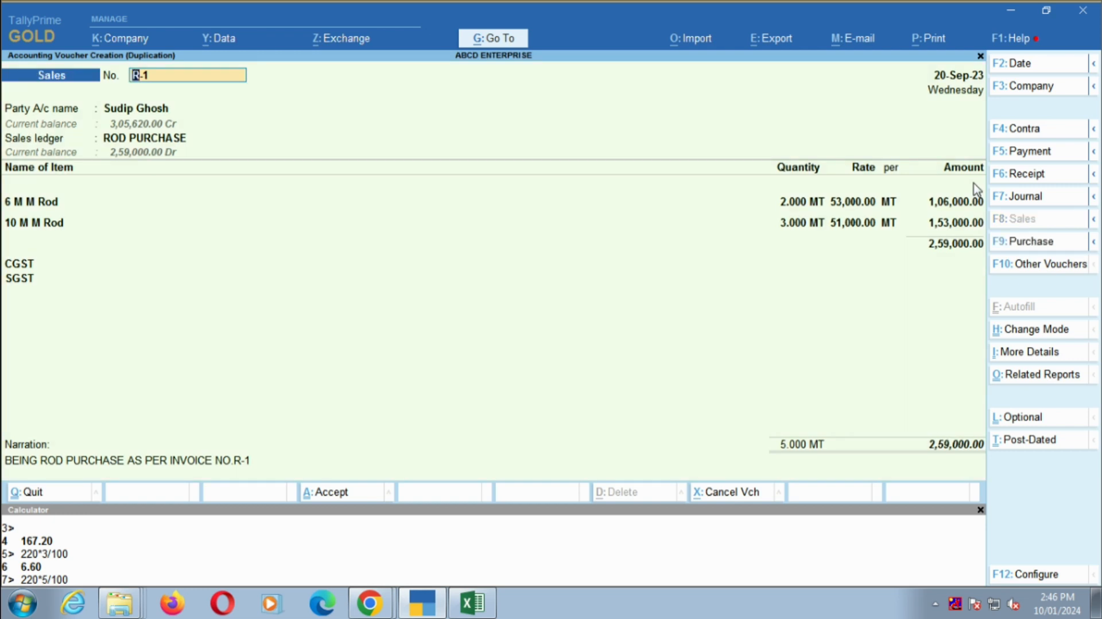
# - Set the sales voucher number to 1 and accept the existing party details with West Bengal as place of supply
pyautogui.press('BackSpace')
pyautogui.write('1')
pyautogui.press('Return')
pyautogui.press('Return')
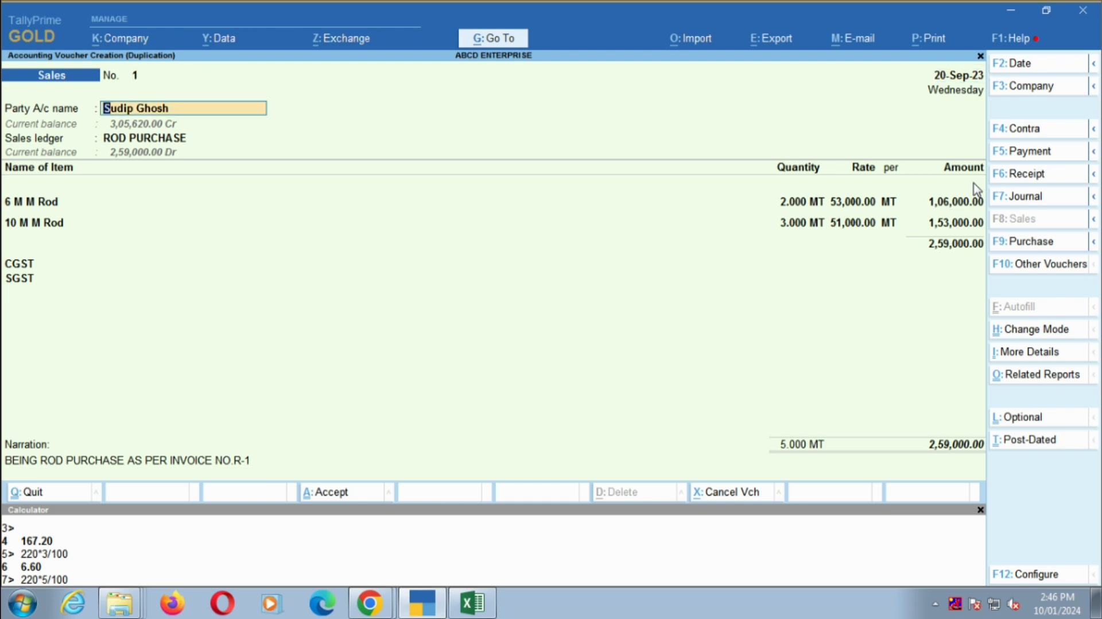
pyautogui.press('Return')
pyautogui.press('Return')
pyautogui.press('Return')
pyautogui.press('Return')
pyautogui.press('Return')
pyautogui.press('Return')
pyautogui.press('Return')
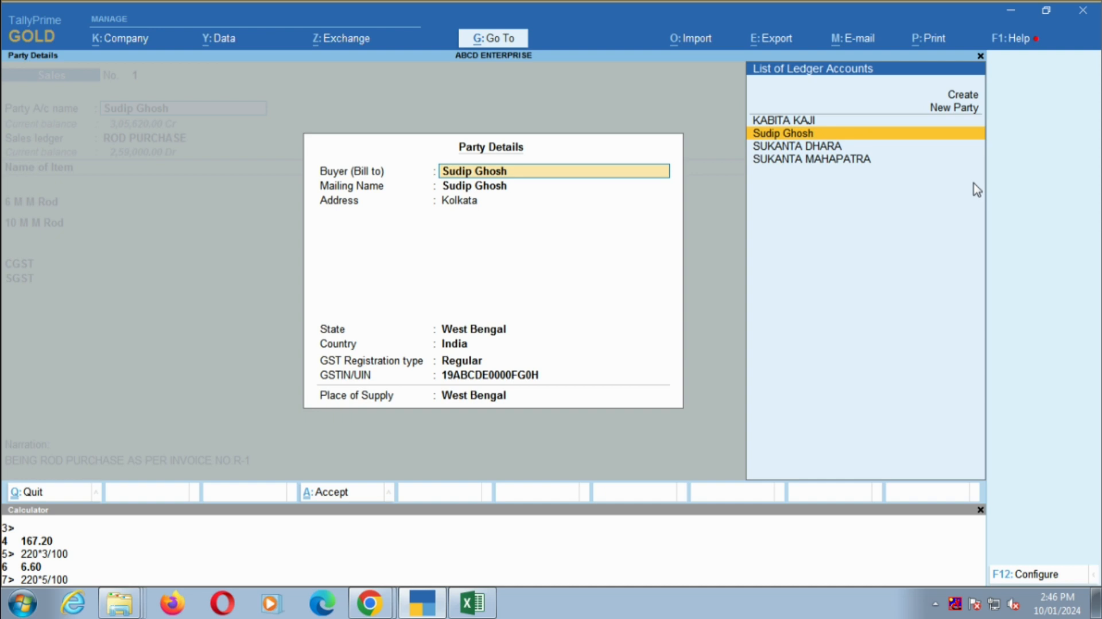
pyautogui.press('Return')
pyautogui.press('Return')
pyautogui.press('Return')
pyautogui.press('Return')
pyautogui.press('Return')
pyautogui.press('Return')
pyautogui.press('Return')
pyautogui.press('Return')
pyautogui.press('Return')
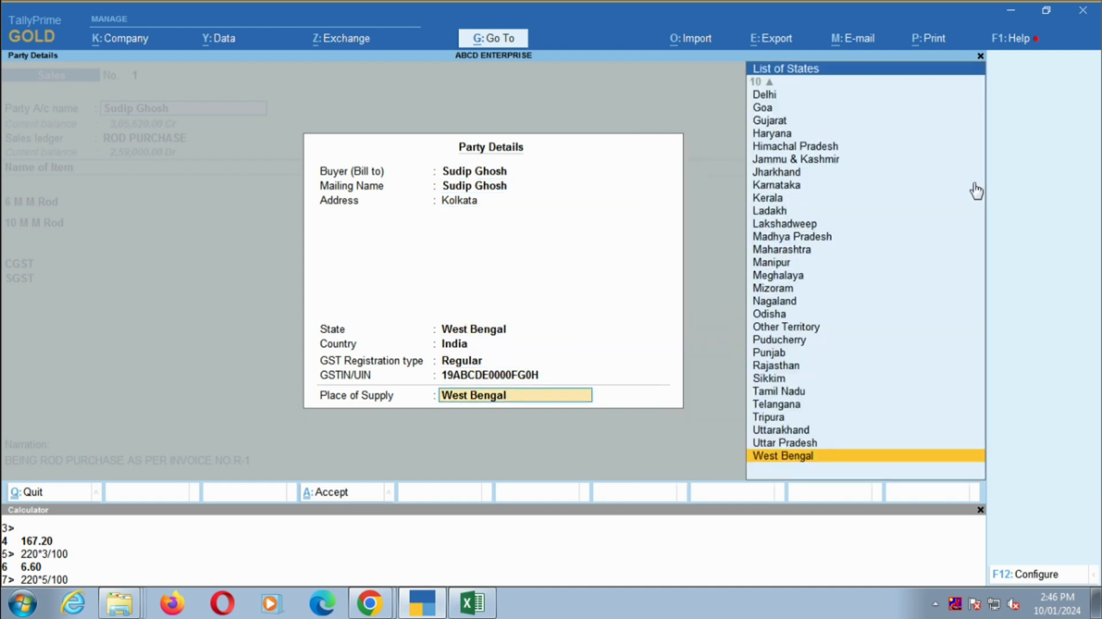
pyautogui.press('Return')
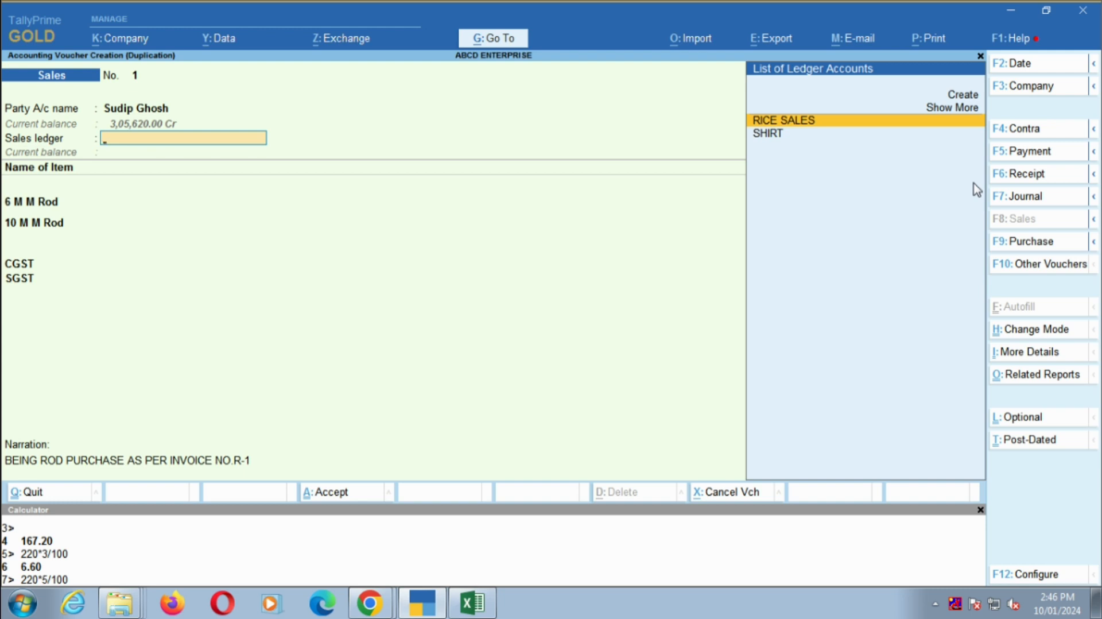
# - Choose SHIRT as the sales ledger and replace the 6 M M Rod item with T SHIRT
pyautogui.press('Down')
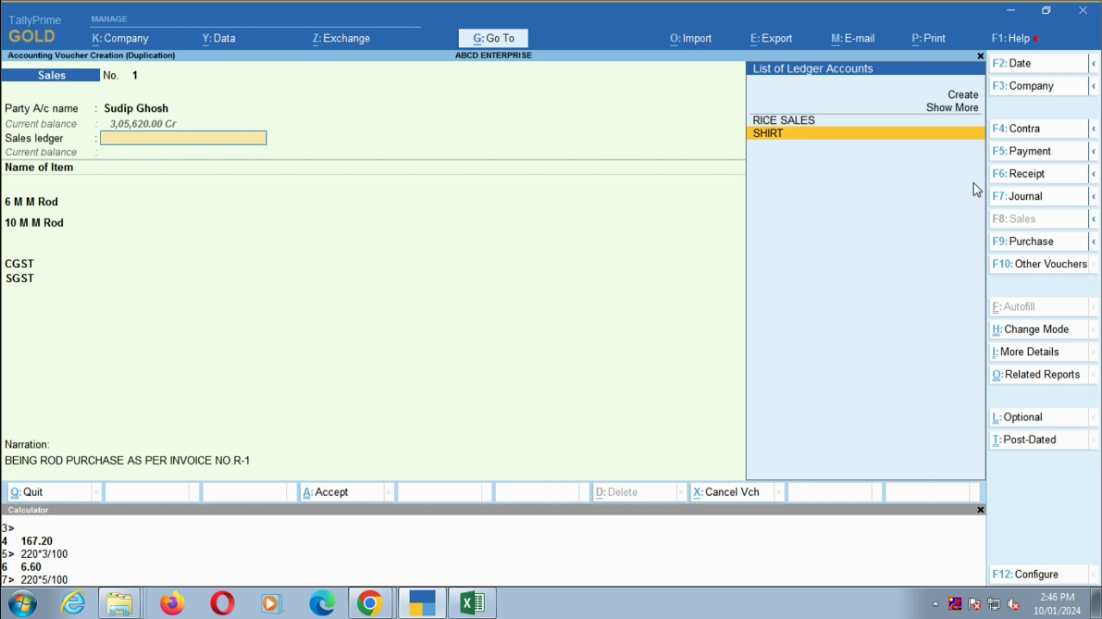
pyautogui.press('Return')
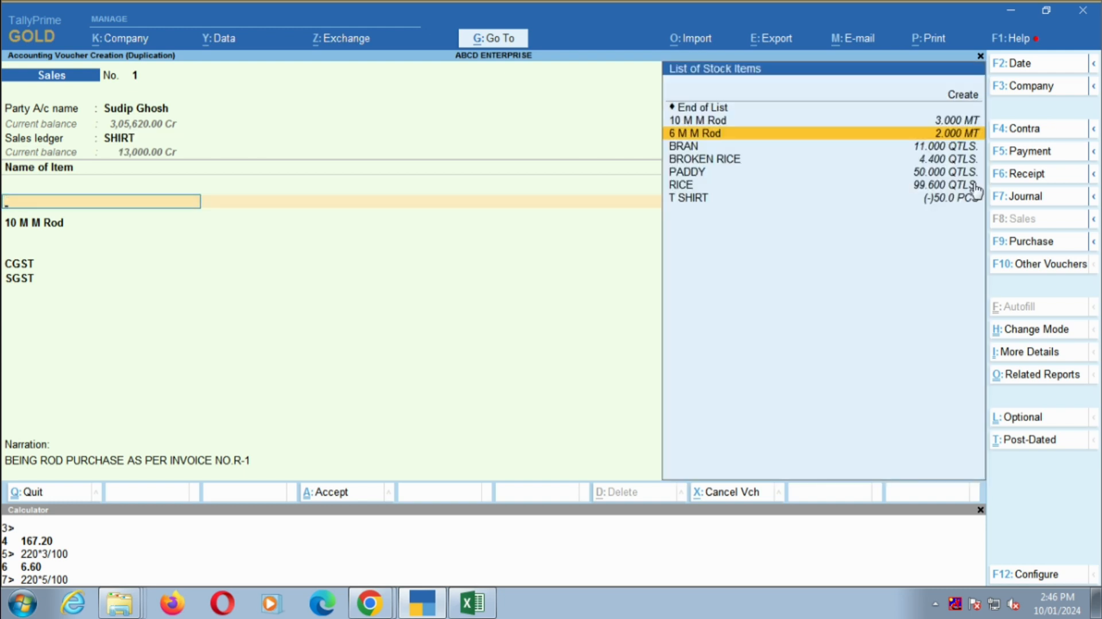
pyautogui.press('Down')
pyautogui.press('Down')
pyautogui.press('Down')
pyautogui.press('Down')
pyautogui.press('Down')
pyautogui.press('Return')
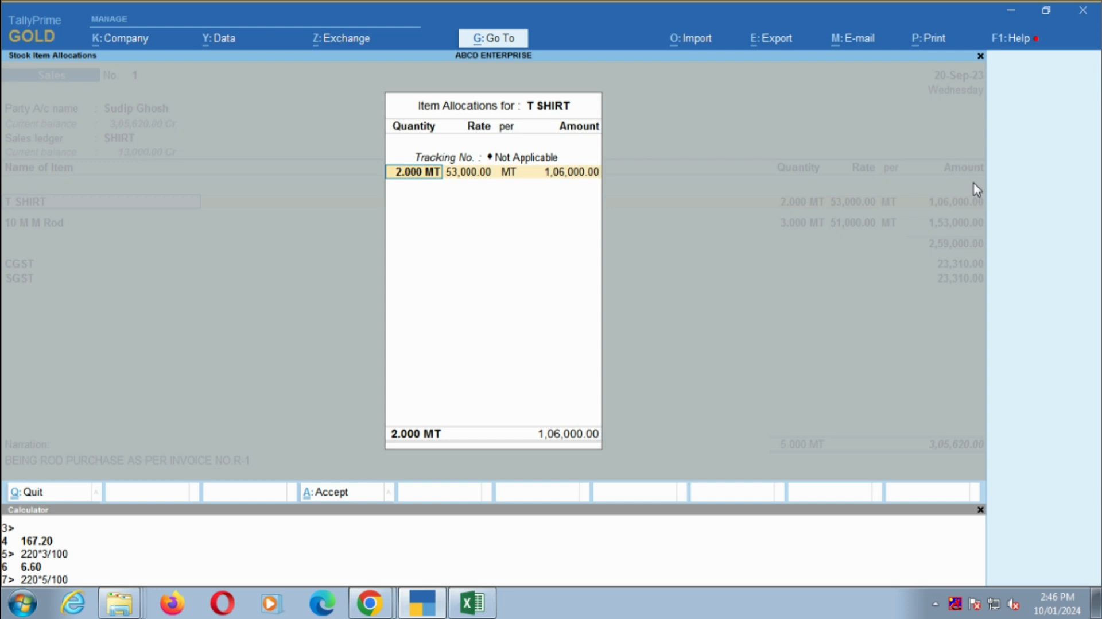
# - Set the T SHIRT allocation to 20 PCS at a rate of 255 per PCS
pyautogui.write('20')
pyautogui.press('Return')
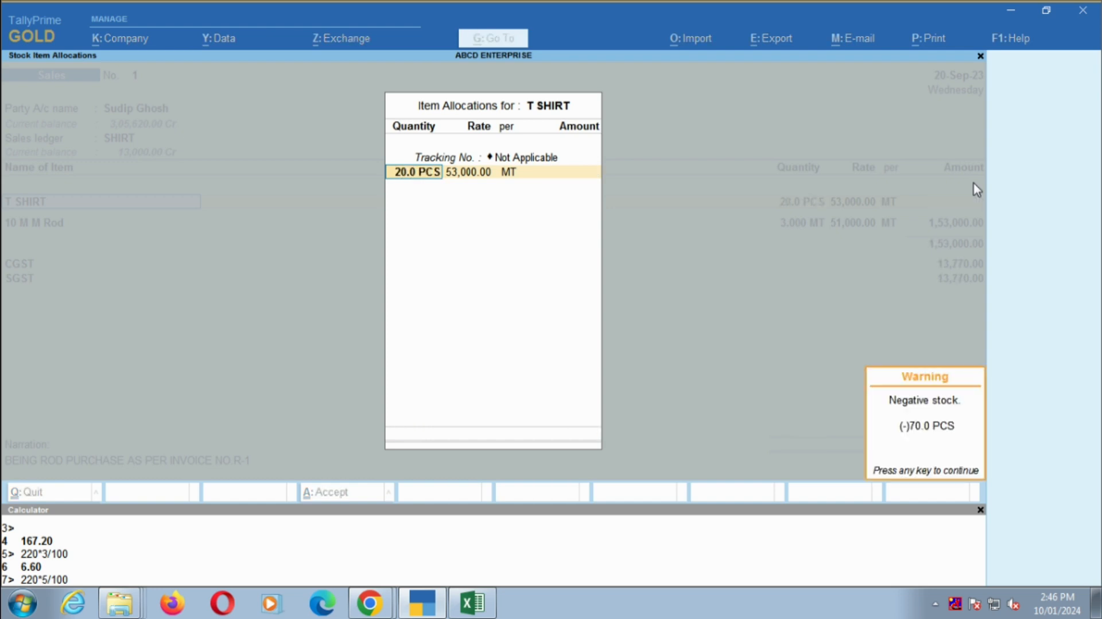
pyautogui.press('Return')
pyautogui.press('Return')
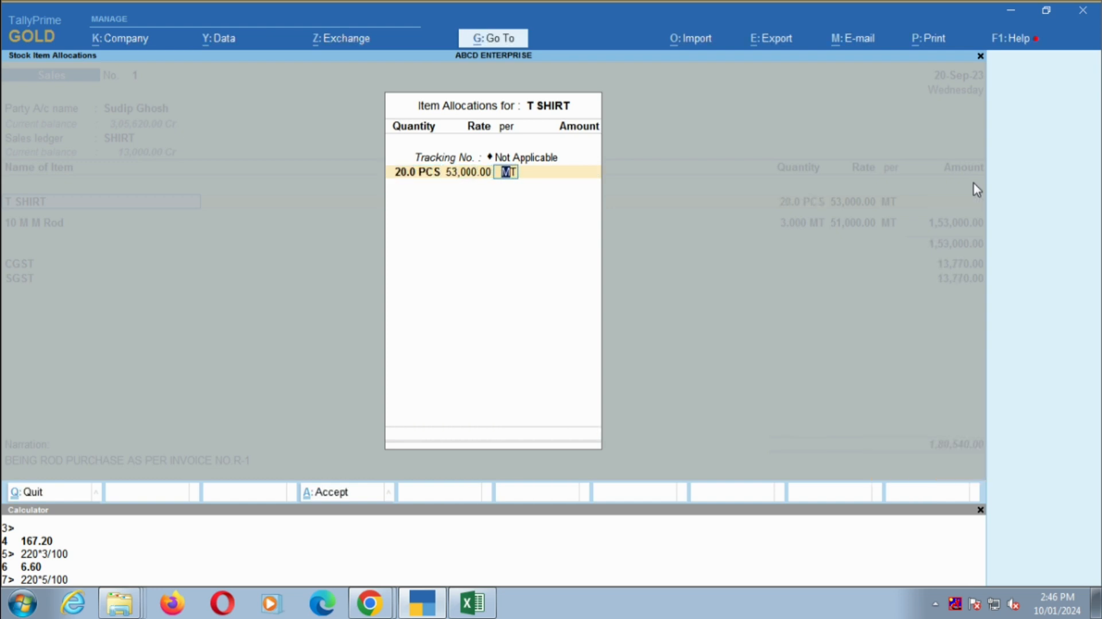
pyautogui.press('BackSpace')
pyautogui.press('space')
pyautogui.press('Return')
pyautogui.press('Escape')
pyautogui.press('Escape')
pyautogui.press('BackSpace')
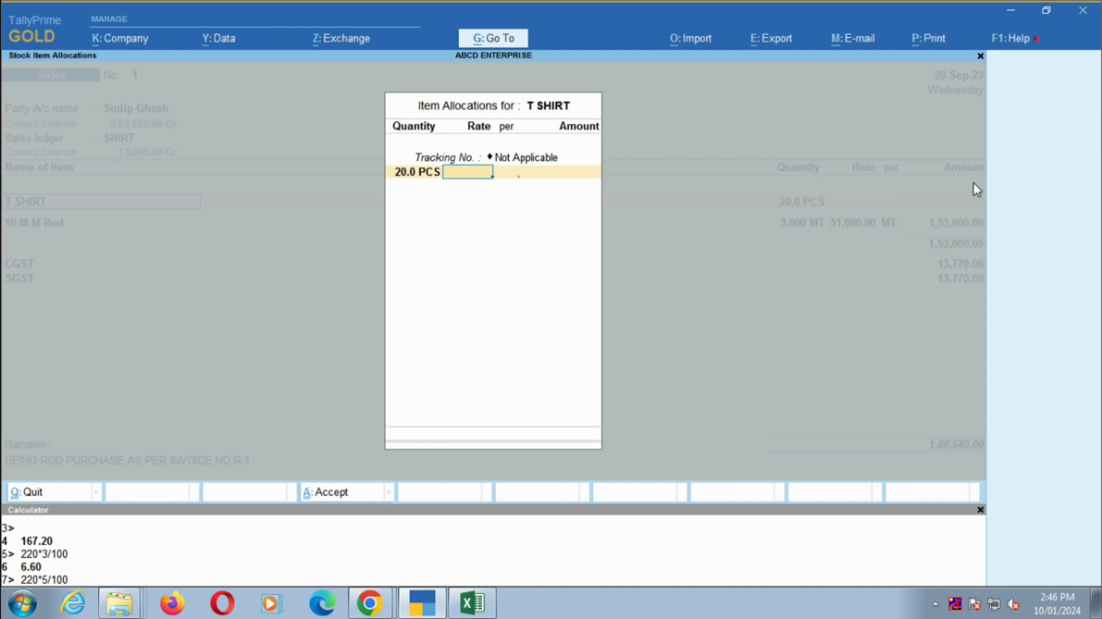
pyautogui.write('255')
pyautogui.press('Return')
# - Remove the 10 M M Rod line from the sales voucher, keeping T SHIRT as its only item
pyautogui.press('Return')
pyautogui.press('Return')
pyautogui.press('Return')
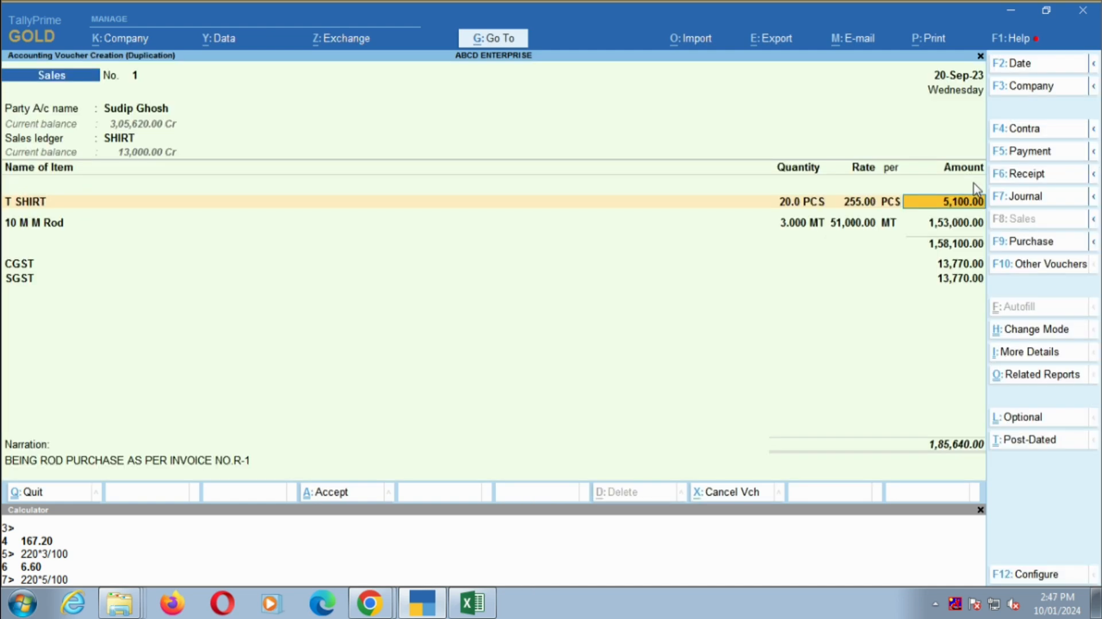
pyautogui.press('Return')
pyautogui.press('Return')
pyautogui.press('BackSpace')
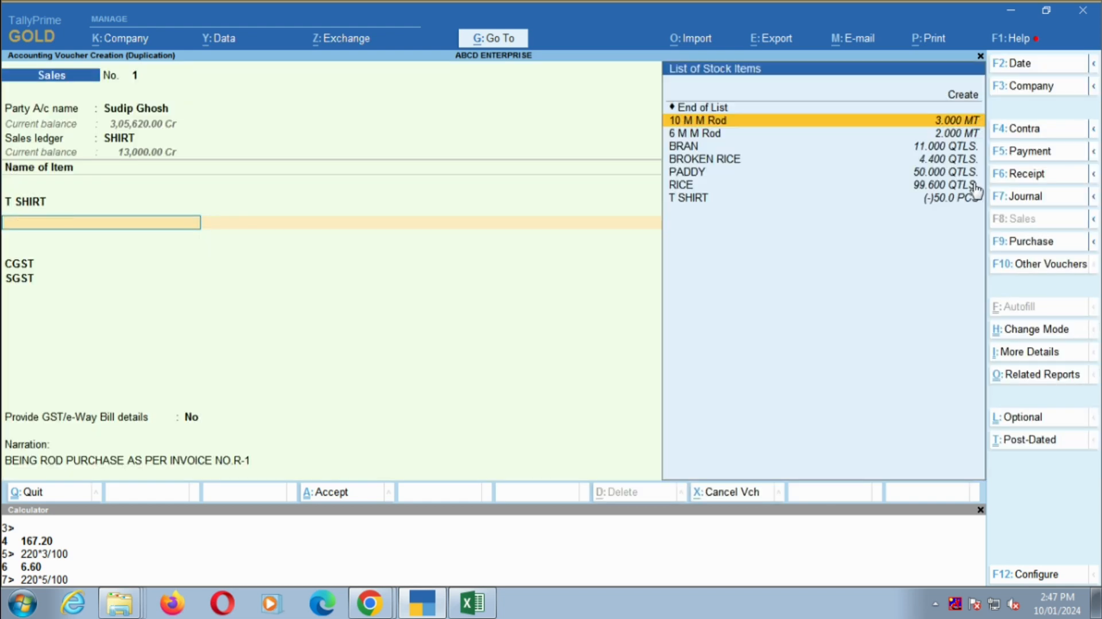
pyautogui.press('Up')
pyautogui.press('Return')
pyautogui.press('Return')
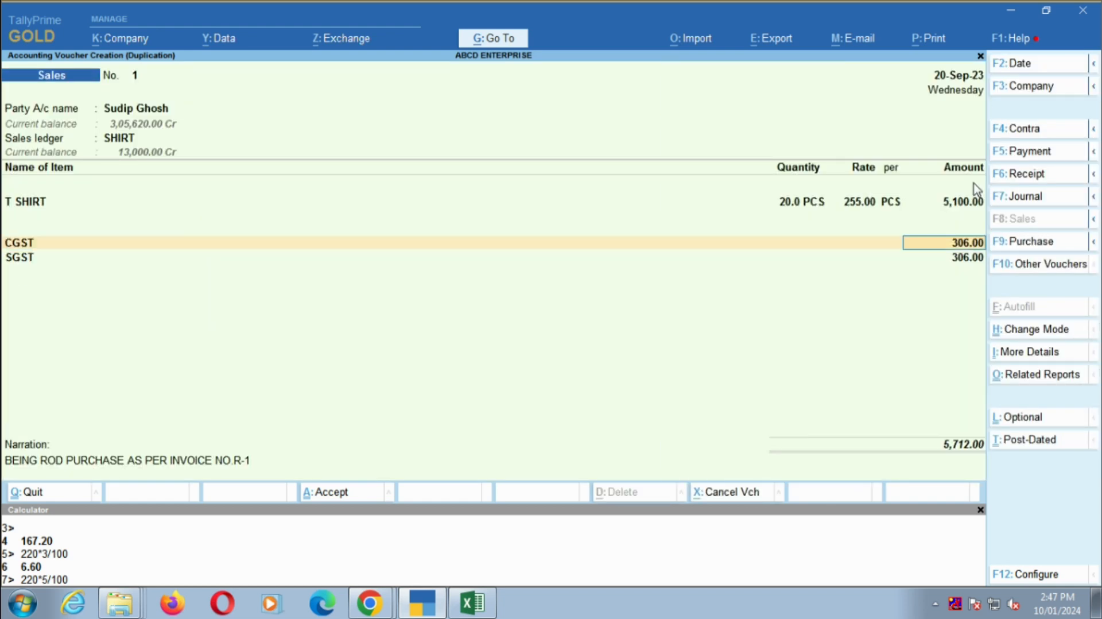
# - Calculate 5100*6/100 in the calculator to verify the CGST amount
pyautogui.hotkey('ctrl', 'n')
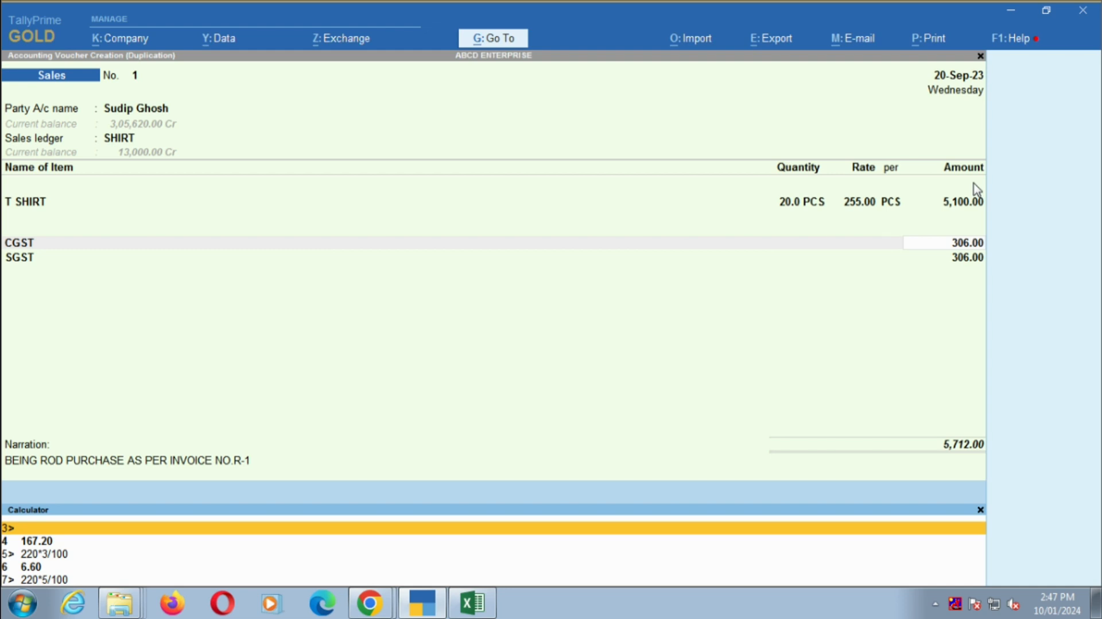
pyautogui.write('5100*6/100')
pyautogui.press('Return')
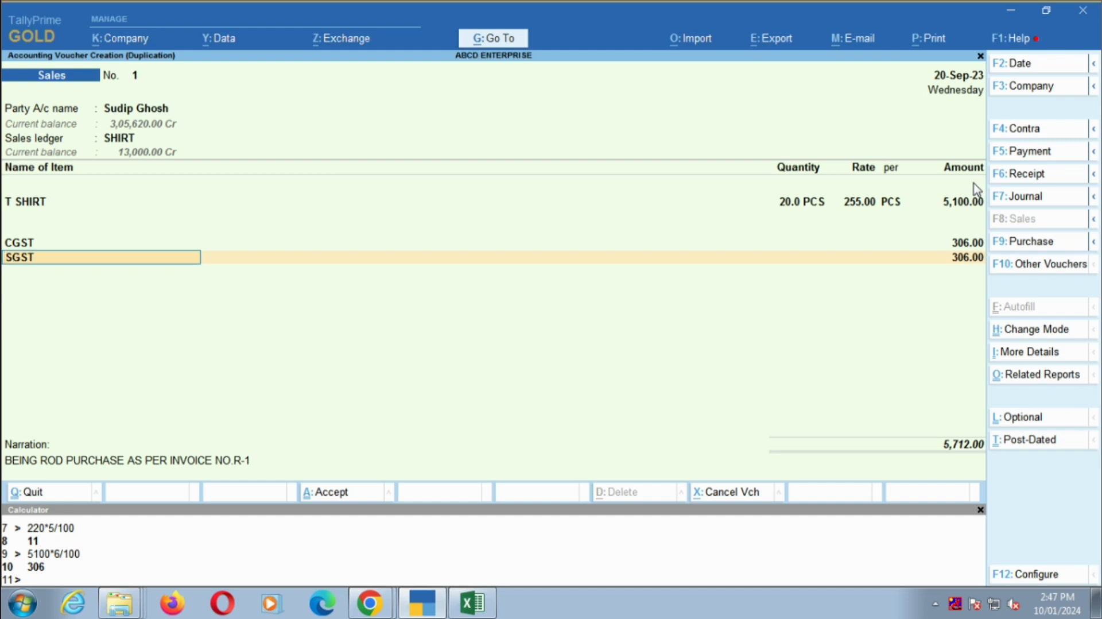
# - Accept the SGST line and change the invoice number in the narration to 1
pyautogui.press('Return')
pyautogui.press('Return')
pyautogui.press('Return')
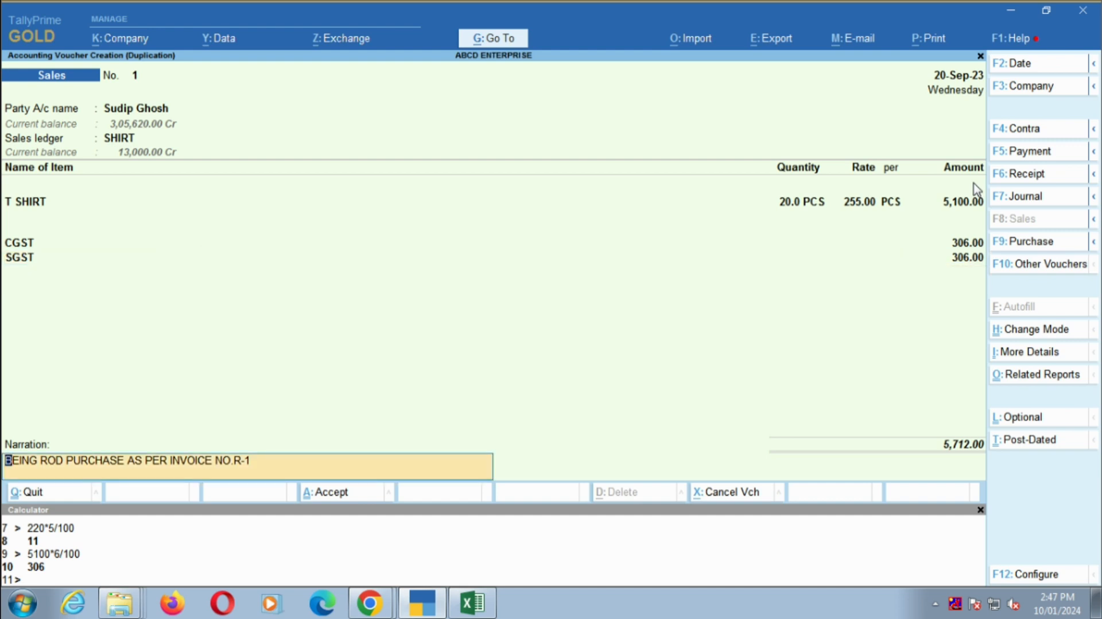
pyautogui.press('BackSpace')
pyautogui.press('BackSpace')
pyautogui.press('BackSpace')
pyautogui.write('1')
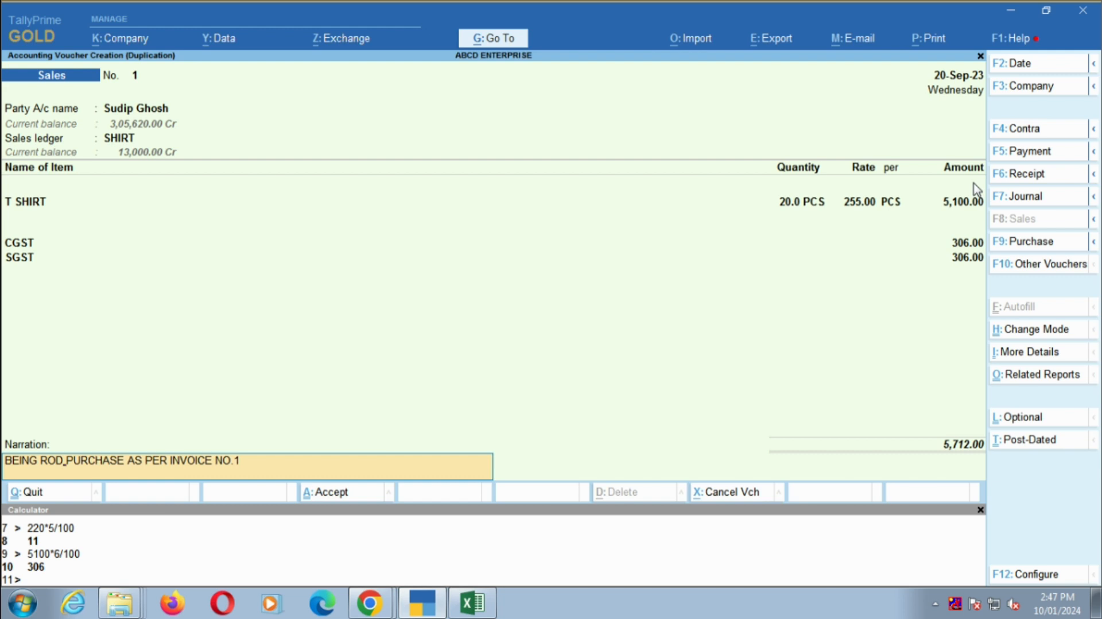
# - Replace ROD with TSHIRT in the narration and save the T SHIRT sales voucher
pyautogui.press('BackSpace')
pyautogui.press('BackSpace')
pyautogui.press('BackSpace')
pyautogui.write('T')
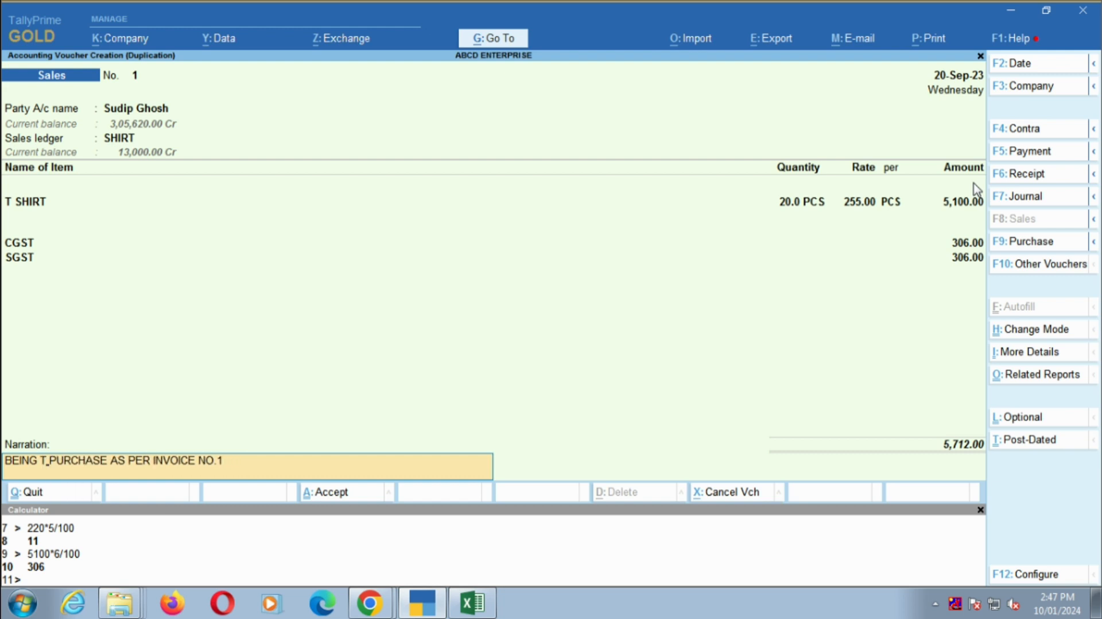
pyautogui.write('SHIRT')
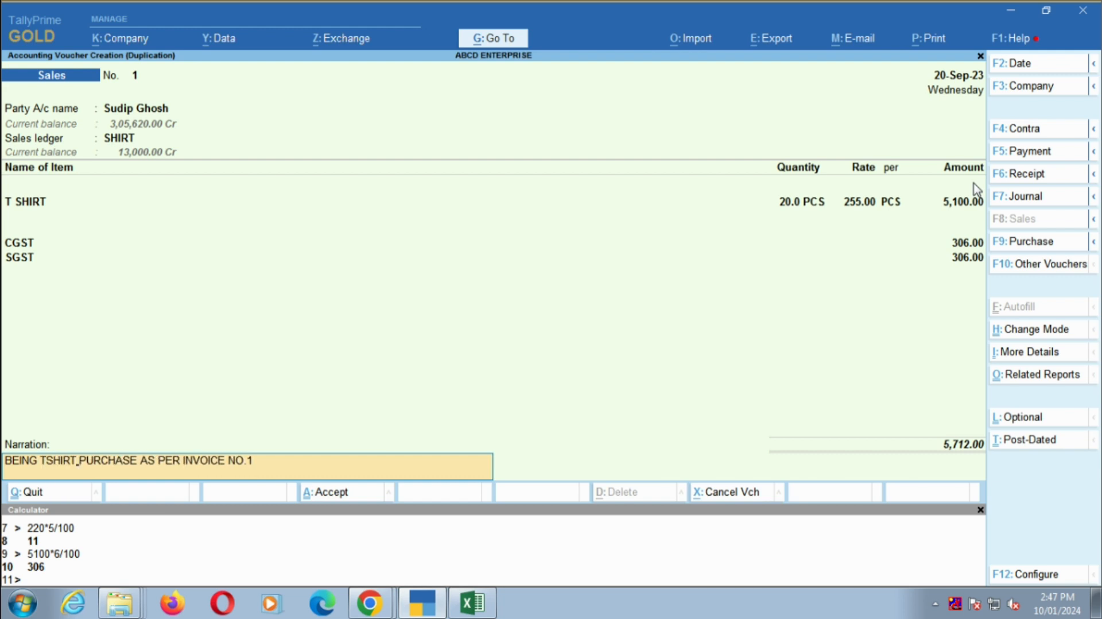
pyautogui.press('Return')
pyautogui.press('Return')
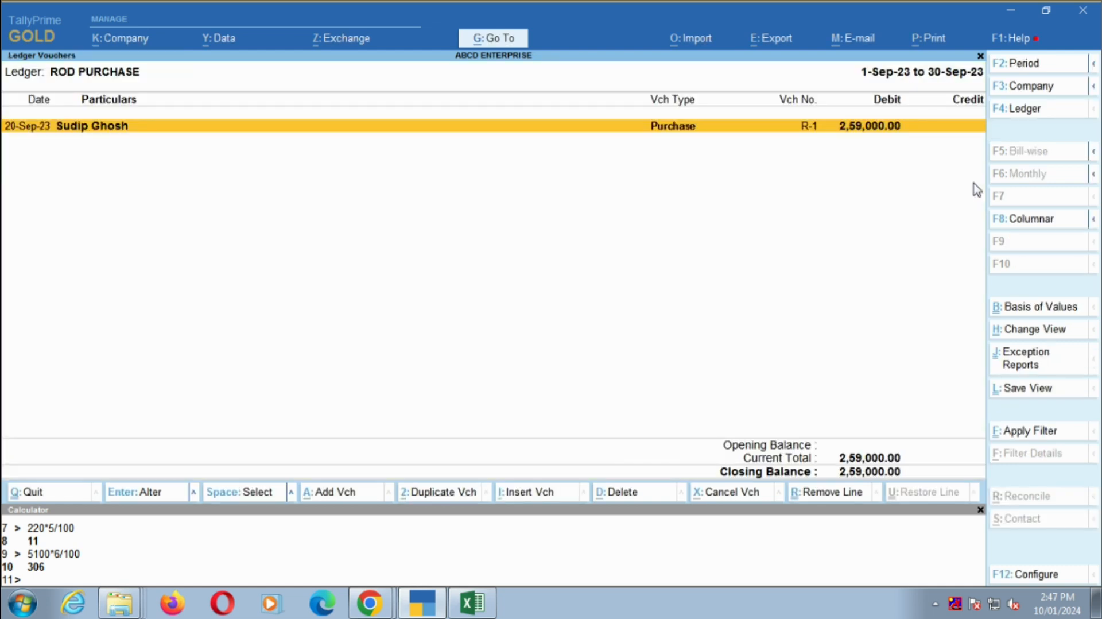
# - Examine T SHIRT's closing stock, monthly movement and September vouchers in the Stock Summary
pyautogui.press('Escape')
pyautogui.press('Escape')
pyautogui.press('Escape')
pyautogui.press('Down')
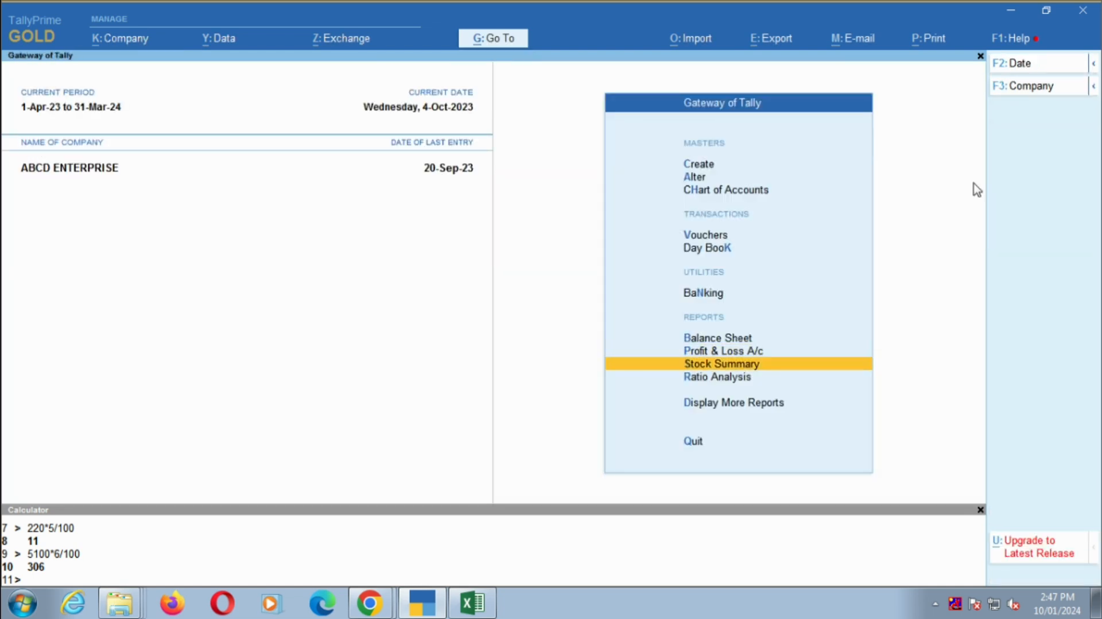
pyautogui.press('Return')
pyautogui.press('Down')
pyautogui.press('Down')
pyautogui.press('Down')
pyautogui.press('Down')
pyautogui.press('Down')
pyautogui.press('Down')
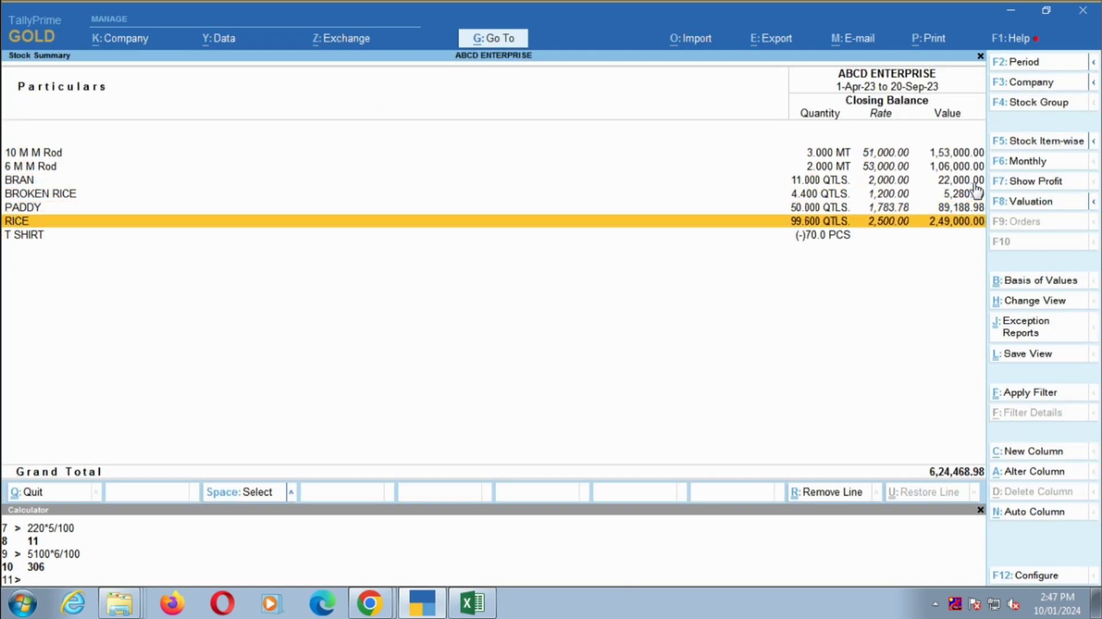
pyautogui.press('Return')
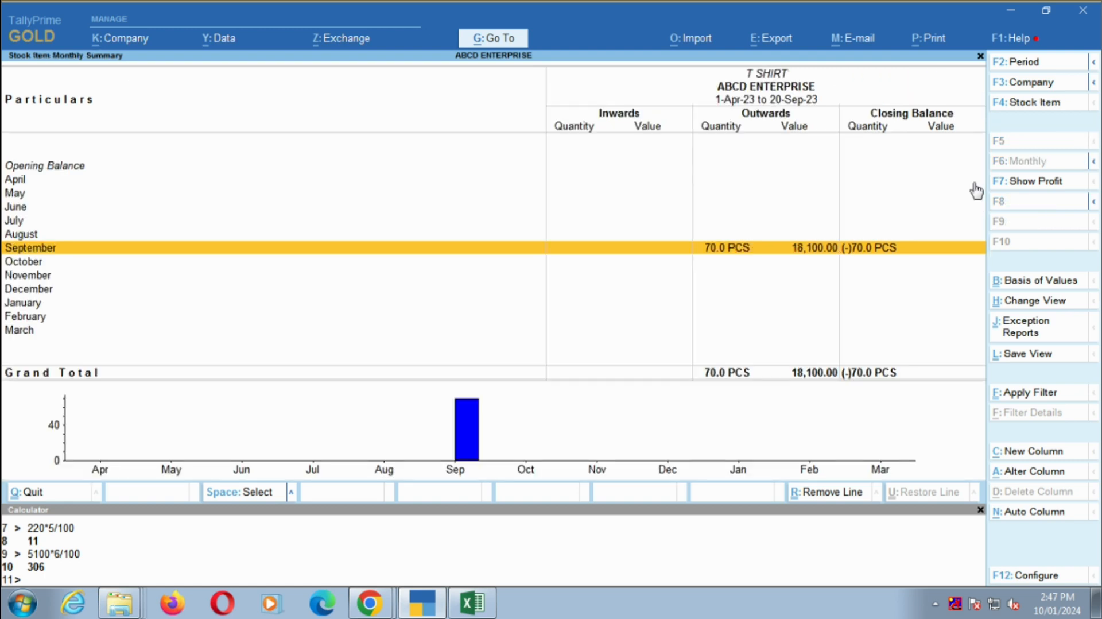
pyautogui.press('Return')
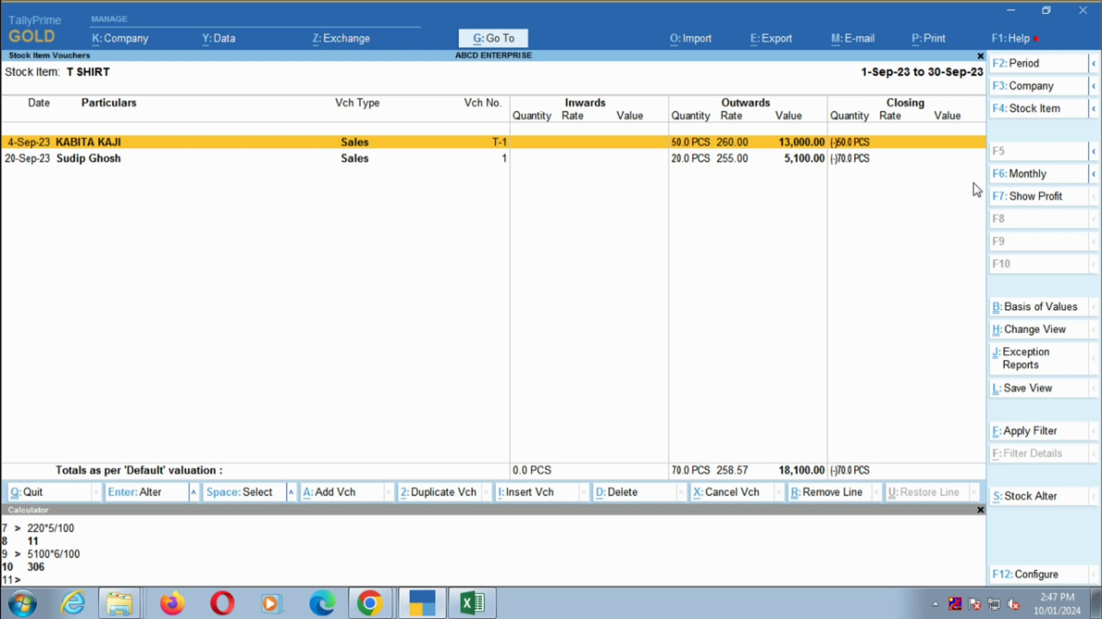
pyautogui.press('Down')
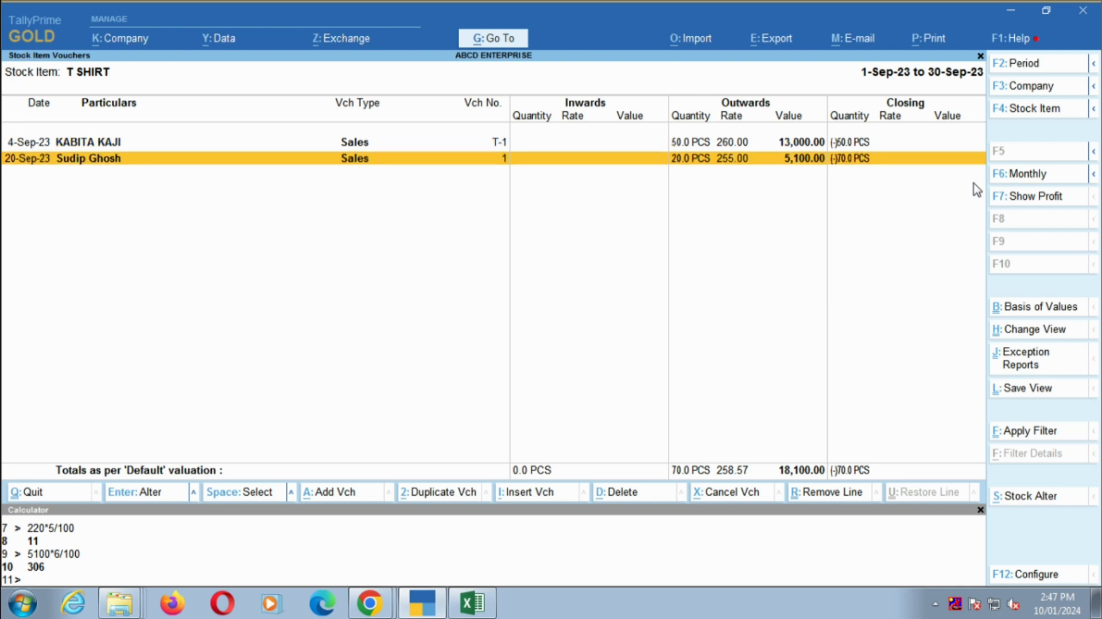
pyautogui.press('Escape')
pyautogui.press('Escape')
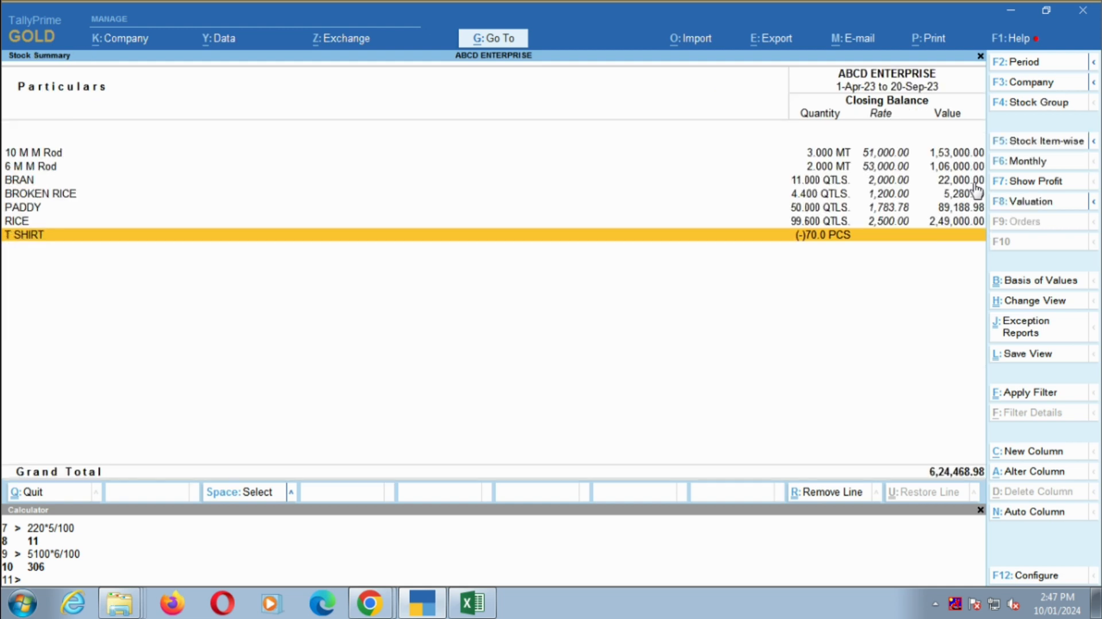
pyautogui.press('Return')
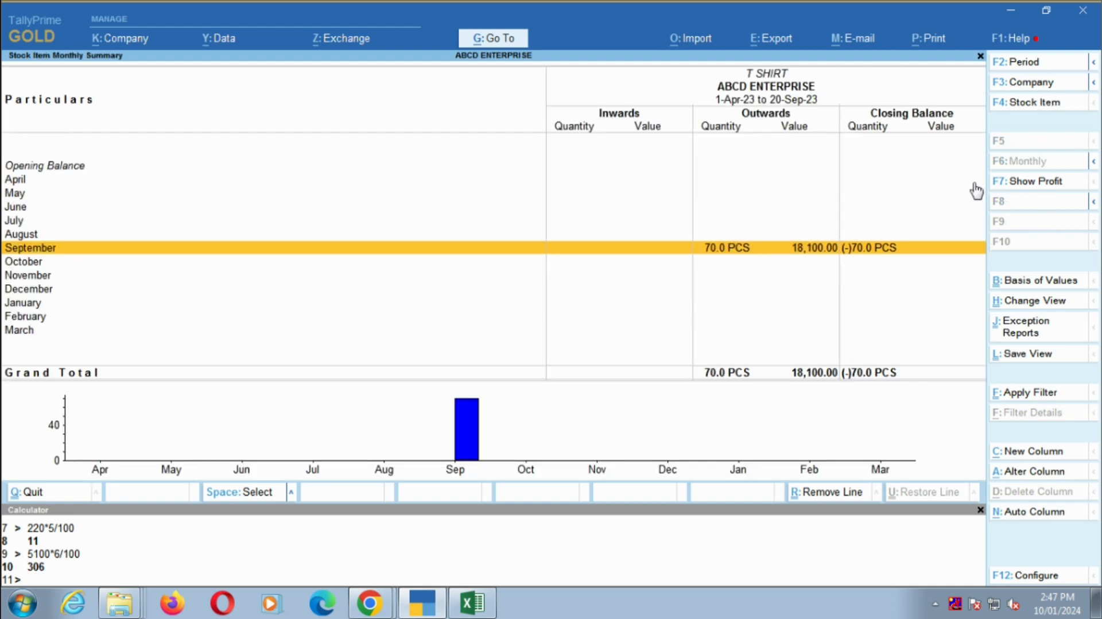
pyautogui.press('Escape')
pyautogui.press('Escape')
# - Duplicate the 4-Sep-23 T SHIRT sales voucher from the SHIRT ledger in the Profit & Loss report
pyautogui.press('Up')
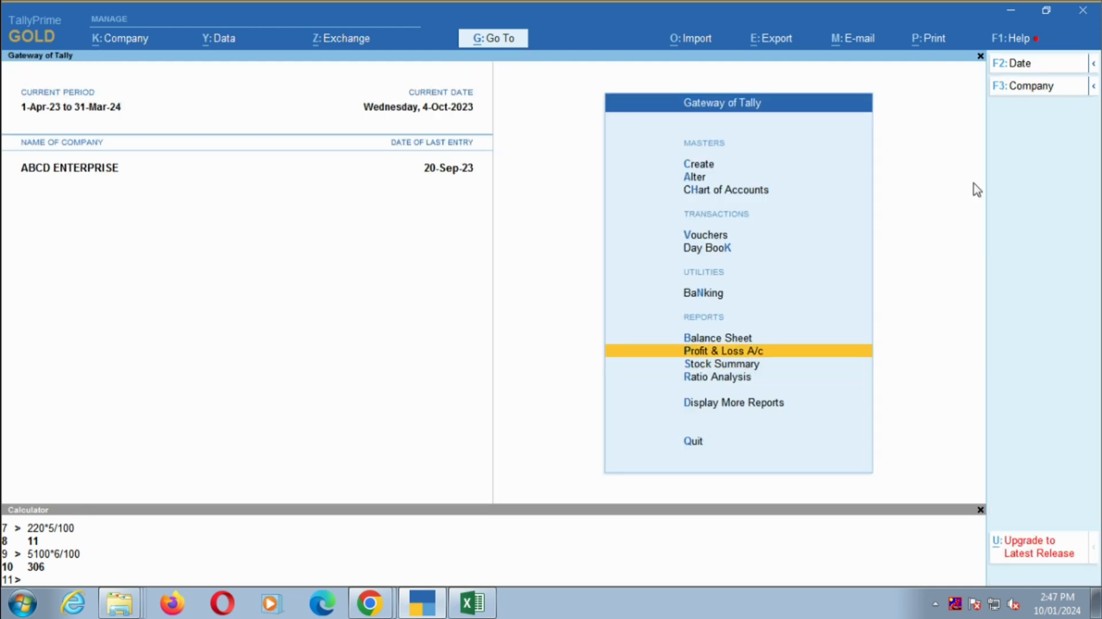
pyautogui.press('Return')
pyautogui.press('Right')
pyautogui.press('Down')
pyautogui.press('Down')
pyautogui.press('Return')
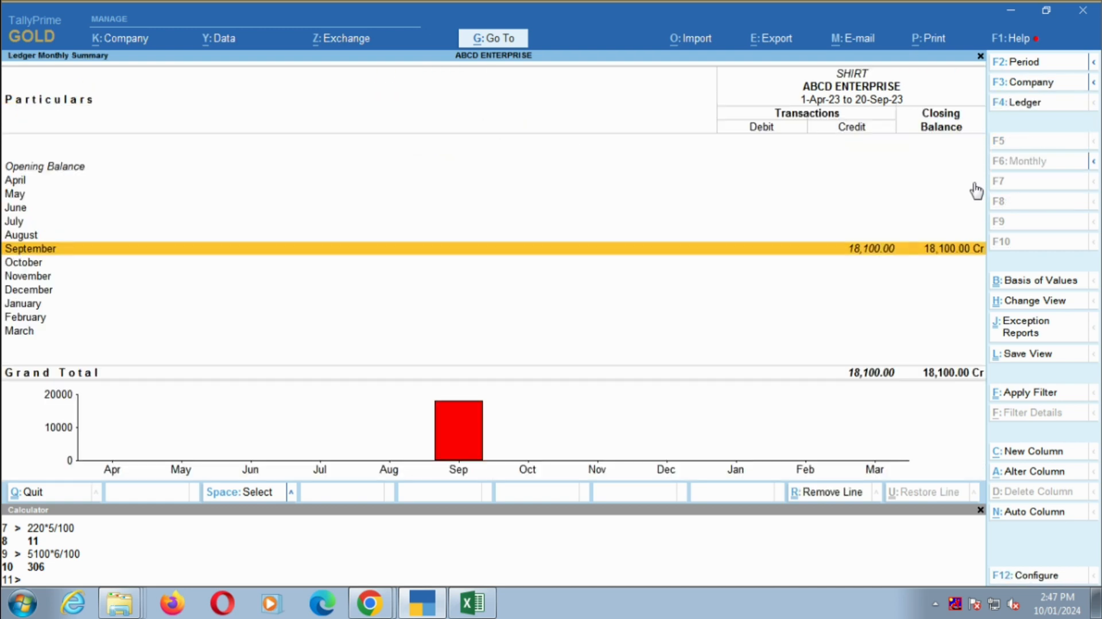
pyautogui.press('Return')
pyautogui.hotkey('alt', '2')
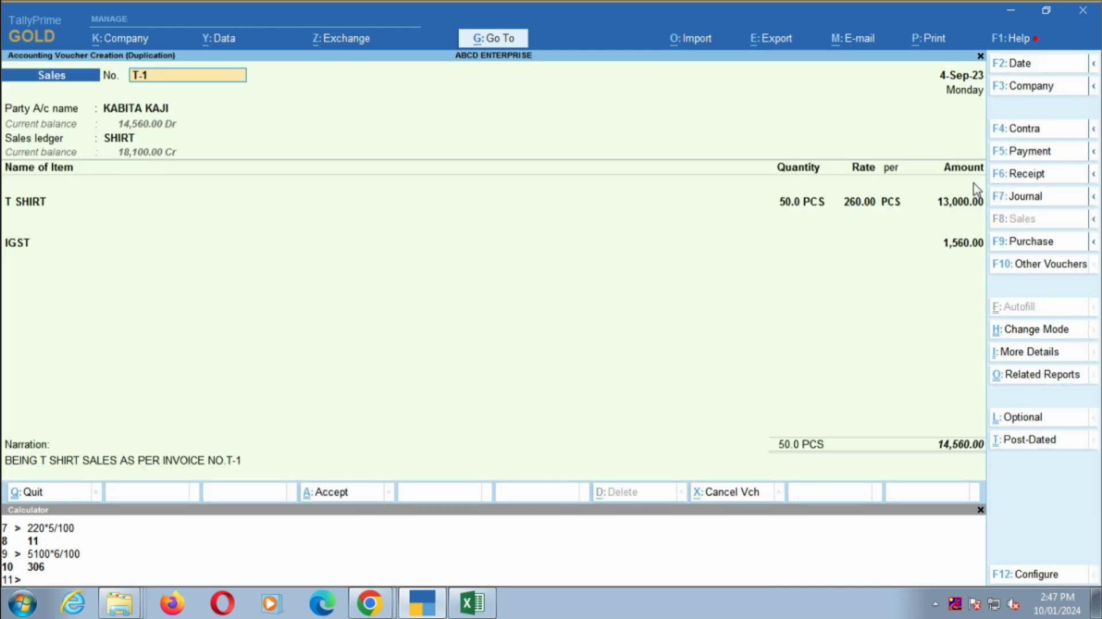
# - Keep voucher number T-1 and set the duplicated voucher's date to 1-Aug-23
pyautogui.press('Return')
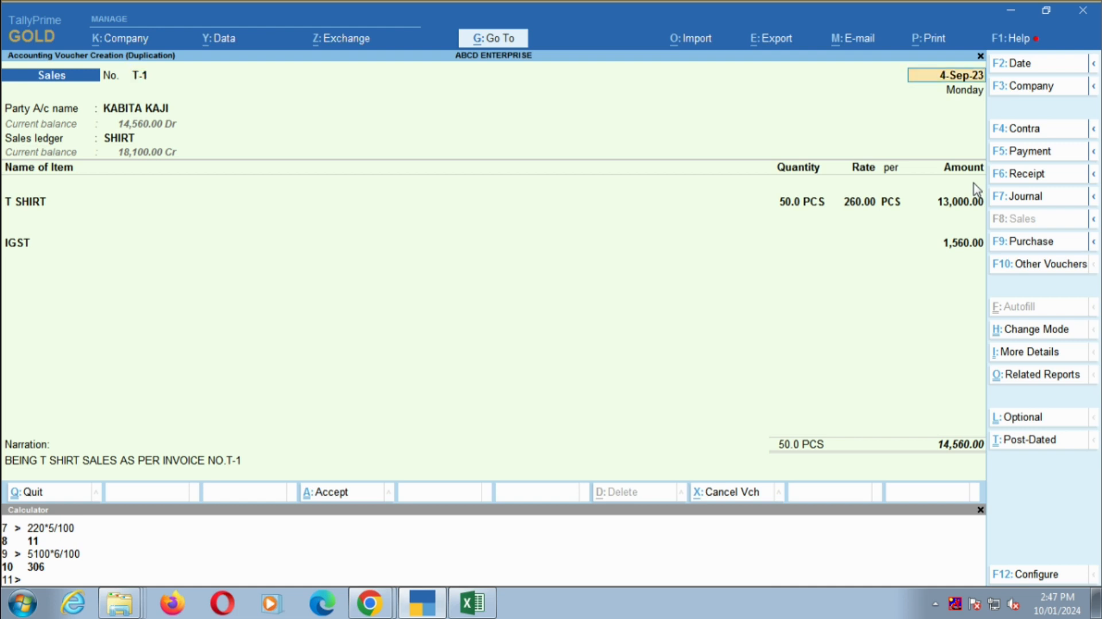
pyautogui.write('1.8')
pyautogui.press('Return')
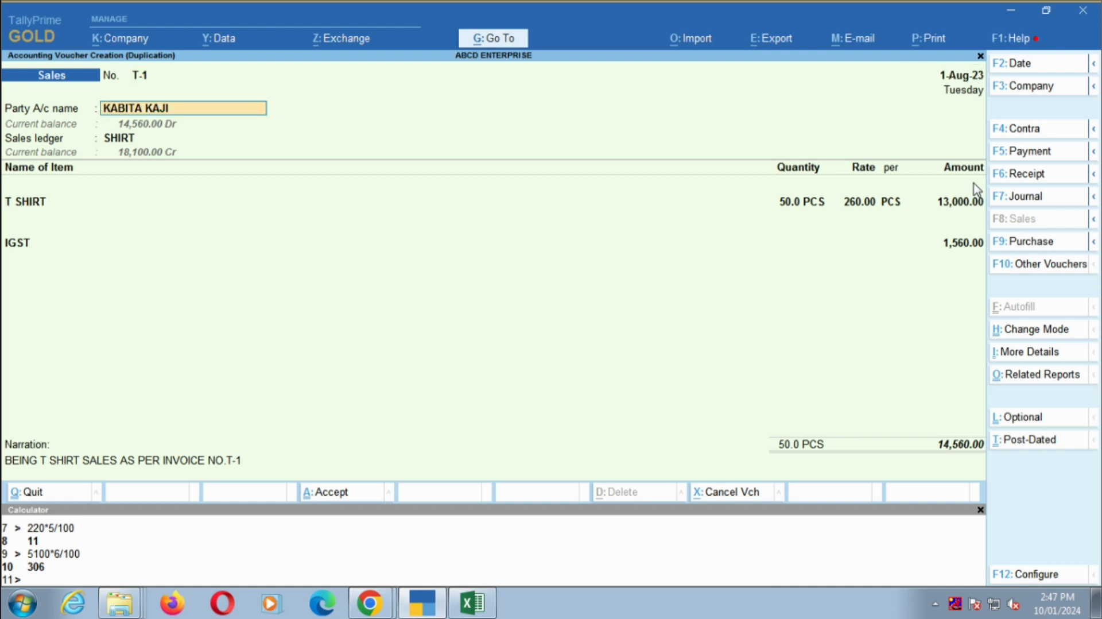
# - Set the party account to the supplier's ledger and accept the dispatch and party details as filled in
pyautogui.write('SU')
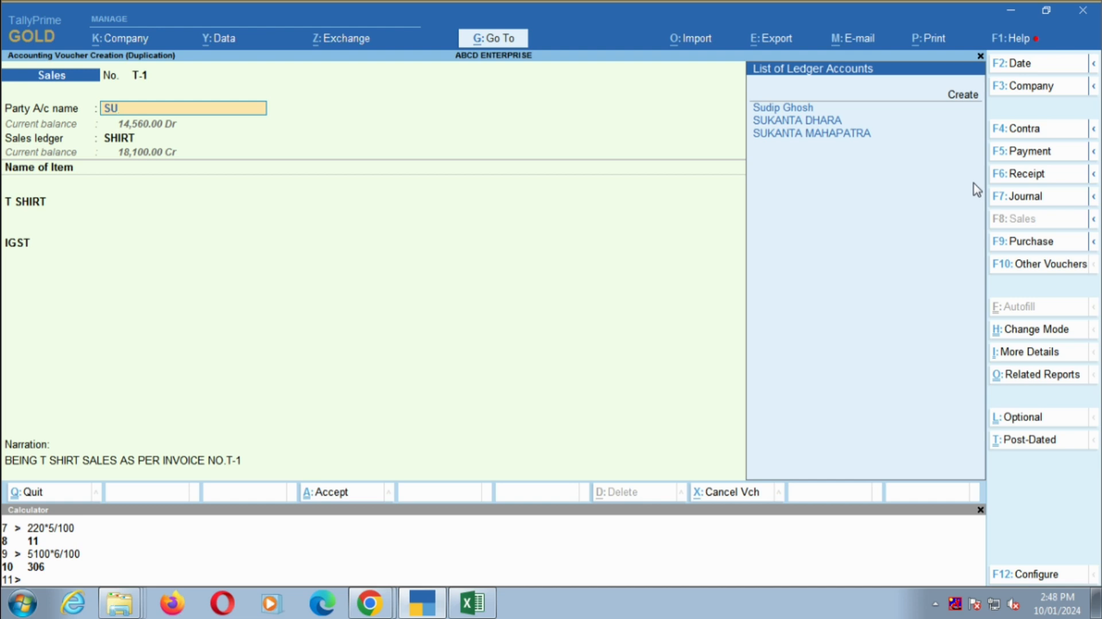
pyautogui.press('Down')
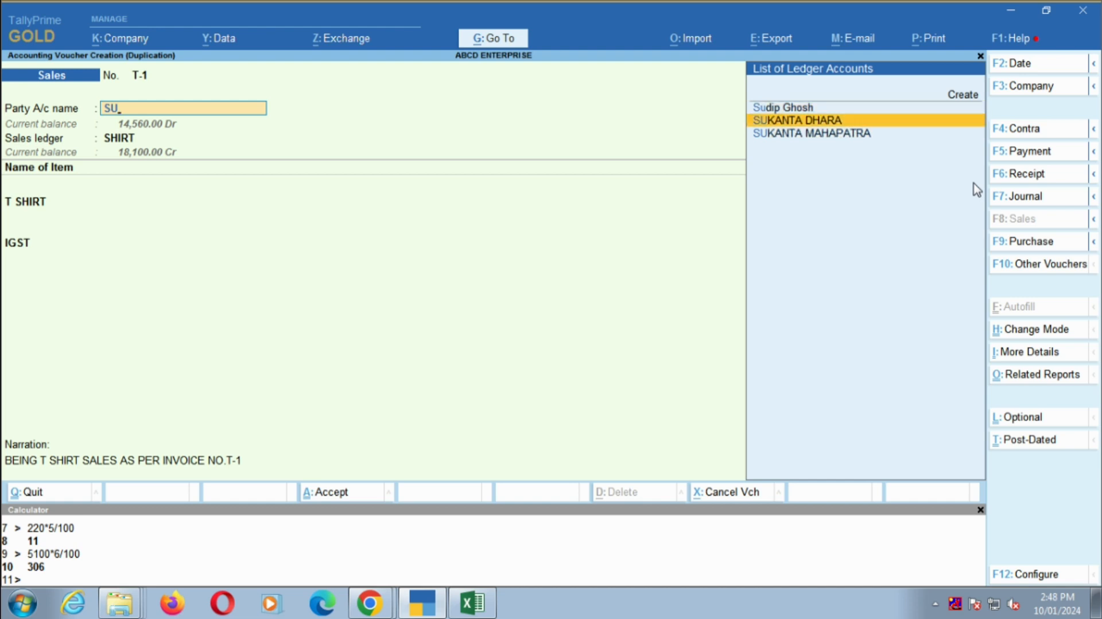
pyautogui.press('Return')
pyautogui.press('Return')
pyautogui.press('Return')
pyautogui.press('Return')
pyautogui.press('Return')
pyautogui.press('Return')
pyautogui.press('Return')
pyautogui.press('Return')
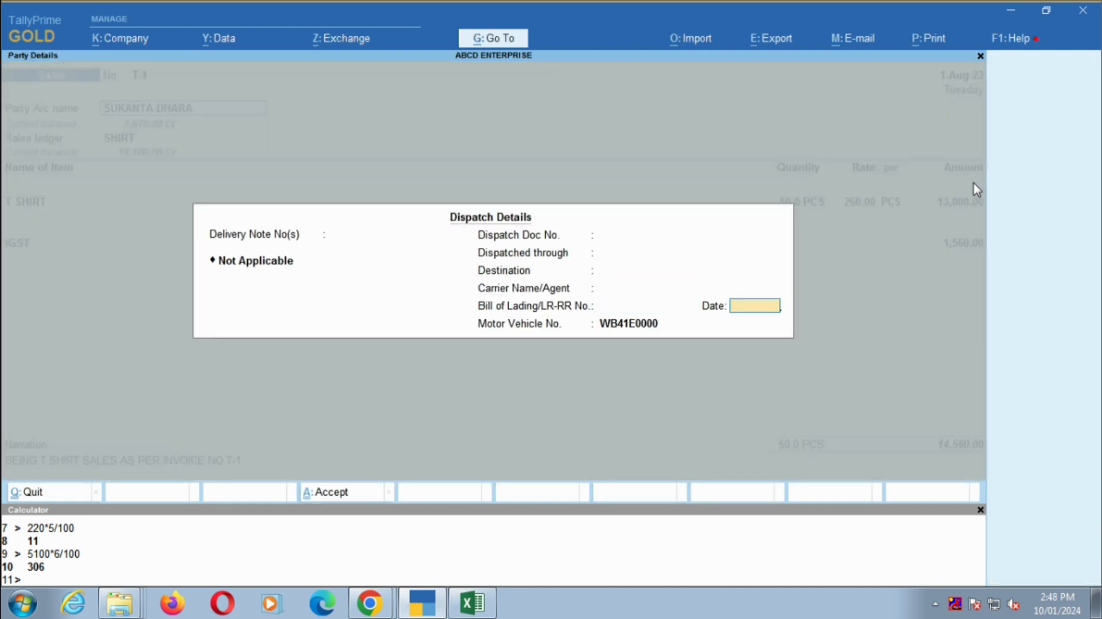
pyautogui.press('Return')
pyautogui.press('Return')
pyautogui.press('Return')
pyautogui.press('Return')
pyautogui.press('Return')
pyautogui.press('Return')
pyautogui.press('Return')
pyautogui.press('Return')
pyautogui.press('Return')
pyautogui.press('Return')
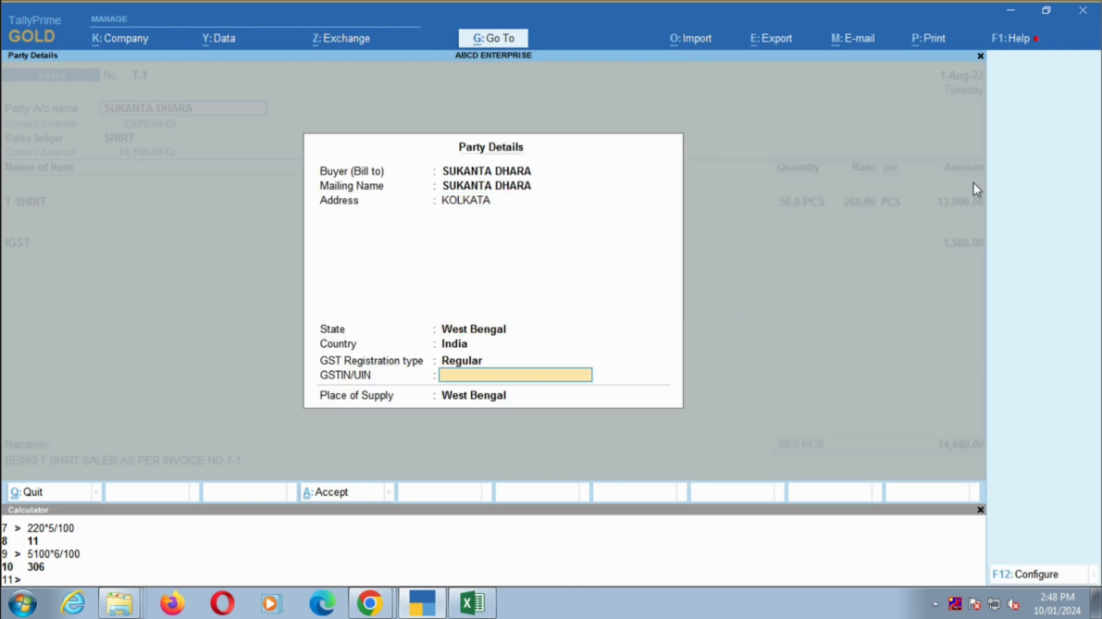
pyautogui.press('Return')
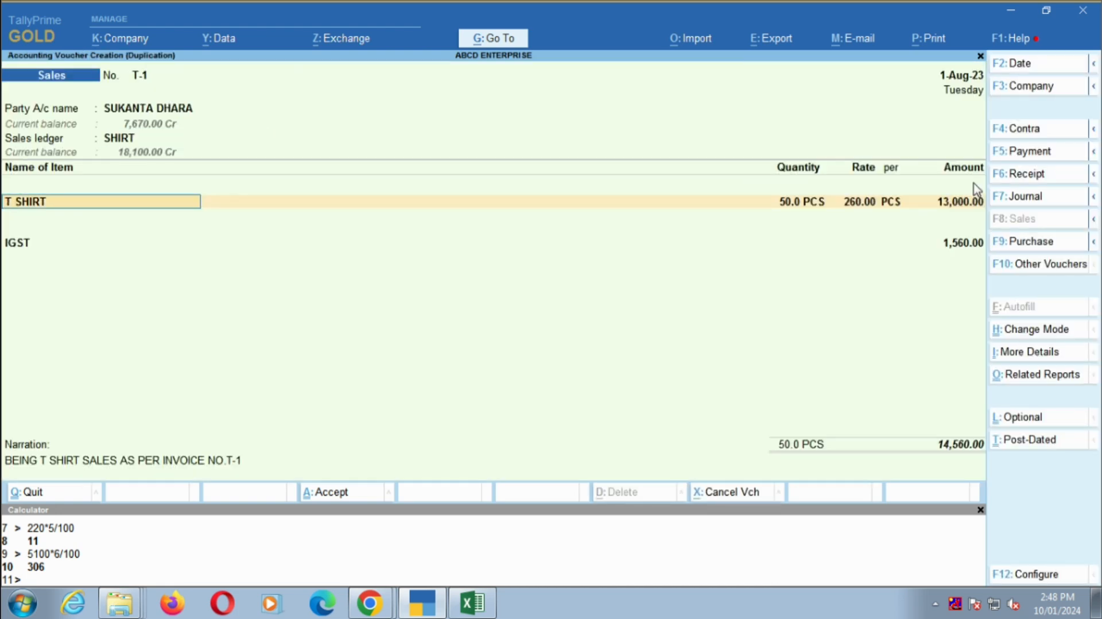
# - Leave the T SHIRT item allocation and convert the duplicated sales voucher into a Purchase voucher
pyautogui.press('Return')
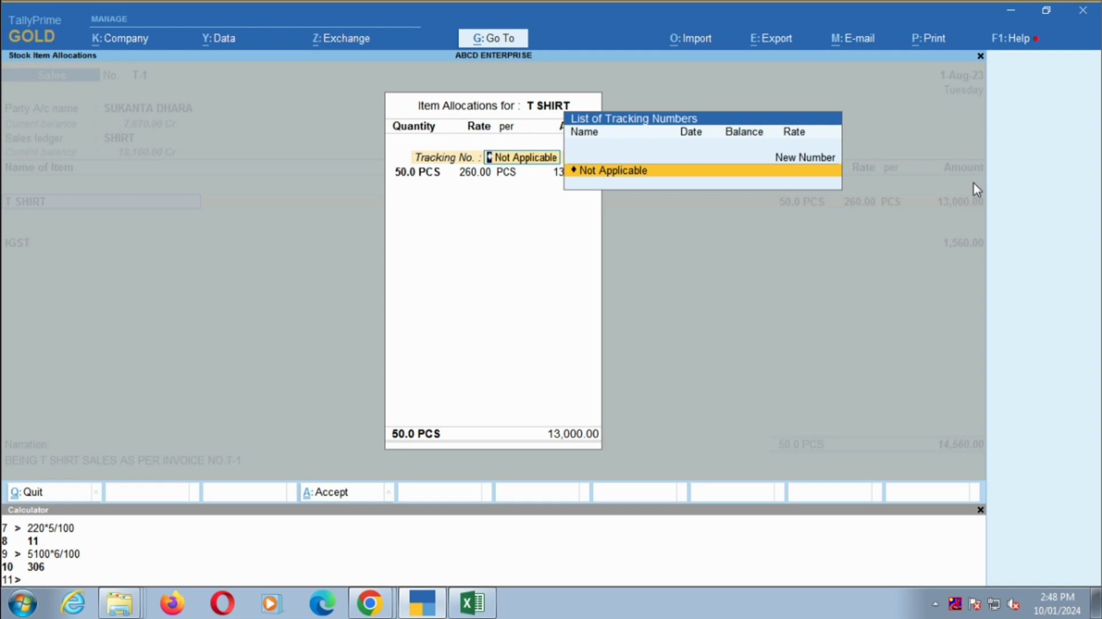
pyautogui.press('Escape')
pyautogui.press('Escape')
pyautogui.press('BackSpace')
pyautogui.press('BackSpace')
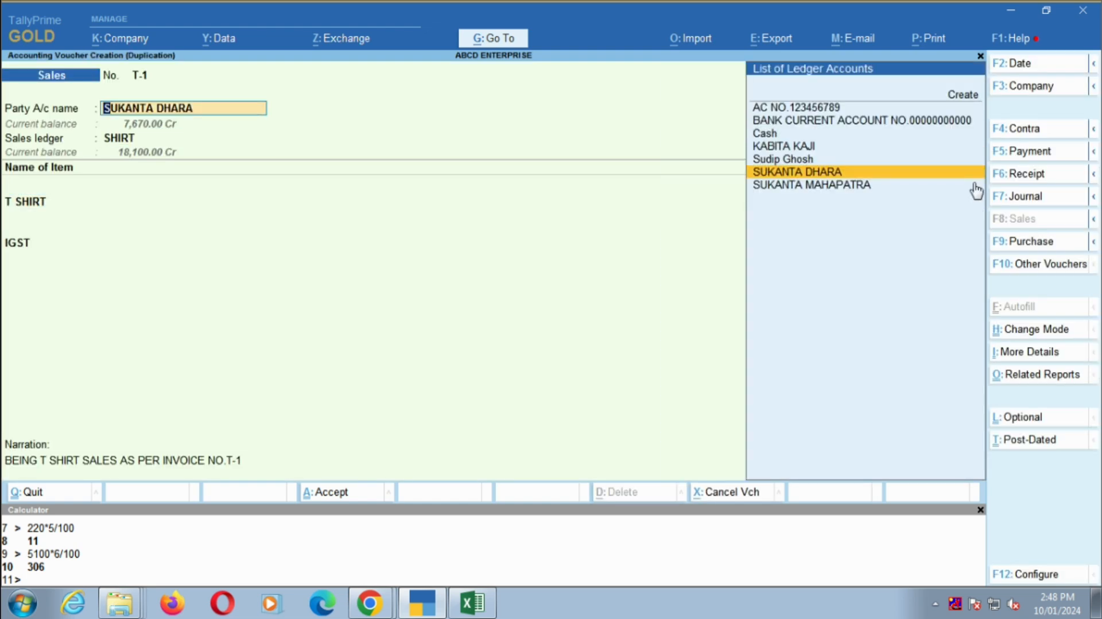
pyautogui.press('F9')
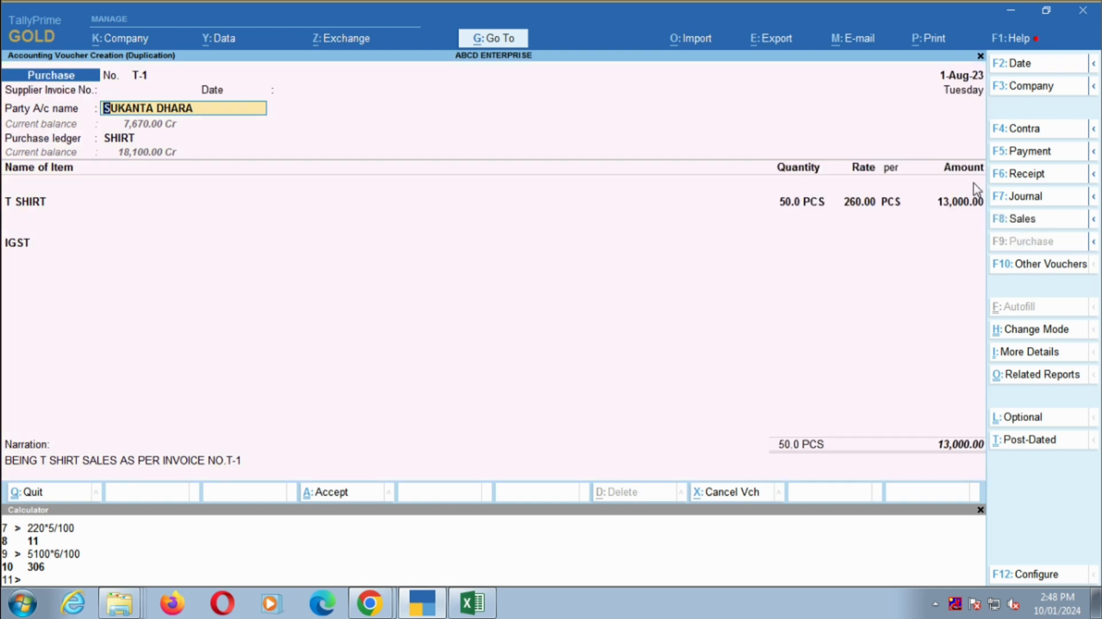
# - Accept the purchase voucher's party account, receipt details and party details to reach the purchase ledger selection
pyautogui.press('Return')
pyautogui.press('Return')
pyautogui.press('Return')
pyautogui.press('Return')
pyautogui.press('Return')
pyautogui.press('Return')
pyautogui.press('Return')
pyautogui.press('Return')
pyautogui.press('Return')
pyautogui.press('Return')
pyautogui.press('Return')
pyautogui.press('Return')
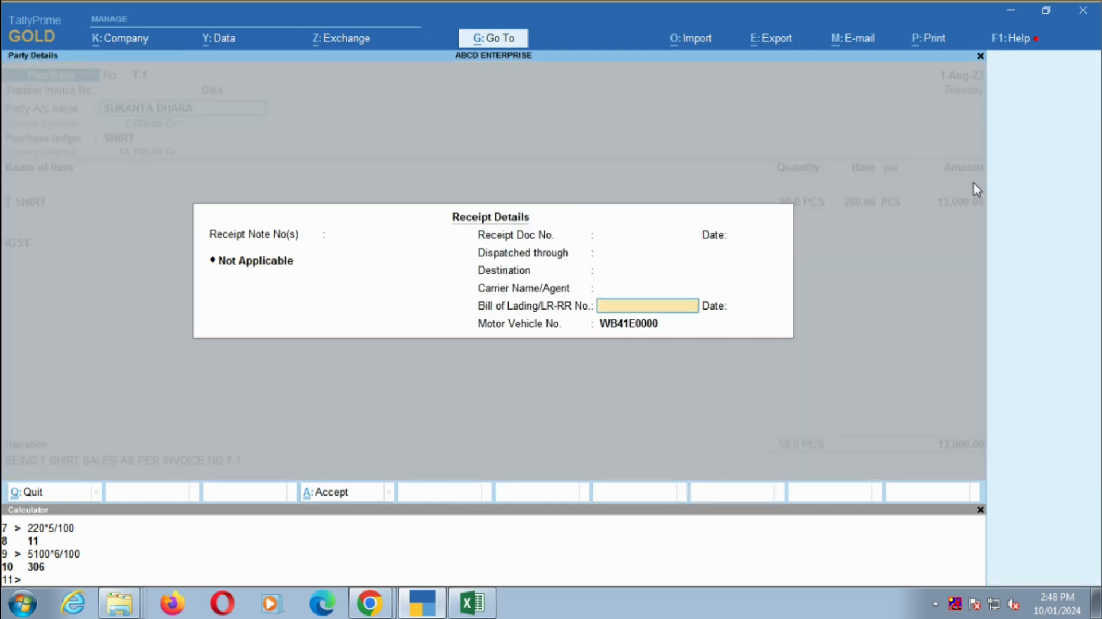
pyautogui.press('Return')
pyautogui.press('Return')
pyautogui.press('Return')
pyautogui.press('Return')
pyautogui.press('Return')
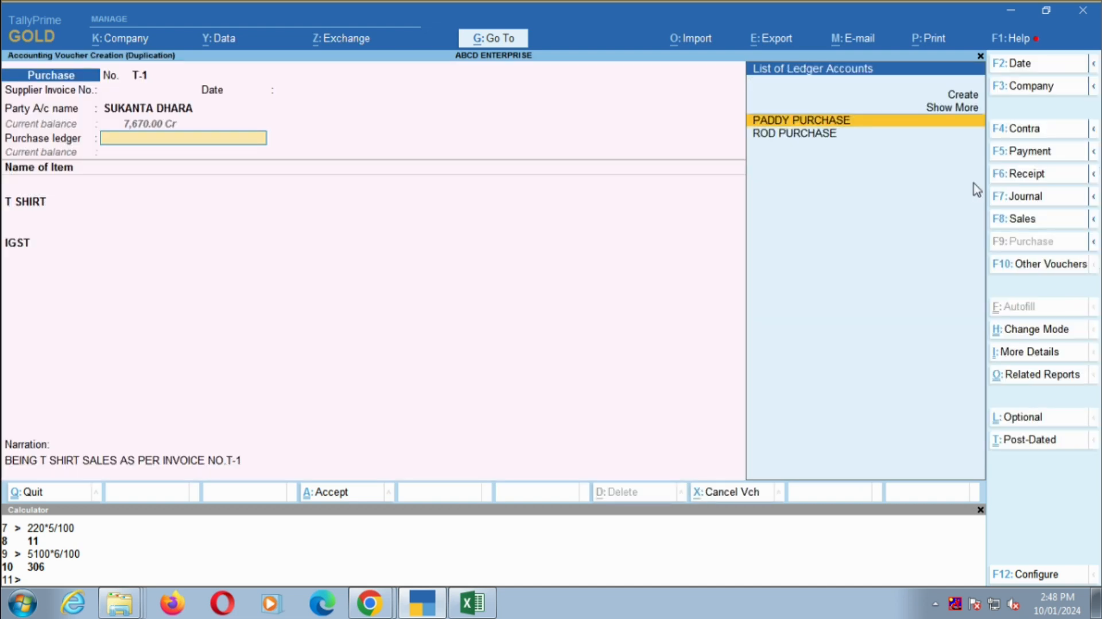
# - Create a new purchase ledger named TSHIRT under Purchase Accounts
pyautogui.press('Up')
pyautogui.press('Up')
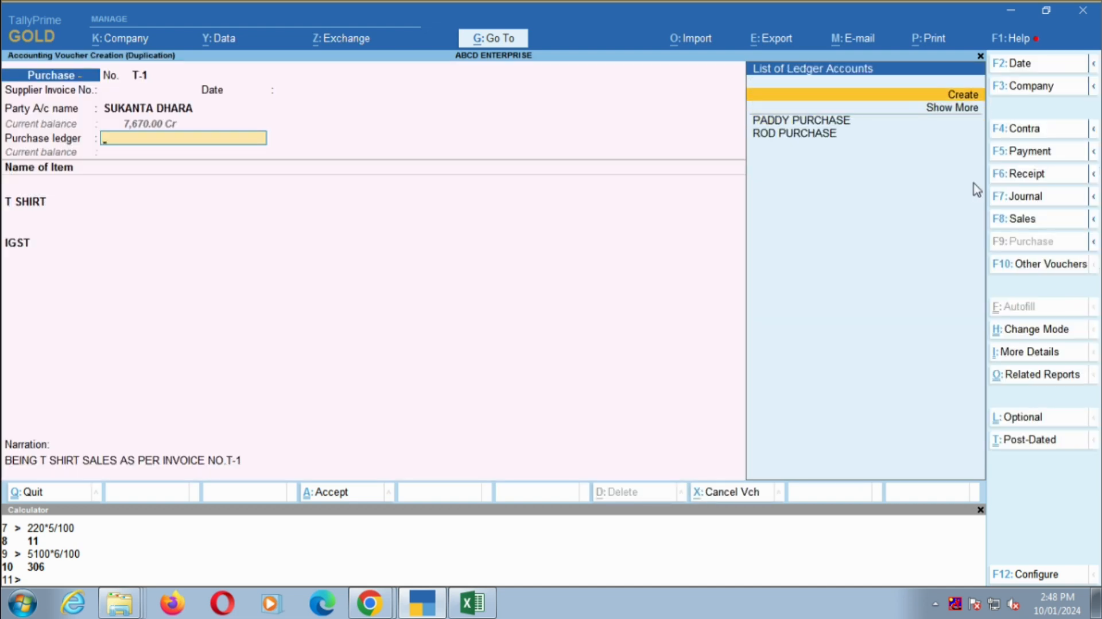
pyautogui.press('Return')
pyautogui.write('T')
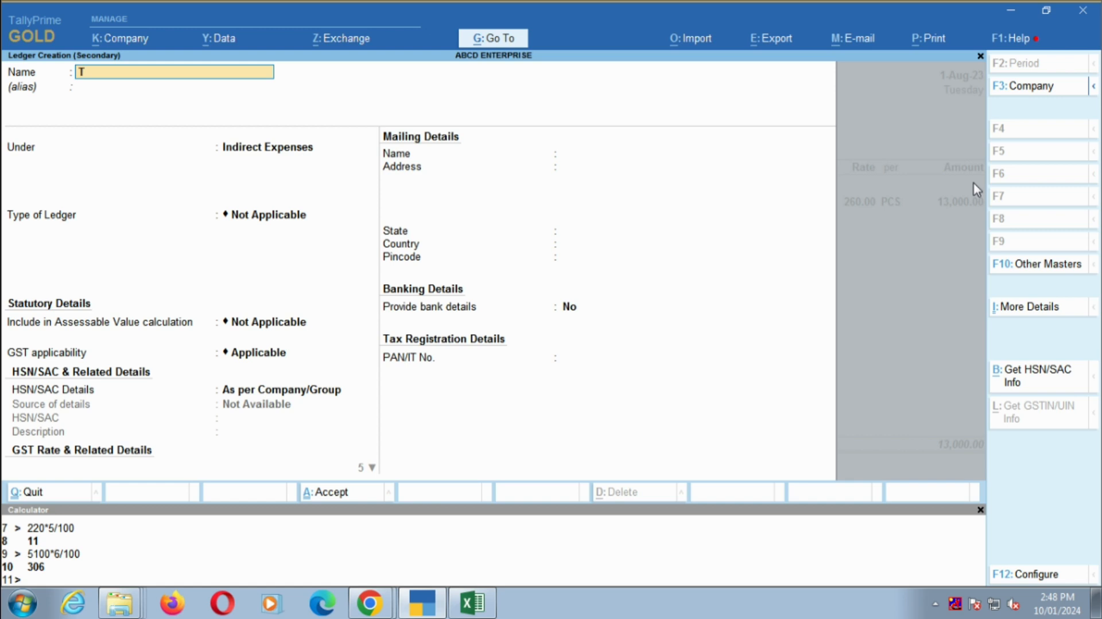
pyautogui.write('SHIRT')
pyautogui.press('Return')
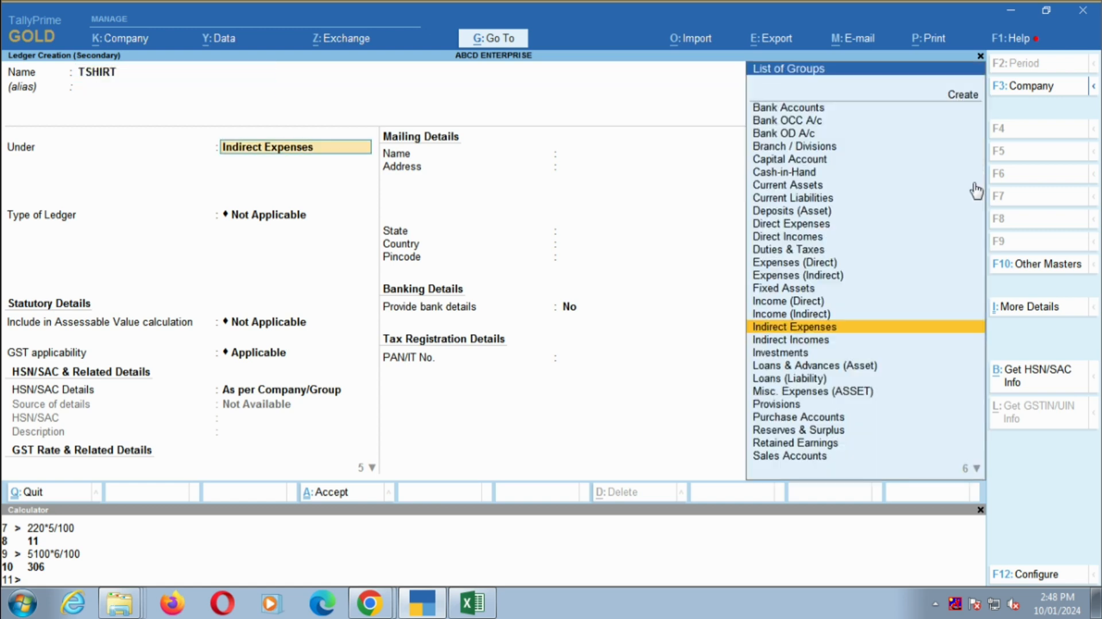
pyautogui.write('PURCH')
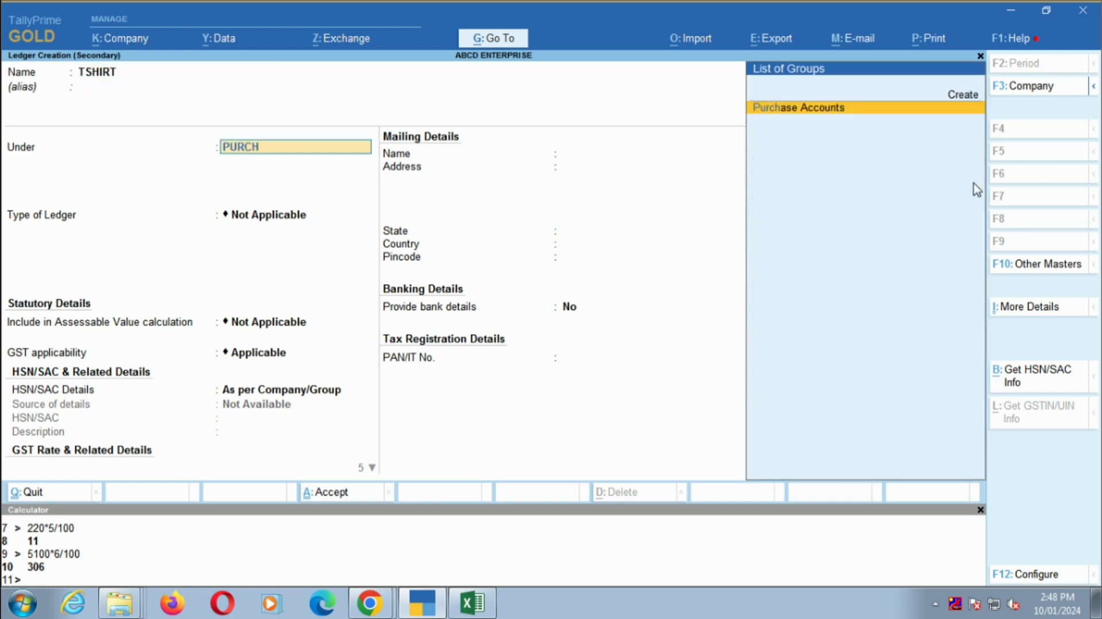
pyautogui.press('Return')
pyautogui.press('Return')
pyautogui.press('Return')
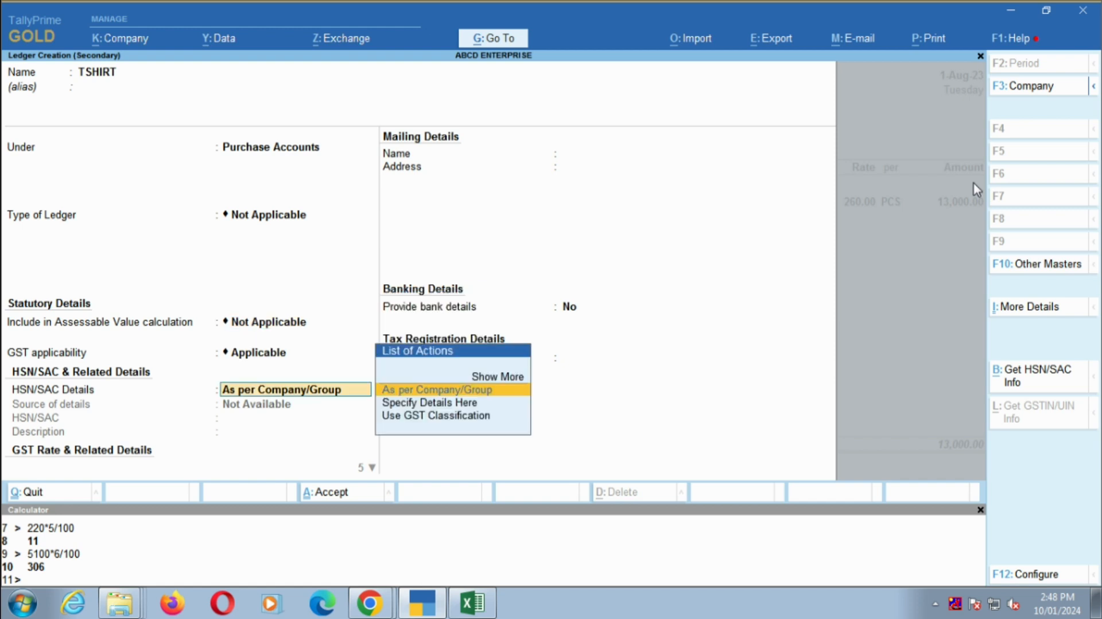
# - Set the TSHIRT ledger's HSN/SAC Details to Specify Details Here, leaving the HSN/SAC code and description blank
pyautogui.press('Down')
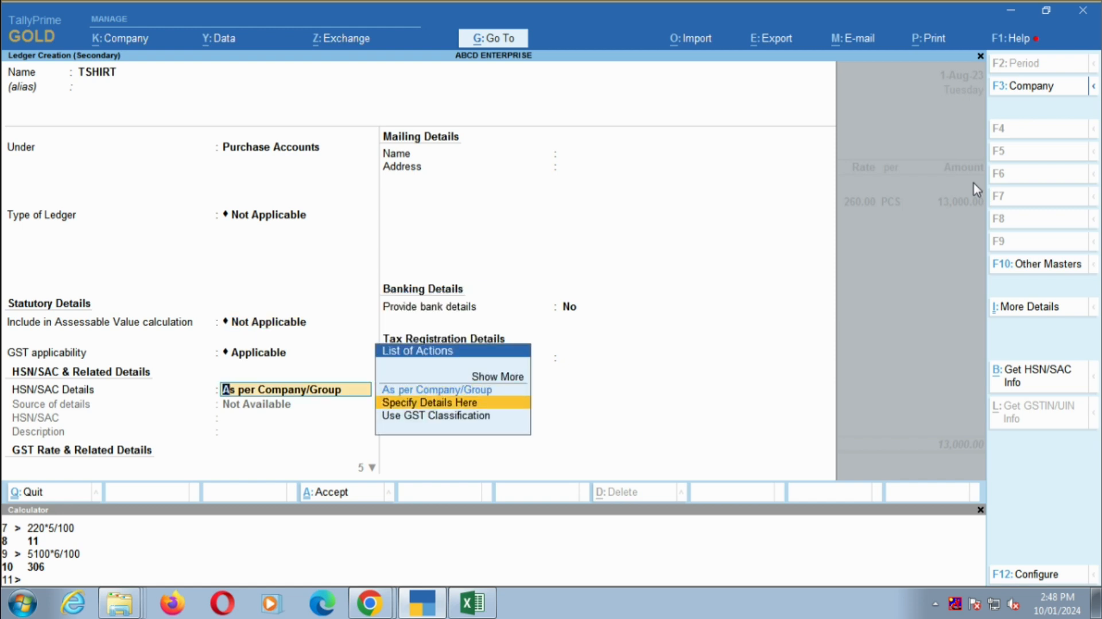
pyautogui.press('Return')
pyautogui.press('Return')
pyautogui.press('Return')
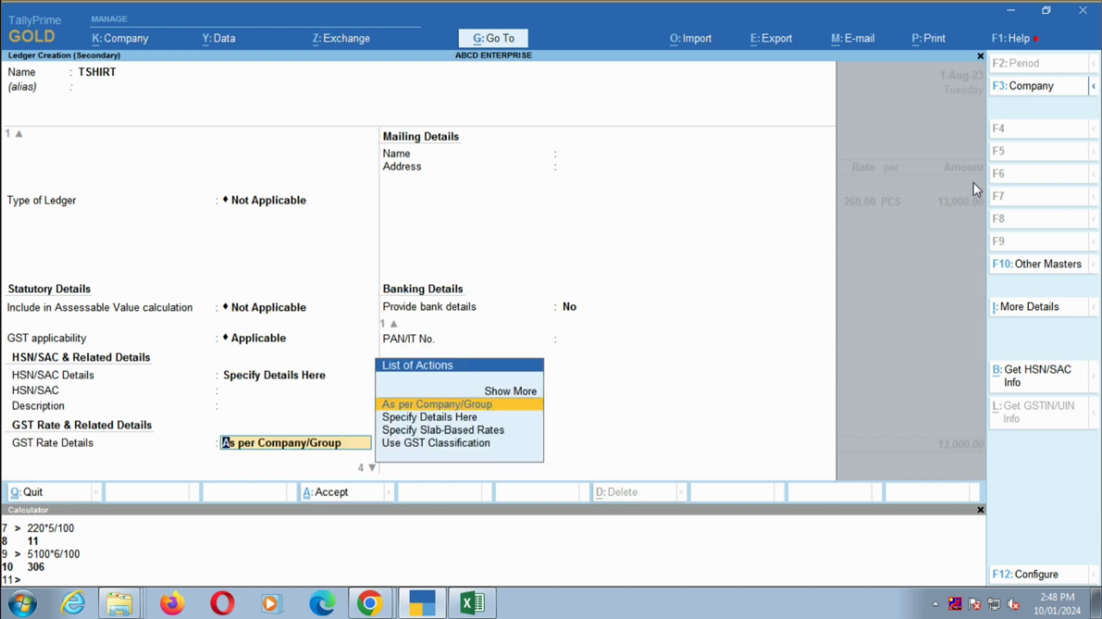
# - Specify the TSHIRT ledger's GST rate details as Taxable at 12 %, with Goods as the type of supply
pyautogui.press('Down')
pyautogui.press('Return')
pyautogui.press('Return')
pyautogui.press('Return')
pyautogui.press('BackSpace')
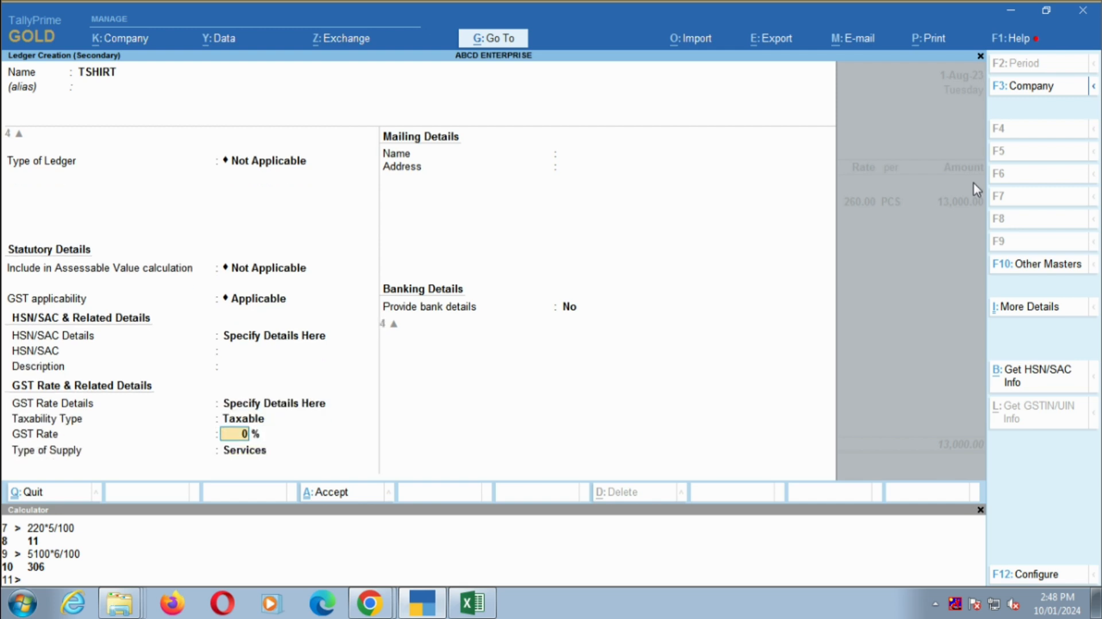
pyautogui.write('12')
pyautogui.press('Return')
pyautogui.press('Up')
pyautogui.press('Return')
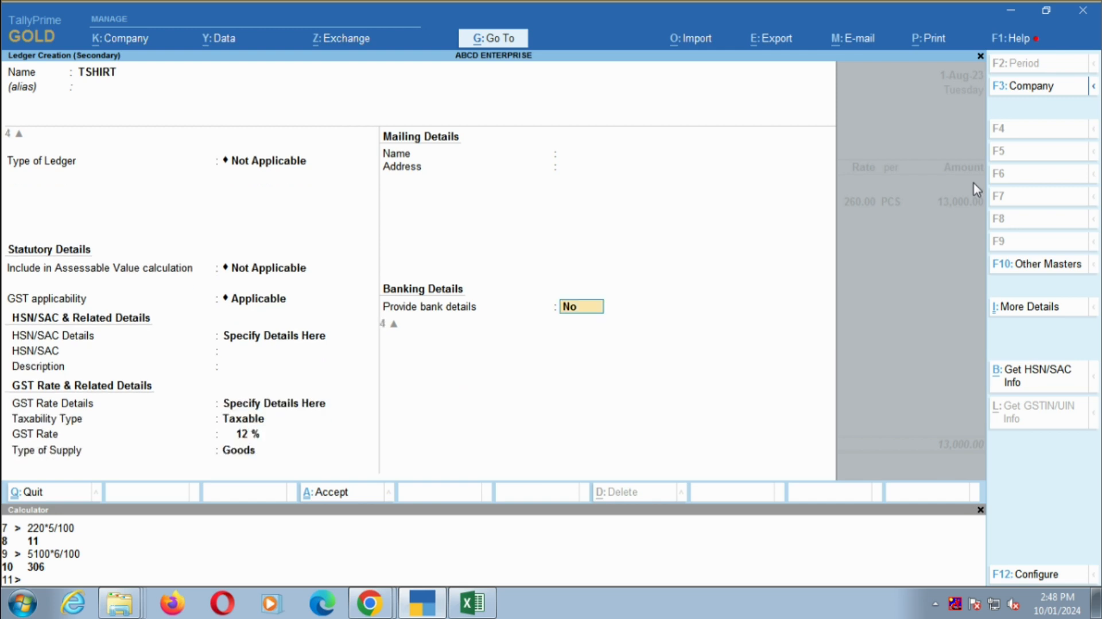
# - Save the TSHIRT ledger for use in the purchase voucher and open the T SHIRT item allocation
pyautogui.press('Return')
pyautogui.press('Return')
pyautogui.press('Return')
# - Set the T SHIRT purchase quantity to 200 PCS and accept its GST rate and HSN/SAC details as per Masters/Company
pyautogui.press('Return')
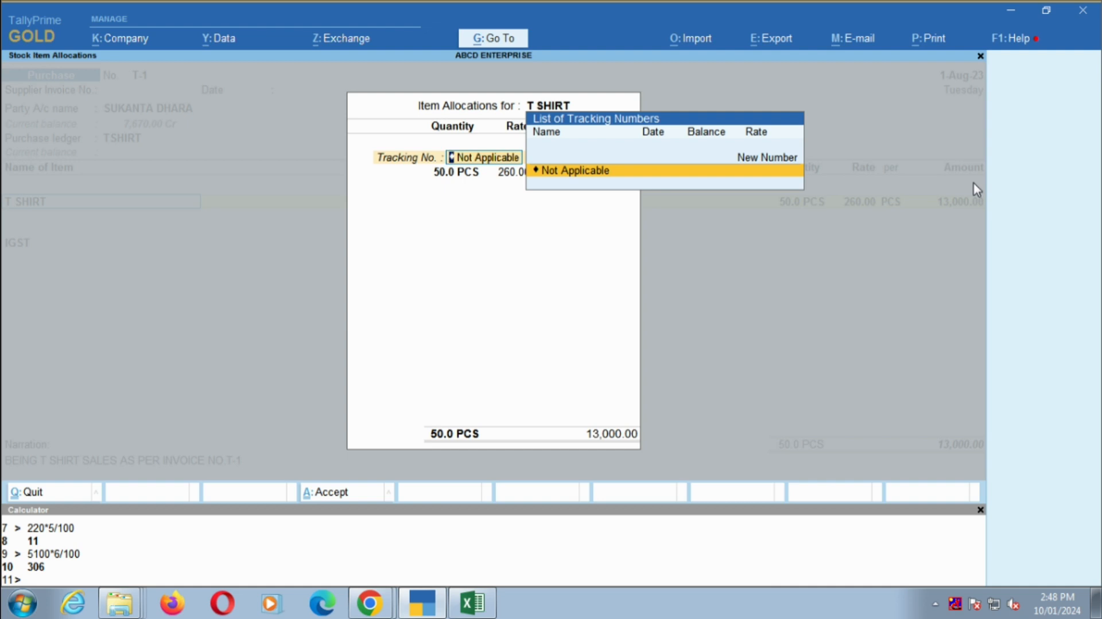
pyautogui.press('Return')
pyautogui.write('200')
pyautogui.press('Return')
pyautogui.press('Return')
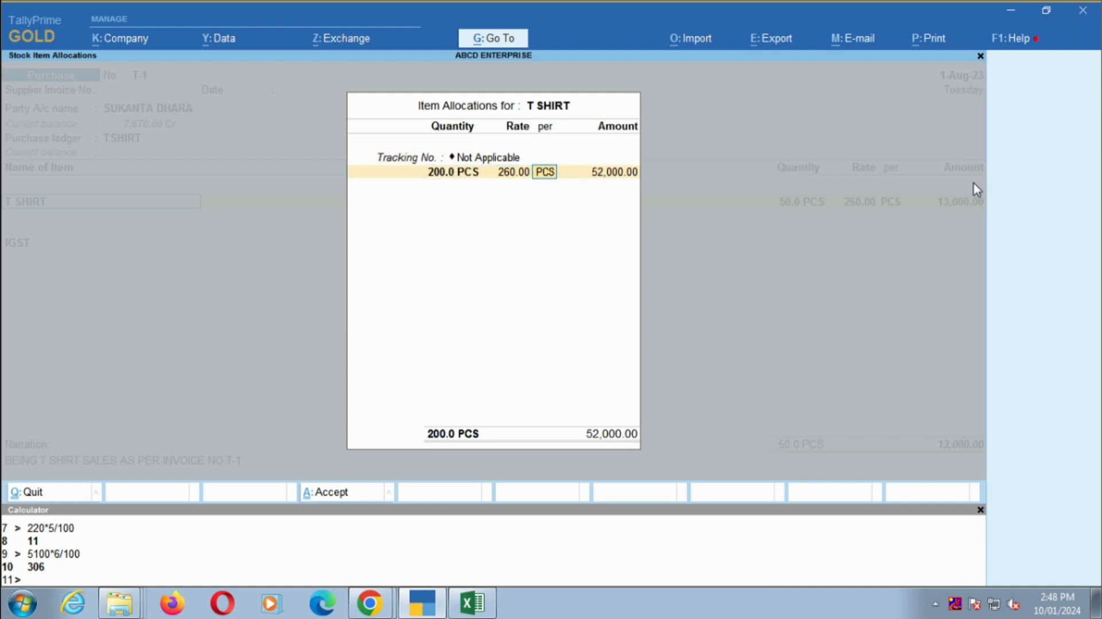
pyautogui.press('Return')
pyautogui.press('Return')
pyautogui.press('Return')
pyautogui.press('Return')
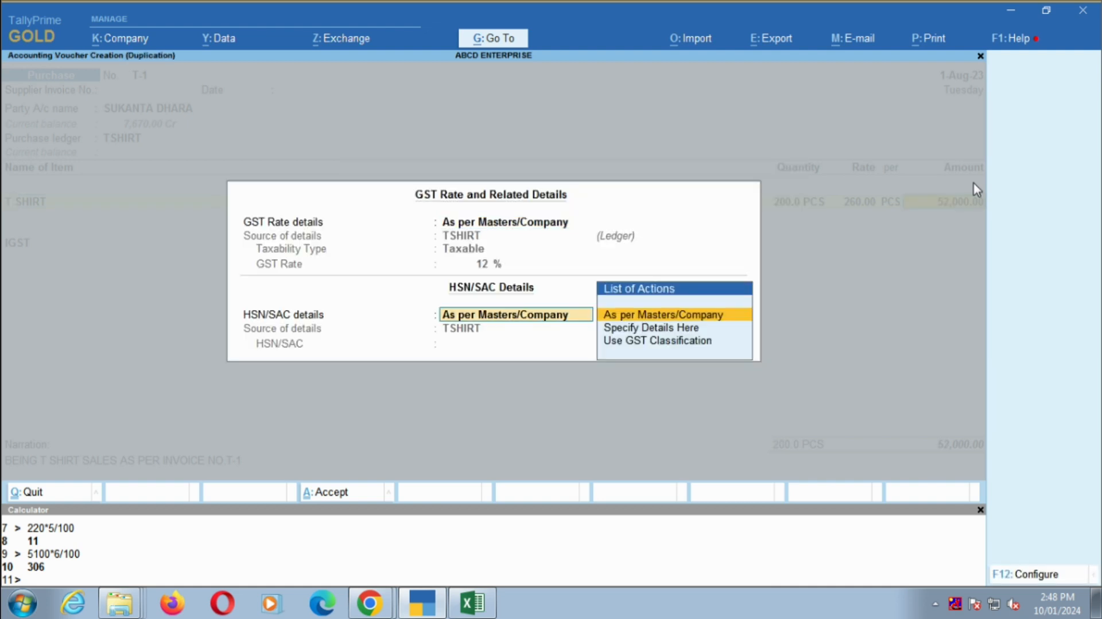
pyautogui.press('Return')
pyautogui.press('Return')
pyautogui.press('Return')
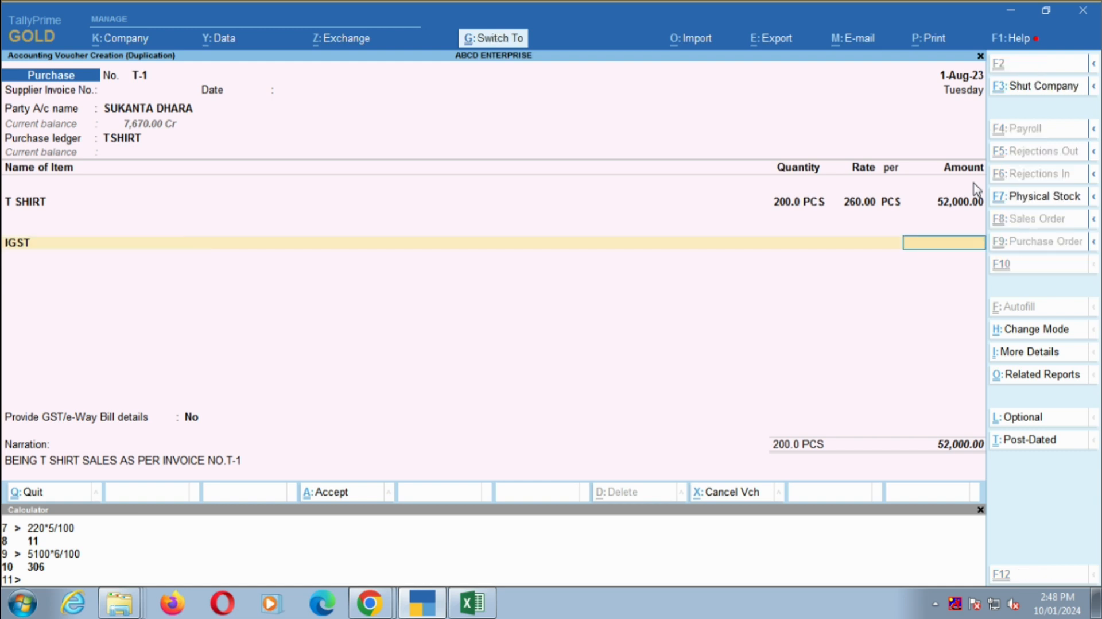
# - Open the supplier's ledger from the voucher's party field to check its state and tax registration details, and quit without saving
pyautogui.hotkey('ctrl', 'Home')
pyautogui.press('Return')
pyautogui.press('Return')
pyautogui.press('Return')
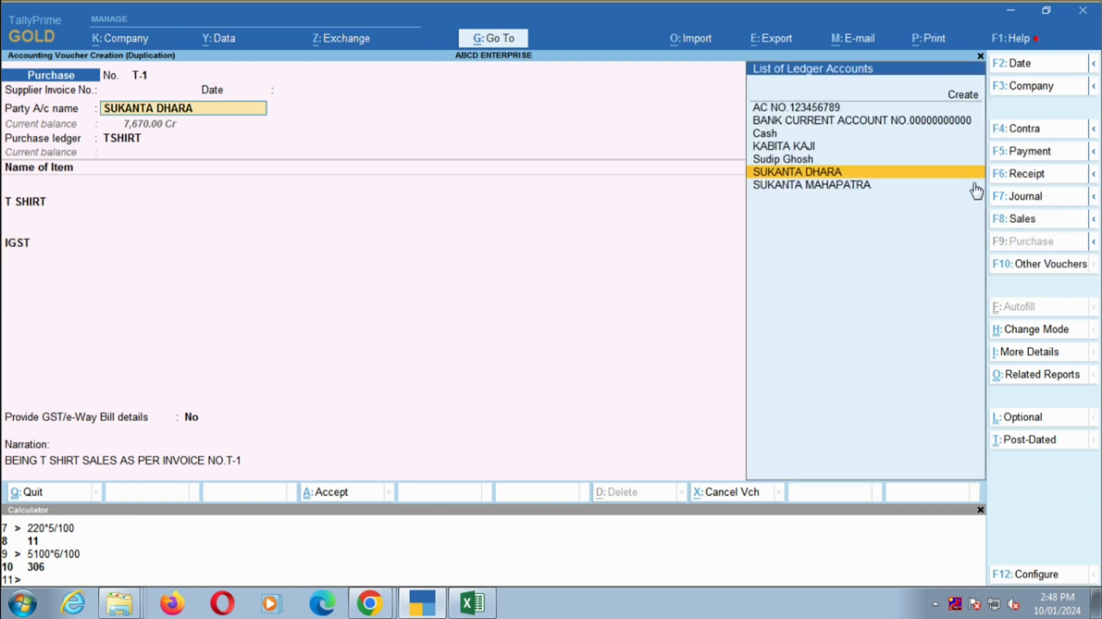
pyautogui.hotkey('ctrl', 'Return')
pyautogui.press('BackSpace')
pyautogui.press('Escape')
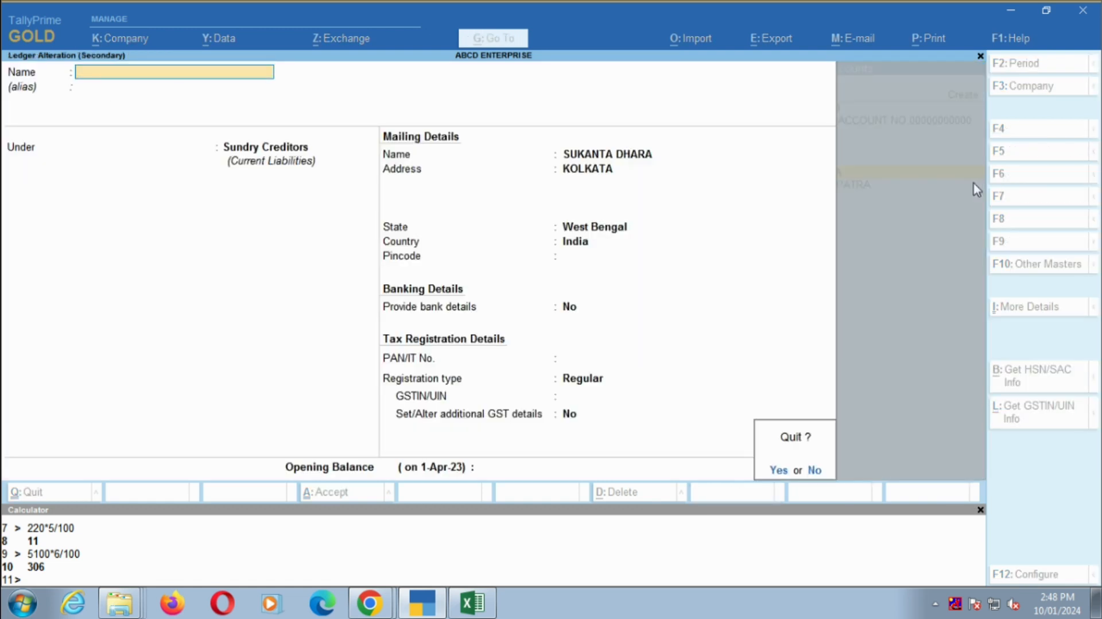
pyautogui.press('y')
# - Accept the party details and T SHIRT allocation again, and replace the IGST line with the CGST ledger
pyautogui.press('Return')
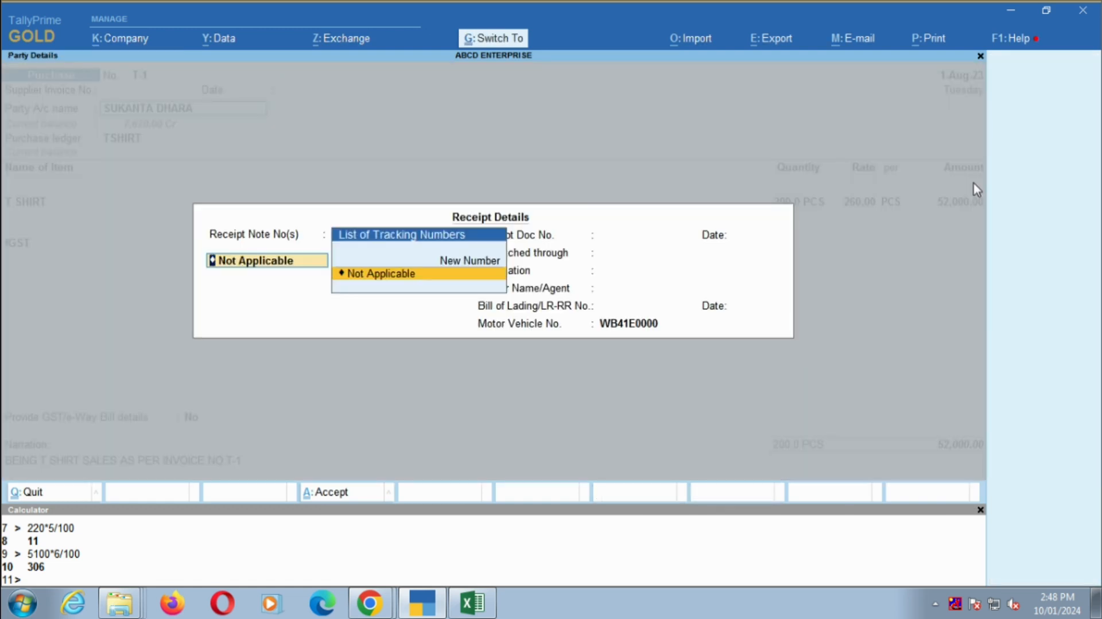
pyautogui.hotkey('ctrl', 'a')
pyautogui.hotkey('ctrl', 'a')
pyautogui.press('Return')
pyautogui.press('Return')
pyautogui.press('Return')
pyautogui.press('Return')
pyautogui.press('Return')
pyautogui.press('Return')
pyautogui.press('Return')
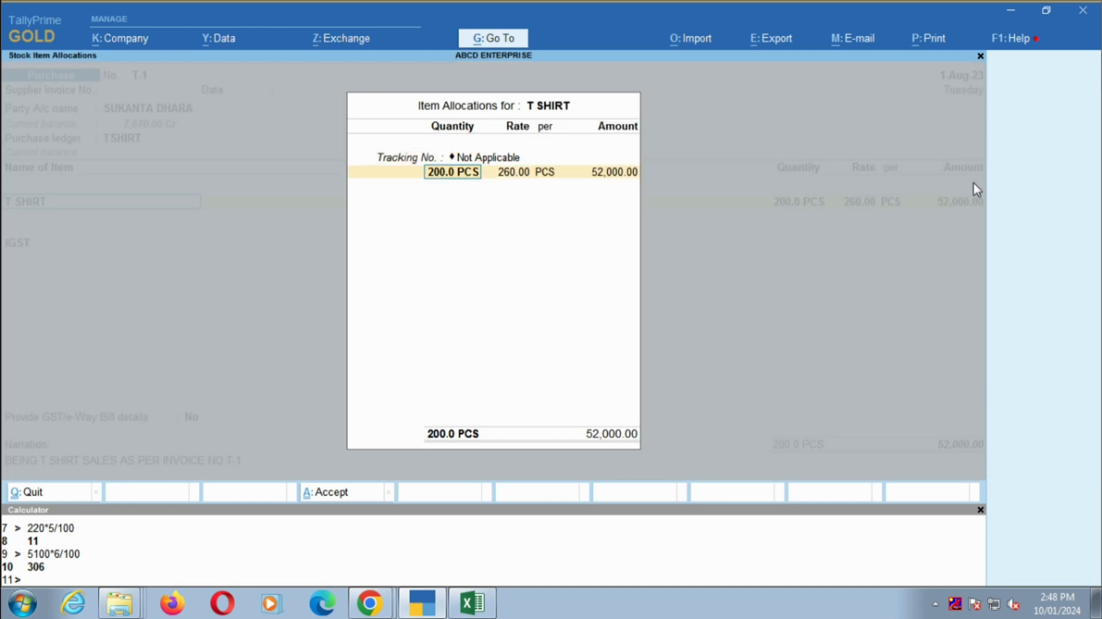
pyautogui.press('Return')
pyautogui.press('Return')
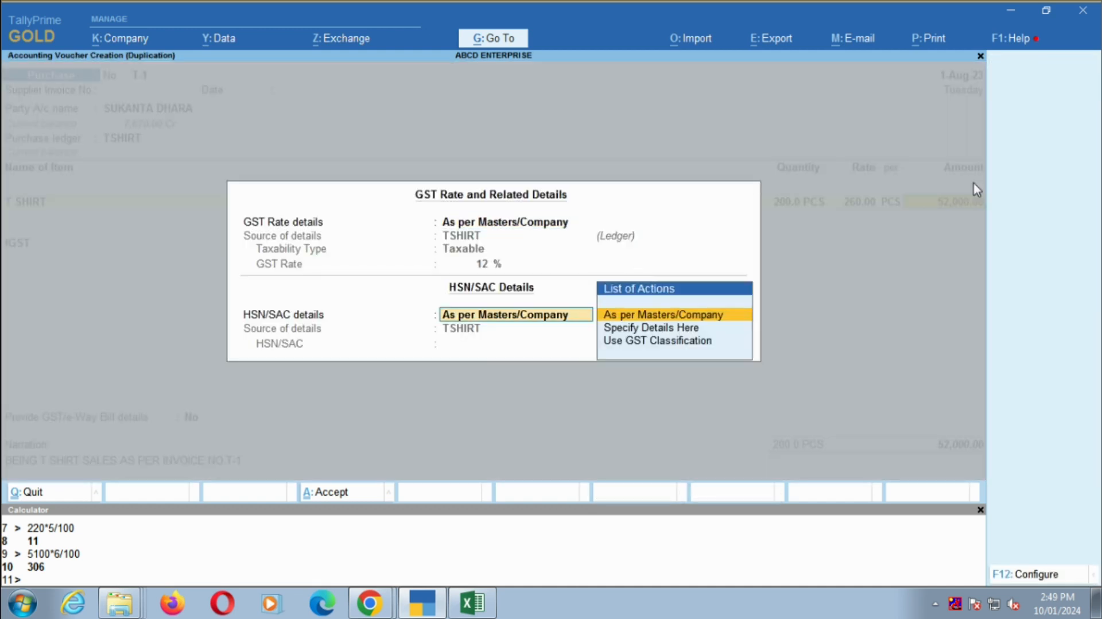
pyautogui.press('Return')
pyautogui.write('cgst')
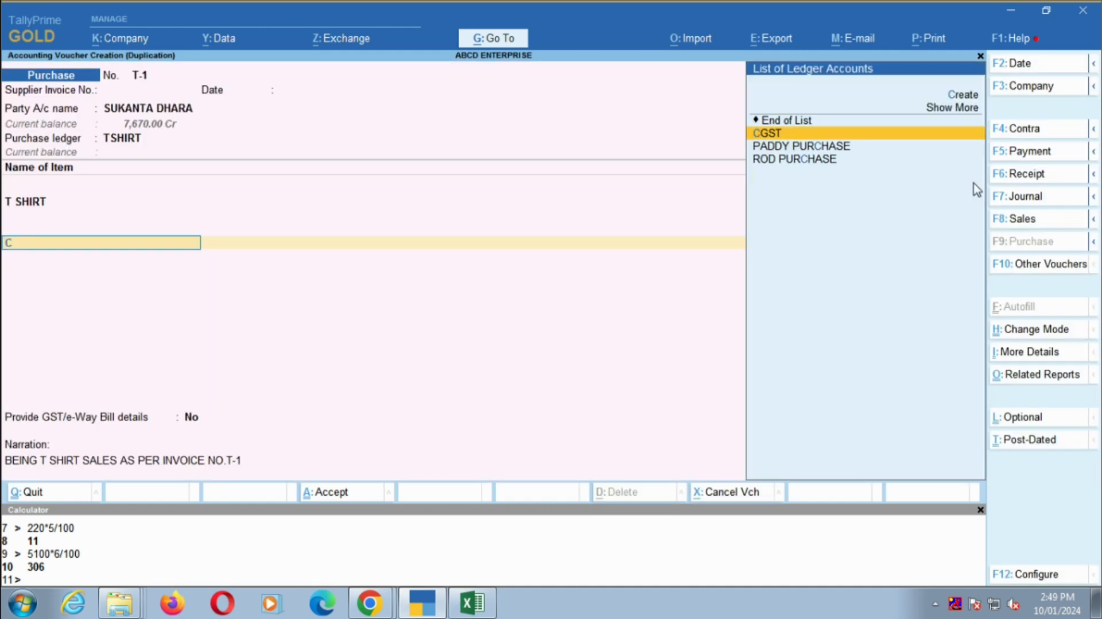
pyautogui.press('Return')
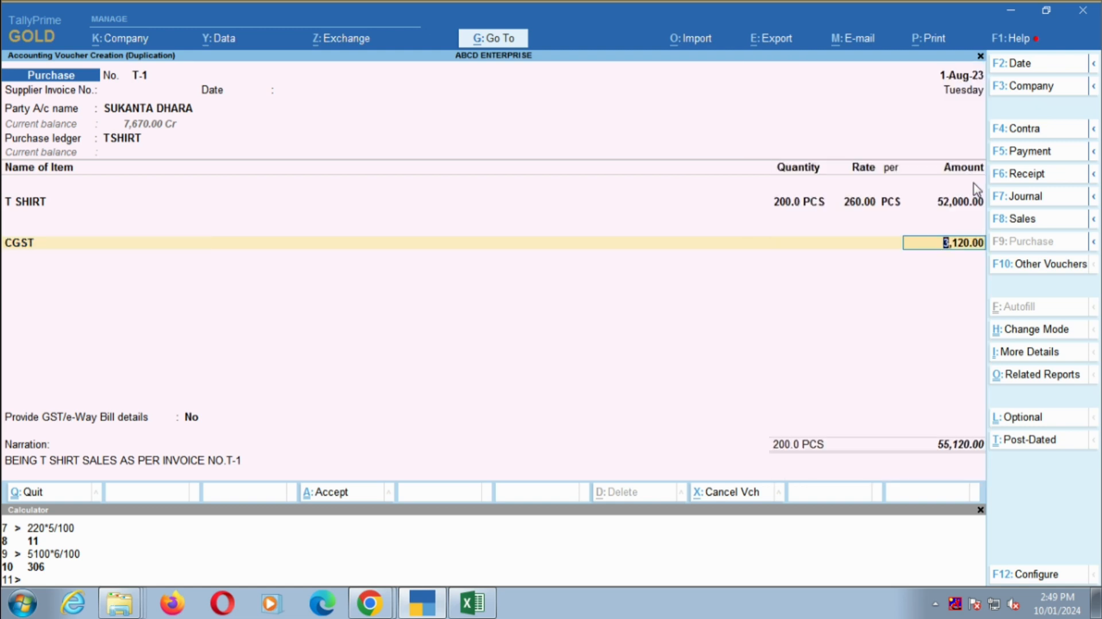
# - Calculate 52000*6/100 in the calculator to check the CGST amount, and return to the voucher
pyautogui.hotkey('ctrl', 'n')
pyautogui.write('52000')
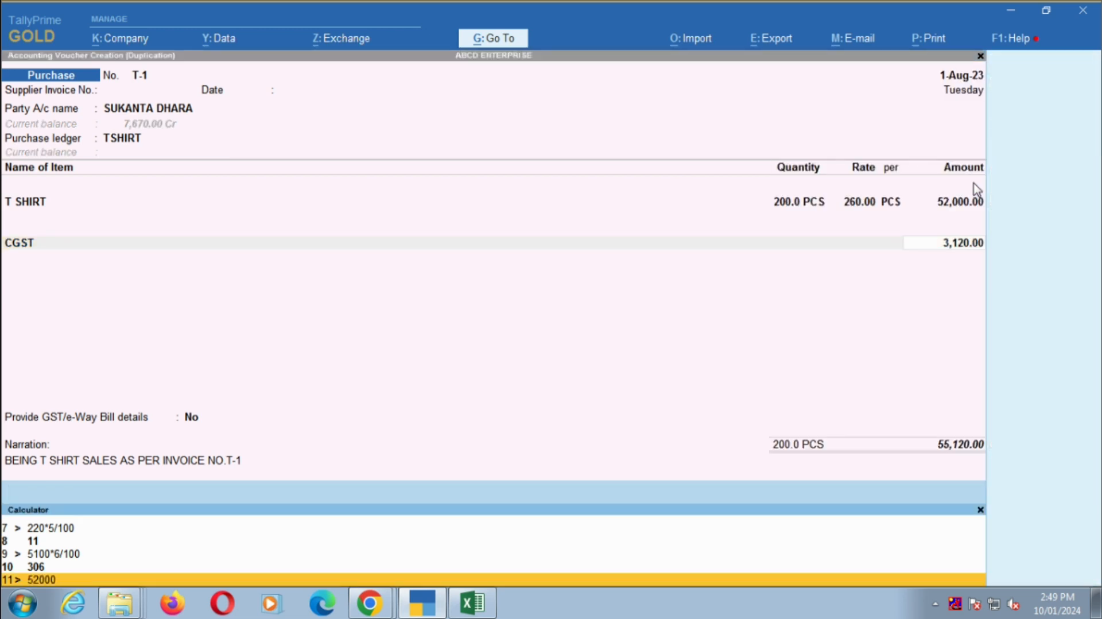
pyautogui.write('*6/100')
pyautogui.press('Return')
pyautogui.hotkey('ctrl', 'n')
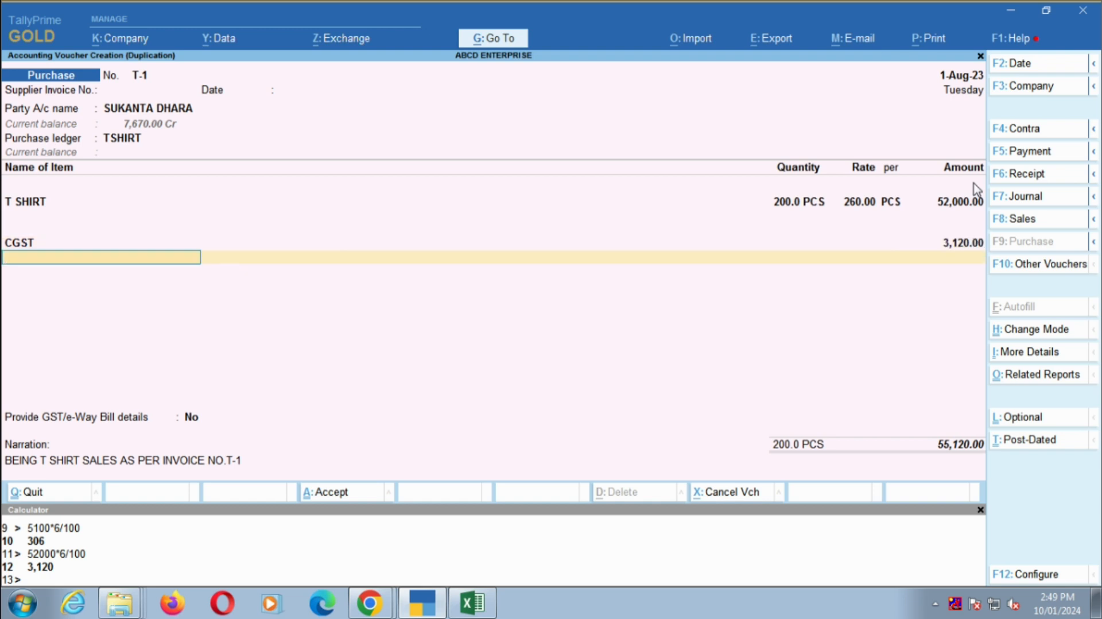
# - Add the SGST ledger below CGST with its calculated amount and finish the list of tax ledgers
pyautogui.write('sg')
pyautogui.press('Return')
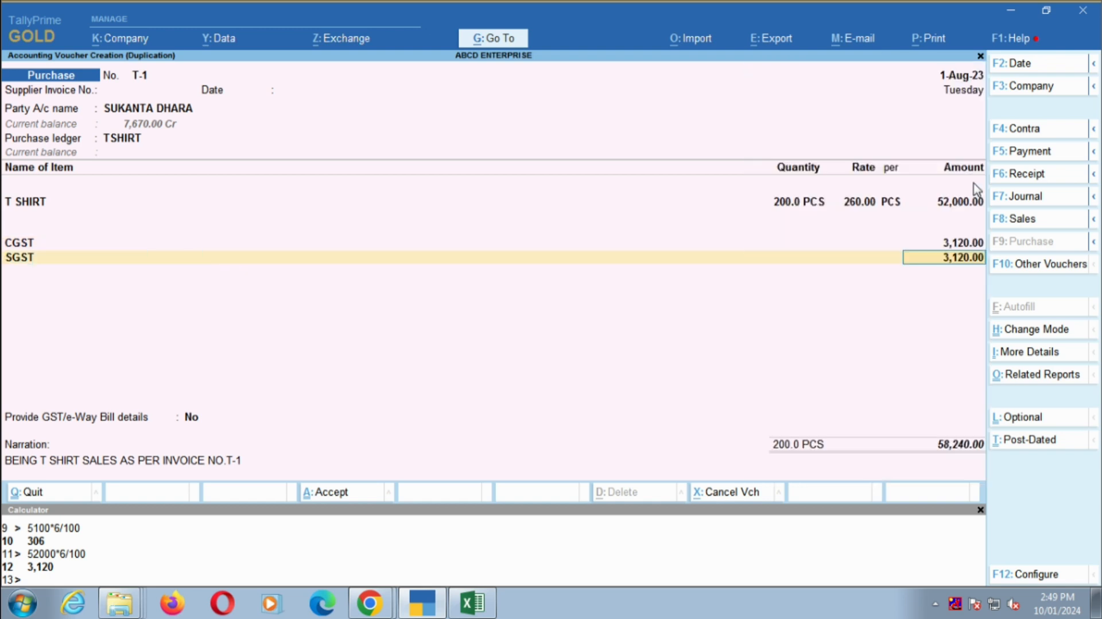
pyautogui.press('Return')
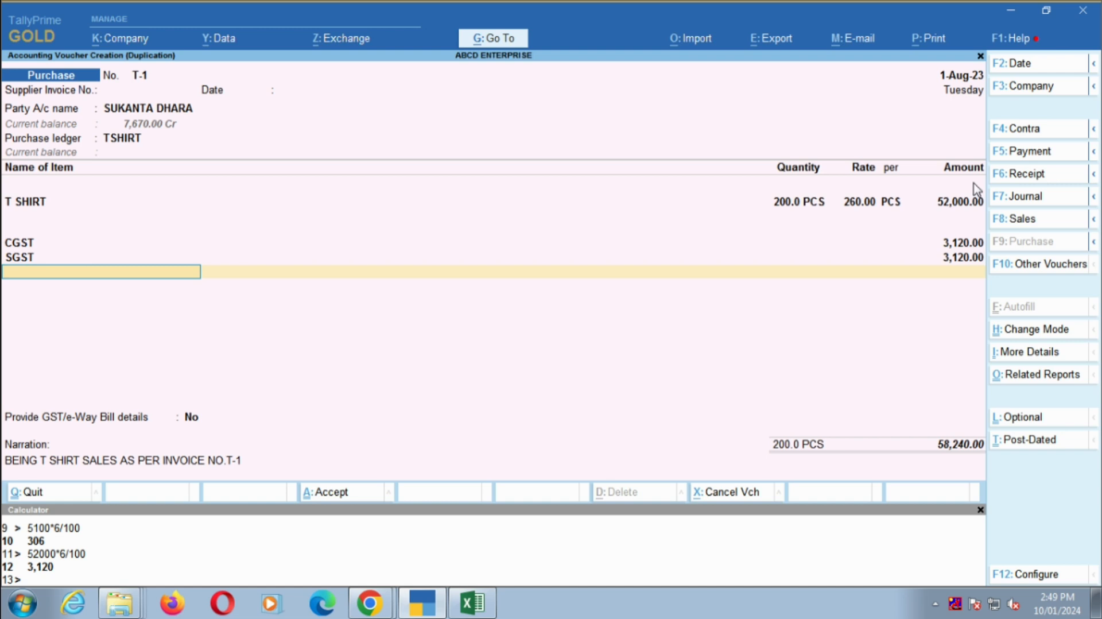
pyautogui.press('Return')
pyautogui.press('Return')
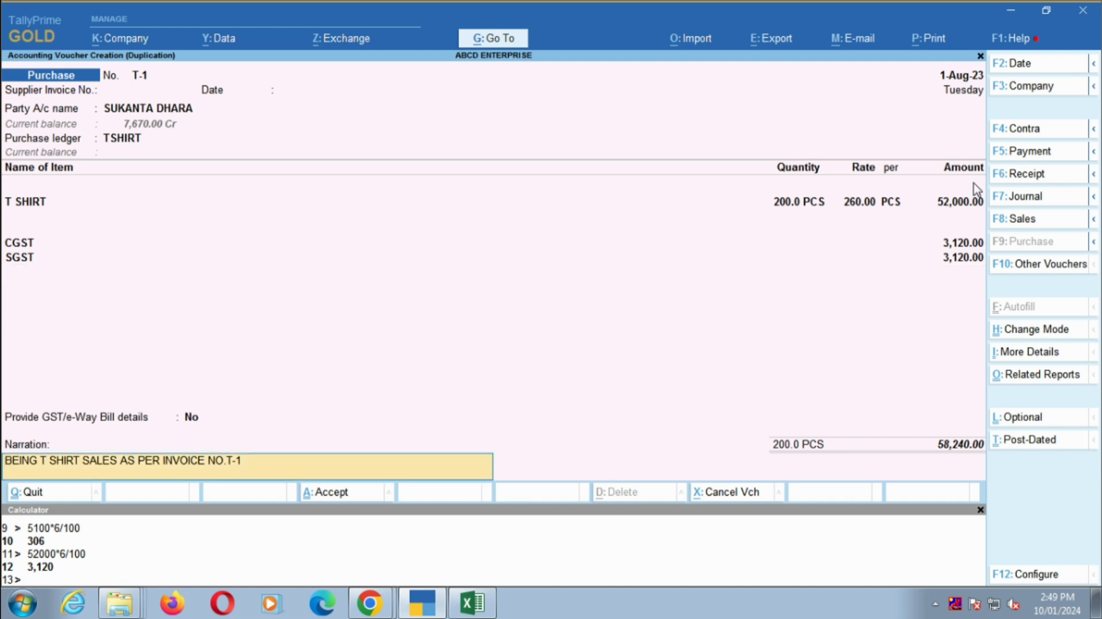
# - Change the purchase voucher's narration to "BEING T SHIRT PURCHASE AS PER INVOICE NO.1"
pyautogui.press('BackSpace')
pyautogui.press('BackSpace')
pyautogui.write('1')
pyautogui.press('Delete')
pyautogui.press('Delete')
pyautogui.press('Delete')
pyautogui.press('Delete')
pyautogui.press('Delete')
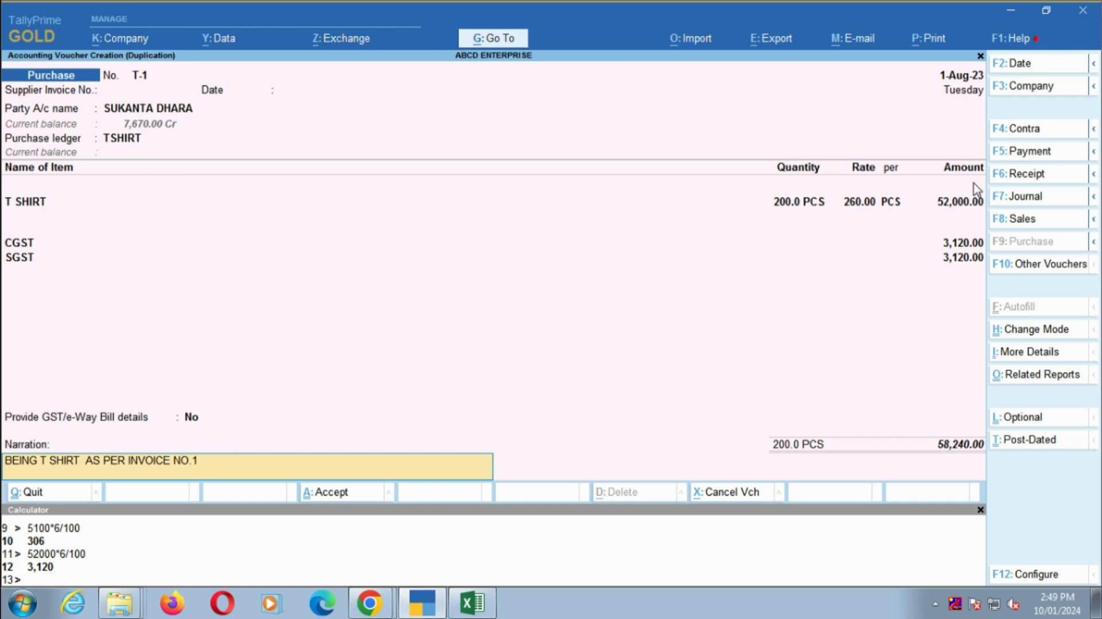
pyautogui.write('PURCHASE')
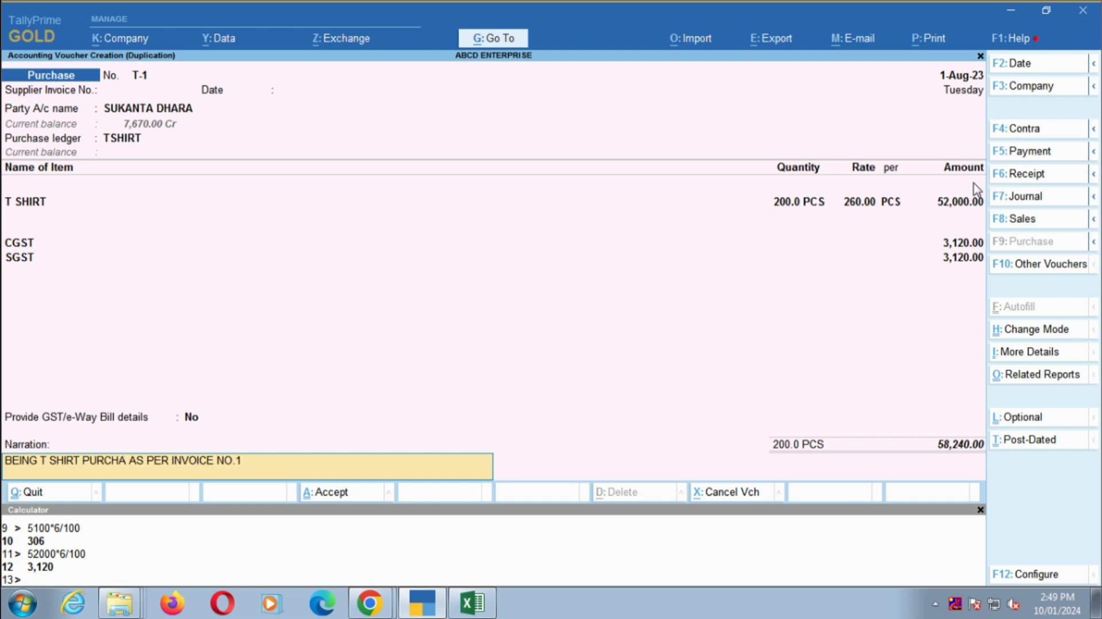
# - Set the purchase voucher number to 1, save the voucher and return to the SHIRT ledger vouchers
pyautogui.hotkey('ctrl', 'Home')
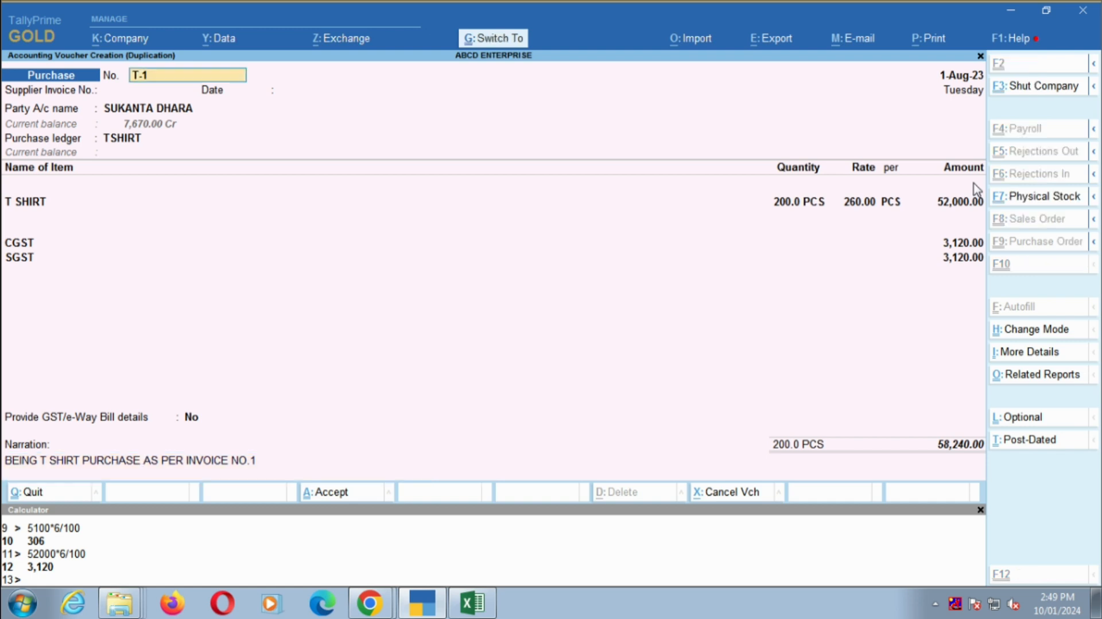
pyautogui.write('1')
pyautogui.press('Escape')
pyautogui.press('Return')
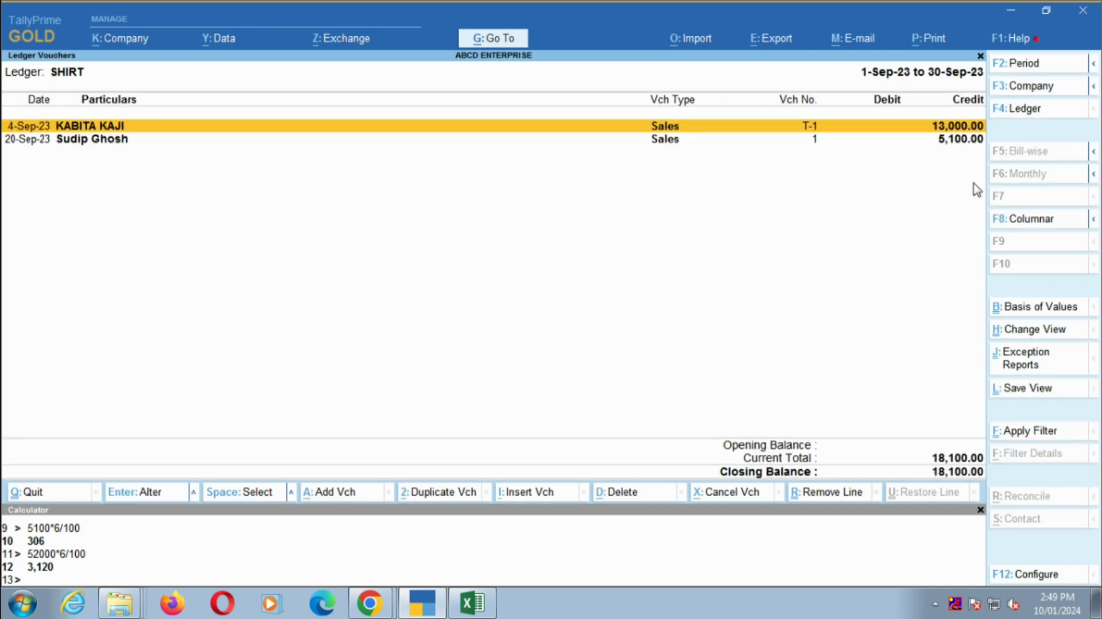
# - Open the 20-Sep-23 T SHIRT sales voucher and set its voucher number to T-2
pyautogui.press('Down')
pyautogui.press('Return')
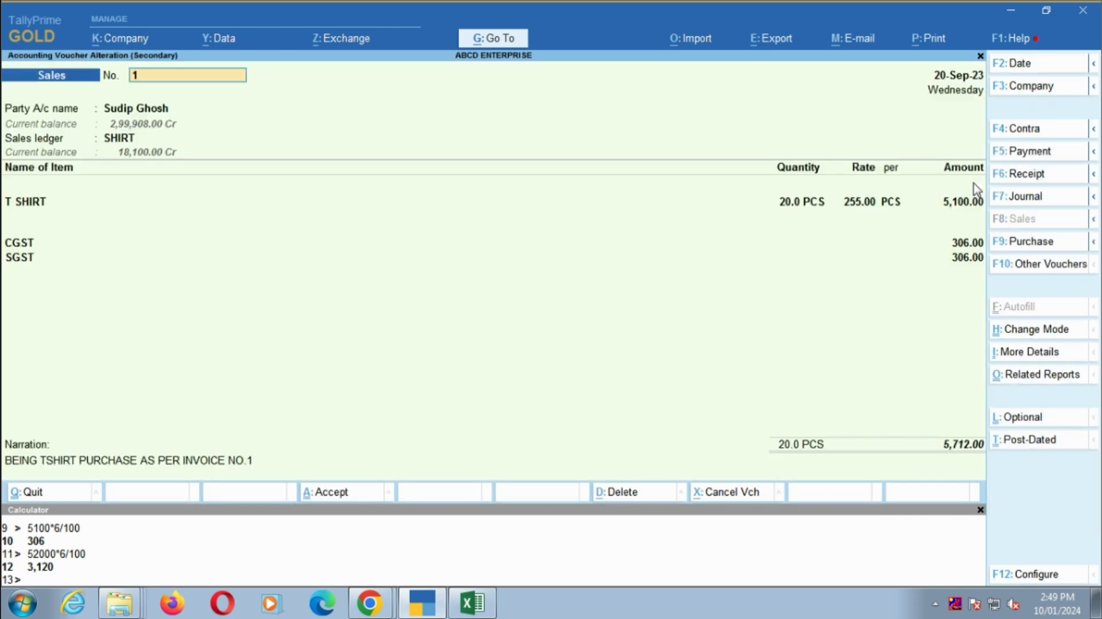
pyautogui.write('2')
pyautogui.press('ctrl')
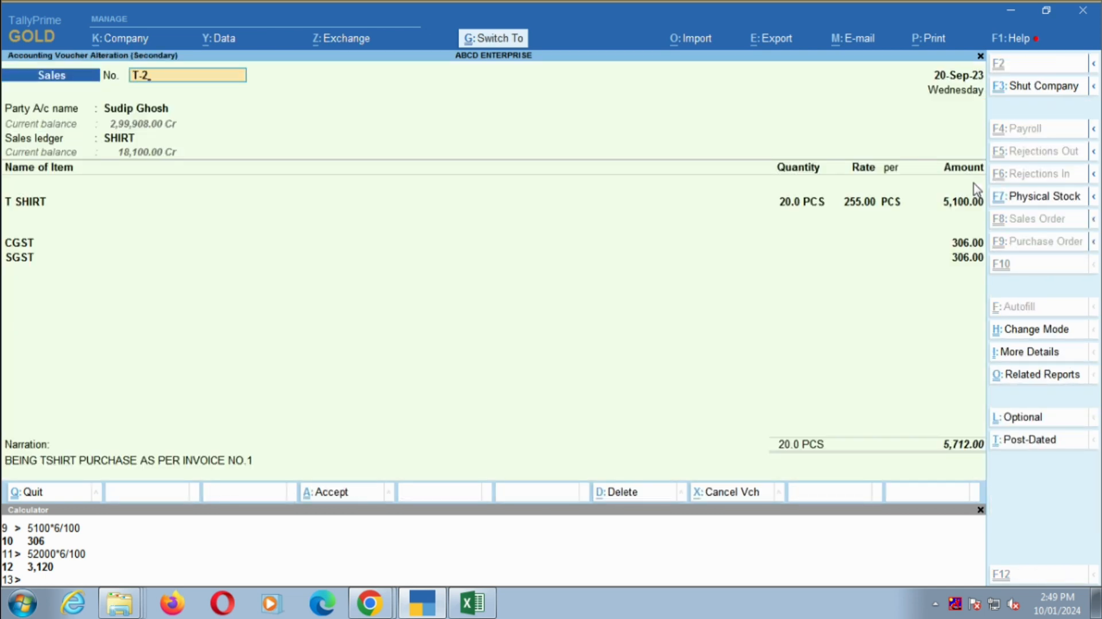
pyautogui.hotkey('ctrl', 'a')
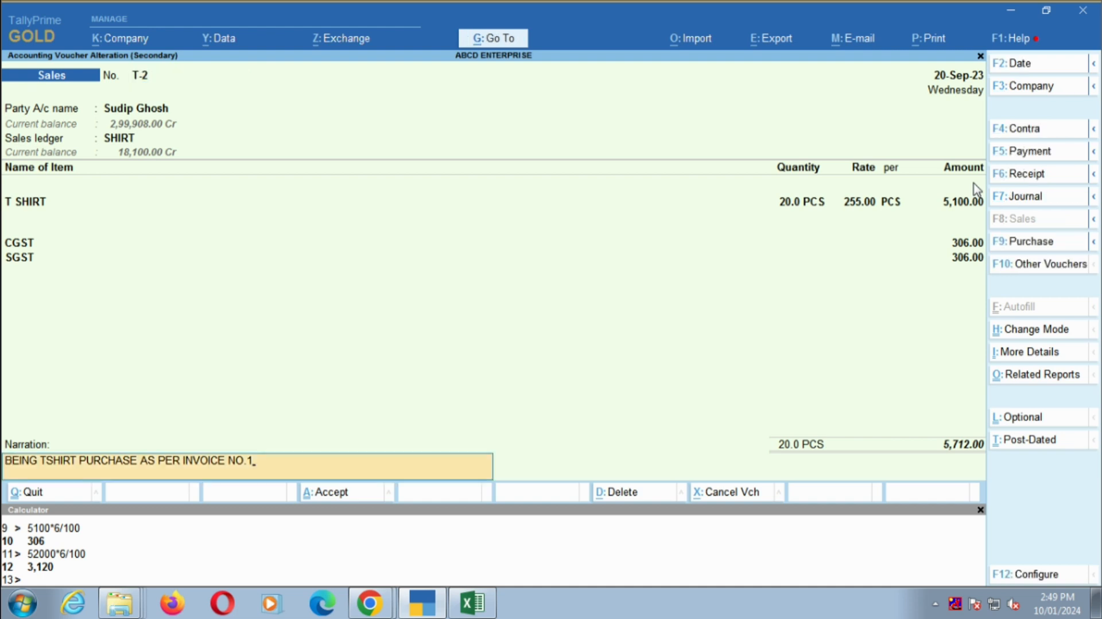
# - Change the sales voucher's narration to "BEING TSHIRT SALES AS PER INVOICE NO.T-2" and save the voucher
pyautogui.press('BackSpace')
pyautogui.write('T-2')
pyautogui.press('BackSpace')
pyautogui.press('BackSpace')
pyautogui.press('BackSpace')
pyautogui.press('BackSpace')
pyautogui.press('BackSpace')
pyautogui.press('BackSpace')
pyautogui.press('BackSpace')
pyautogui.press('BackSpace')
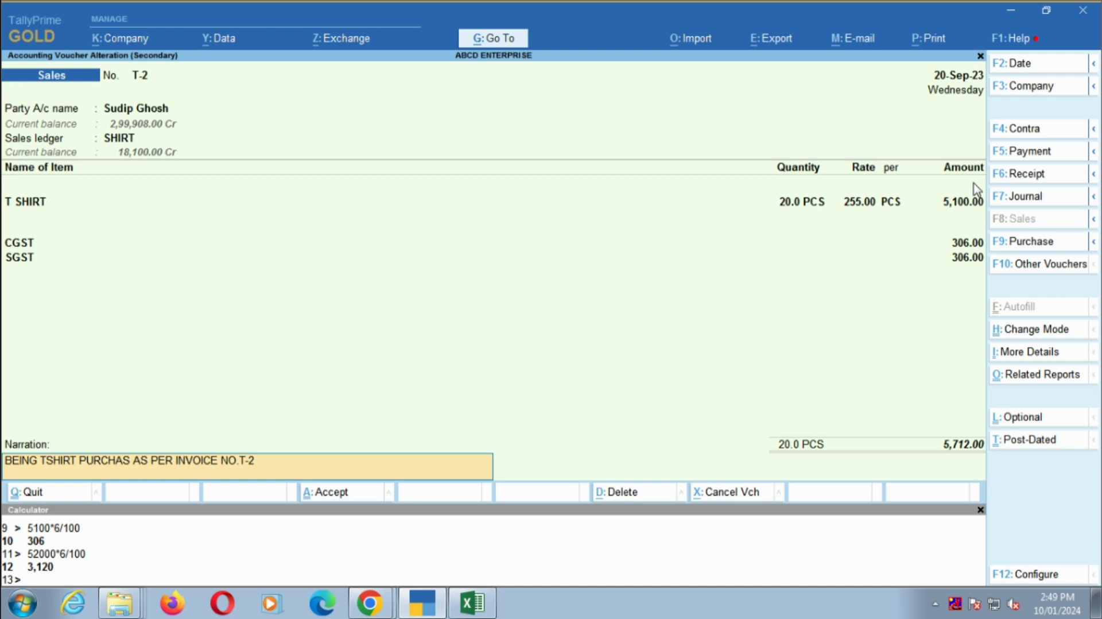
pyautogui.write('SALES')
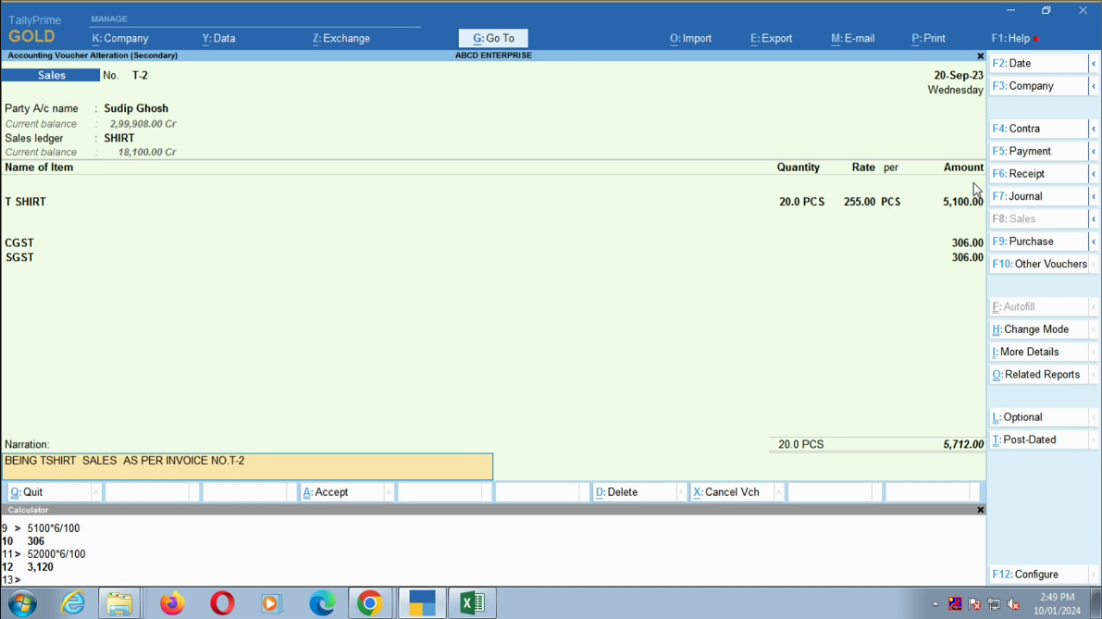
pyautogui.hotkey('ctrl', 'a')
# - Leave the SHIRT ledger reports and open the Stock Summary to check the T SHIRT closing stock
pyautogui.press('Escape')
pyautogui.press('Escape')
pyautogui.press('Escape')
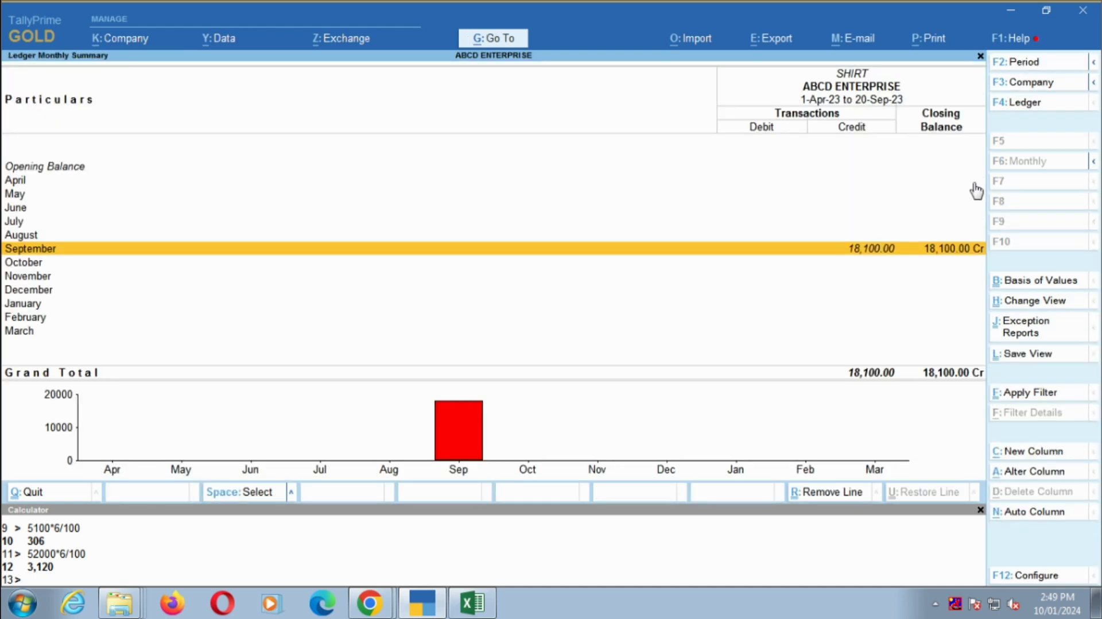
pyautogui.press('Down')
pyautogui.press('Down')
pyautogui.press('Down')
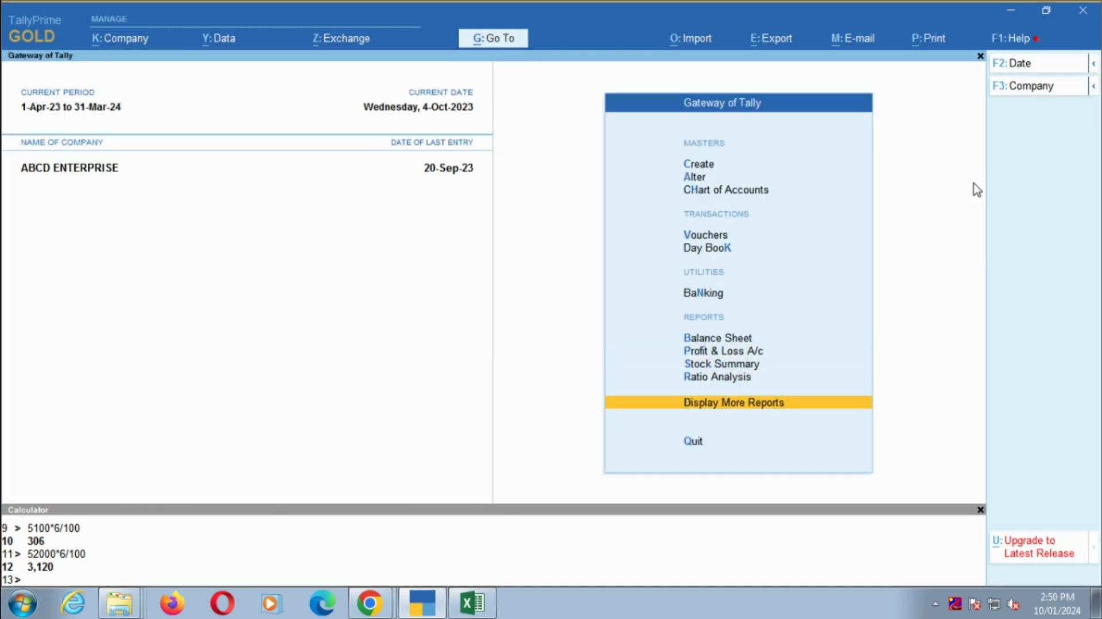
pyautogui.press('Up')
pyautogui.press('Up')
pyautogui.press('Return')
pyautogui.press('Down')
pyautogui.press('Down')
pyautogui.press('Down')
pyautogui.press('Down')
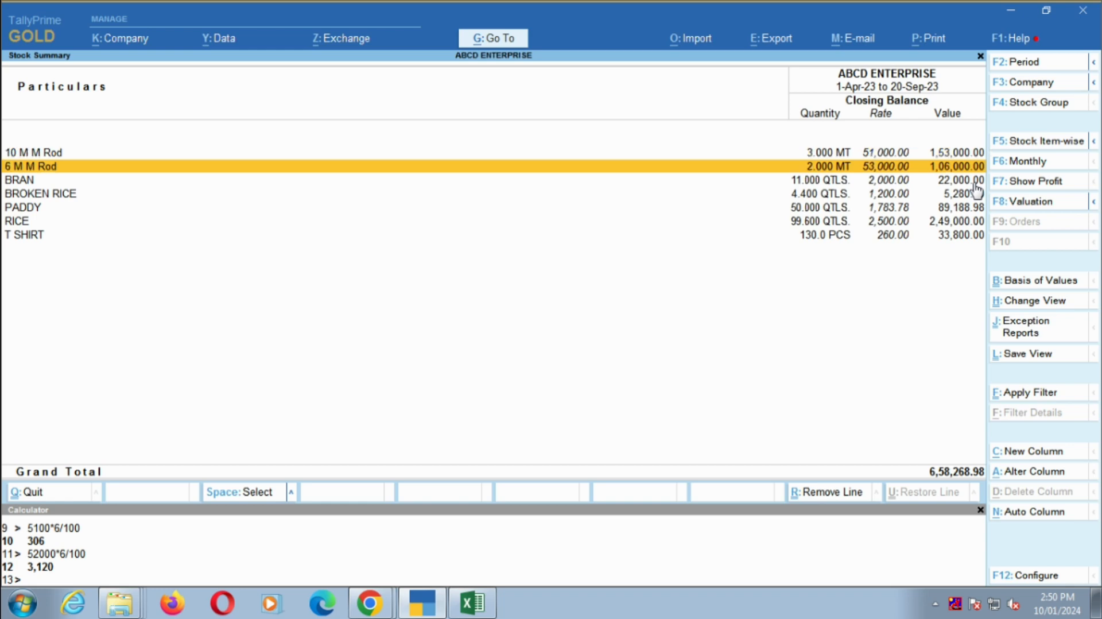
pyautogui.press('Down')
pyautogui.press('Down')
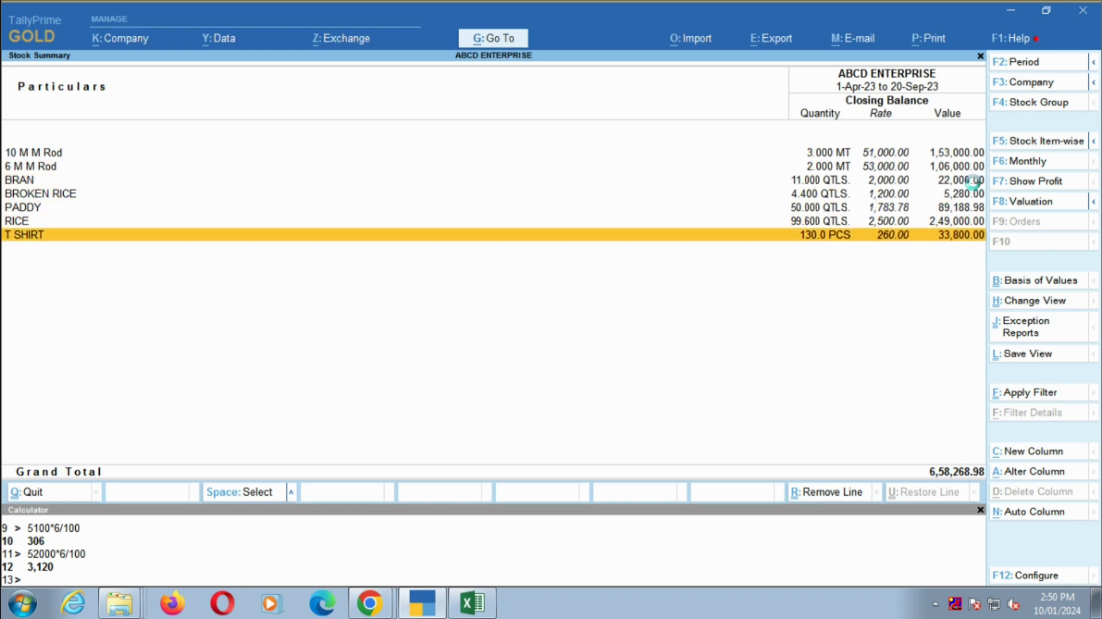
# - Open T SHIRT's stock item vouchers, clear the period dates to cover all entries, and review the purchase and sales lines
pyautogui.press('Return')
pyautogui.press('Return')
pyautogui.press('F2')
pyautogui.press('space')
pyautogui.press('Return')
pyautogui.press('space')
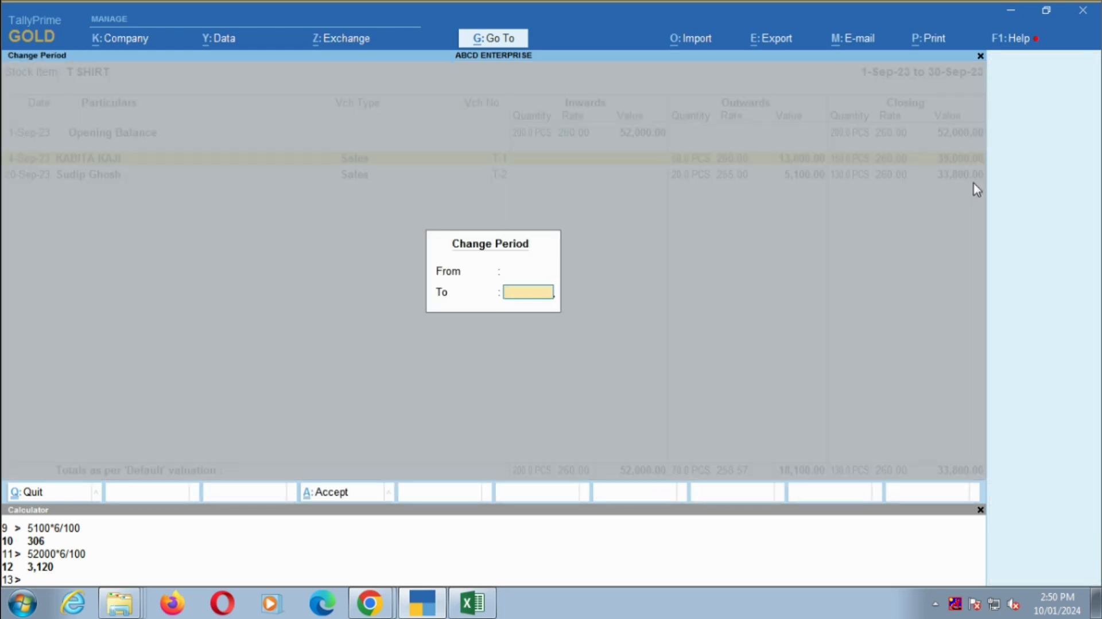
pyautogui.press('Return')
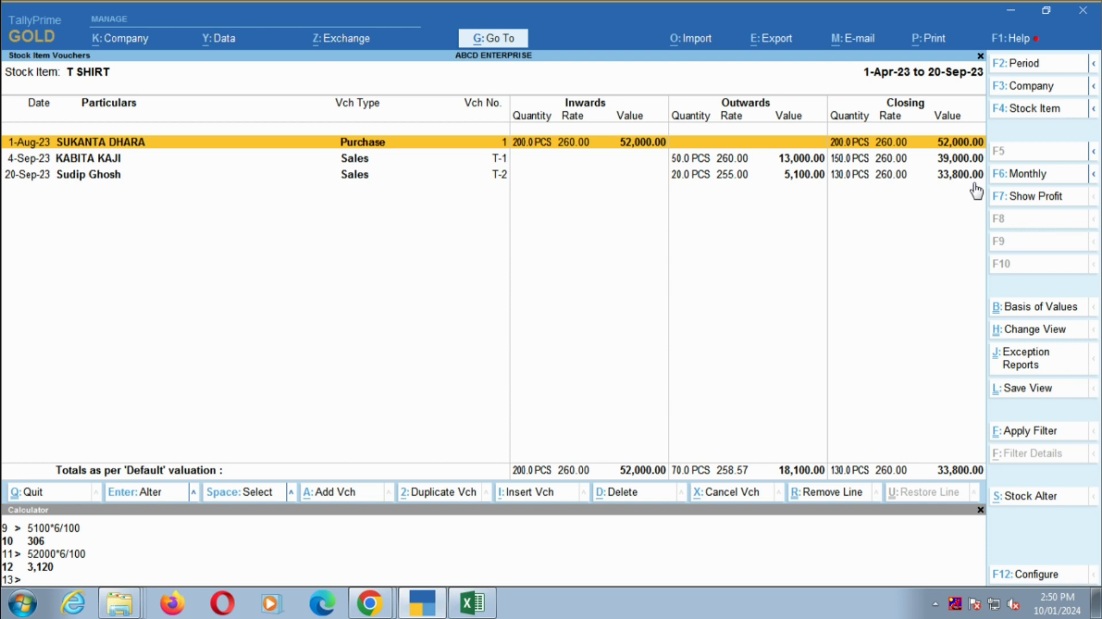
pyautogui.press('Down')
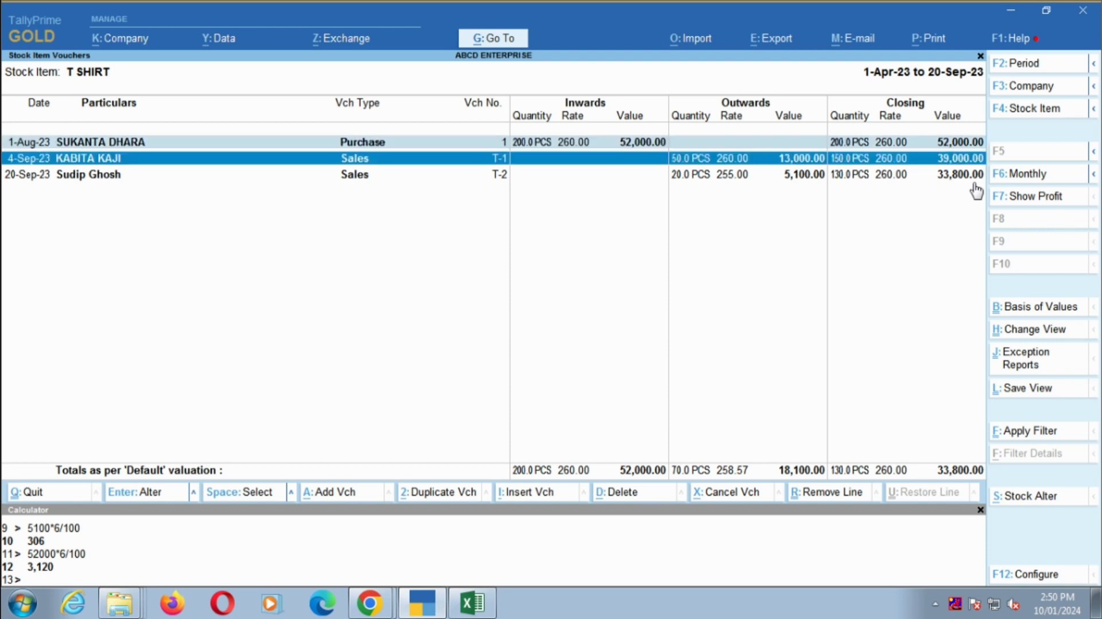
pyautogui.press('Down')
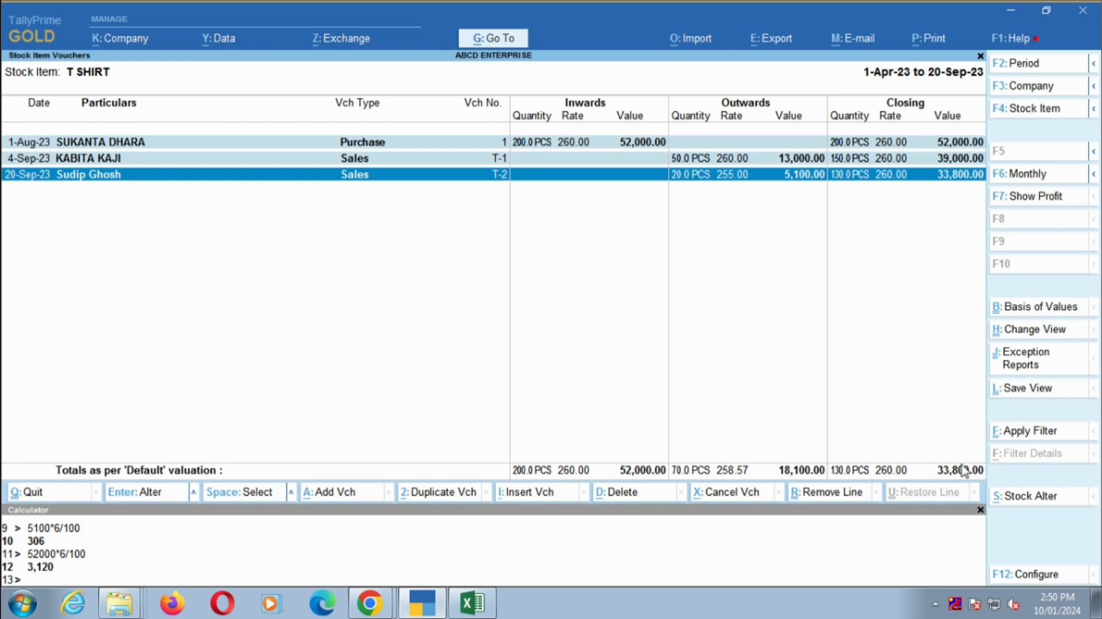
# - Review T SHIRT's monthly stock summary for August and September, and return to the Gateway of Tally
pyautogui.press('Escape')
pyautogui.press('F6')
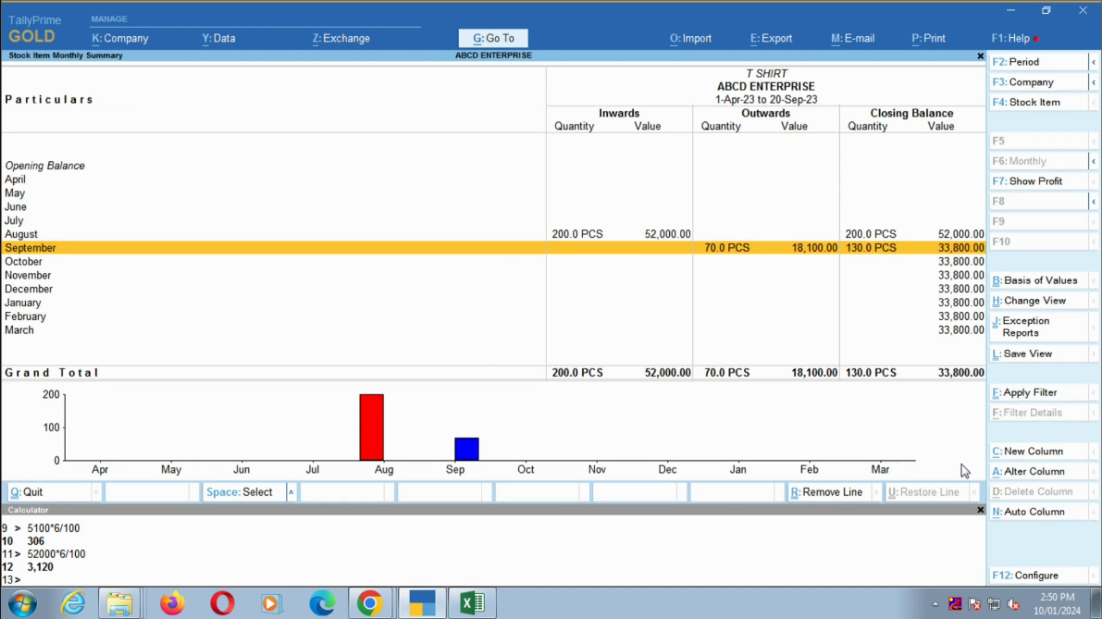
pyautogui.click(591, 238)
pyautogui.press('Down')
pyautogui.press('Escape')
pyautogui.press('Escape')
pyautogui.hotkey('alt', 'Tab')
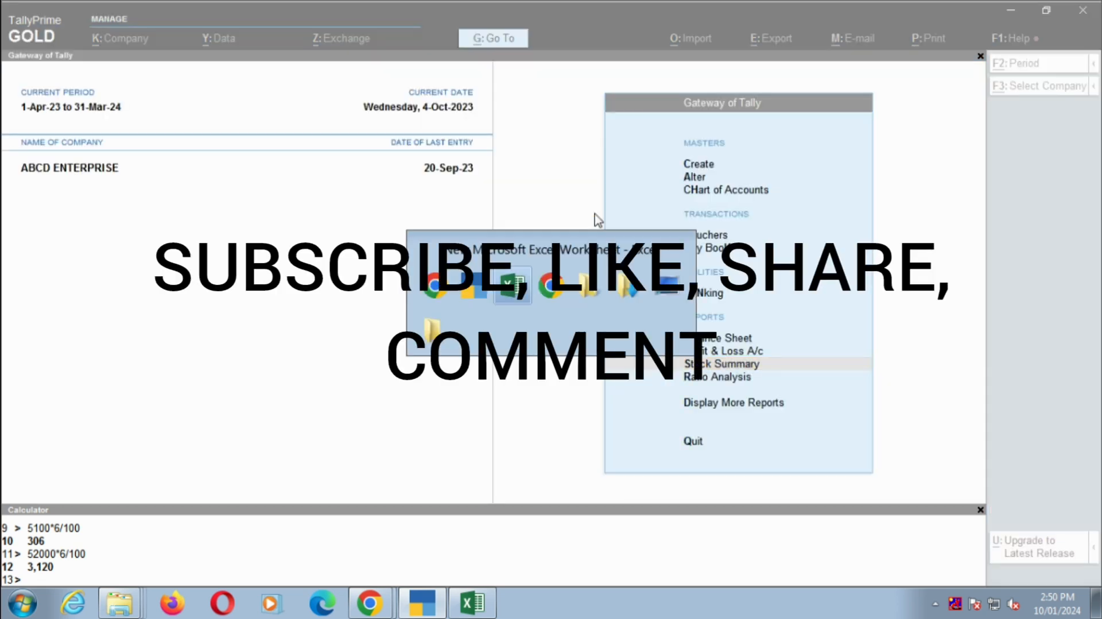
pyautogui.hotkey('alt', 'Tab')
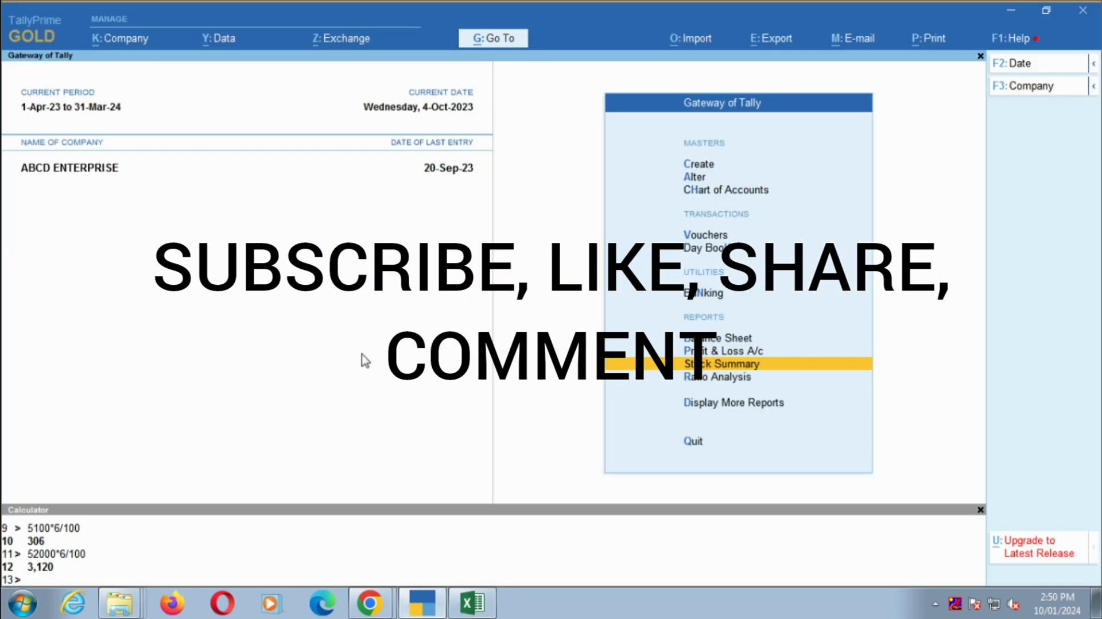